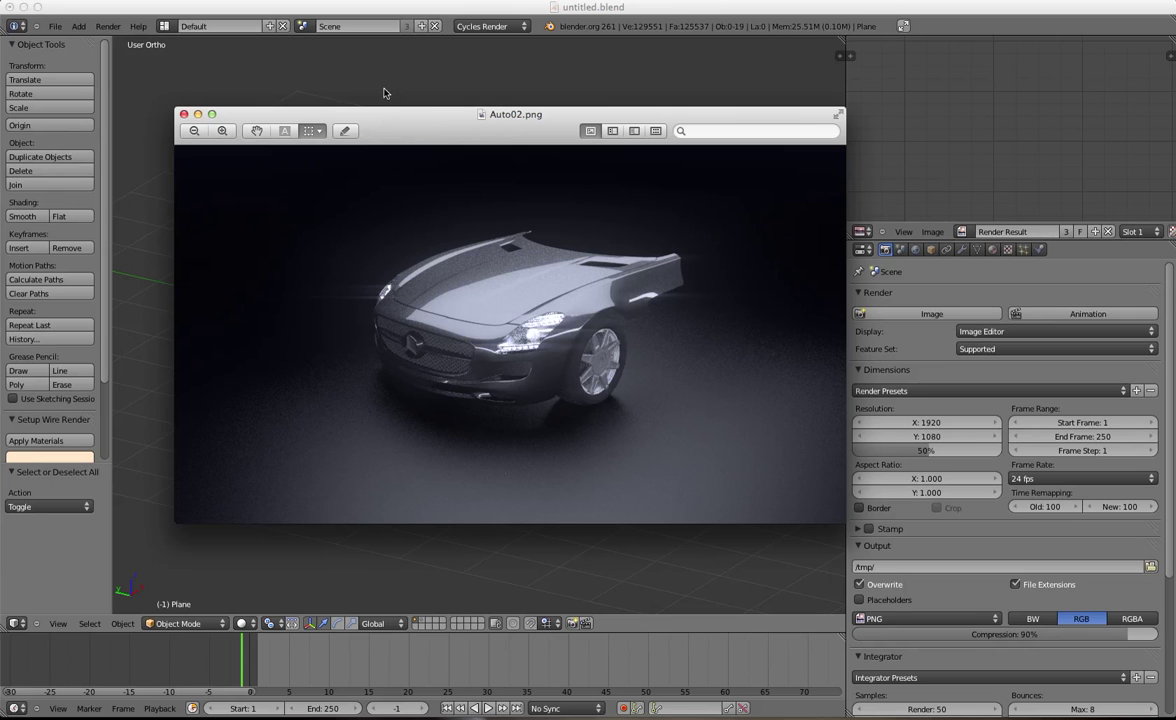
Examine the reference render Auto02.png up close and close the image
{"action": "left_click_drag", "start_coordinate": [473, 124], "coordinate": [435, 88]}
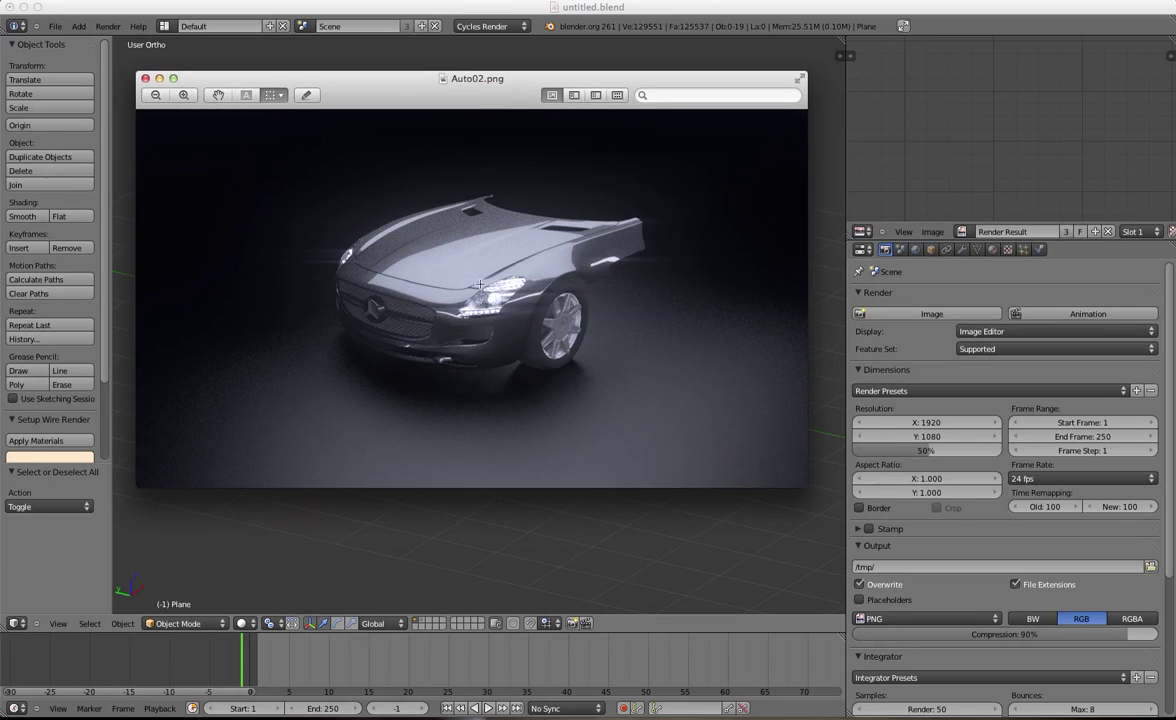
{"action": "scroll", "coordinate": [457, 238], "scroll_direction": "up", "scroll_amount": 5}
{"action": "scroll", "coordinate": [457, 238], "scroll_direction": "down", "scroll_amount": 5}
{"action": "scroll", "coordinate": [457, 238], "scroll_direction": "down", "scroll_amount": 2}
{"action": "left_click", "coordinate": [145, 79]}
Show the car through the scene camera and choose Cycles Render as the render engine
{"action": "middle_click_drag", "start_coordinate": [425, 84], "coordinate": [425, 422]}
{"action": "key", "text": "KP_0"}
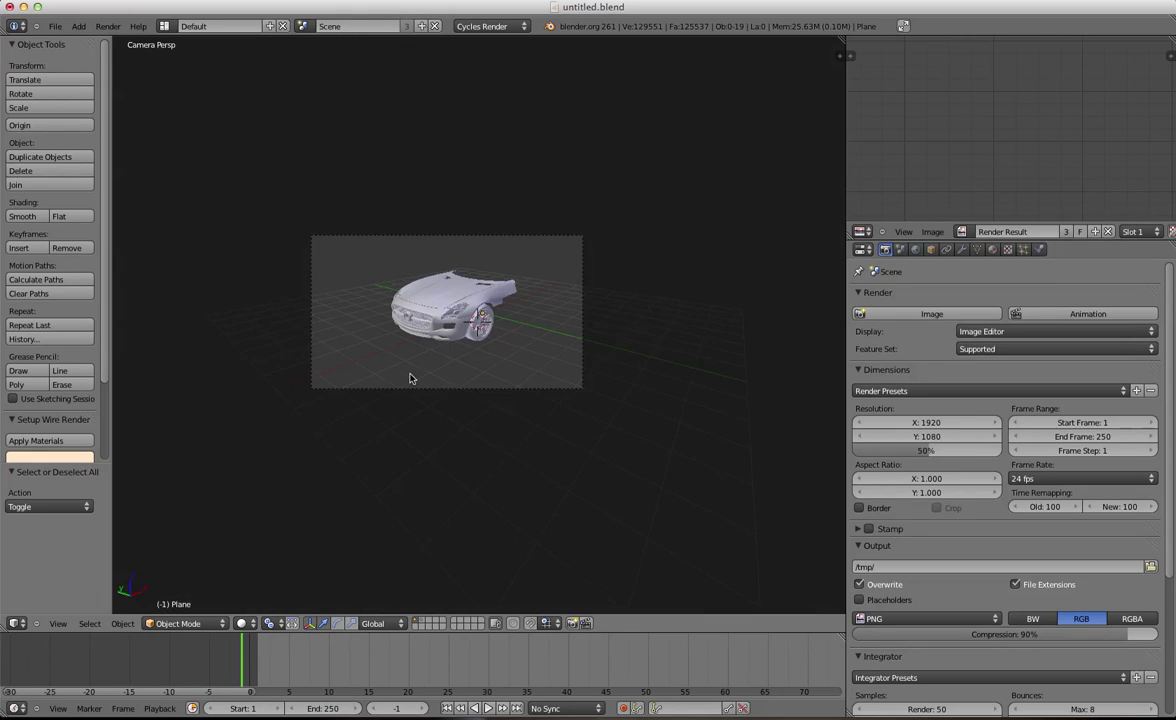
{"action": "scroll", "coordinate": [617, 300], "scroll_direction": "up", "scroll_amount": 4}
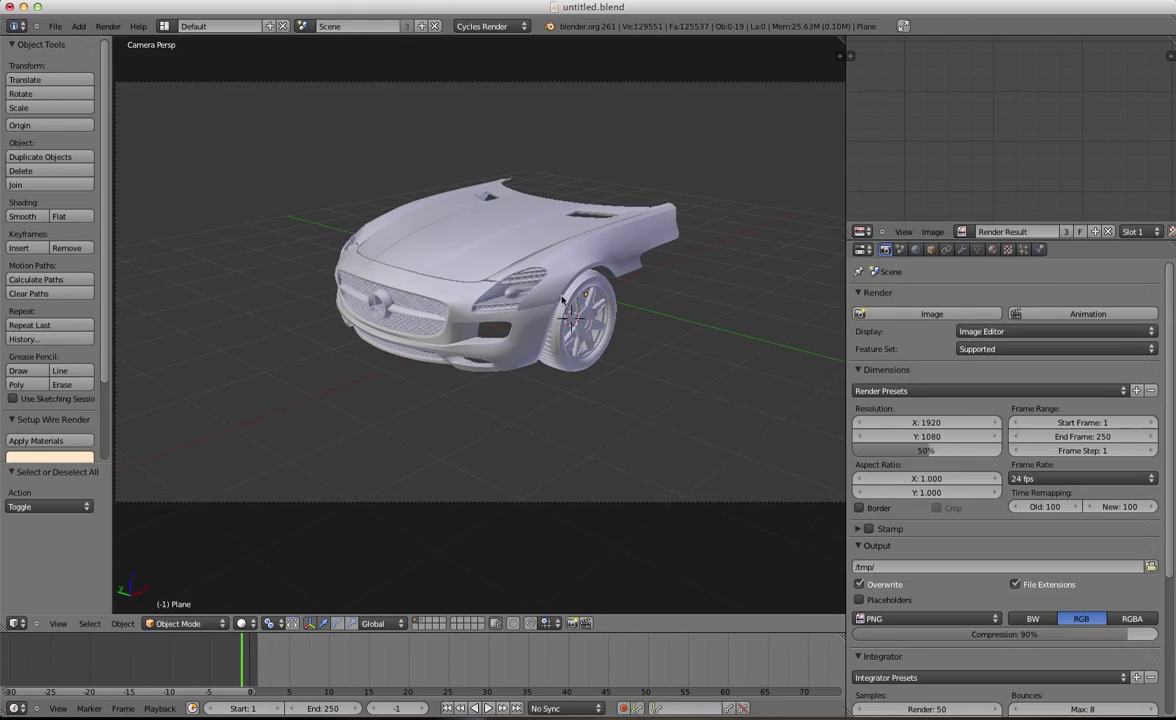
{"action": "scroll", "coordinate": [486, 269], "scroll_direction": "down", "scroll_amount": 1}
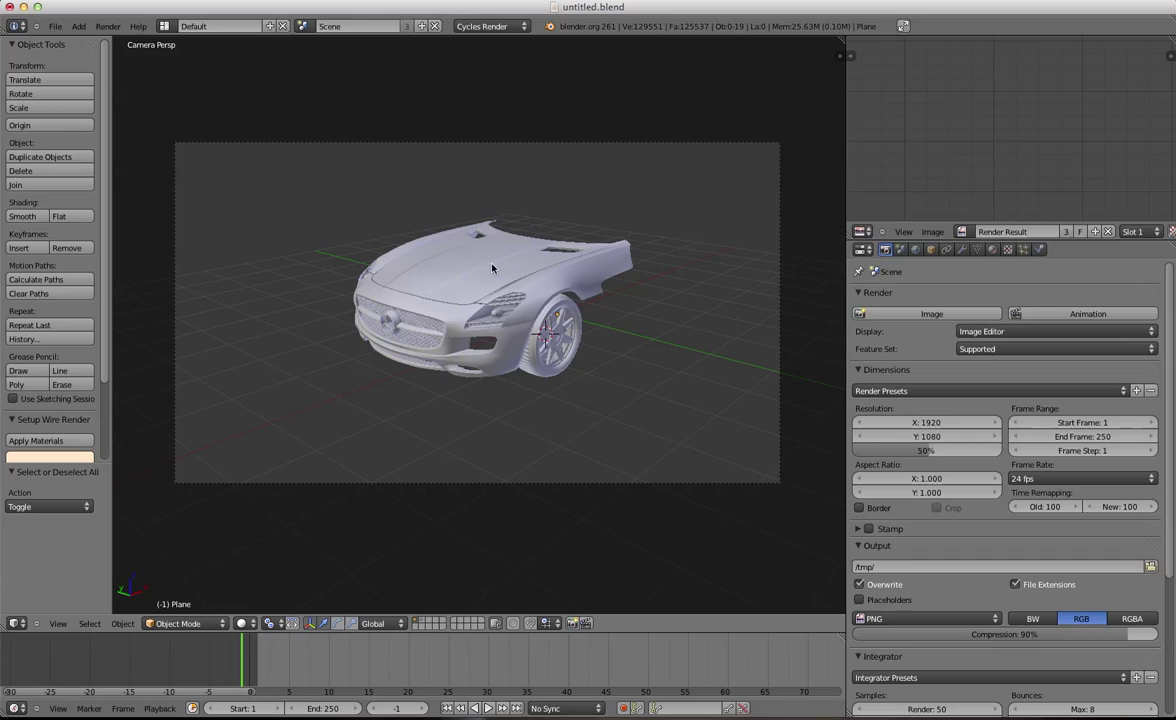
{"action": "left_click", "coordinate": [489, 26]}
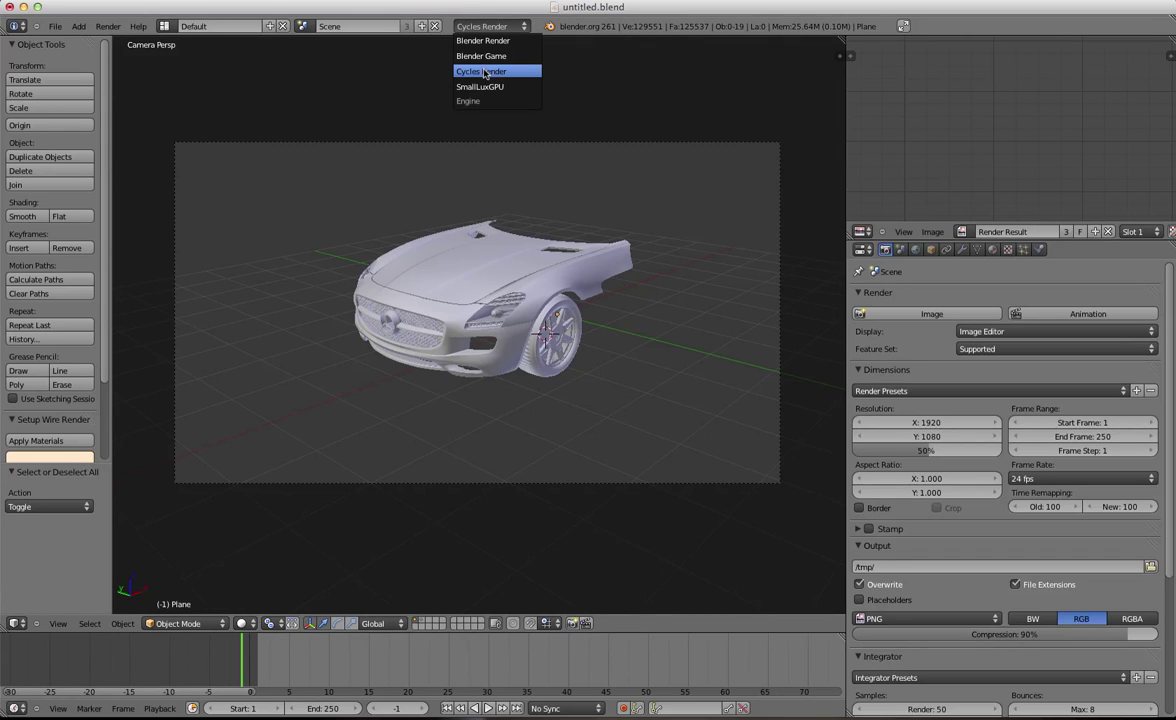
{"action": "left_click", "coordinate": [484, 72]}
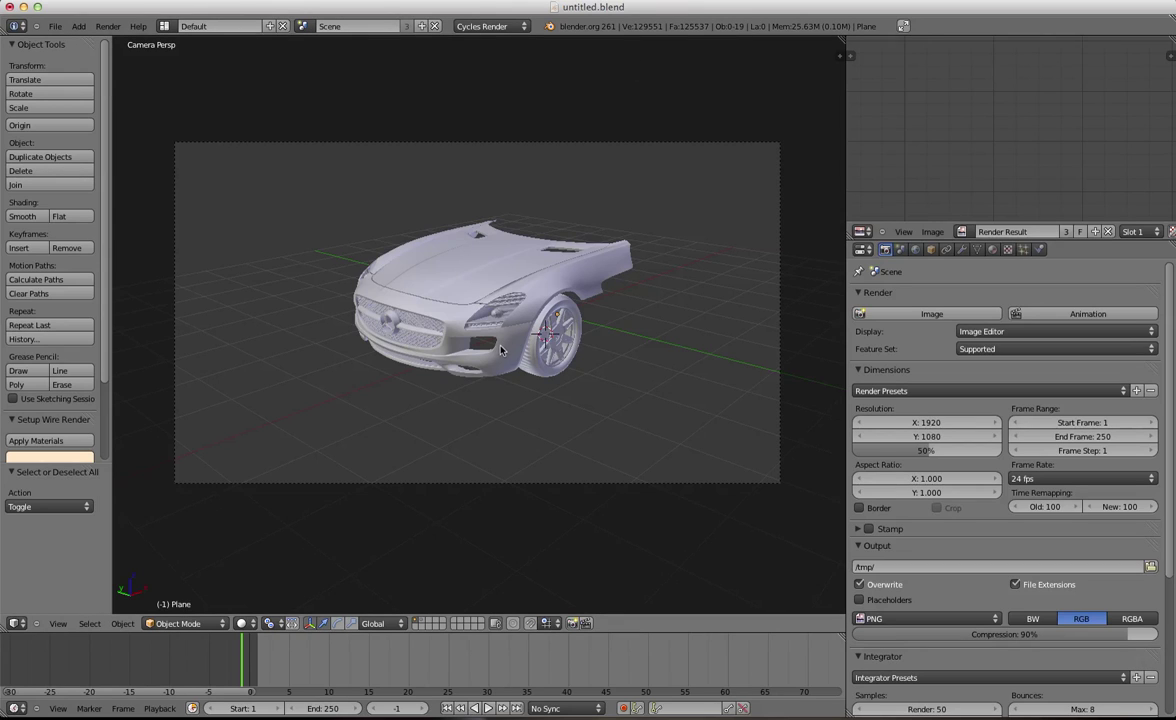
Examine the car model up close through the camera and from a raised user view
{"action": "right_click", "coordinate": [474, 293]}
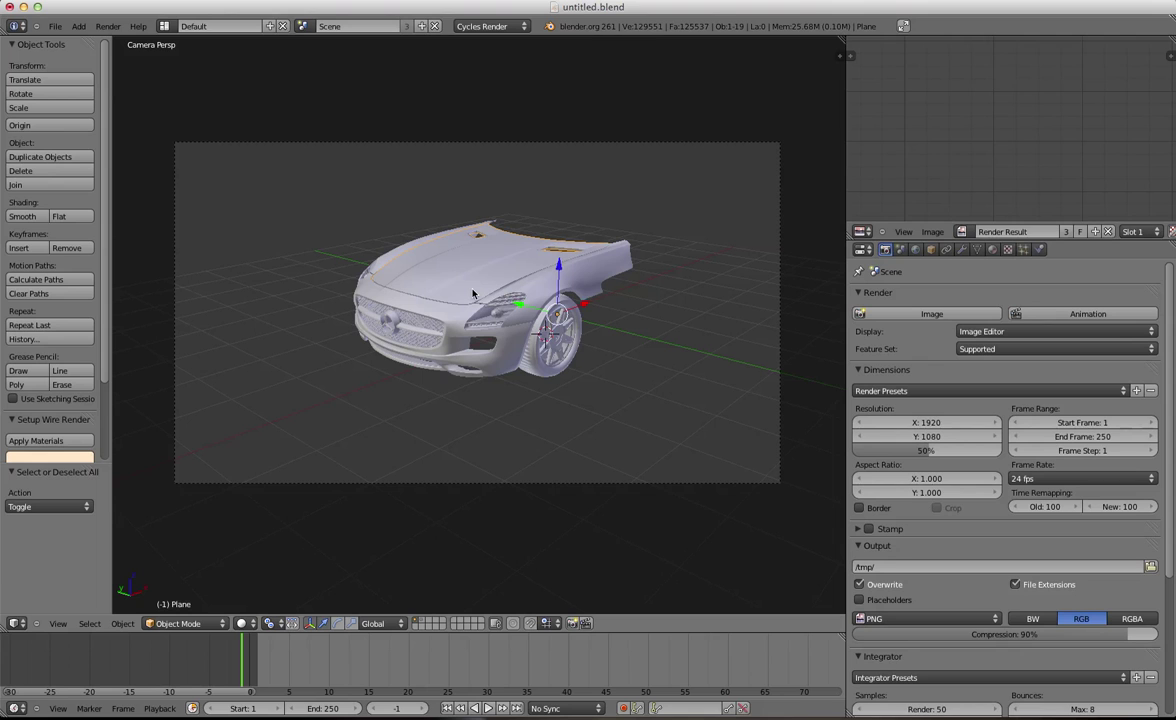
{"action": "scroll", "coordinate": [518, 322], "scroll_direction": "up", "scroll_amount": 5}
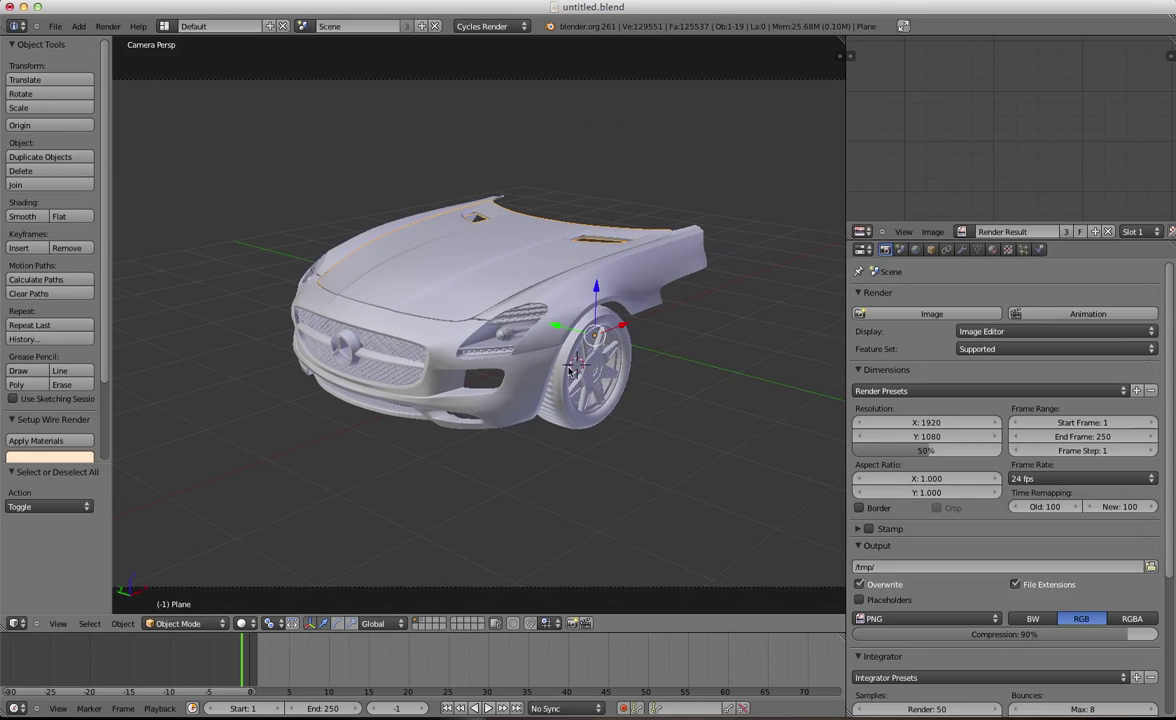
{"action": "scroll", "coordinate": [568, 372], "scroll_direction": "up", "scroll_amount": 1}
{"action": "scroll", "coordinate": [518, 358], "scroll_direction": "down", "scroll_amount": 3}
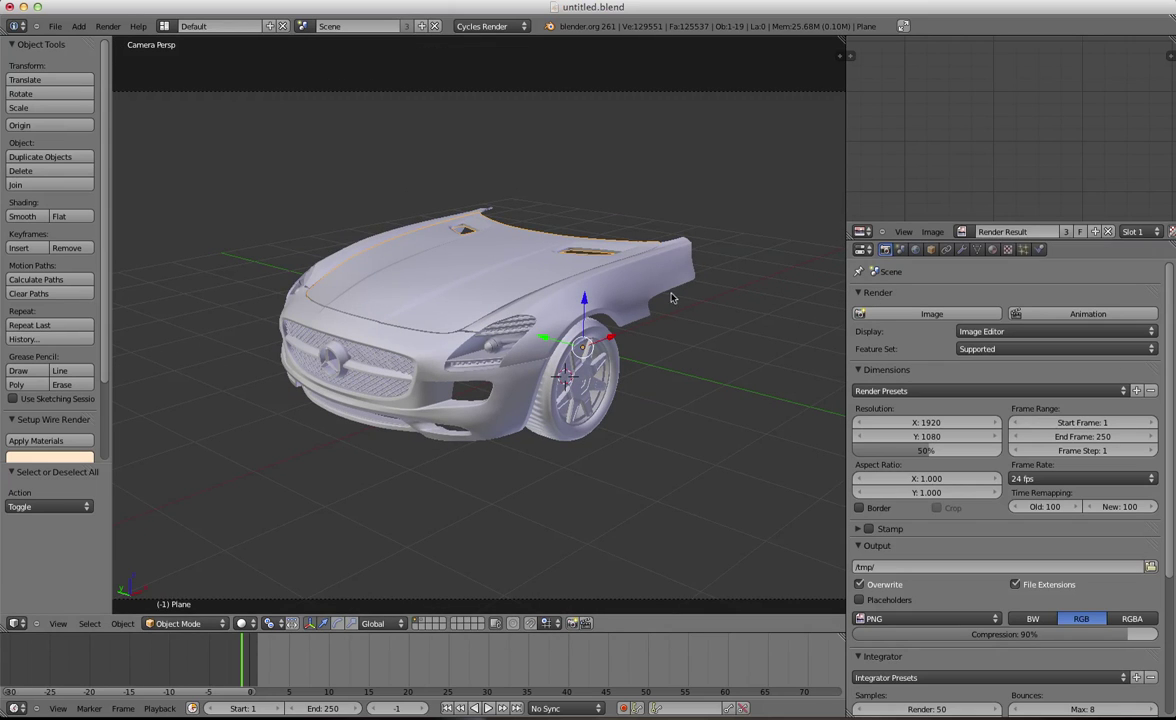
{"action": "scroll", "coordinate": [618, 305], "scroll_direction": "up", "scroll_amount": 3}
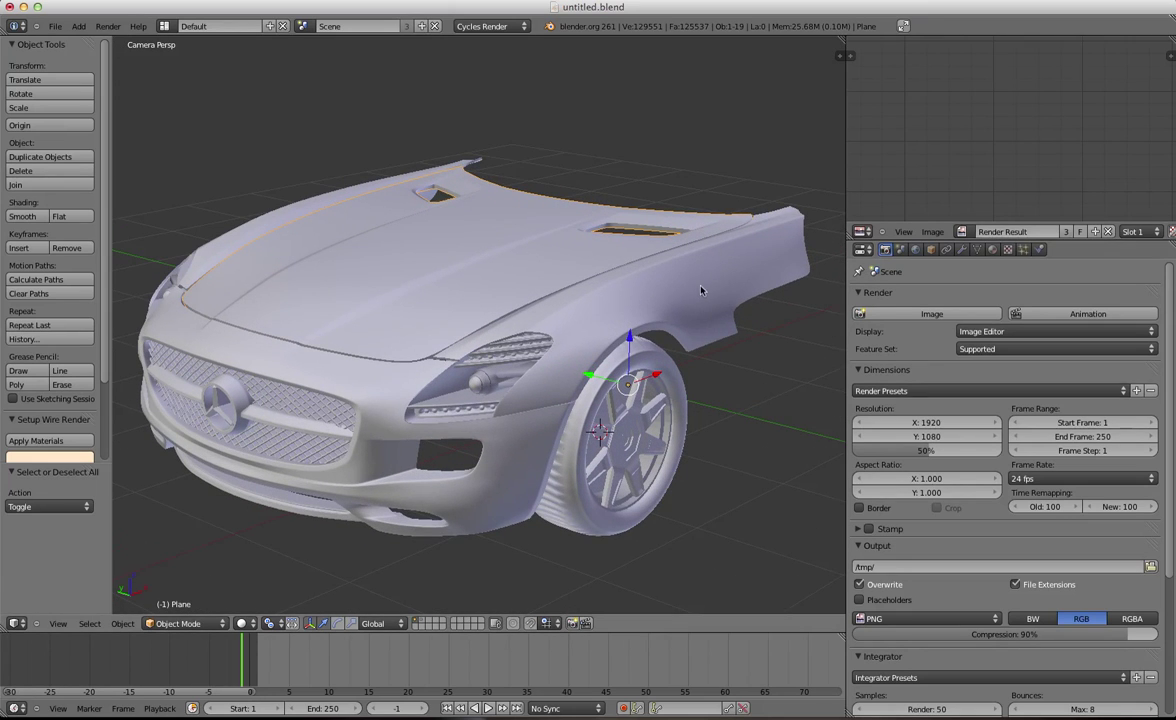
{"action": "scroll", "coordinate": [487, 332], "scroll_direction": "down", "scroll_amount": 1}
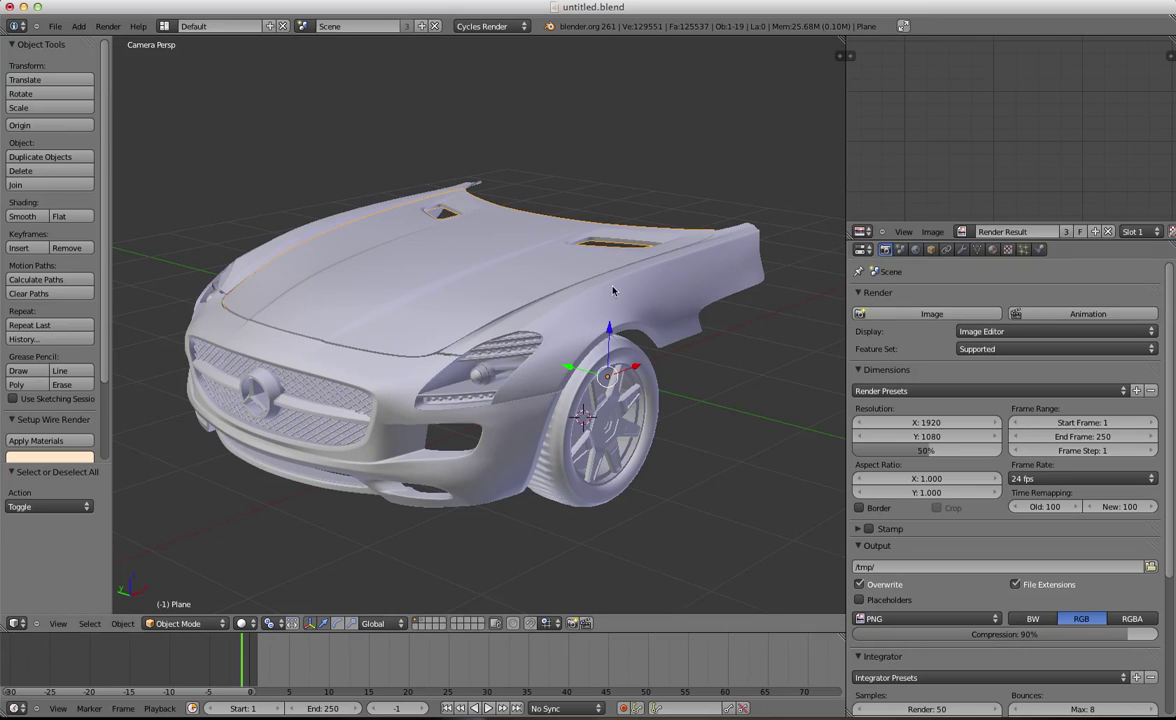
{"action": "scroll", "coordinate": [501, 355], "scroll_direction": "down", "scroll_amount": 2}
{"action": "scroll", "coordinate": [501, 355], "scroll_direction": "down", "scroll_amount": 1}
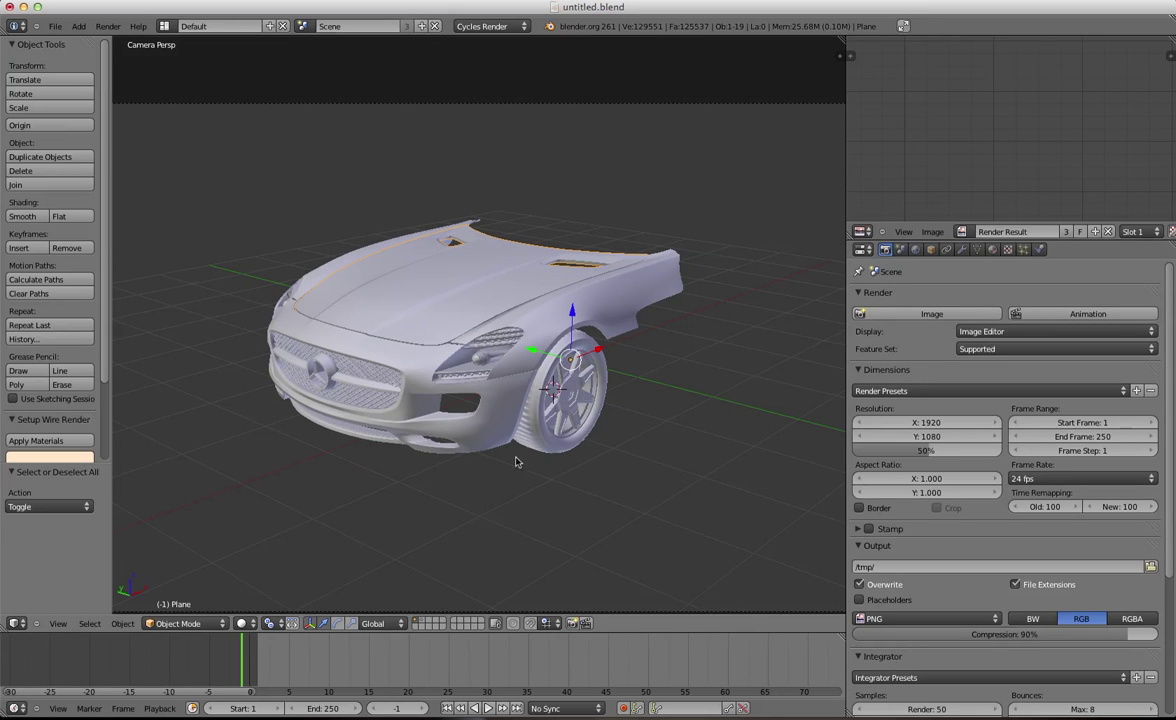
{"action": "scroll", "coordinate": [420, 310], "scroll_direction": "down", "scroll_amount": 2}
{"action": "middle_click_drag", "start_coordinate": [419, 318], "coordinate": [405, 394]}
{"action": "scroll", "coordinate": [420, 388], "scroll_direction": "down", "scroll_amount": 3}
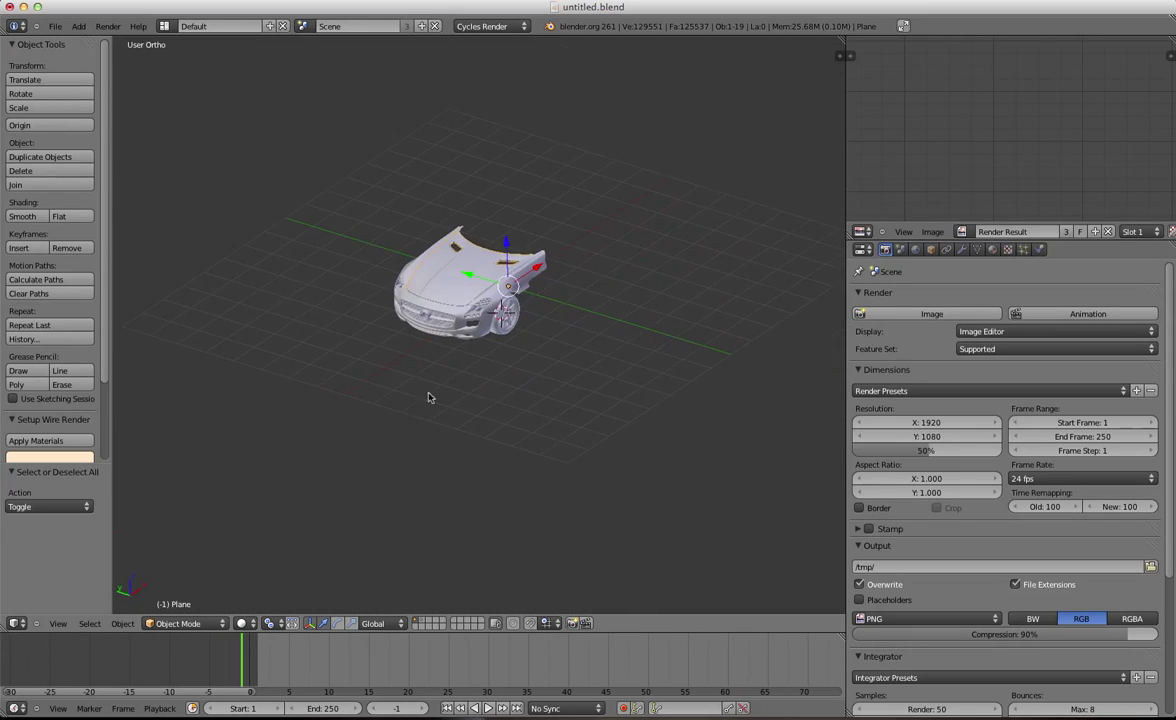
{"action": "scroll", "coordinate": [430, 395], "scroll_direction": "up", "scroll_amount": 3}
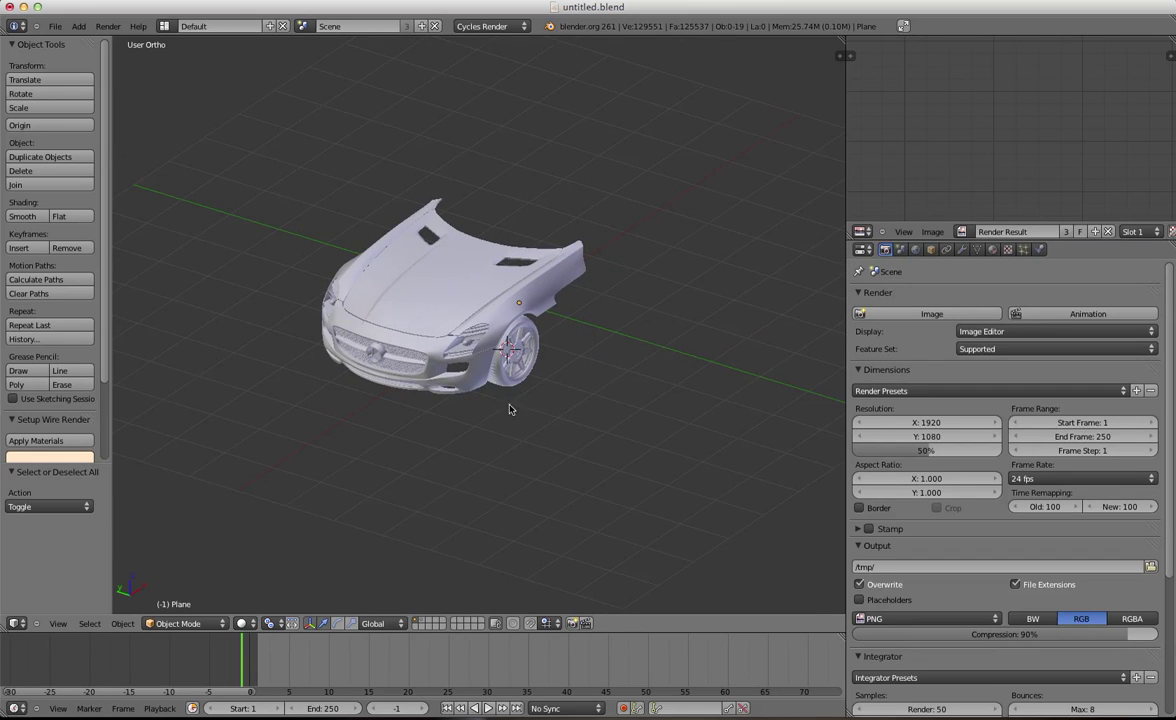
{"action": "scroll", "coordinate": [483, 422], "scroll_direction": "down", "scroll_amount": 2}
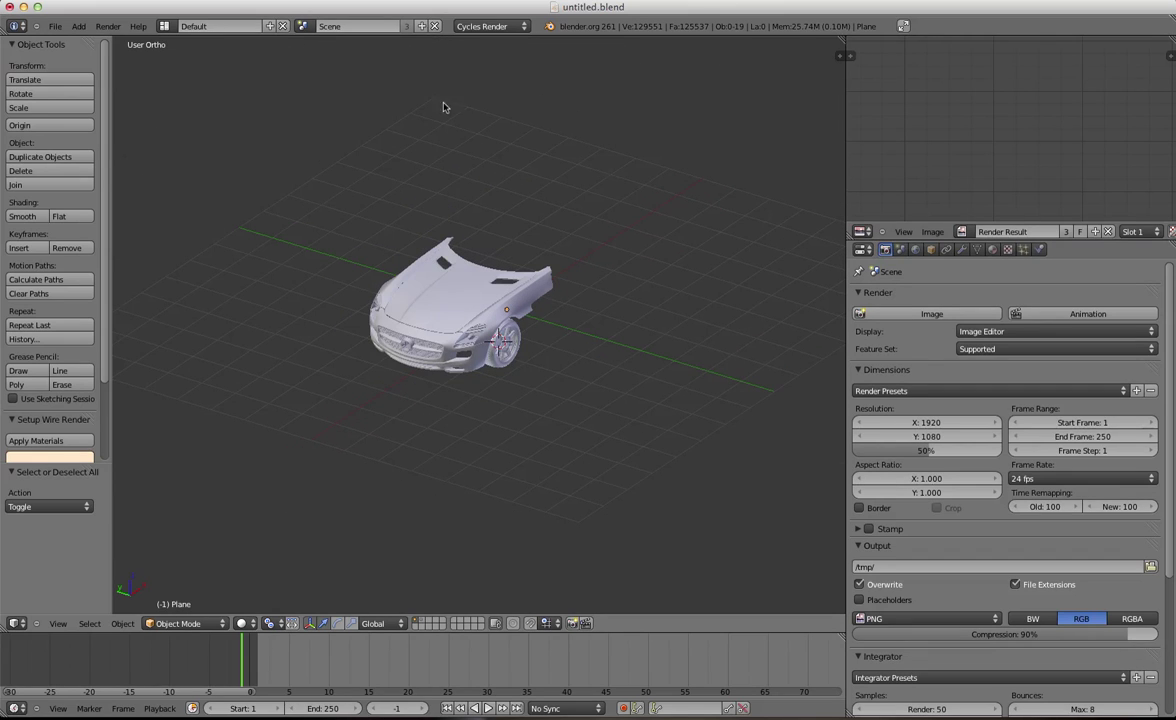
Inspect the objects stored on the other scene layers and return to the car's layer 1
{"action": "left_click", "coordinate": [421, 624]}
{"action": "scroll", "coordinate": [507, 446], "scroll_direction": "down", "scroll_amount": 6}
{"action": "middle_click_drag", "start_coordinate": [441, 444], "coordinate": [476, 348]}
{"action": "middle_click_drag", "start_coordinate": [500, 468], "coordinate": [600, 480]}
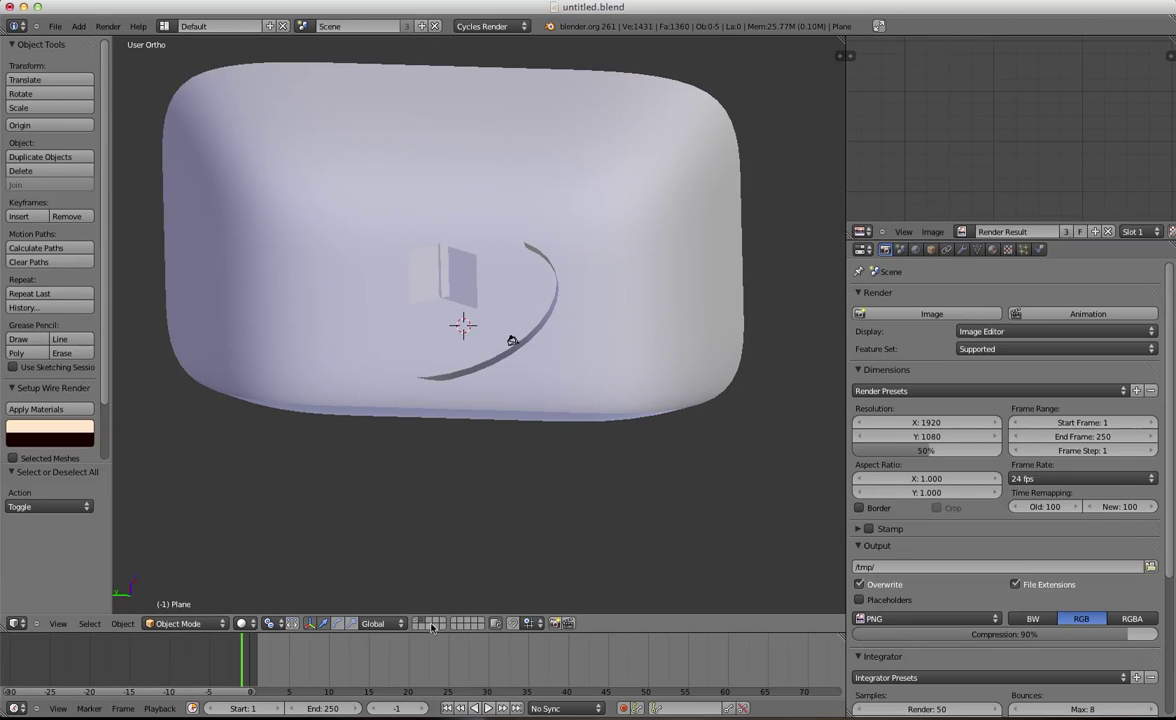
{"action": "left_click", "coordinate": [432, 623]}
{"action": "middle_click_drag", "start_coordinate": [486, 539], "coordinate": [522, 436]}
{"action": "key", "text": "shift+1"}
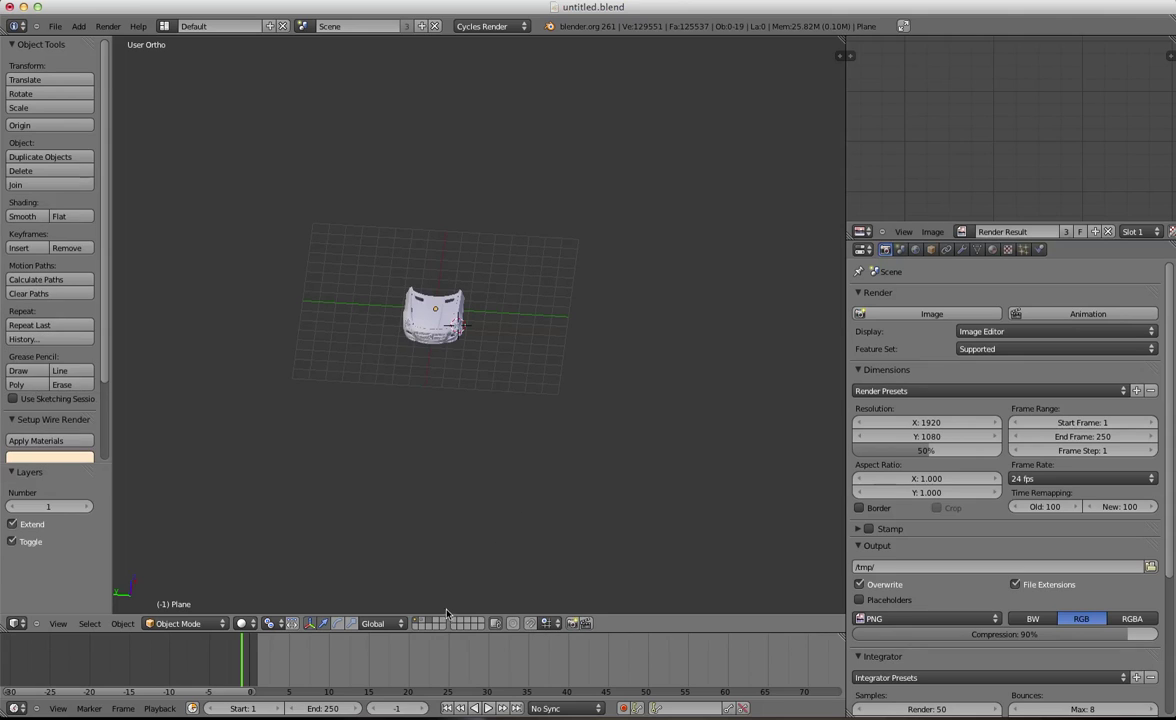
Add a plane mesh to the car scene and clear its location to the world origin
{"action": "scroll", "coordinate": [446, 499], "scroll_direction": "up", "scroll_amount": 4}
{"action": "middle_click_drag", "start_coordinate": [446, 499], "coordinate": [425, 451]}
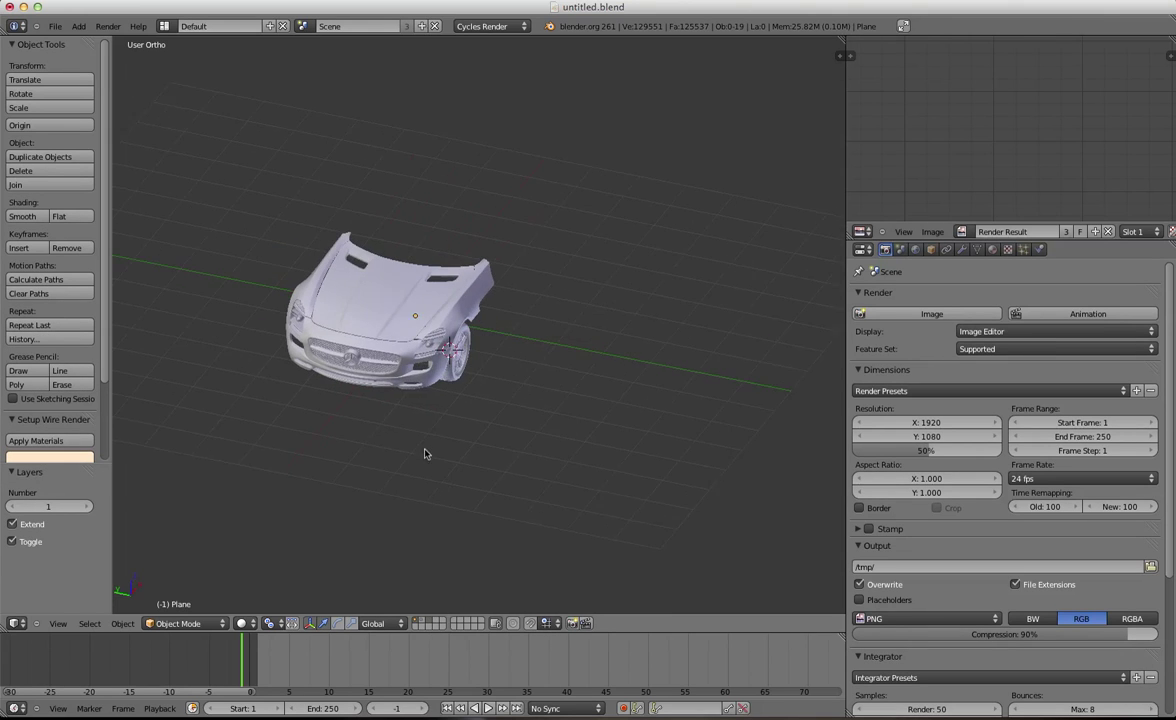
{"action": "key", "text": "shift+a"}
{"action": "mouse_move", "coordinate": [561, 344]}
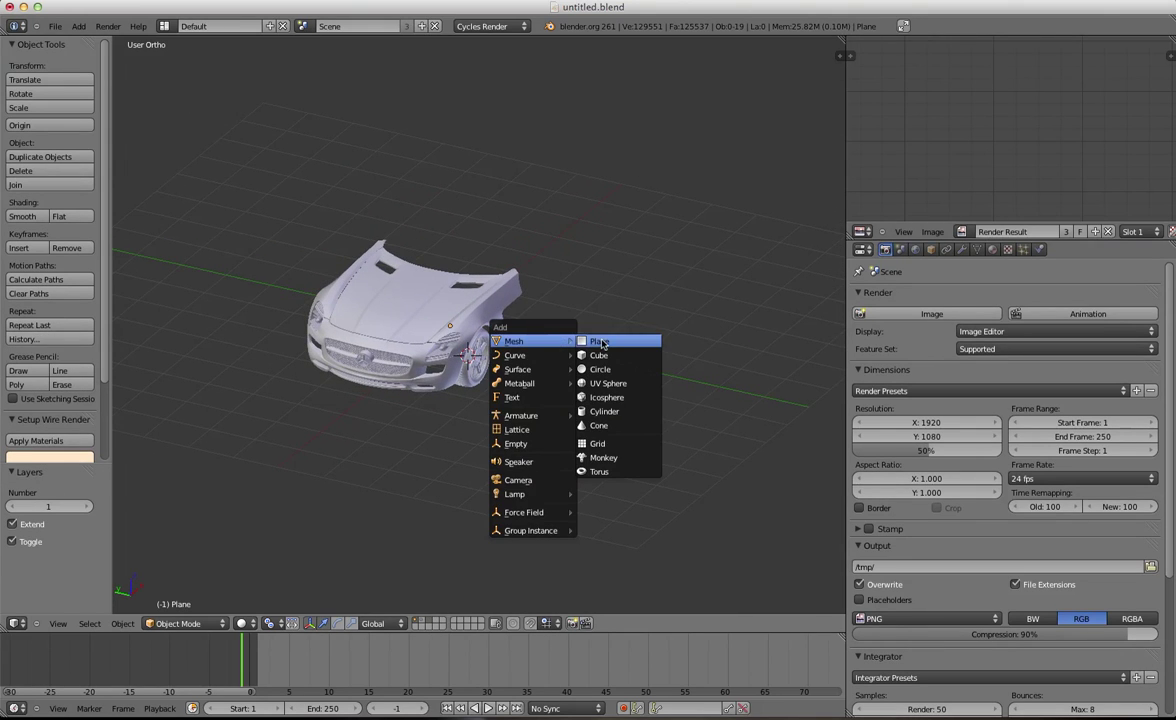
{"action": "left_click", "coordinate": [601, 343]}
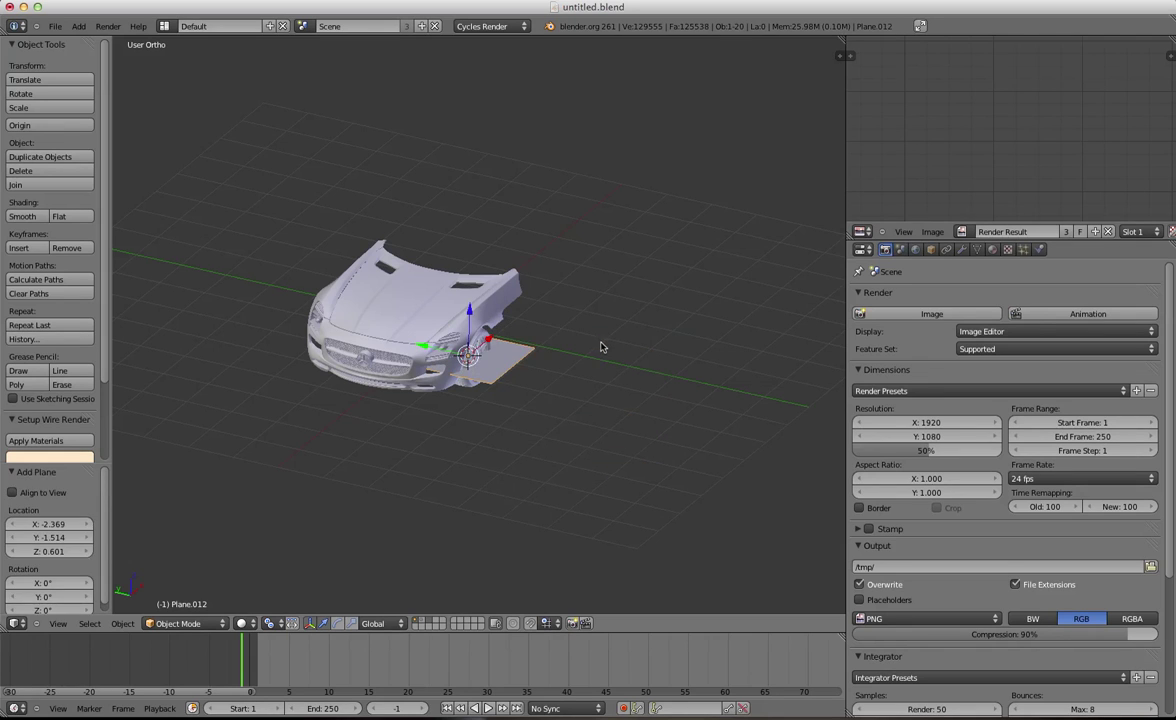
{"action": "key", "text": "alt+g"}
Scale the new plane uniformly by a factor of 10
{"action": "scroll", "coordinate": [510, 387], "scroll_direction": "down", "scroll_amount": 4}
{"action": "middle_click_drag", "start_coordinate": [487, 352], "coordinate": [512, 386]}
{"action": "scroll", "coordinate": [514, 390], "scroll_direction": "up", "scroll_amount": 4}
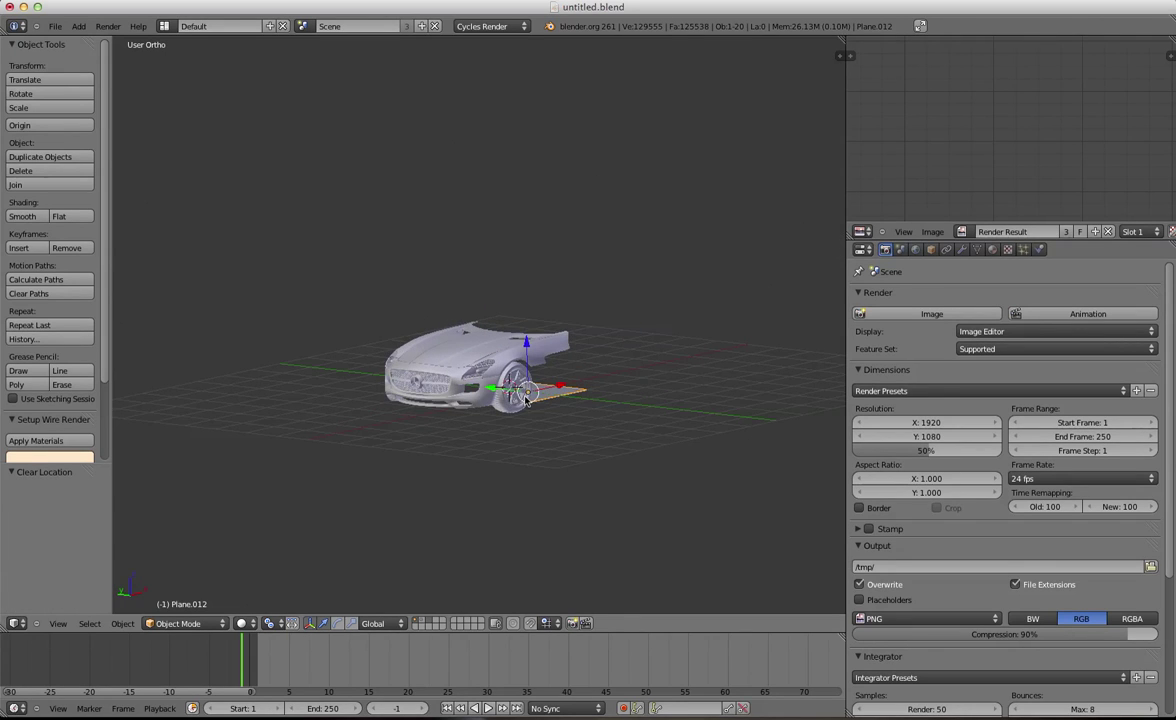
{"action": "middle_click_drag", "start_coordinate": [494, 321], "coordinate": [479, 343]}
{"action": "key", "text": "s"}
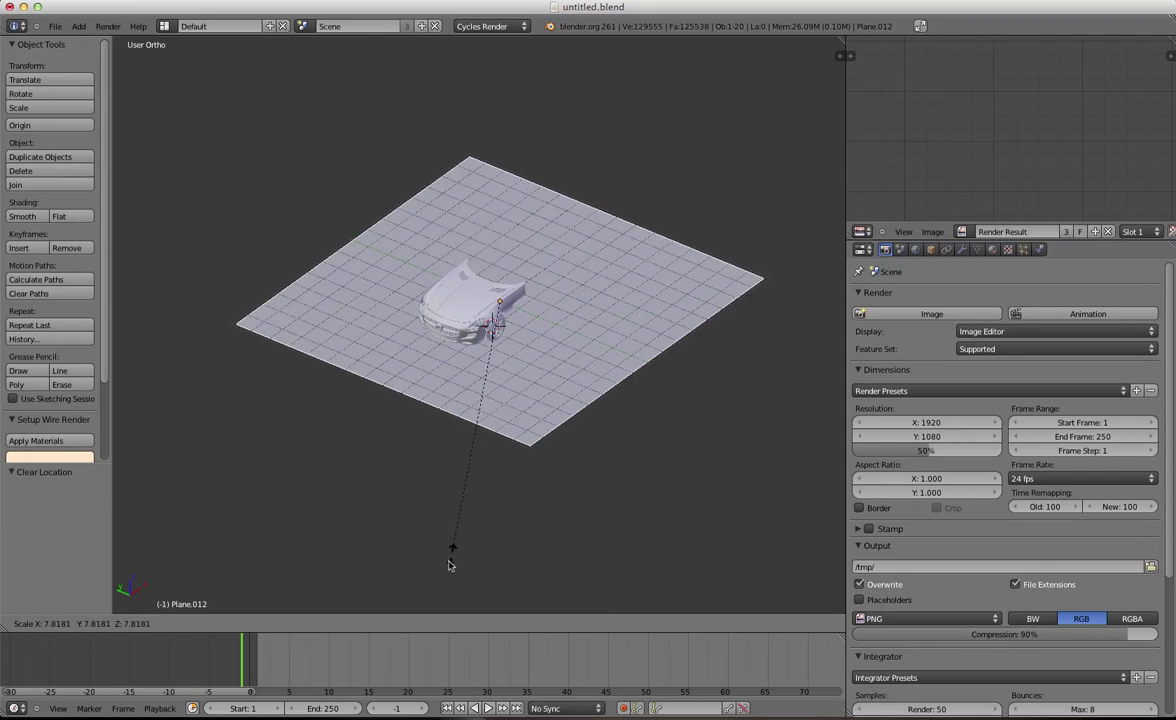
{"action": "type", "text": "10"}
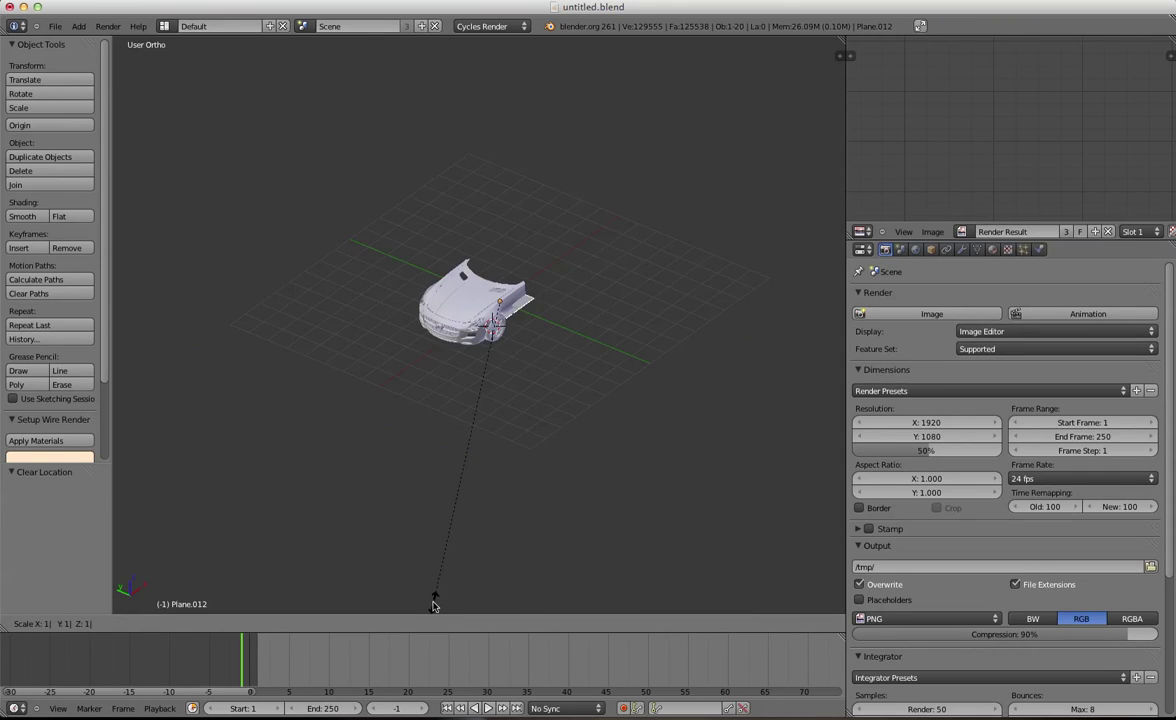
{"action": "key", "text": "Return"}
Extrude the whole plane upward by about 7.9 units in Edit Mode to form a box around the car
{"action": "scroll", "coordinate": [451, 426], "scroll_direction": "down", "scroll_amount": 3}
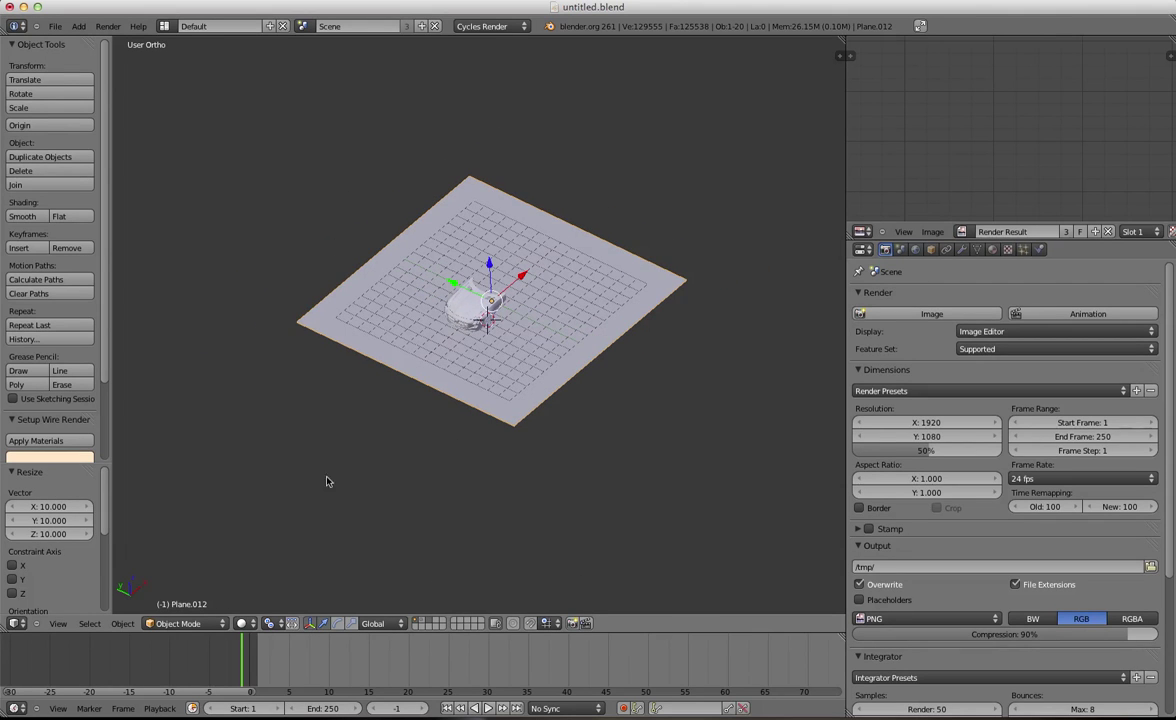
{"action": "key", "text": "Tab"}
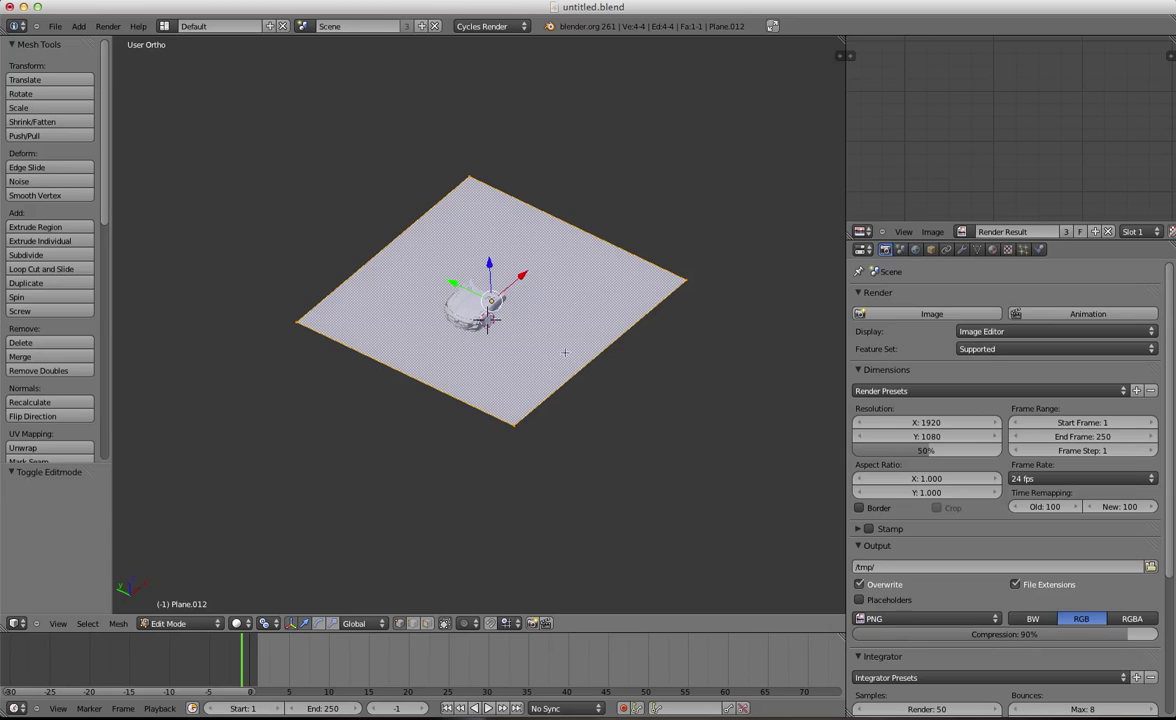
{"action": "key", "text": "a"}
{"action": "key", "text": "a"}
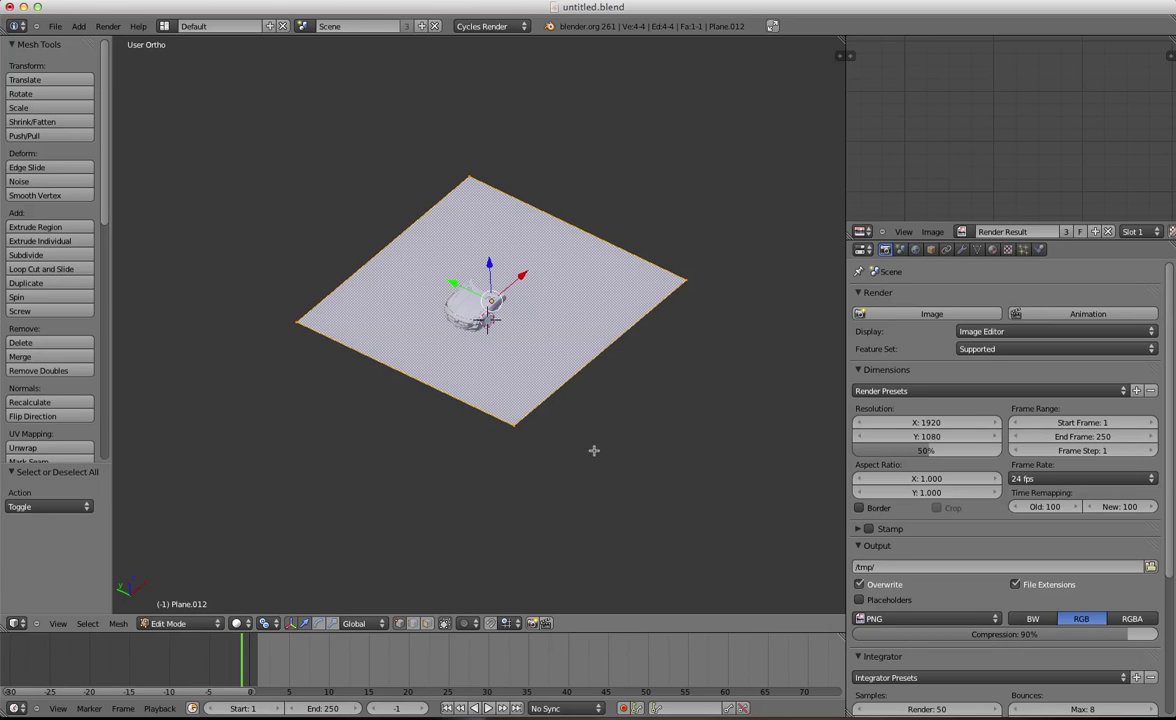
{"action": "key", "text": "e"}
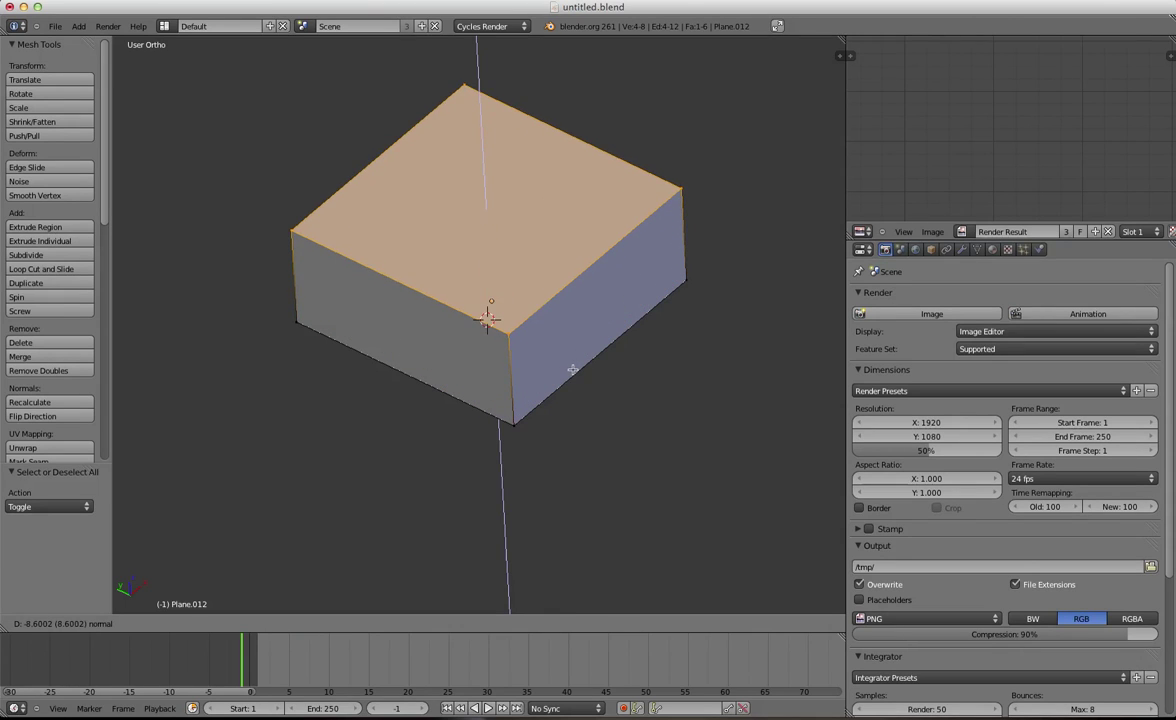
{"action": "left_click", "coordinate": [568, 375]}
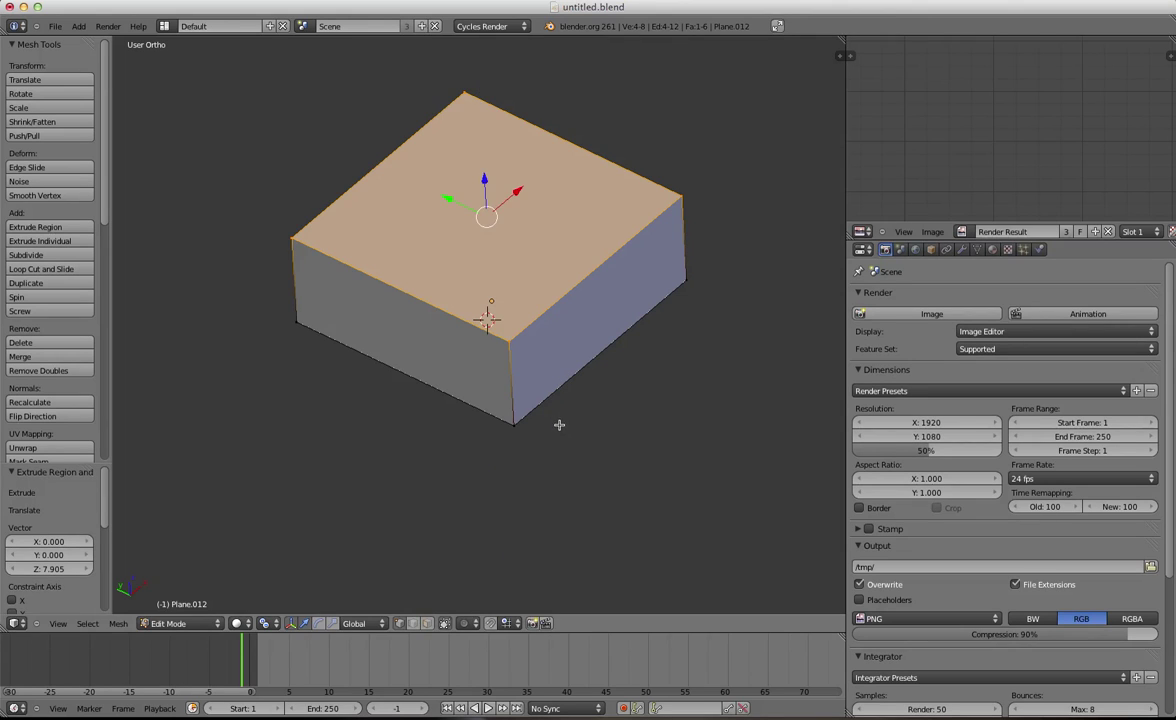
Scale the box's top face up by about 1.256 and delete that face to open the box
{"action": "key", "text": "s"}
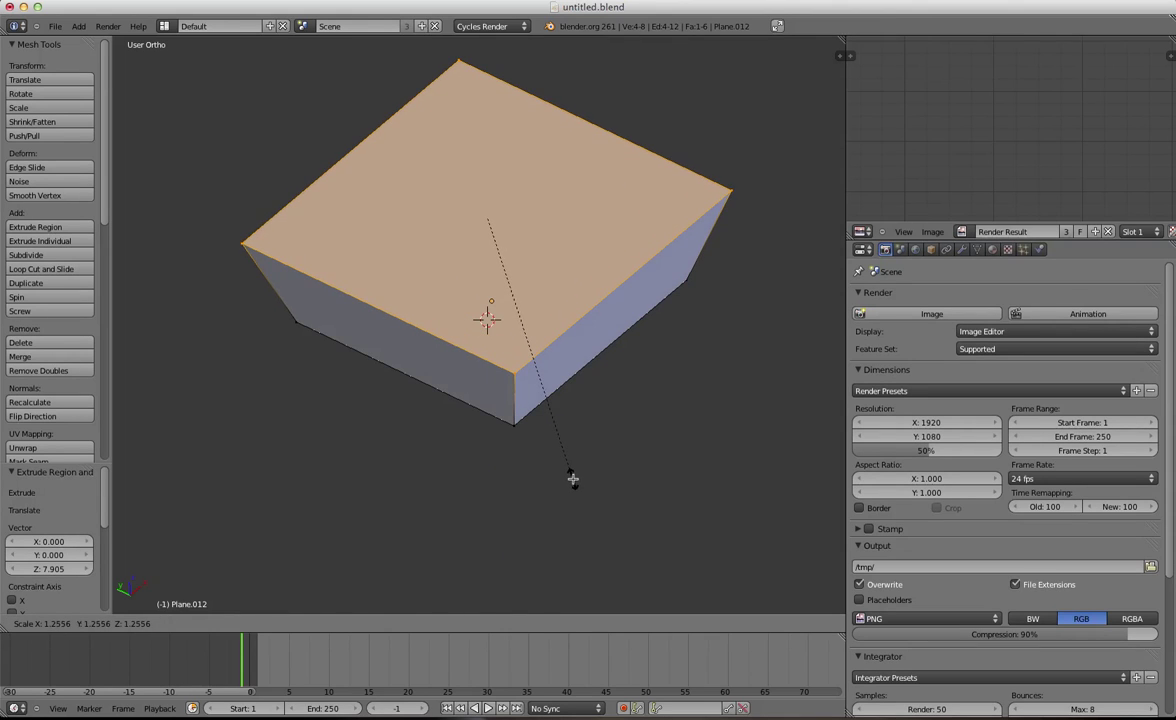
{"action": "left_click", "coordinate": [572, 479]}
{"action": "key", "text": "x"}
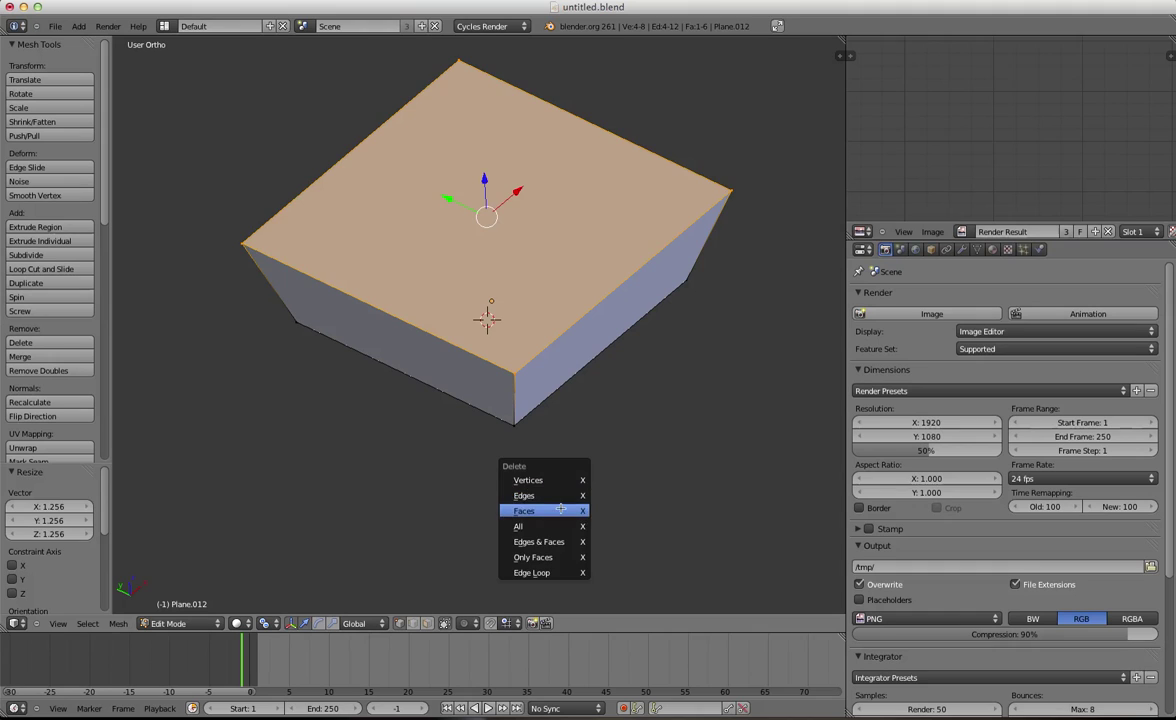
{"action": "left_click", "coordinate": [500, 468]}
Select the edge loop around the open rim, scale it outward to flare the walls, and return to Object Mode
{"action": "middle_click_drag", "start_coordinate": [394, 293], "coordinate": [497, 242]}
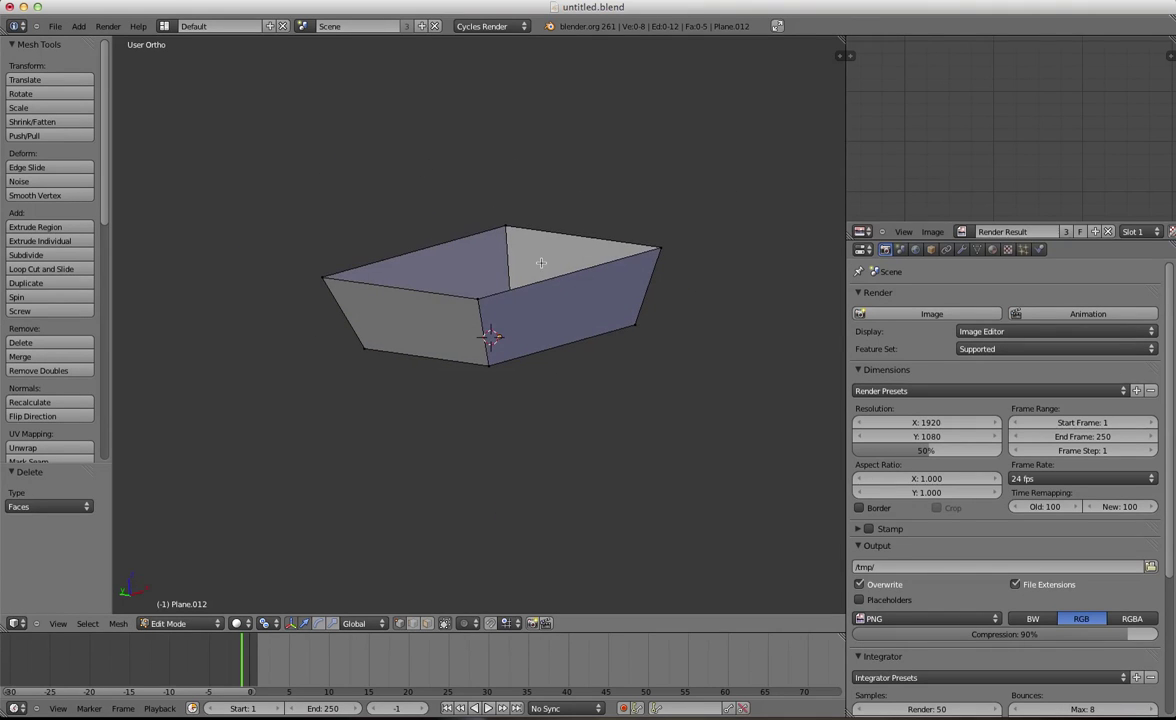
{"action": "right_click", "coordinate": [528, 268], "text": "alt"}
{"action": "key", "text": "s"}
{"action": "left_click", "coordinate": [584, 292]}
{"action": "middle_click_drag", "start_coordinate": [584, 292], "coordinate": [484, 391]}
{"action": "key", "text": "Tab"}
Scale the entire open box up by about 2.129 around the car
{"action": "scroll", "coordinate": [478, 441], "scroll_direction": "up", "scroll_amount": 4}
{"action": "scroll", "coordinate": [480, 325], "scroll_direction": "down", "scroll_amount": 5}
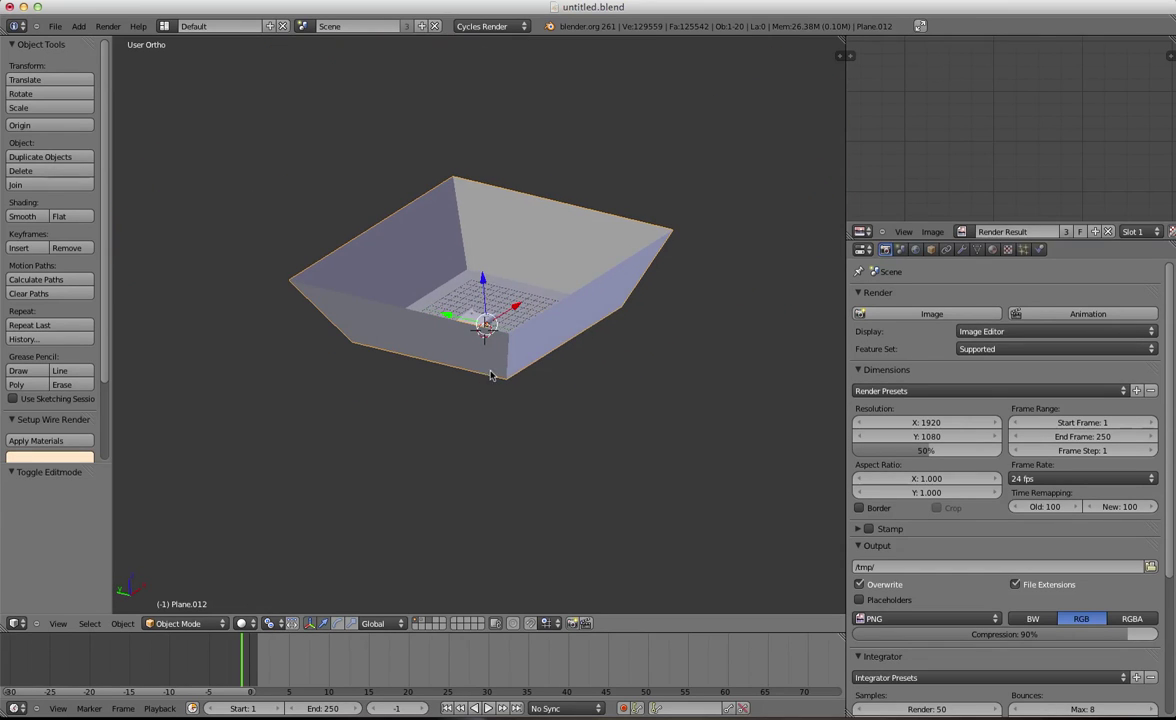
{"action": "key", "text": "s"}
{"action": "left_click", "coordinate": [483, 467]}
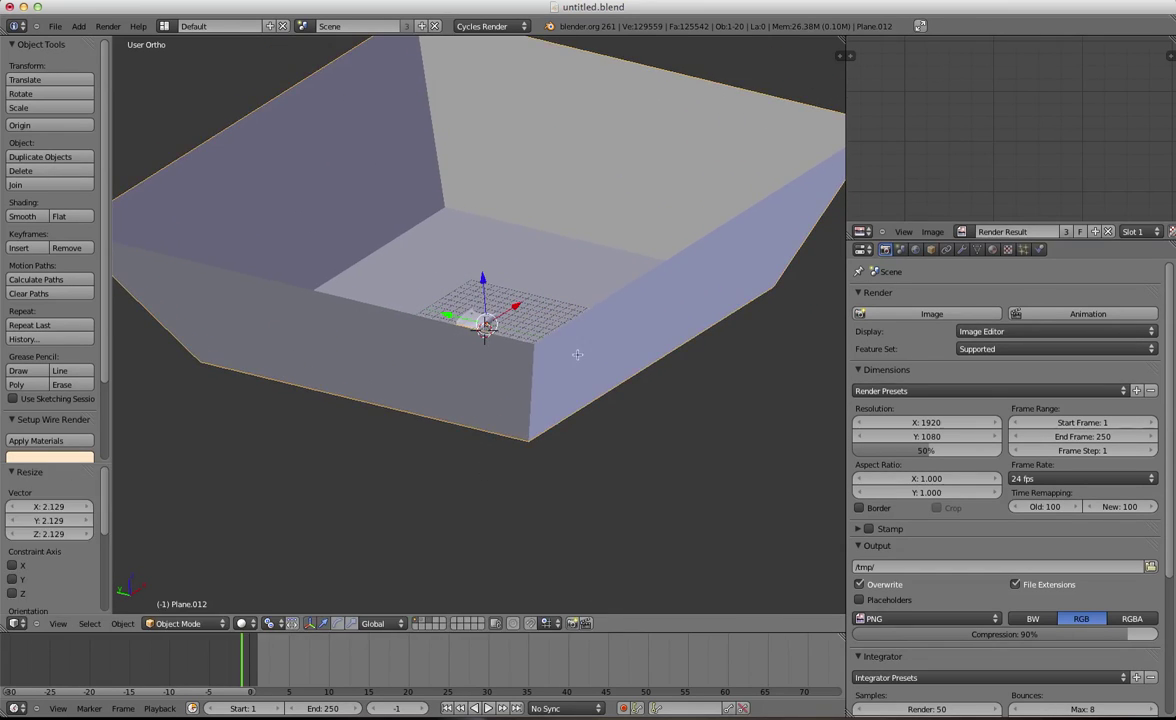
Lower the box's upper rim by about 5.33 units along Z in Edit Mode and return to Object Mode
{"action": "key", "text": "Tab"}
{"action": "left_click_drag", "start_coordinate": [469, 126], "coordinate": [470, 175]}
{"action": "middle_click_drag", "start_coordinate": [528, 318], "coordinate": [464, 216]}
{"action": "scroll", "coordinate": [572, 438], "scroll_direction": "up", "scroll_amount": 2}
{"action": "scroll", "coordinate": [526, 322], "scroll_direction": "down", "scroll_amount": 4}
{"action": "scroll", "coordinate": [526, 322], "scroll_direction": "up", "scroll_amount": 3}
{"action": "scroll", "coordinate": [514, 342], "scroll_direction": "up", "scroll_amount": 5}
{"action": "scroll", "coordinate": [438, 375], "scroll_direction": "down", "scroll_amount": 6}
{"action": "scroll", "coordinate": [464, 216], "scroll_direction": "down", "scroll_amount": 1}
{"action": "middle_click_drag", "start_coordinate": [505, 416], "coordinate": [542, 362]}
{"action": "scroll", "coordinate": [517, 386], "scroll_direction": "up", "scroll_amount": 2}
{"action": "middle_click_drag", "start_coordinate": [395, 256], "coordinate": [439, 300]}
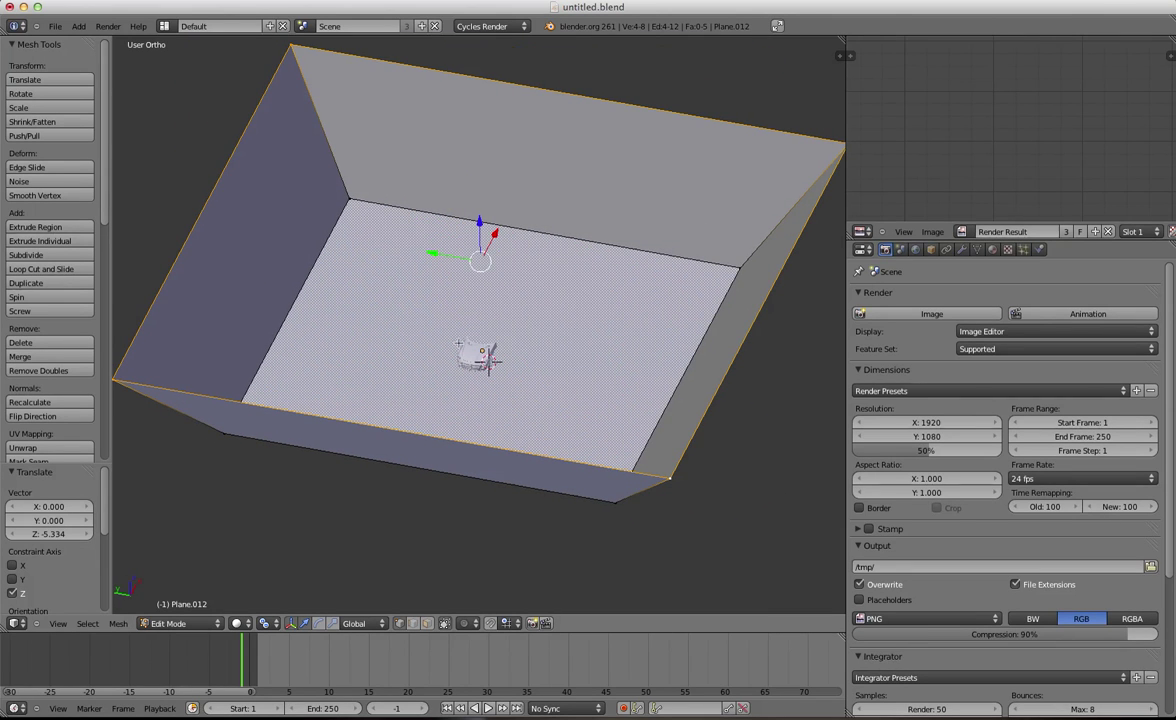
{"action": "middle_click_drag", "start_coordinate": [500, 415], "coordinate": [458, 292]}
{"action": "key", "text": "Tab"}
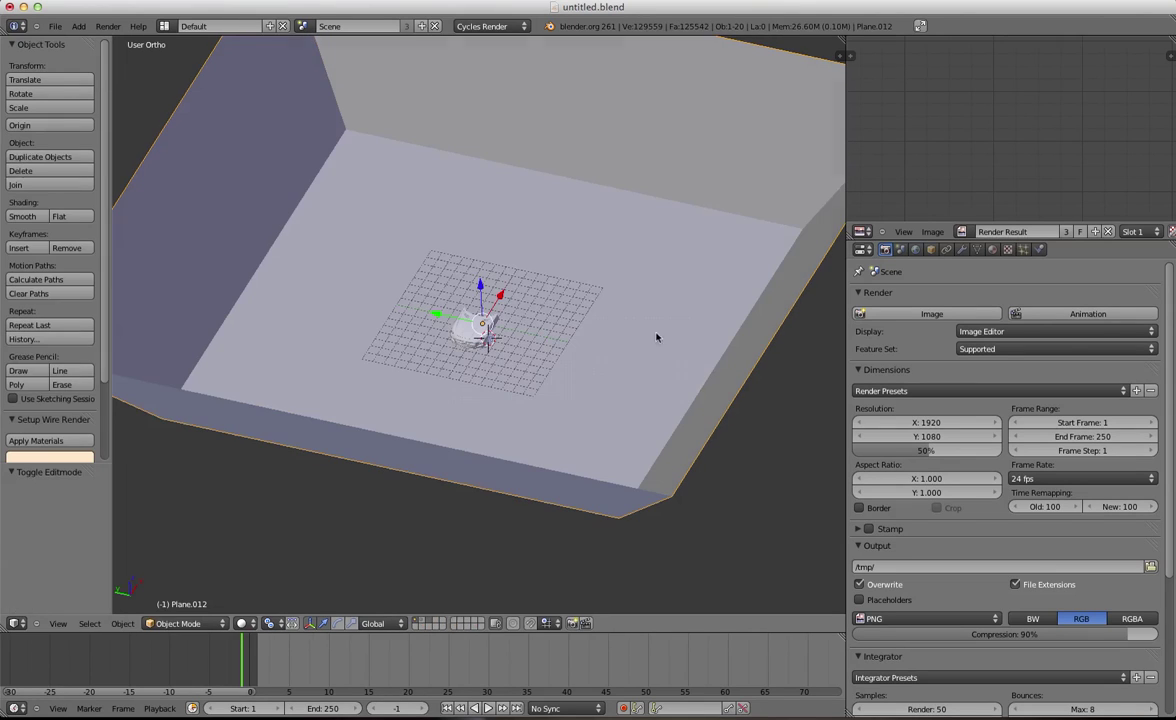
Add a Subdivision Surface modifier to the open box with view and render subdivisions both set to 3
{"action": "left_click", "coordinate": [961, 250]}
{"action": "left_click", "coordinate": [950, 313]}
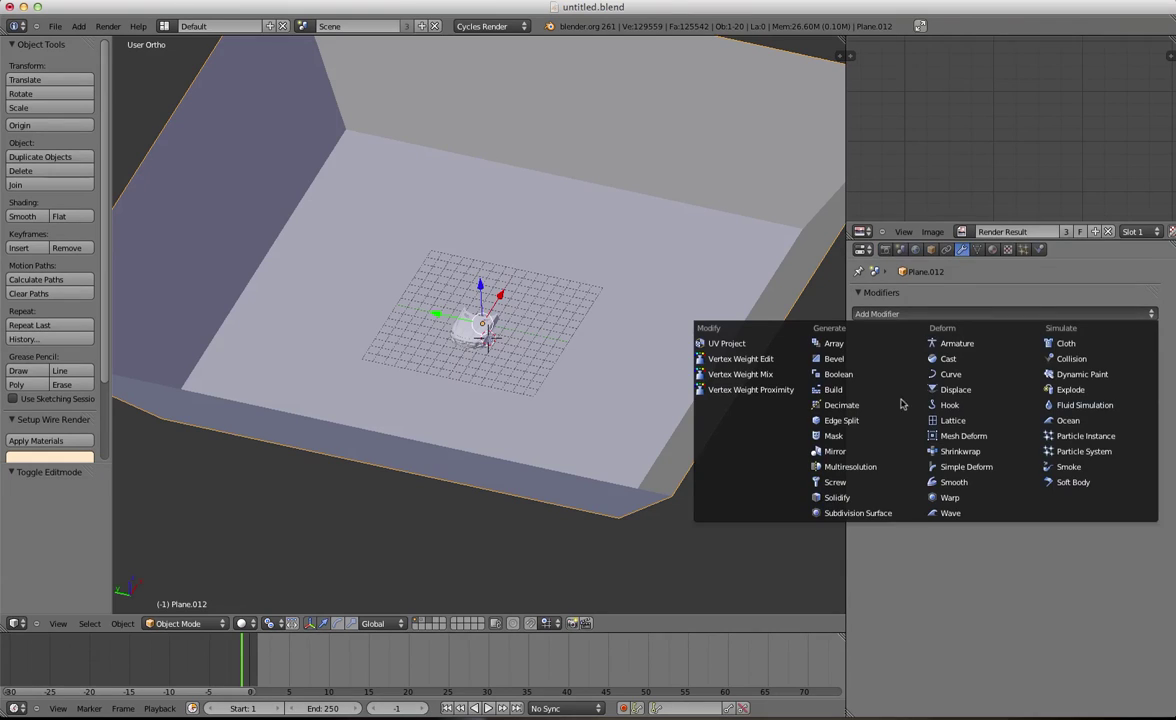
{"action": "left_click", "coordinate": [857, 513]}
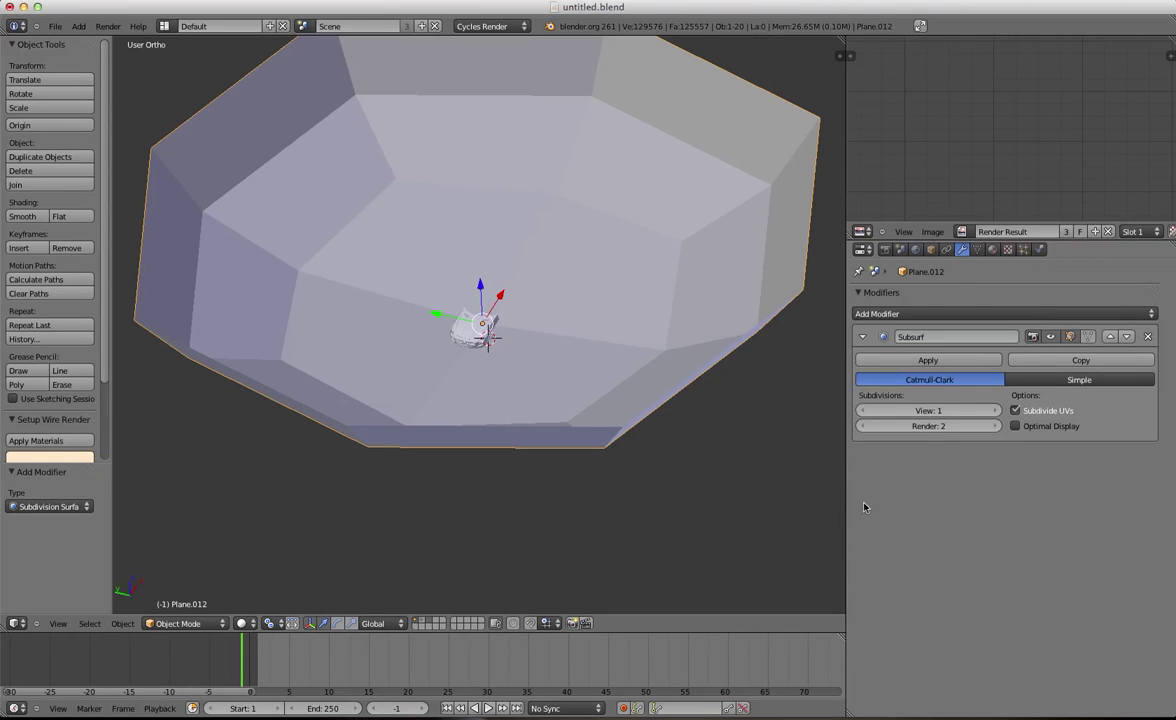
{"action": "left_click", "coordinate": [993, 411]}
{"action": "left_click", "coordinate": [993, 411]}
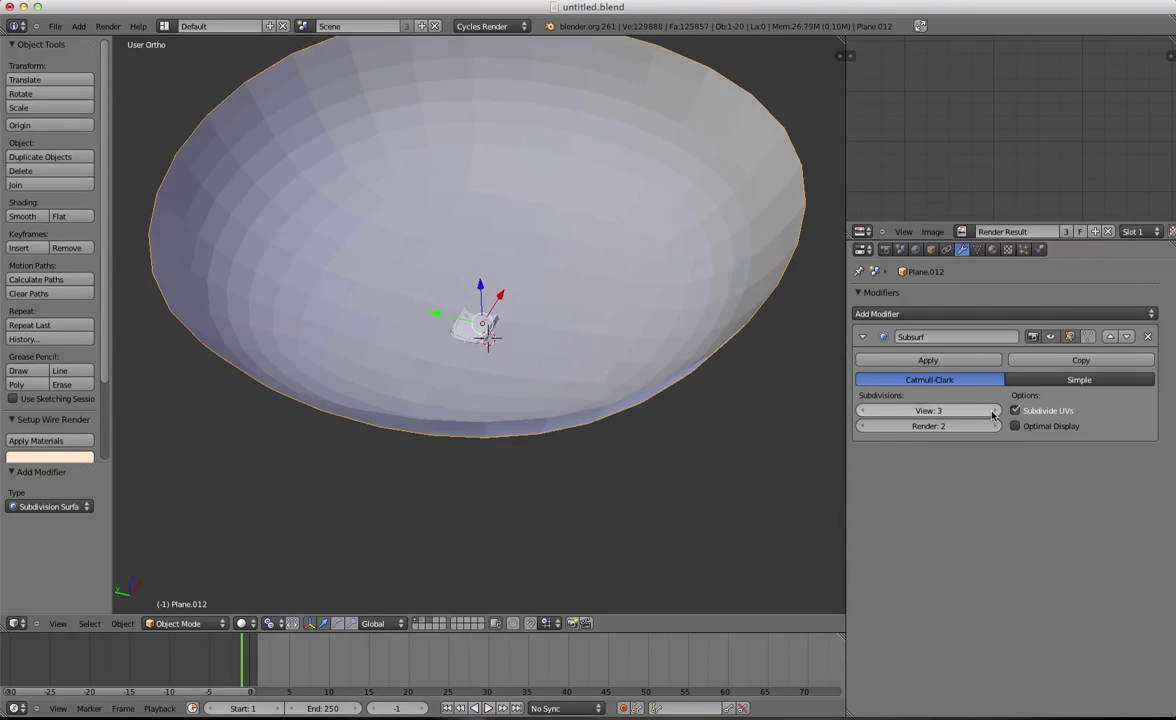
{"action": "left_click", "coordinate": [994, 426]}
{"action": "key", "text": "Tab"}
{"action": "key", "text": "z"}
{"action": "key", "text": "z"}
{"action": "key", "text": "Tab"}
{"action": "middle_click_drag", "start_coordinate": [454, 364], "coordinate": [475, 381], "text": "shift"}
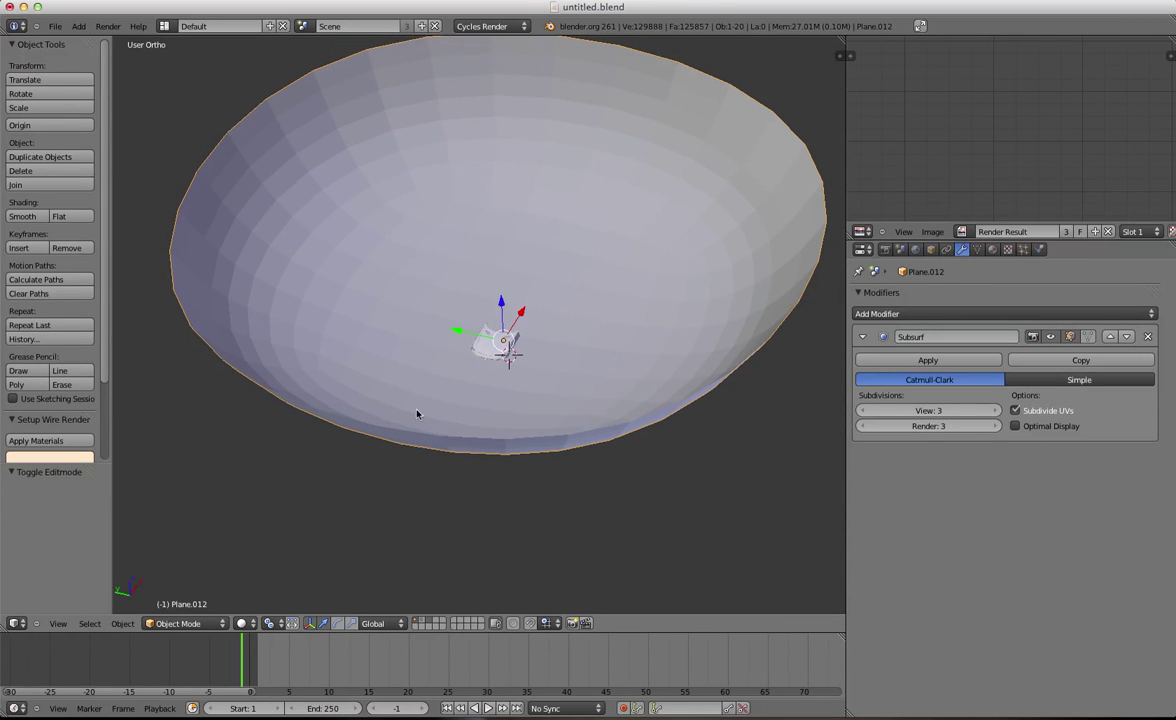
Enter Edit Mode and add two evenly spaced loop cuts across the box's floor in one direction without sliding them
{"action": "key", "text": "Tab"}
{"action": "scroll", "coordinate": [396, 538], "scroll_direction": "down", "scroll_amount": 5}
{"action": "middle_click_drag", "start_coordinate": [438, 496], "coordinate": [457, 373]}
{"action": "scroll", "coordinate": [428, 416], "scroll_direction": "up", "scroll_amount": 1}
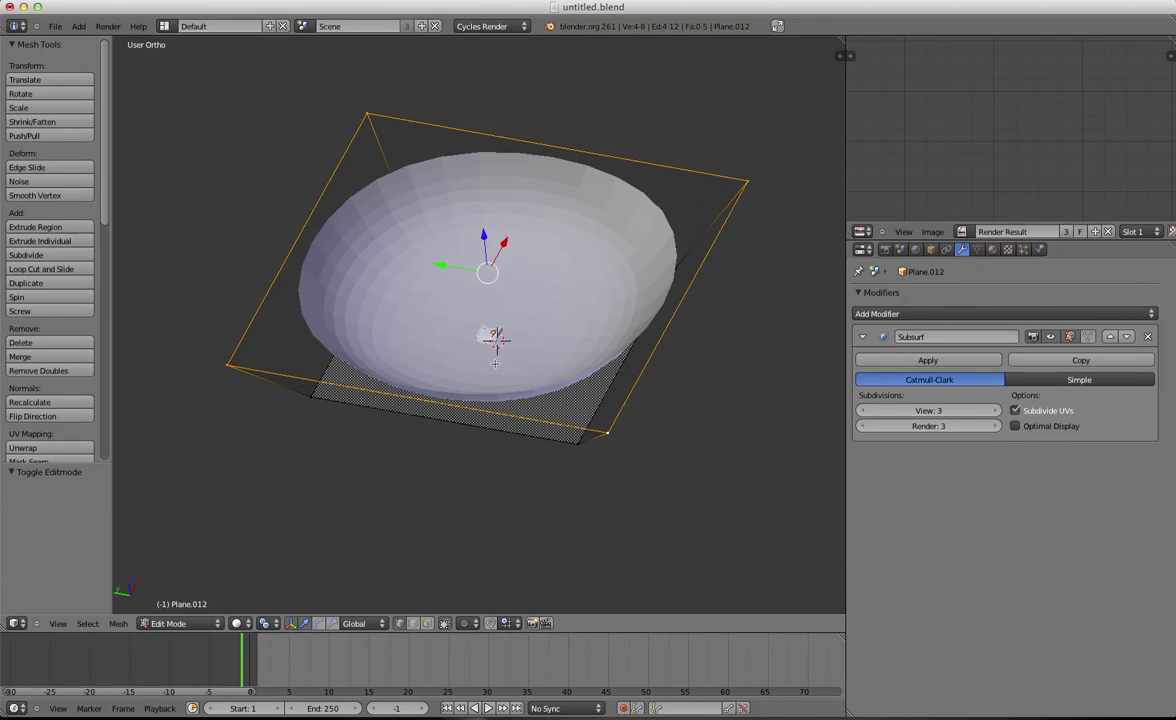
{"action": "key", "text": "ctrl+r"}
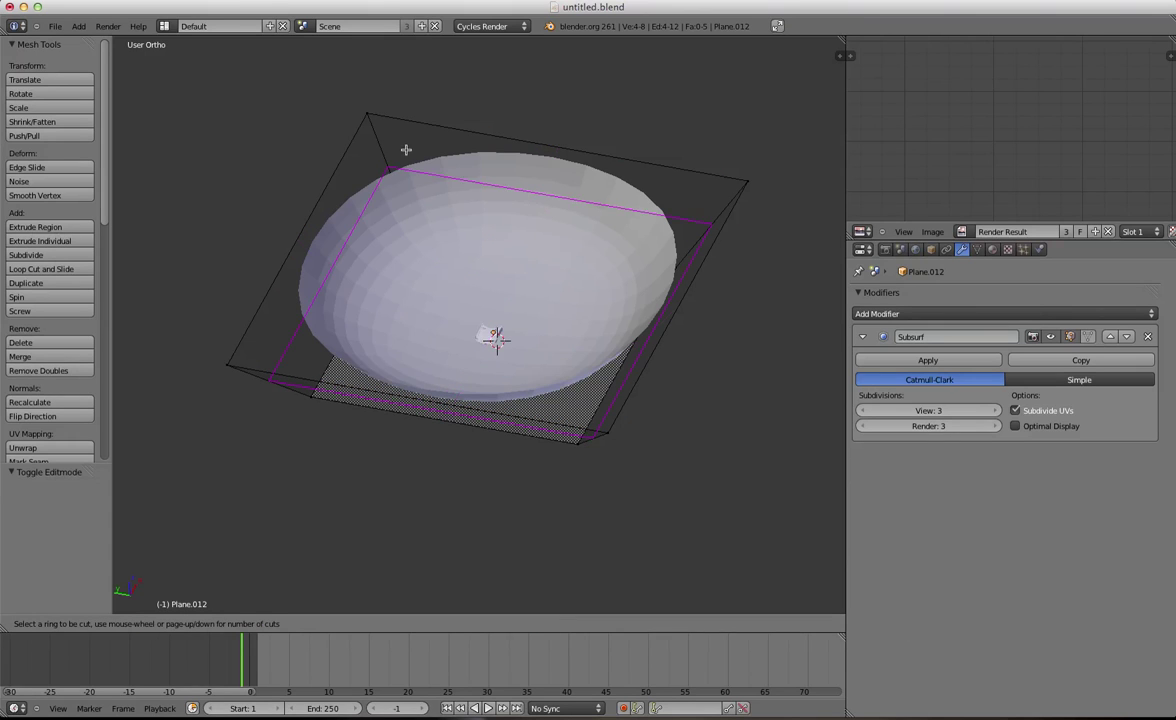
{"action": "scroll", "coordinate": [428, 403], "scroll_direction": "up", "scroll_amount": 1}
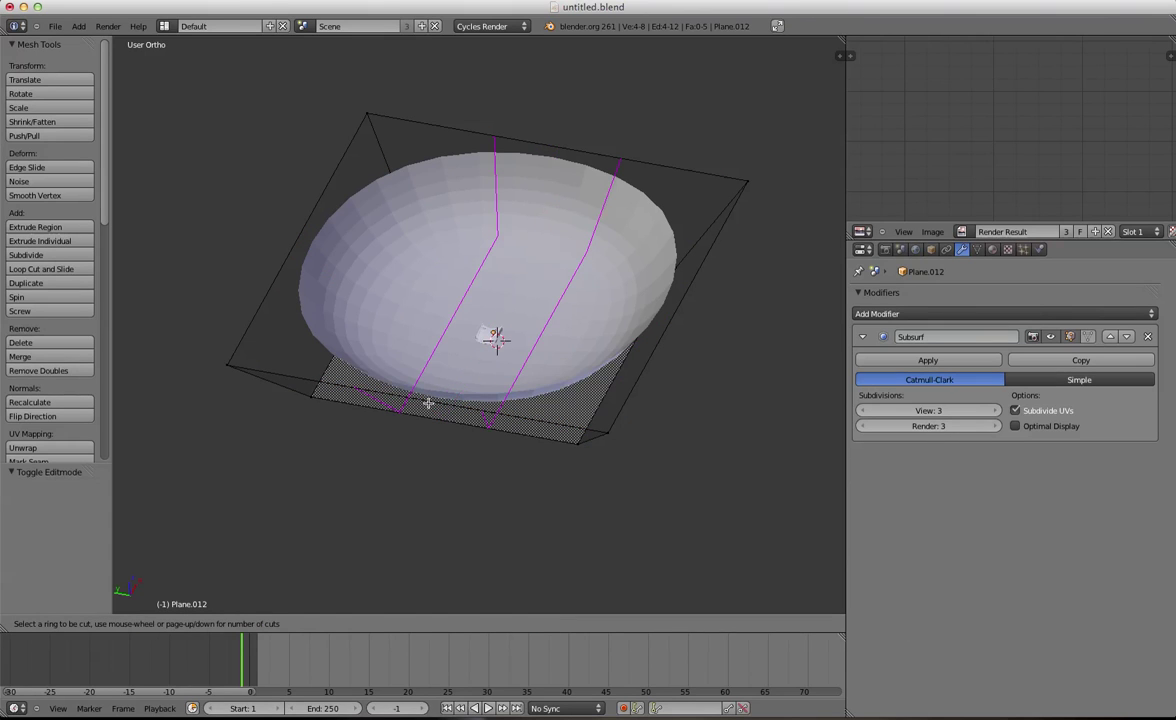
{"action": "left_click", "coordinate": [428, 403]}
{"action": "right_click", "coordinate": [451, 346]}
Add two evenly spaced loop cuts across the box in the perpendicular direction and return to Object Mode
{"action": "key", "text": "ctrl+r"}
{"action": "scroll", "coordinate": [600, 298], "scroll_direction": "up", "scroll_amount": 1}
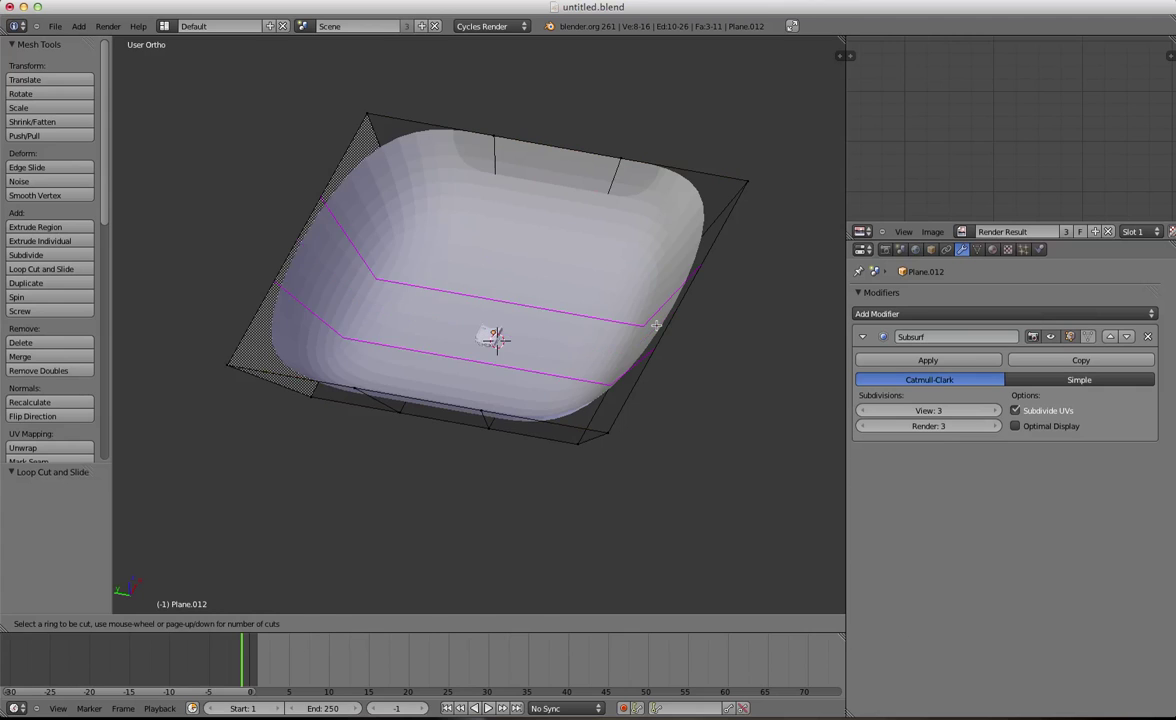
{"action": "left_click", "coordinate": [600, 298]}
{"action": "right_click", "coordinate": [600, 298]}
{"action": "middle_click_drag", "start_coordinate": [640, 497], "coordinate": [585, 514]}
{"action": "key", "text": "Tab"}
{"action": "middle_click_drag", "start_coordinate": [507, 420], "coordinate": [490, 398]}
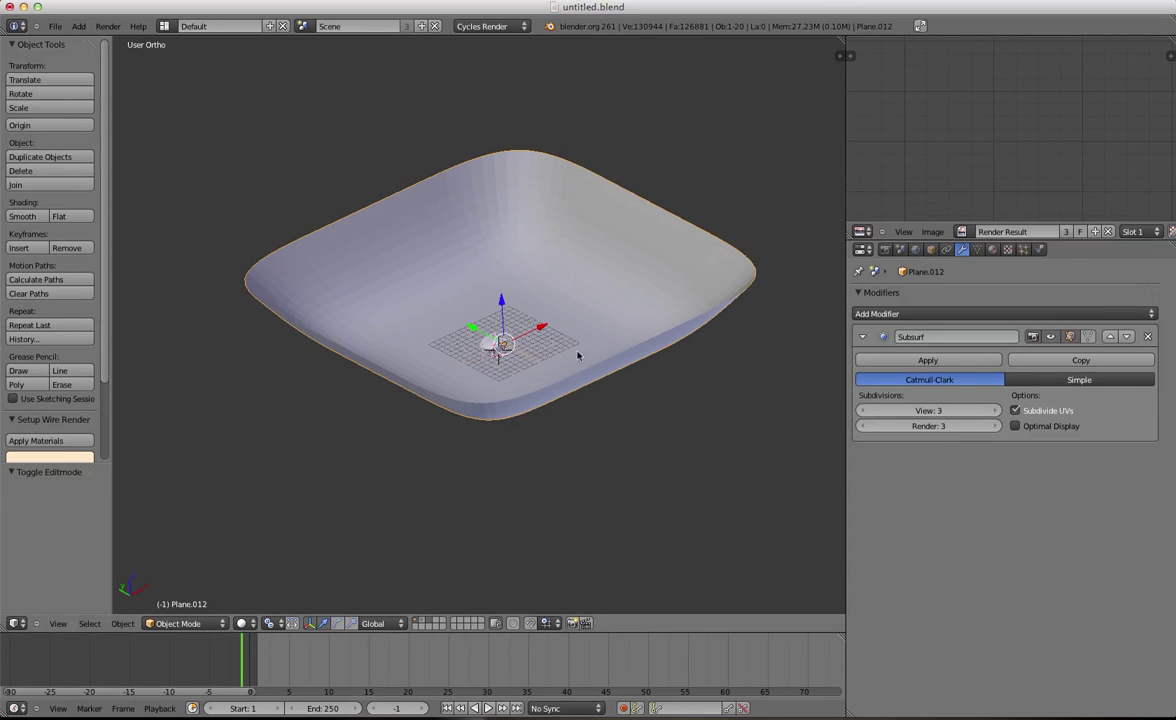
{"action": "scroll", "coordinate": [566, 330], "scroll_direction": "up", "scroll_amount": 1}
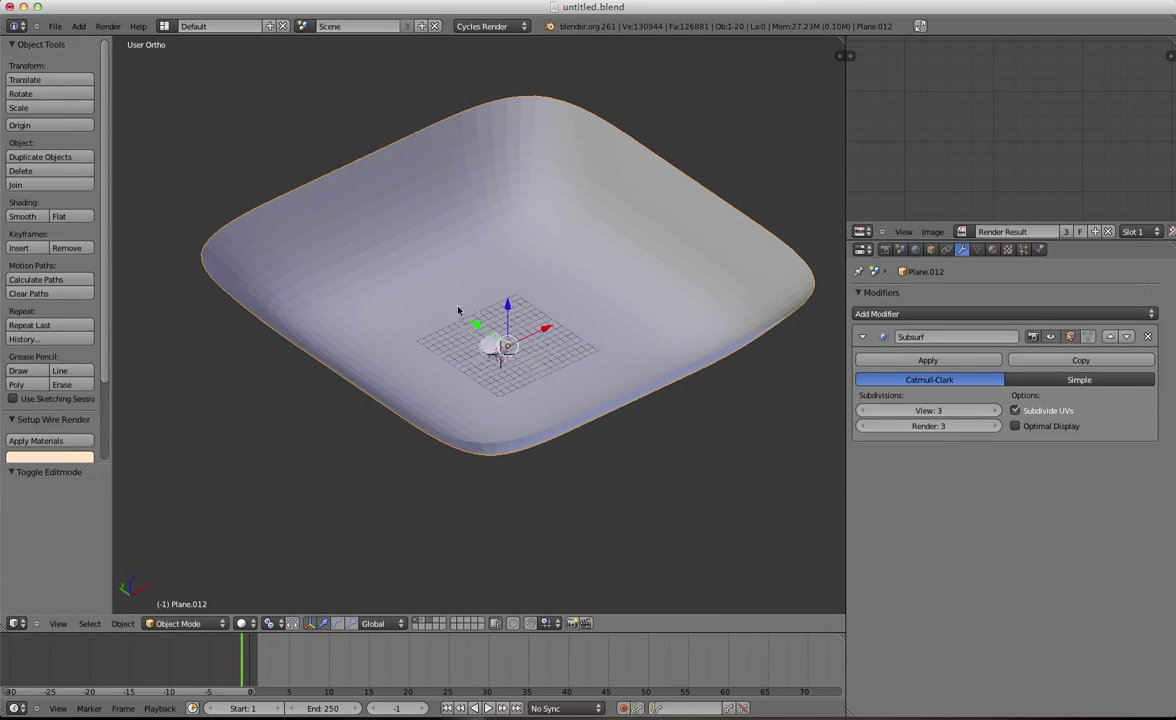
Apply the Subdivision Surface modifier to the box and check the resulting mesh in Edit Mode
{"action": "left_click", "coordinate": [928, 360]}
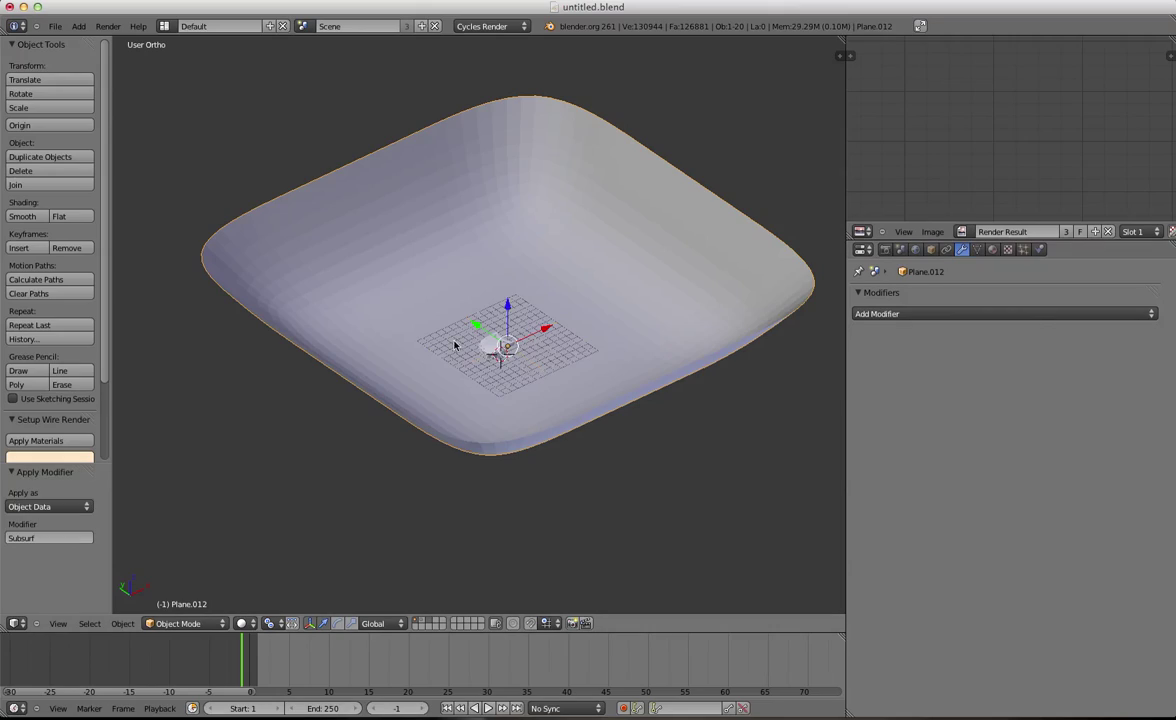
{"action": "scroll", "coordinate": [465, 328], "scroll_direction": "up", "scroll_amount": 3}
{"action": "key", "text": "Tab"}
{"action": "scroll", "coordinate": [465, 328], "scroll_direction": "down", "scroll_amount": 1}
{"action": "scroll", "coordinate": [465, 328], "scroll_direction": "down", "scroll_amount": 2}
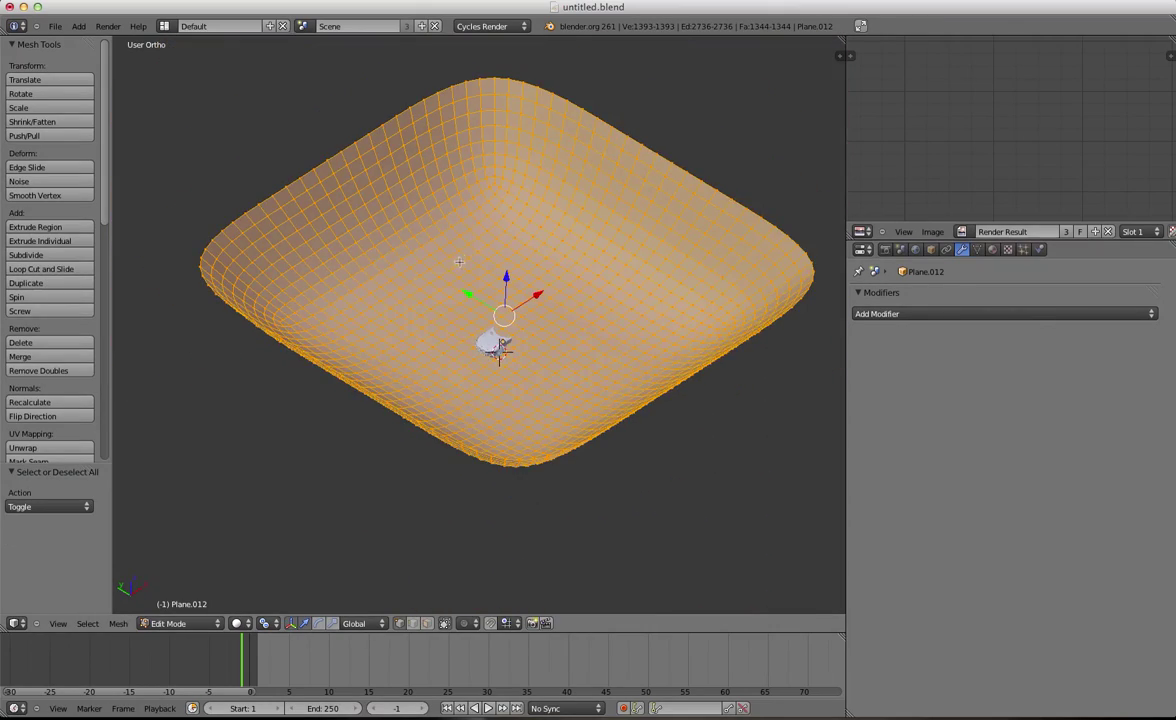
{"action": "middle_click_drag", "start_coordinate": [457, 268], "coordinate": [458, 299], "text": "shift"}
{"action": "scroll", "coordinate": [458, 299], "scroll_direction": "up", "scroll_amount": 2}
{"action": "middle_click_drag", "start_coordinate": [491, 239], "coordinate": [541, 224]}
{"action": "key", "text": "Tab"}
{"action": "middle_click_drag", "start_coordinate": [348, 440], "coordinate": [388, 447]}
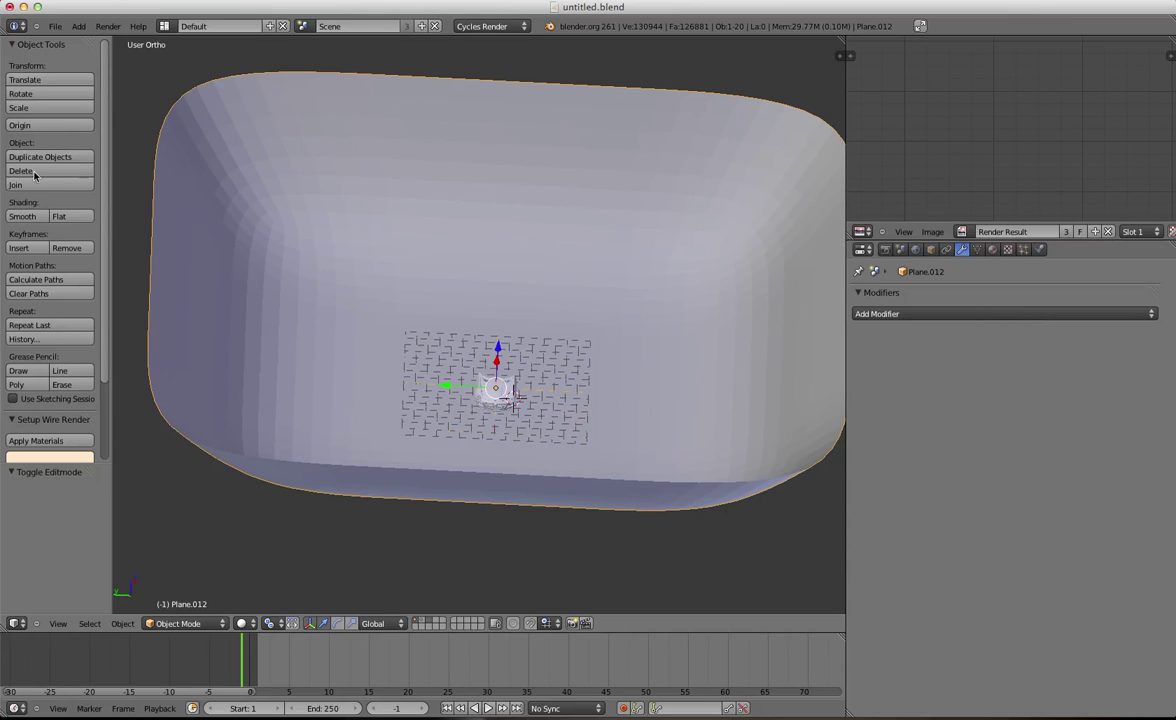
Set the studio box to smooth shading and deselect everything
{"action": "left_click", "coordinate": [24, 215]}
{"action": "middle_click_drag", "start_coordinate": [365, 274], "coordinate": [296, 332]}
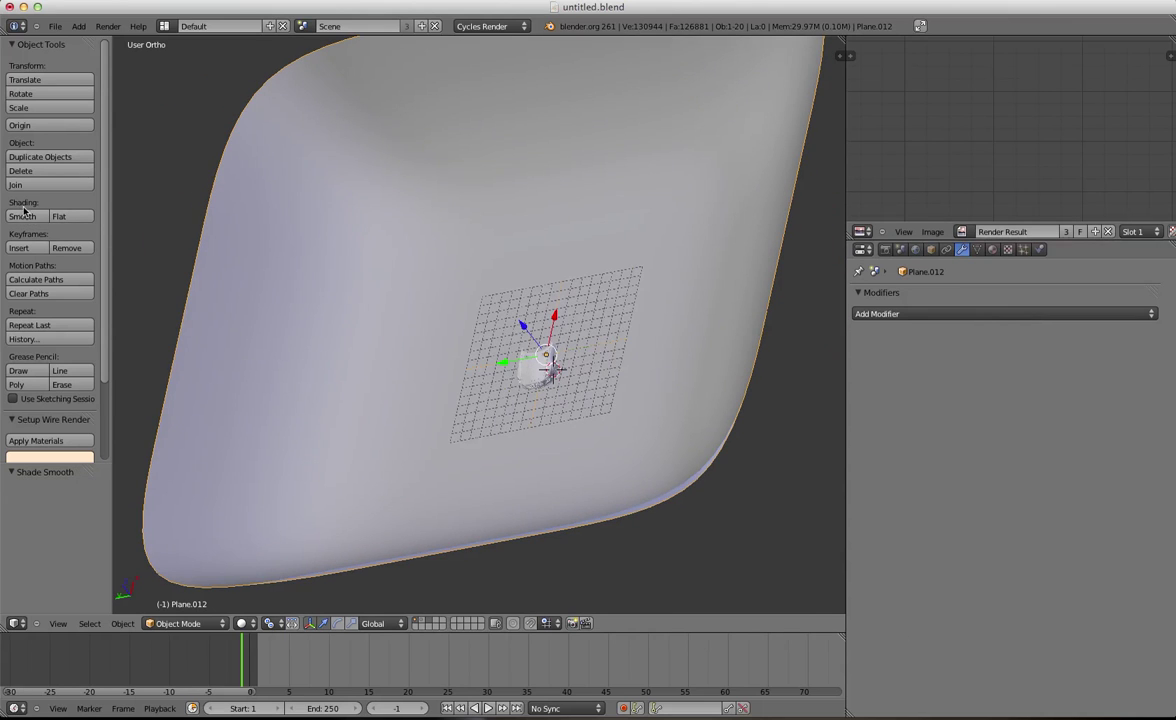
{"action": "key", "text": "KP_0"}
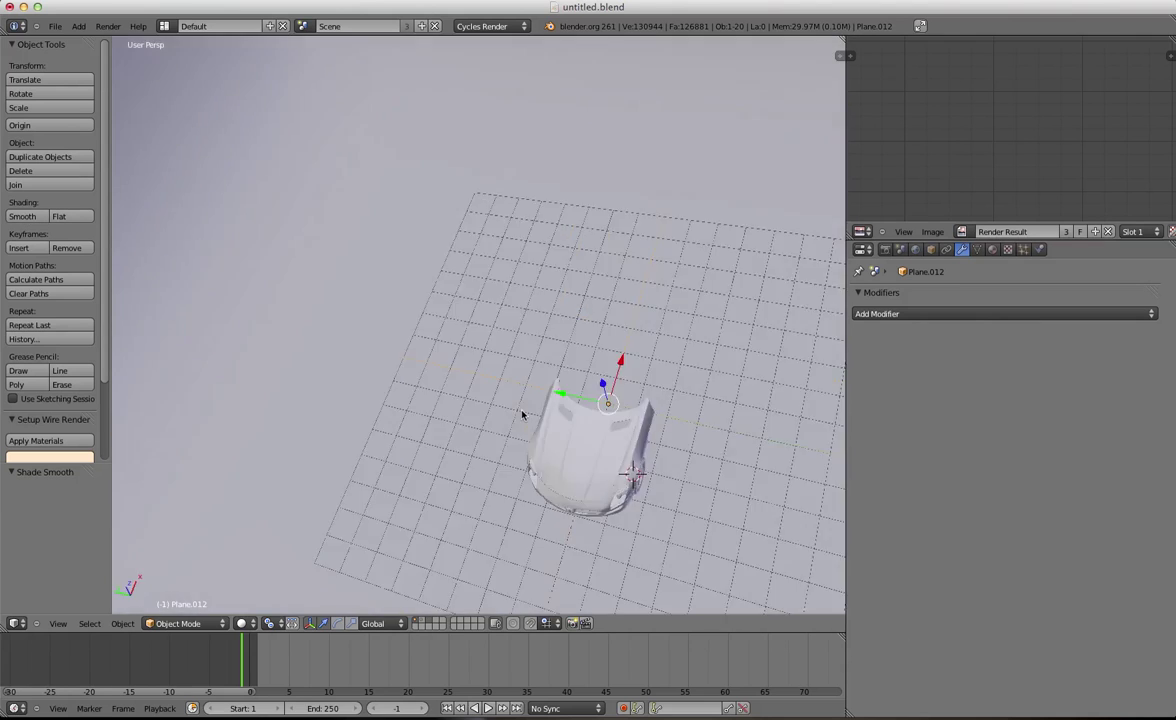
{"action": "key", "text": "a"}
{"action": "key", "text": "KP_0"}
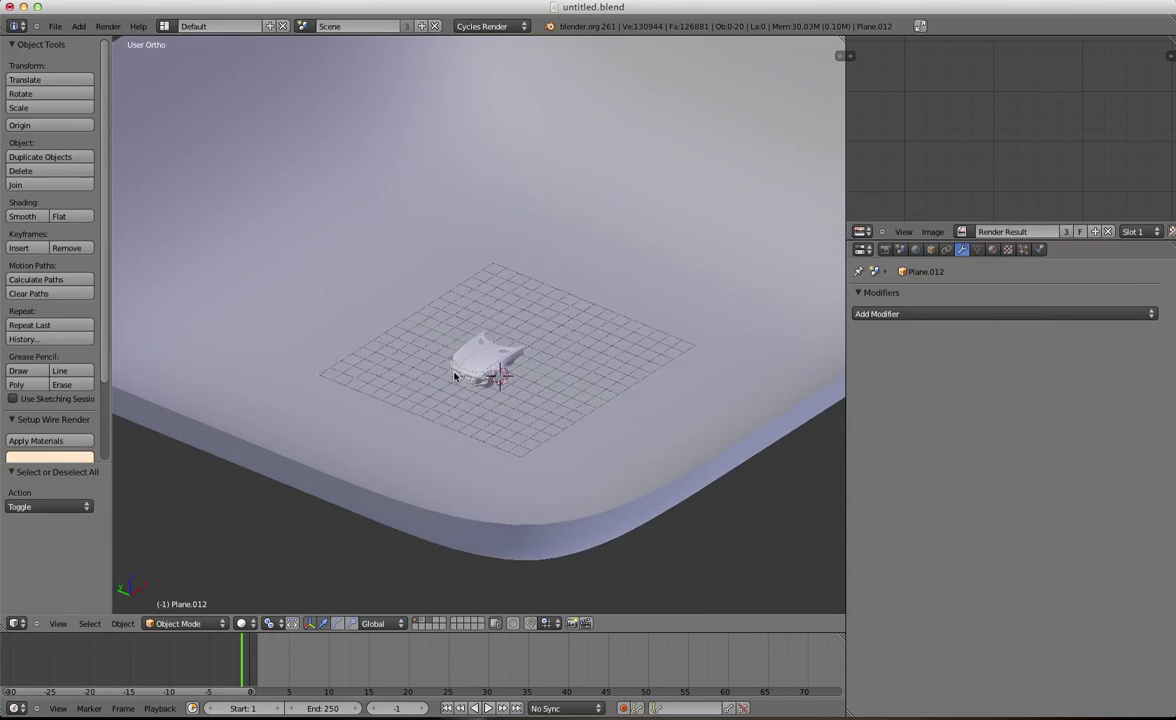
Switch the viewport shading to Rendered and bring the car front up close
{"action": "scroll", "coordinate": [465, 416], "scroll_direction": "up", "scroll_amount": 3}
{"action": "left_click", "coordinate": [242, 623]}
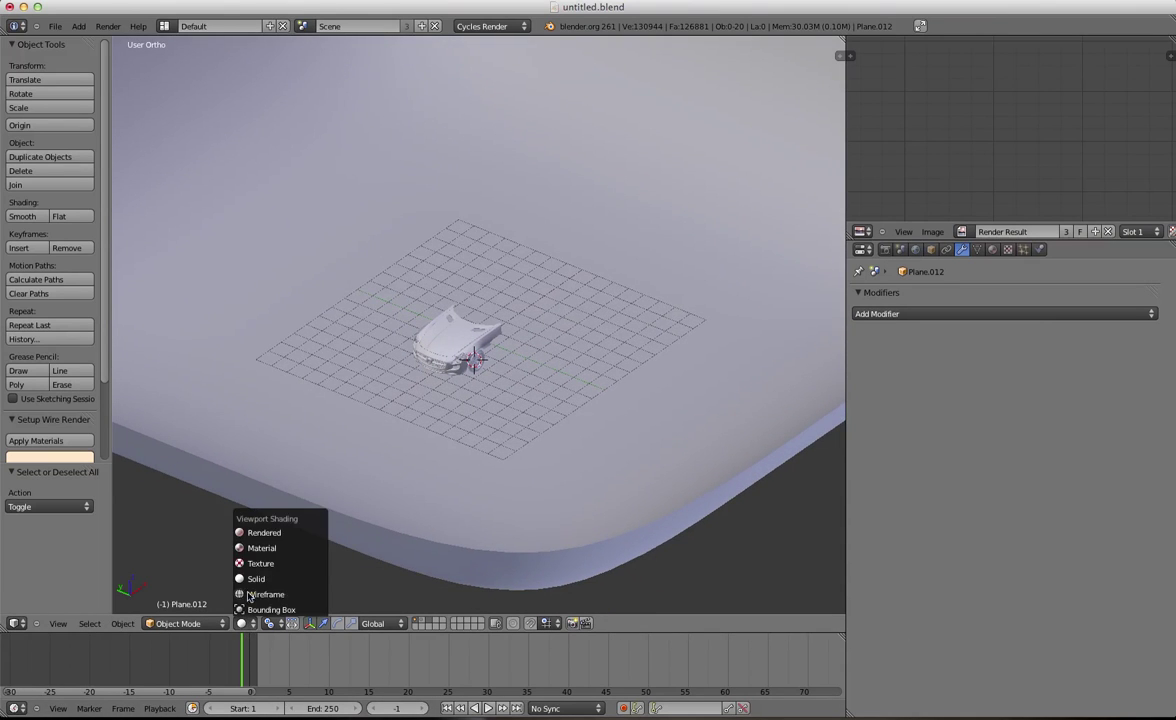
{"action": "left_click", "coordinate": [266, 536]}
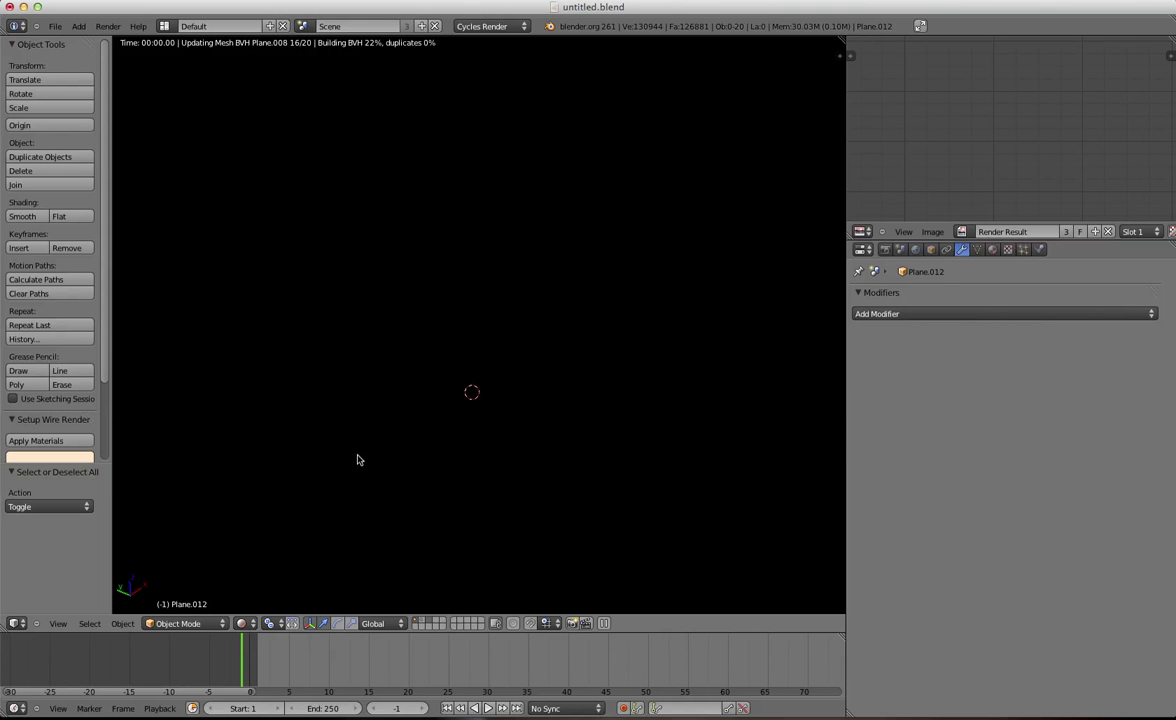
{"action": "scroll", "coordinate": [354, 386], "scroll_direction": "up", "scroll_amount": 3}
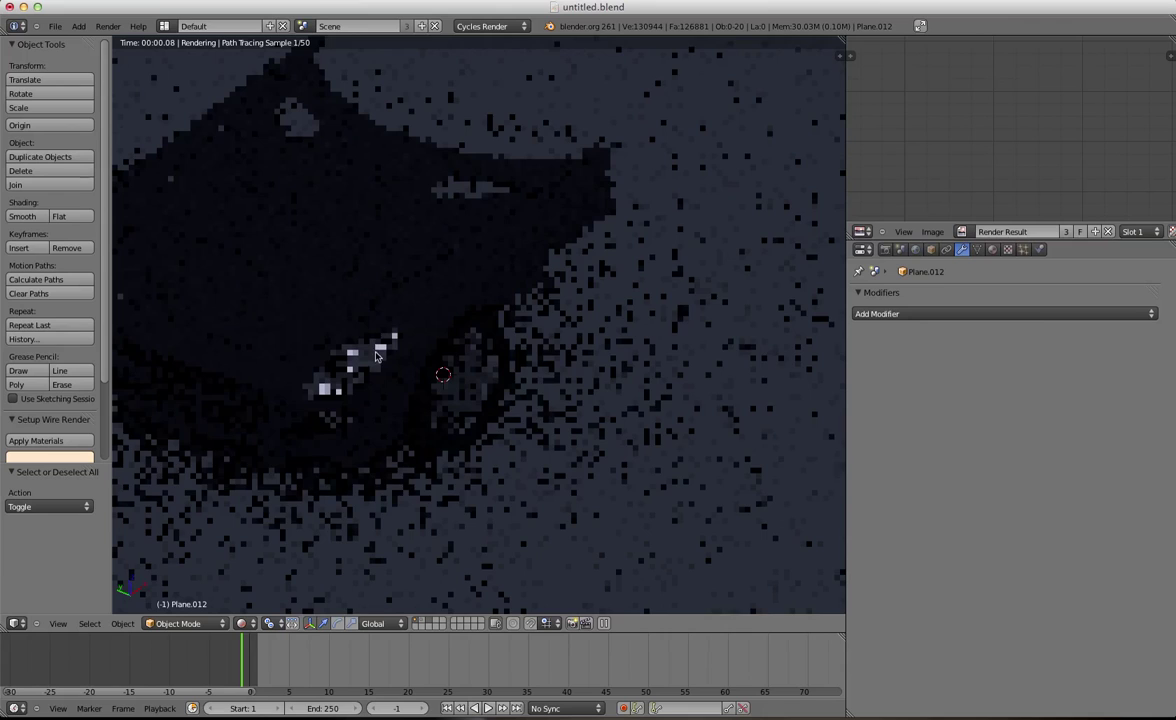
Unlink the LackBlack material from the car's hood, front fender and front bumper
{"action": "right_click", "coordinate": [349, 273]}
{"action": "middle_click_drag", "start_coordinate": [402, 338], "coordinate": [485, 345], "text": "shift"}
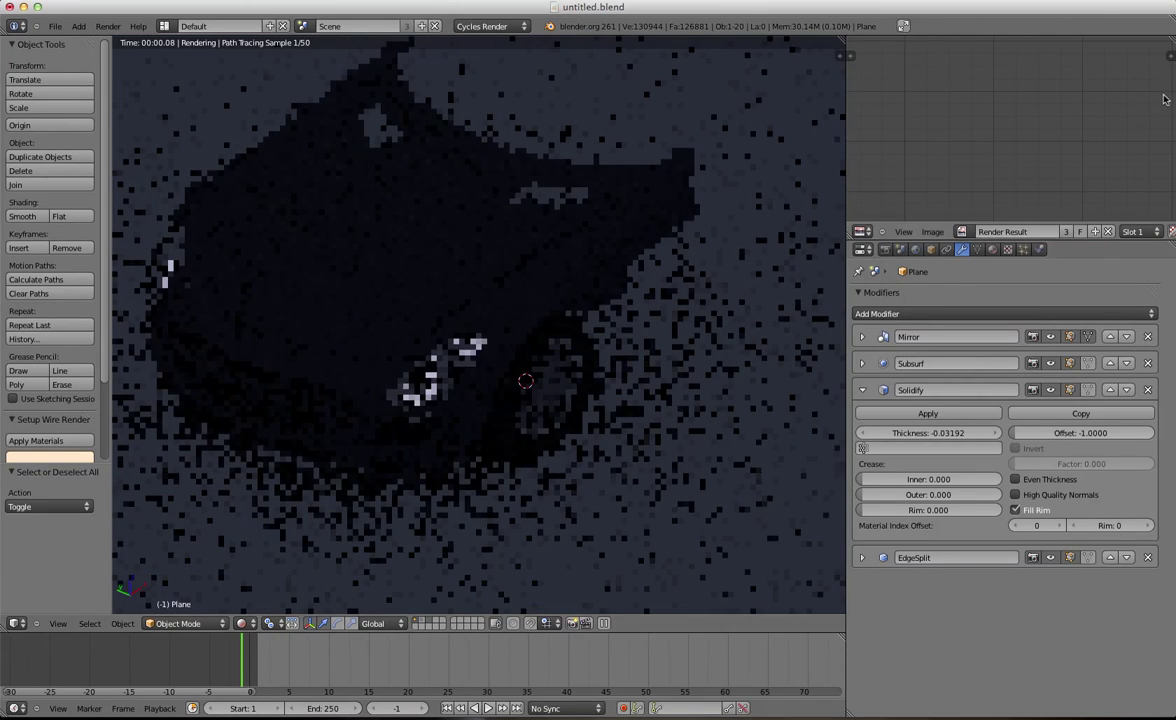
{"action": "left_click", "coordinate": [992, 249]}
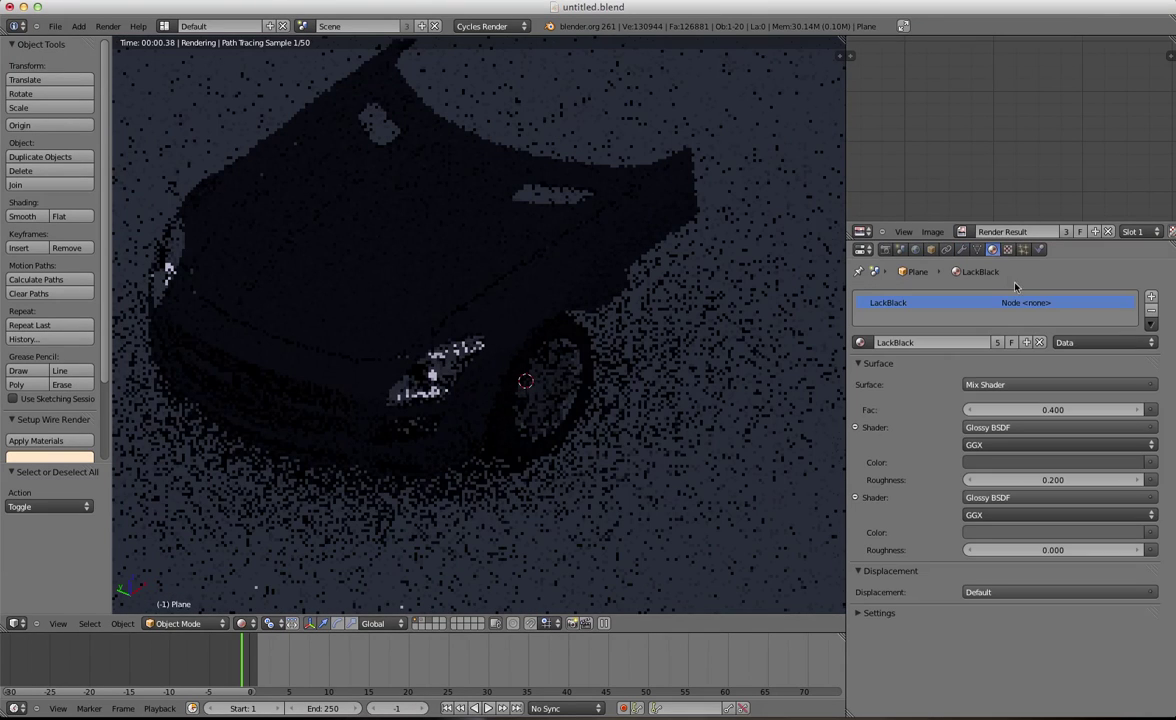
{"action": "left_click", "coordinate": [1041, 344]}
{"action": "right_click", "coordinate": [512, 309]}
{"action": "left_click", "coordinate": [1041, 343]}
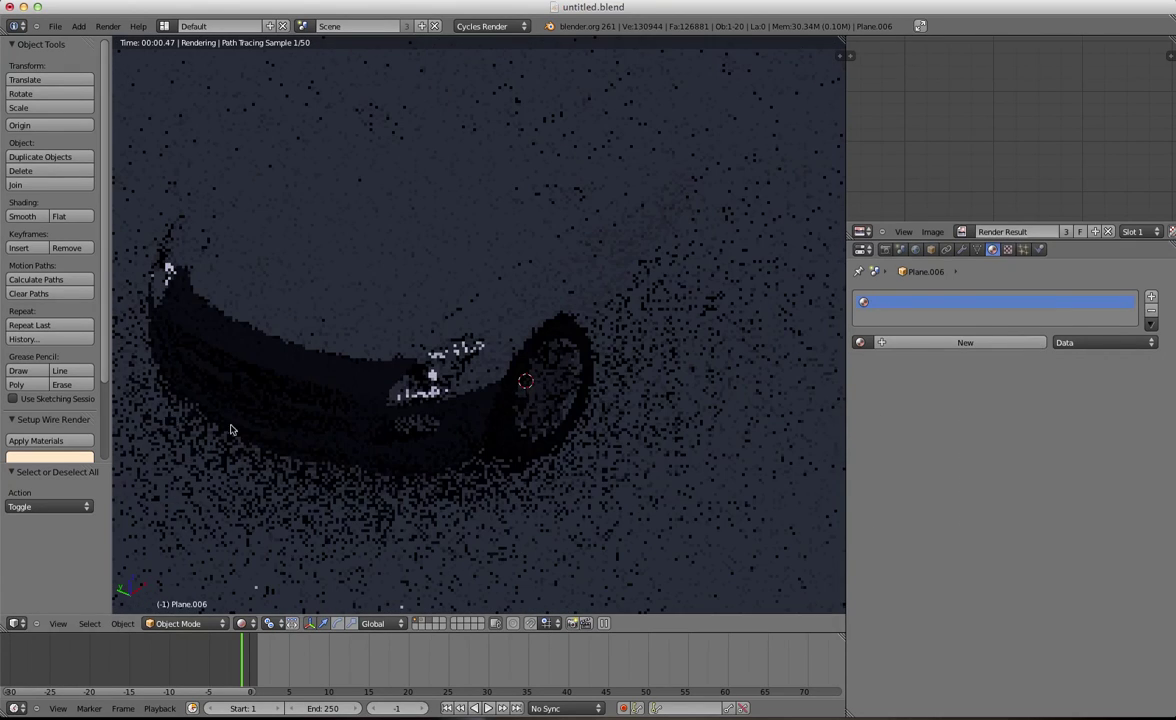
{"action": "right_click", "coordinate": [315, 372]}
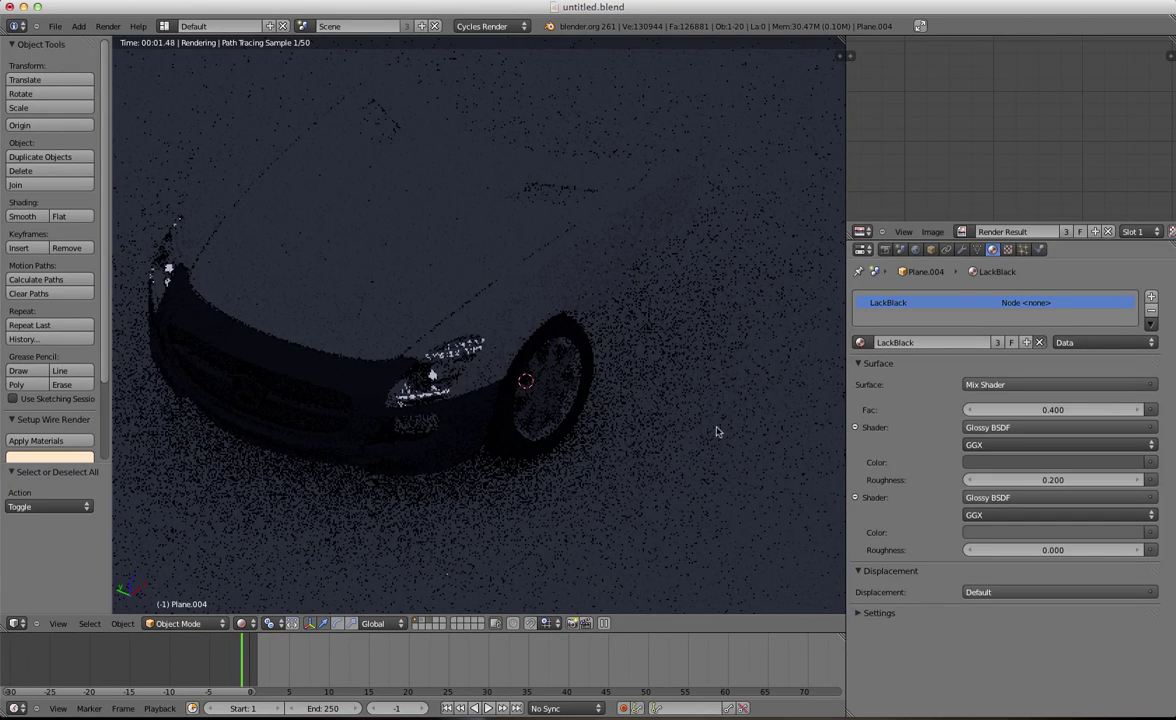
{"action": "left_click", "coordinate": [1039, 342]}
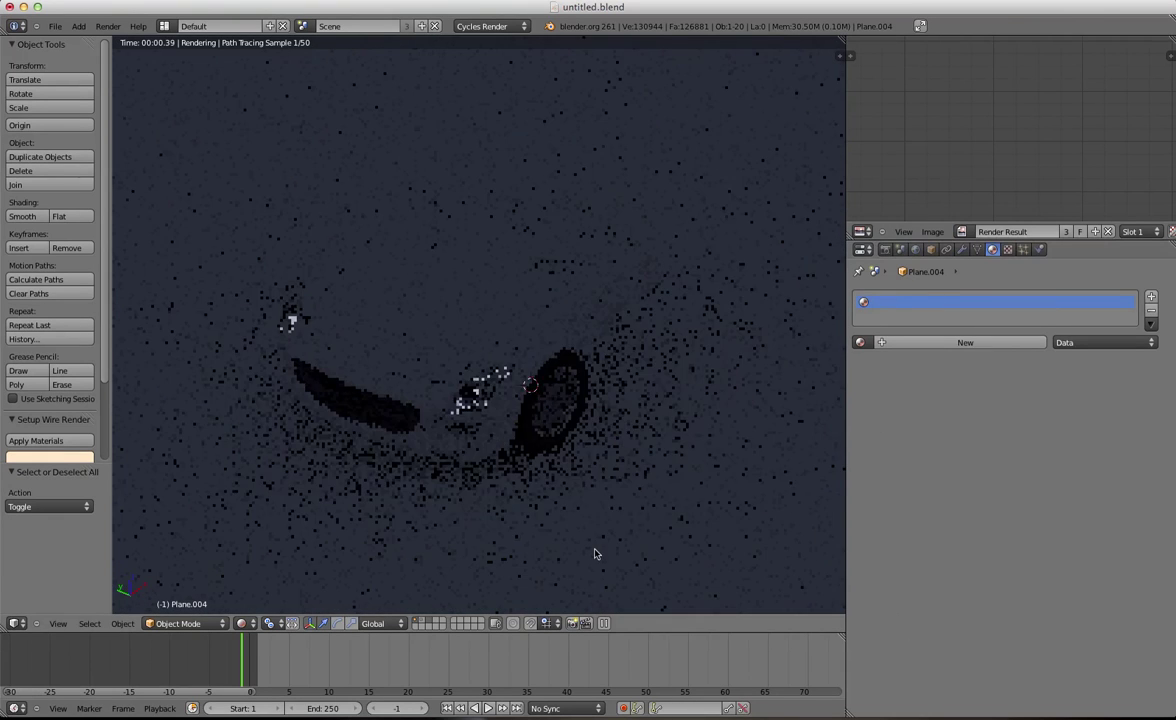
{"action": "scroll", "coordinate": [590, 535], "scroll_direction": "down", "scroll_amount": 4}
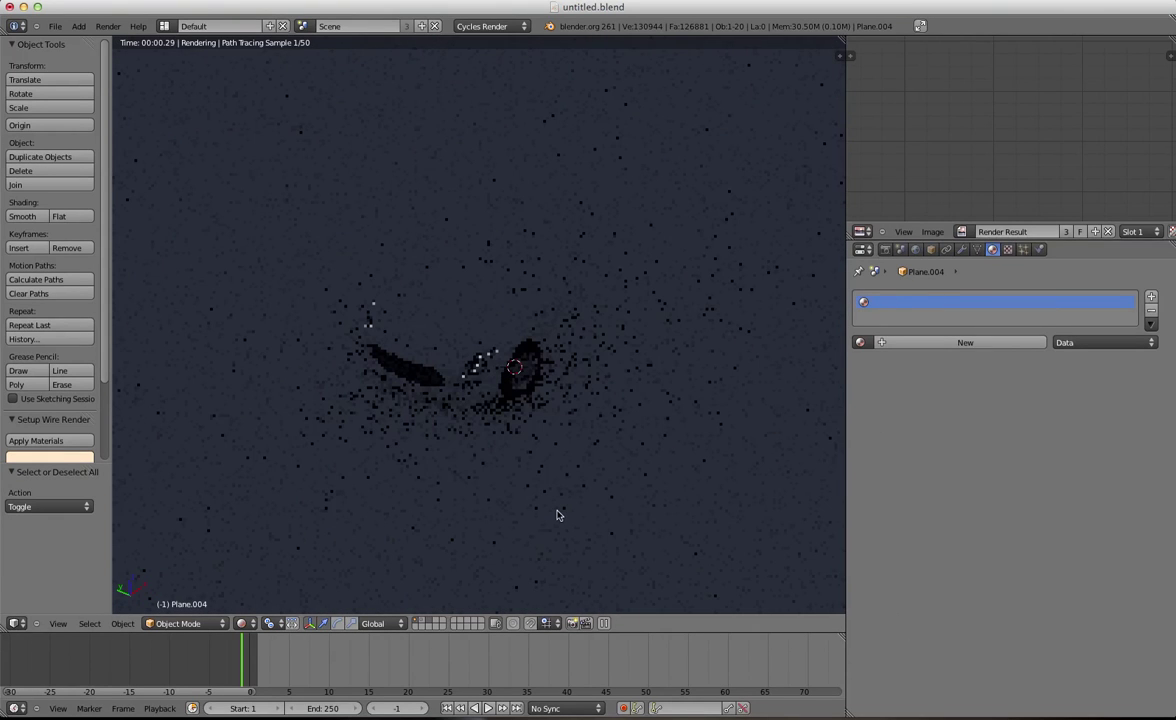
{"action": "scroll", "coordinate": [559, 515], "scroll_direction": "up", "scroll_amount": 3}
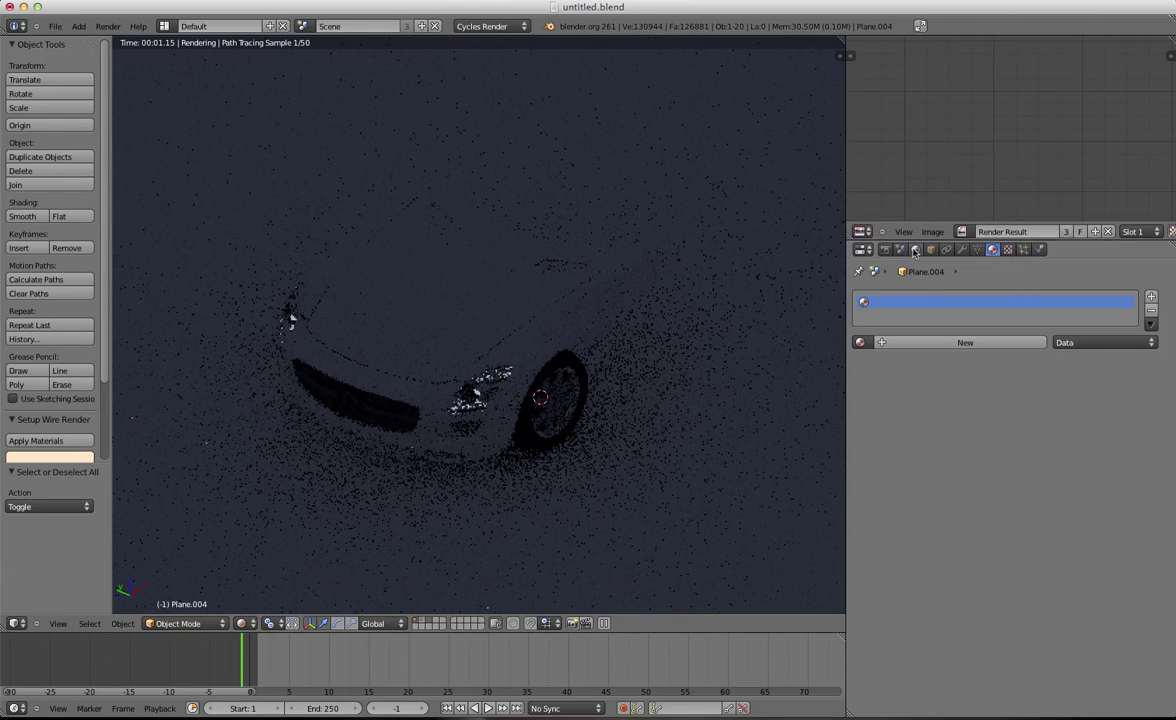
Replace the scene's world with a new one and set its background color to a dark bluish grey
{"action": "left_click", "coordinate": [914, 251]}
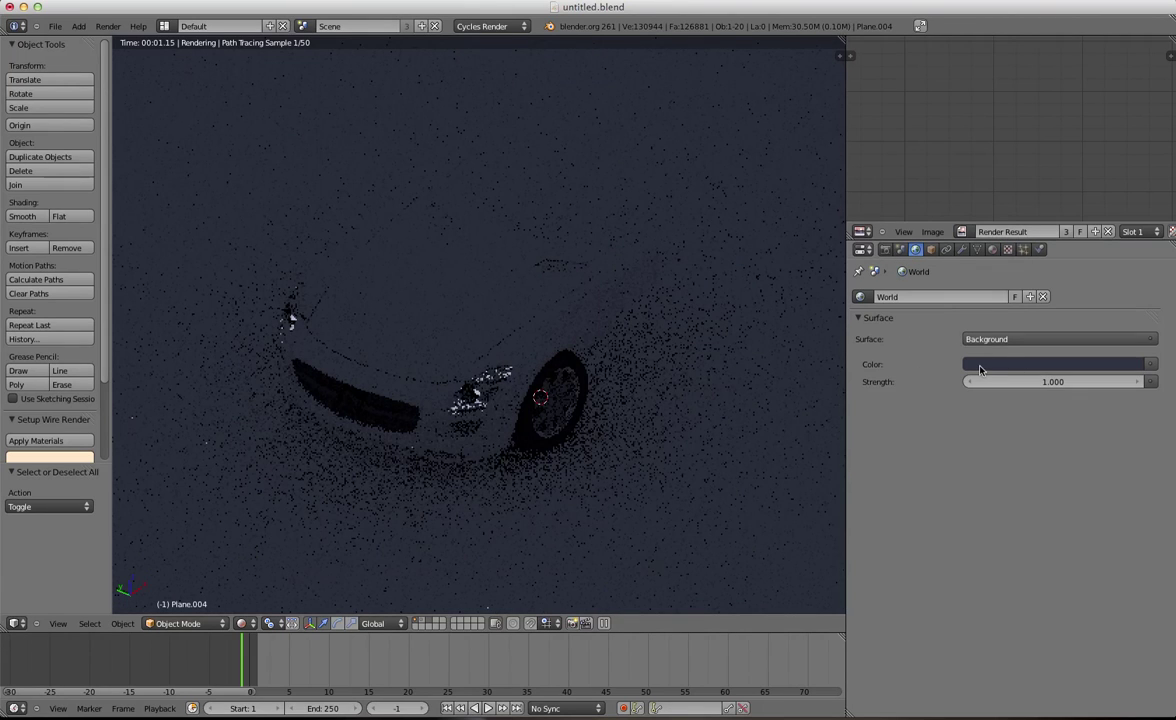
{"action": "left_click", "coordinate": [1043, 296]}
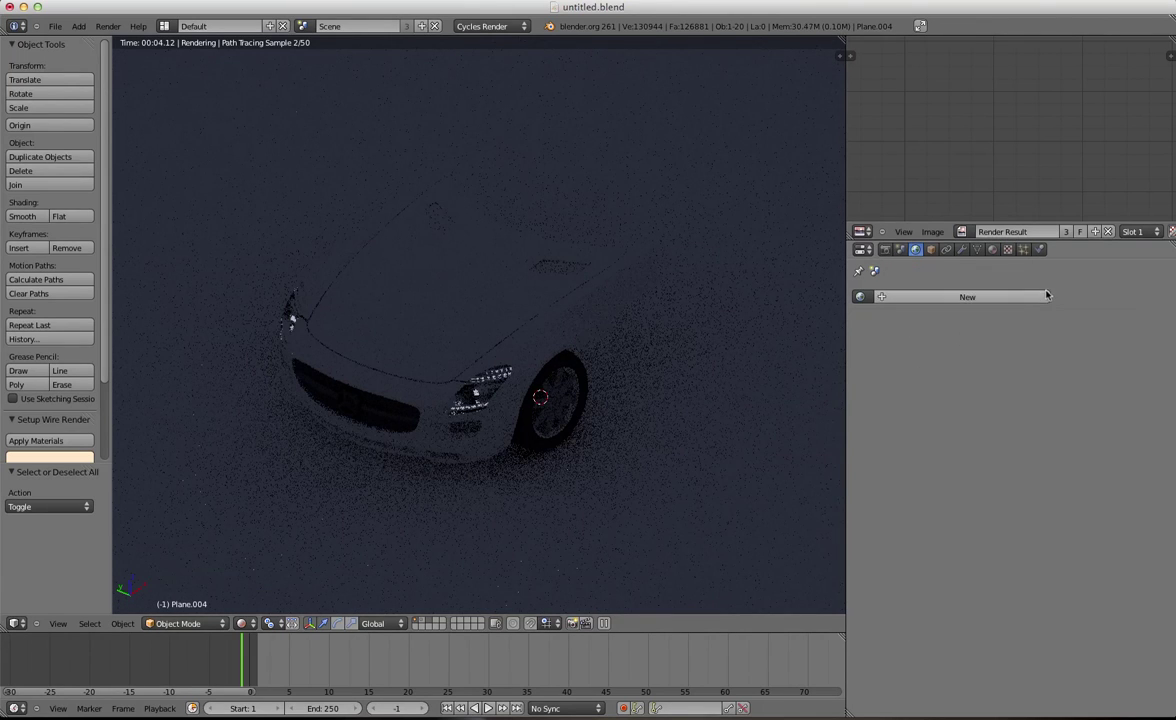
{"action": "left_click", "coordinate": [998, 298]}
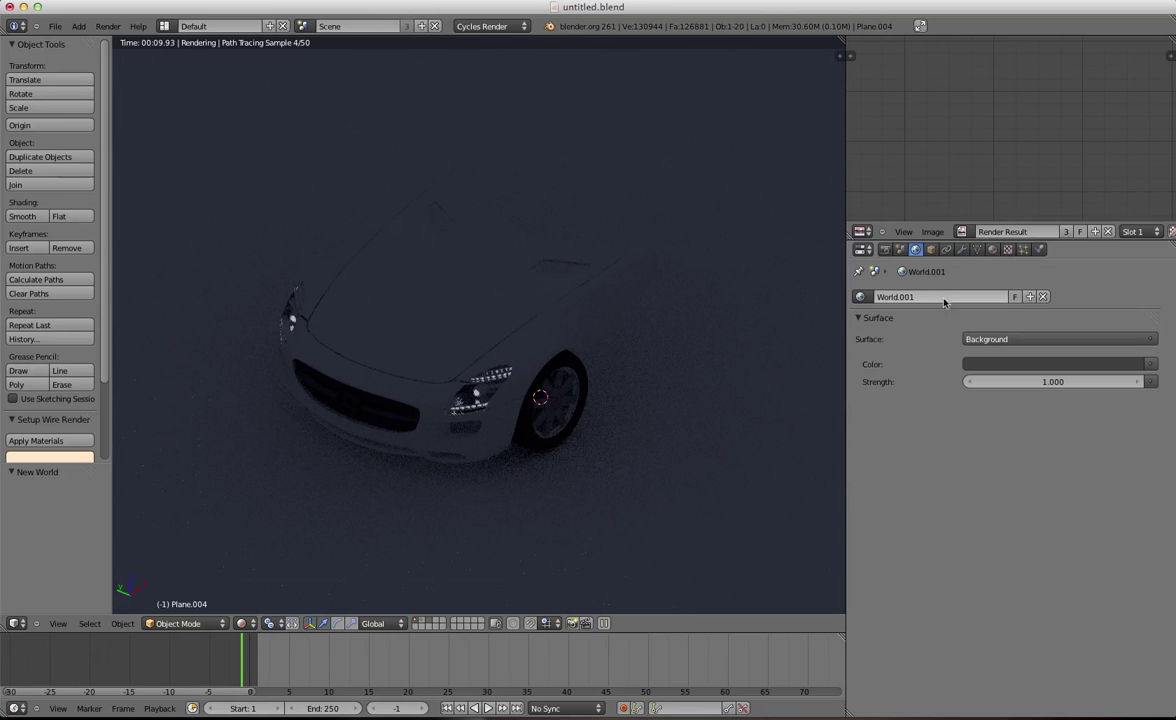
{"action": "left_click", "coordinate": [997, 365]}
{"action": "left_click_drag", "start_coordinate": [1080, 207], "coordinate": [1082, 205]}
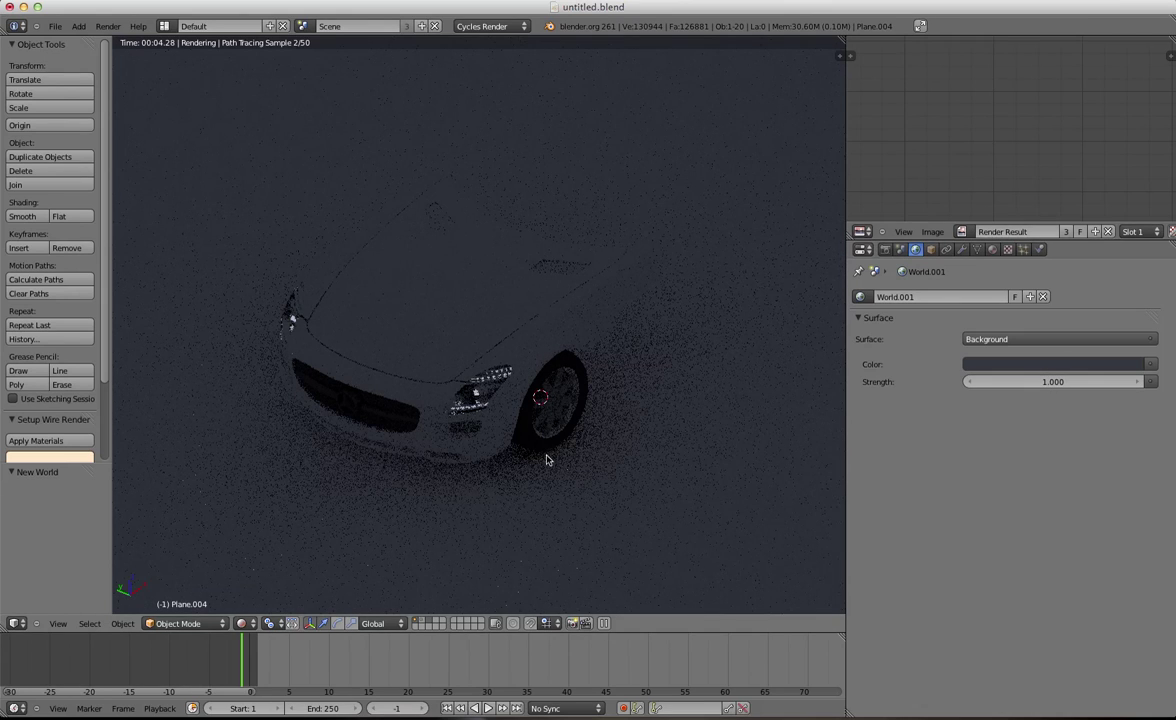
Add a plane to the scene and clear its location so it sits at the world origin
{"action": "left_click", "coordinate": [554, 411]}
{"action": "left_click", "coordinate": [503, 355]}
{"action": "scroll", "coordinate": [527, 461], "scroll_direction": "down", "scroll_amount": 10}
{"action": "middle_click_drag", "start_coordinate": [510, 473], "coordinate": [418, 332]}
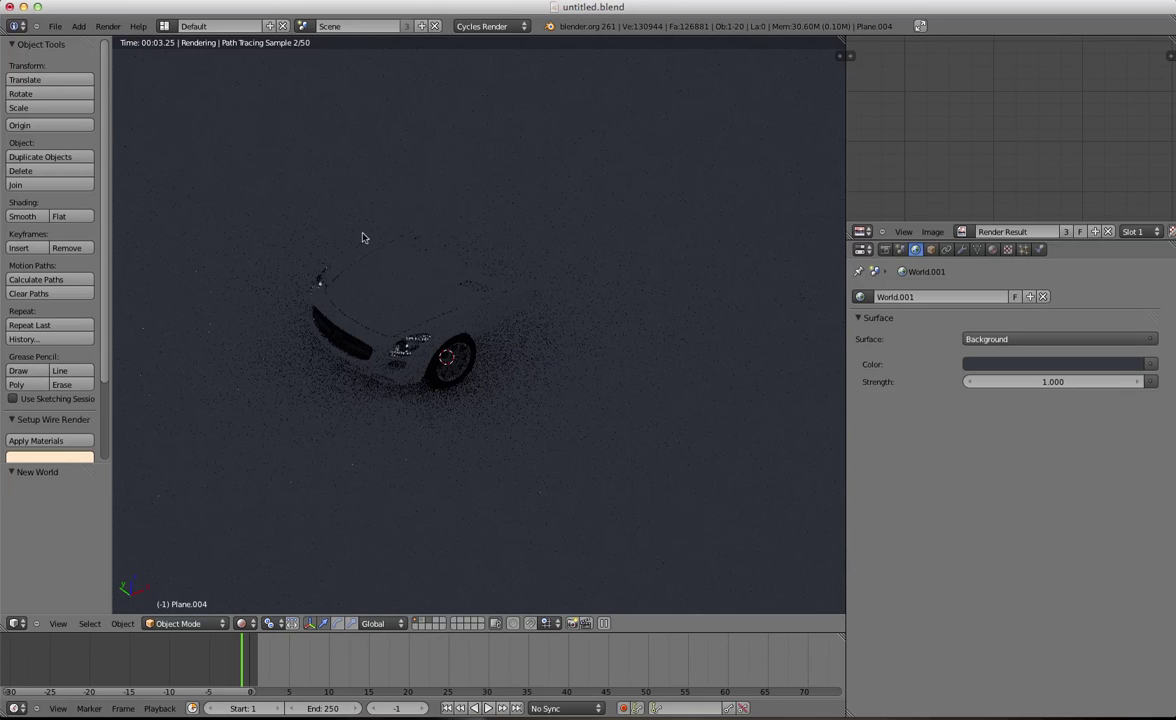
{"action": "key", "text": "shift+a"}
{"action": "mouse_move", "coordinate": [394, 289]}
{"action": "left_click", "coordinate": [484, 290]}
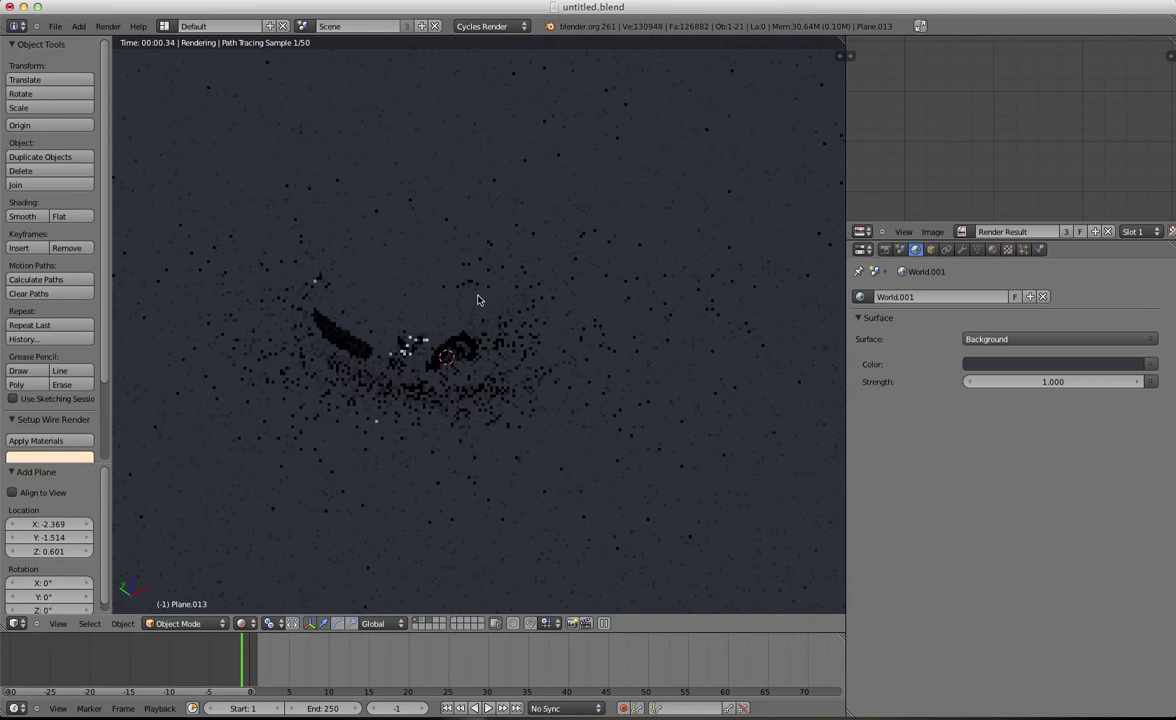
{"action": "key", "text": "alt+g"}
{"action": "key", "text": "g"}
{"action": "right_click", "coordinate": [491, 383]}
Switch the viewport to solid shading and raise the new plane along Z to hover above the car
{"action": "key", "text": "z"}
{"action": "mouse_move", "coordinate": [472, 386]}
{"action": "middle_mouse_down"}
{"action": "mouse_move", "coordinate": [620, 402]}
{"action": "mouse_move", "coordinate": [643, 371]}
{"action": "mouse_move", "coordinate": [582, 330]}
{"action": "middle_mouse_up"}
{"action": "key", "text": "z"}
{"action": "middle_click_drag", "start_coordinate": [548, 262], "coordinate": [530, 293]}
{"action": "key", "text": "KP_Decimal"}
{"action": "scroll", "coordinate": [530, 312], "scroll_direction": "down", "scroll_amount": 8}
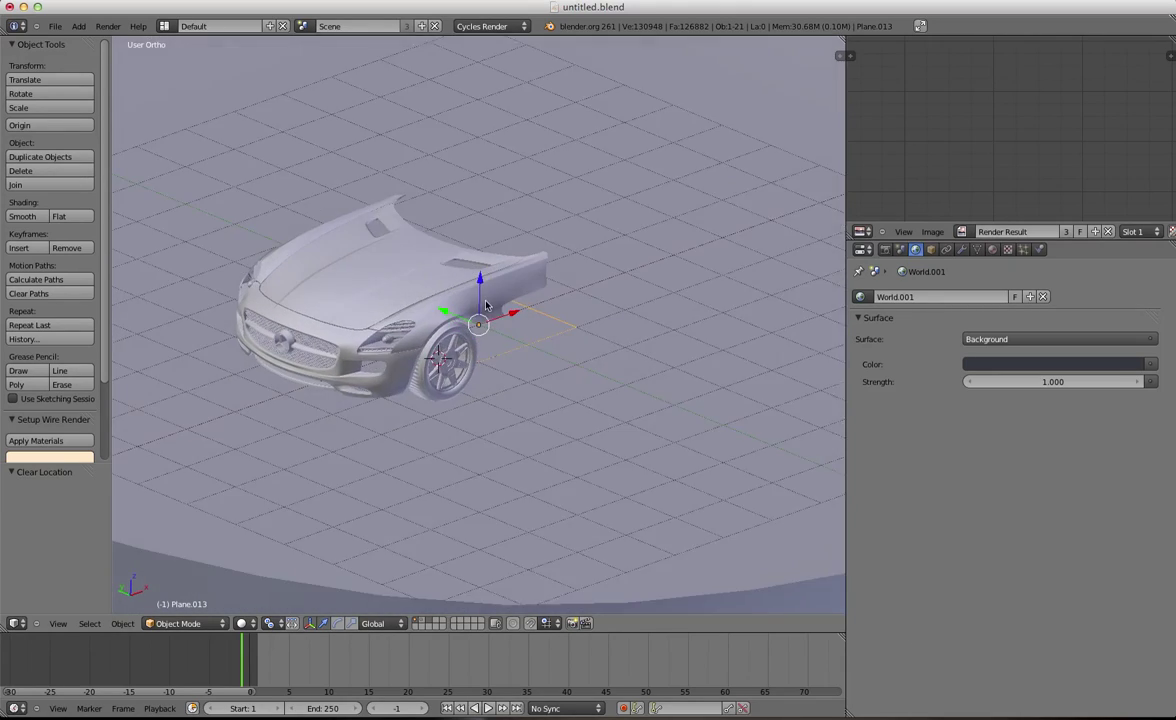
{"action": "left_click_drag", "start_coordinate": [486, 305], "coordinate": [508, 28]}
{"action": "scroll", "coordinate": [495, 190], "scroll_direction": "down", "scroll_amount": 3}
{"action": "middle_click_drag", "start_coordinate": [480, 280], "coordinate": [417, 255]}
{"action": "mouse_move", "coordinate": [462, 146]}
{"action": "left_mouse_down"}
{"action": "mouse_move", "coordinate": [470, 97]}
{"action": "mouse_move", "coordinate": [472, 142]}
{"action": "left_mouse_up"}
Scale the overhead plane to about 3.9 times its length along X and widen it along Y
{"action": "key", "text": "s"}
{"action": "key", "text": "x"}
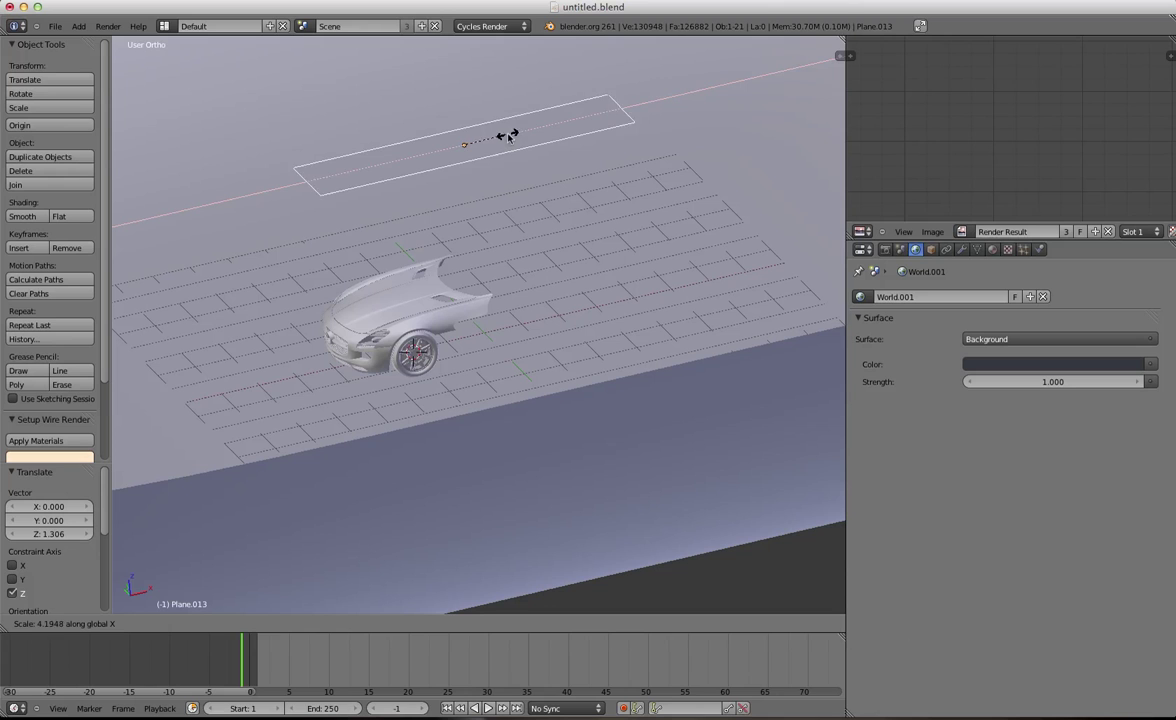
{"action": "key", "text": "y"}
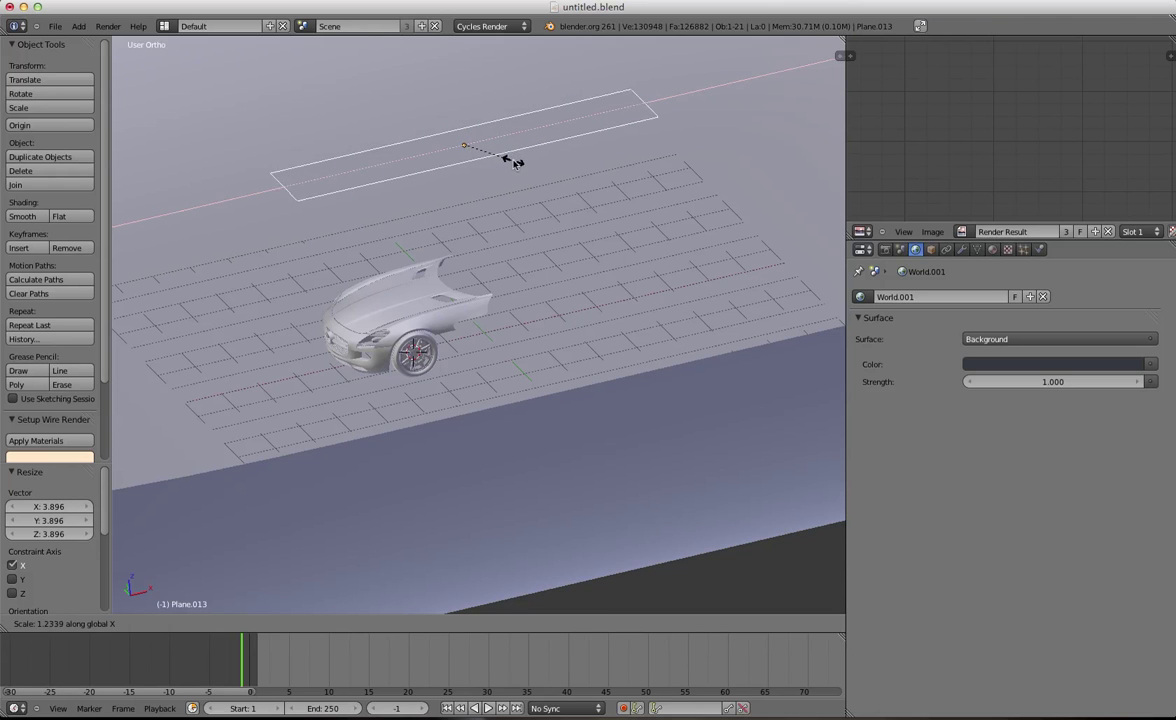
{"action": "left_click", "coordinate": [517, 173]}
Move the overhead plane about -1.71 along Y and tilt it around the X axis toward the car
{"action": "middle_click_drag", "start_coordinate": [359, 266], "coordinate": [497, 306]}
{"action": "mouse_move", "coordinate": [480, 201]}
{"action": "middle_mouse_down"}
{"action": "mouse_move", "coordinate": [541, 292]}
{"action": "mouse_move", "coordinate": [487, 207]}
{"action": "middle_mouse_up"}
{"action": "left_click_drag", "start_coordinate": [441, 193], "coordinate": [512, 222]}
{"action": "key", "text": "r"}
{"action": "key", "text": "x"}
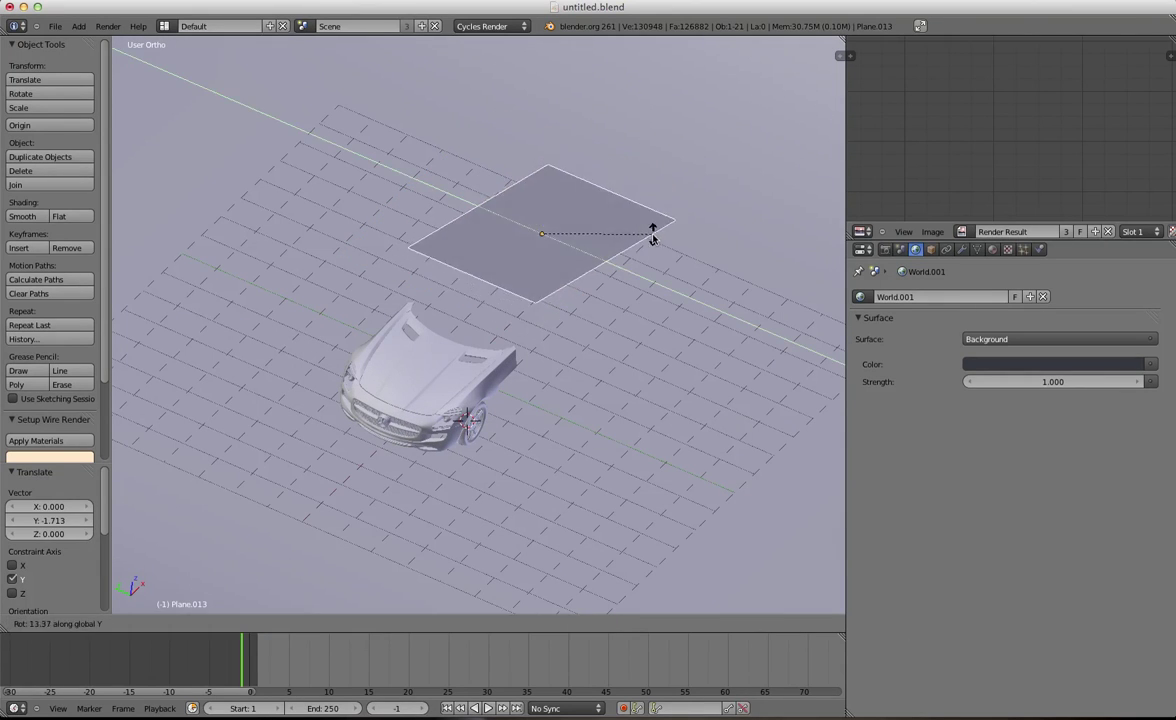
{"action": "left_click", "coordinate": [643, 268]}
Shift the tilted plane about -1.4 along X so it sits nearer the front of the car
{"action": "middle_click_drag", "start_coordinate": [643, 268], "coordinate": [542, 257]}
{"action": "key", "text": "a"}
{"action": "right_click", "coordinate": [591, 261]}
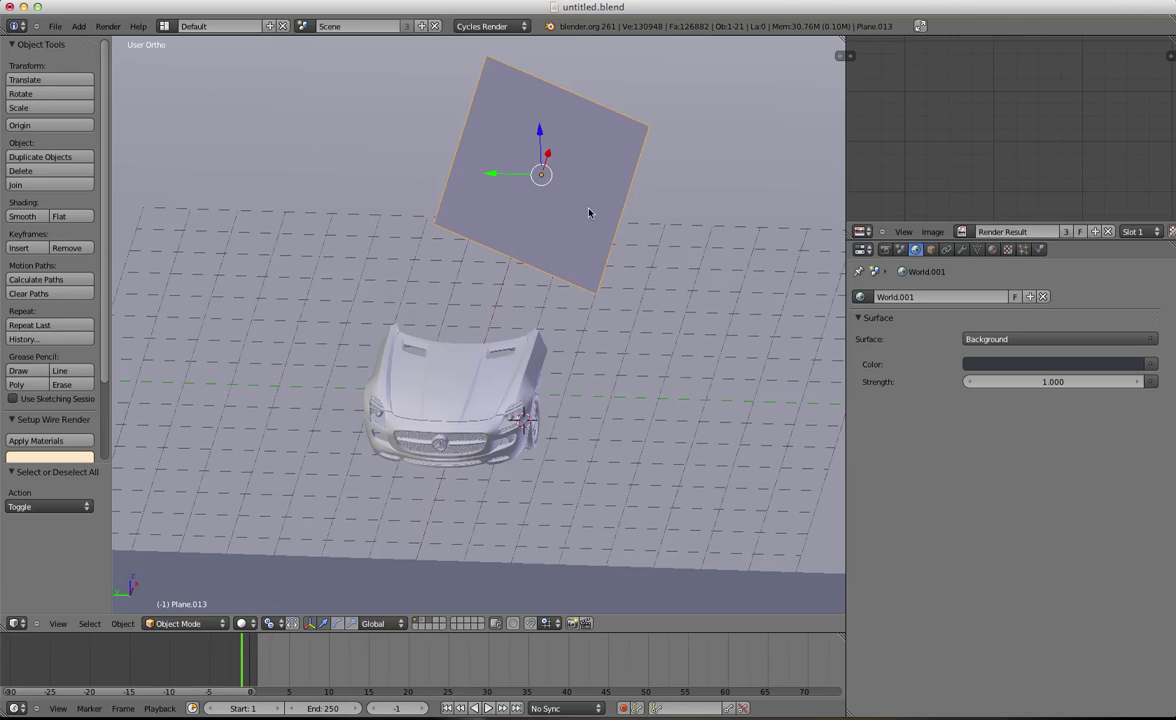
{"action": "middle_click_drag", "start_coordinate": [499, 165], "coordinate": [417, 352]}
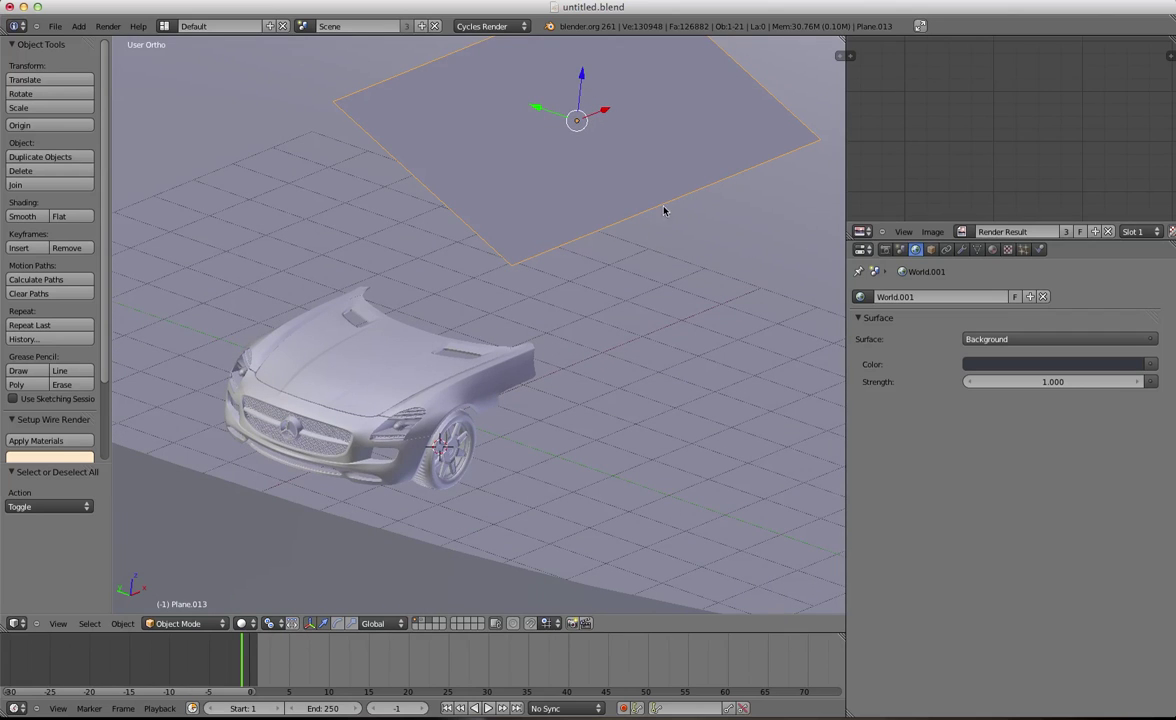
{"action": "left_click_drag", "start_coordinate": [601, 113], "coordinate": [520, 150]}
{"action": "middle_click_drag", "start_coordinate": [404, 308], "coordinate": [391, 480]}
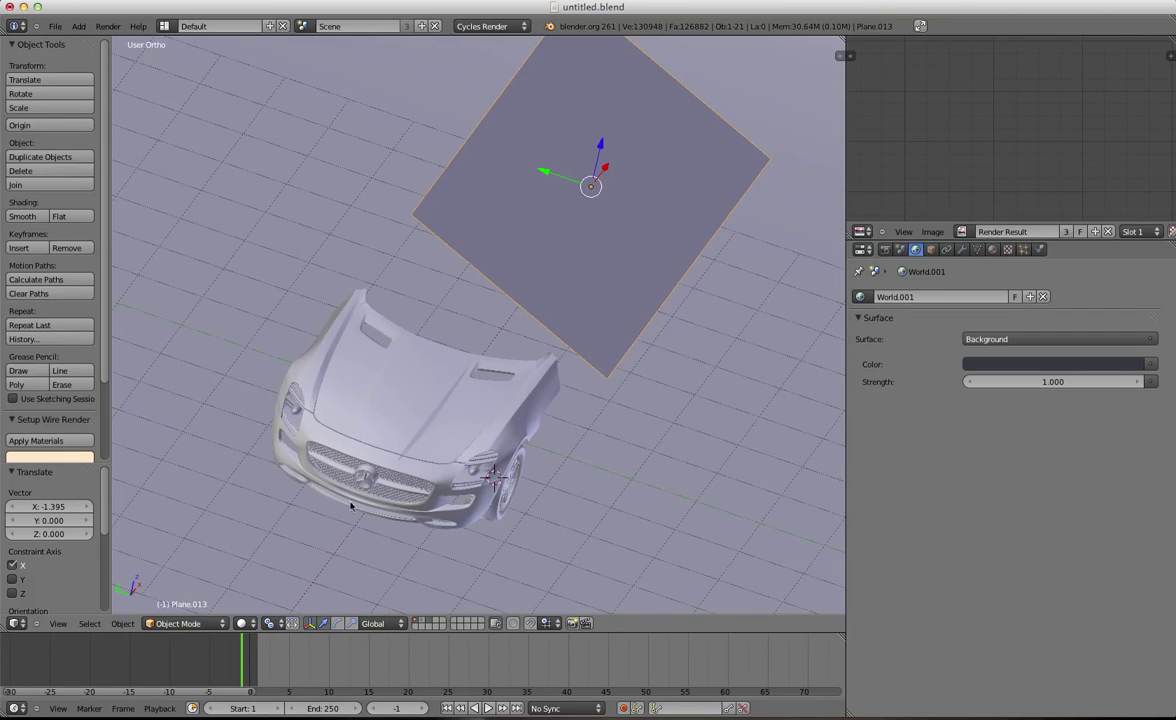
{"action": "middle_click_drag", "start_coordinate": [465, 488], "coordinate": [557, 410]}
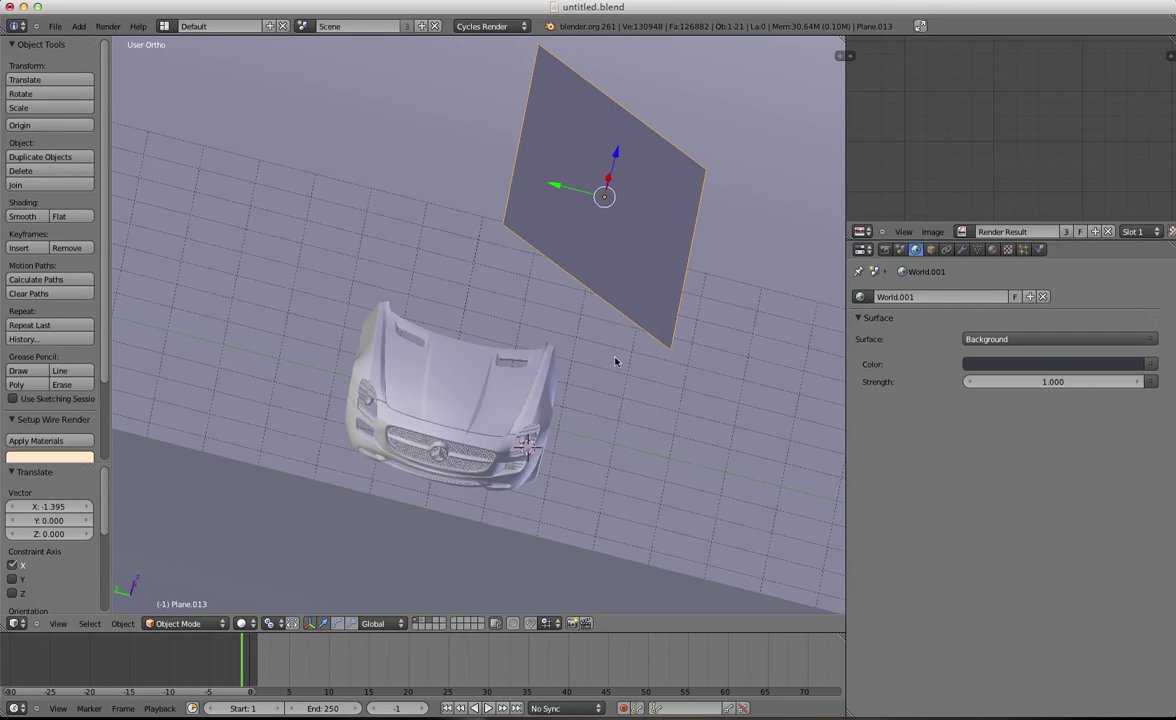
Duplicate the tilted plane and move the copy about 2.75 along Y to the other side of the car
{"action": "key", "text": "shift+d"}
{"action": "left_click", "coordinate": [603, 240]}
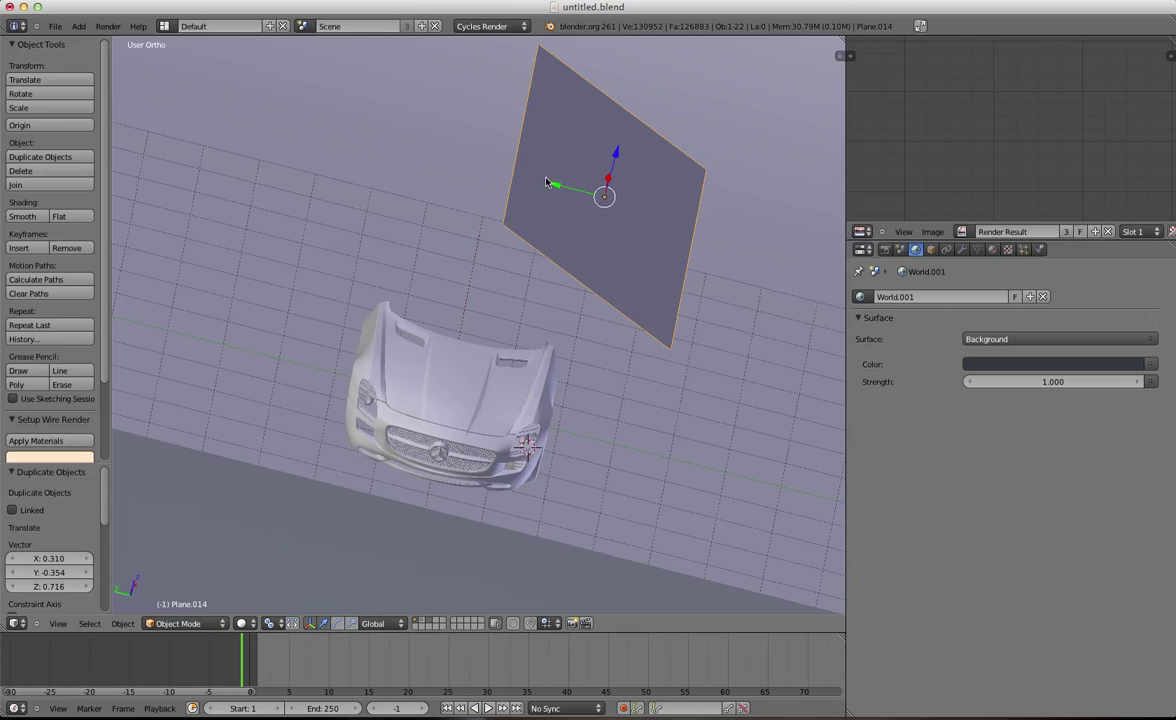
{"action": "key", "text": "g"}
{"action": "key", "text": "y"}
{"action": "left_click", "coordinate": [385, 180]}
Rotate the duplicated plane around the X axis so it tilts opposite to the original, and deselect everything
{"action": "key", "text": "r"}
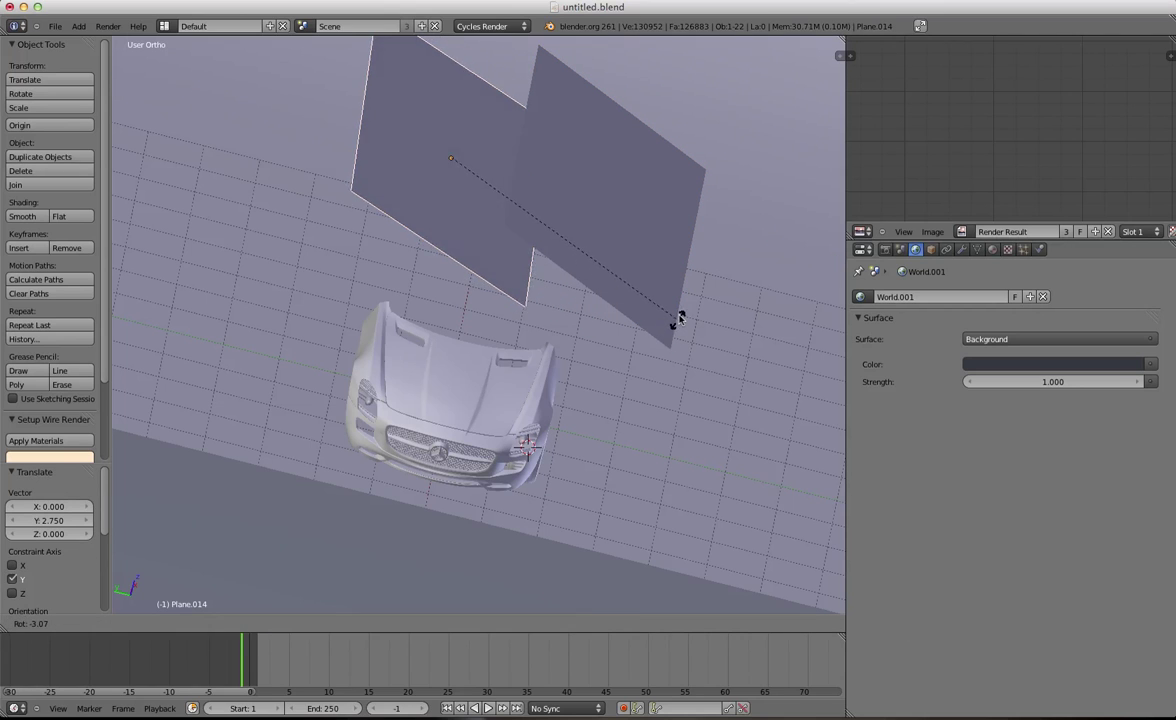
{"action": "key", "text": "x"}
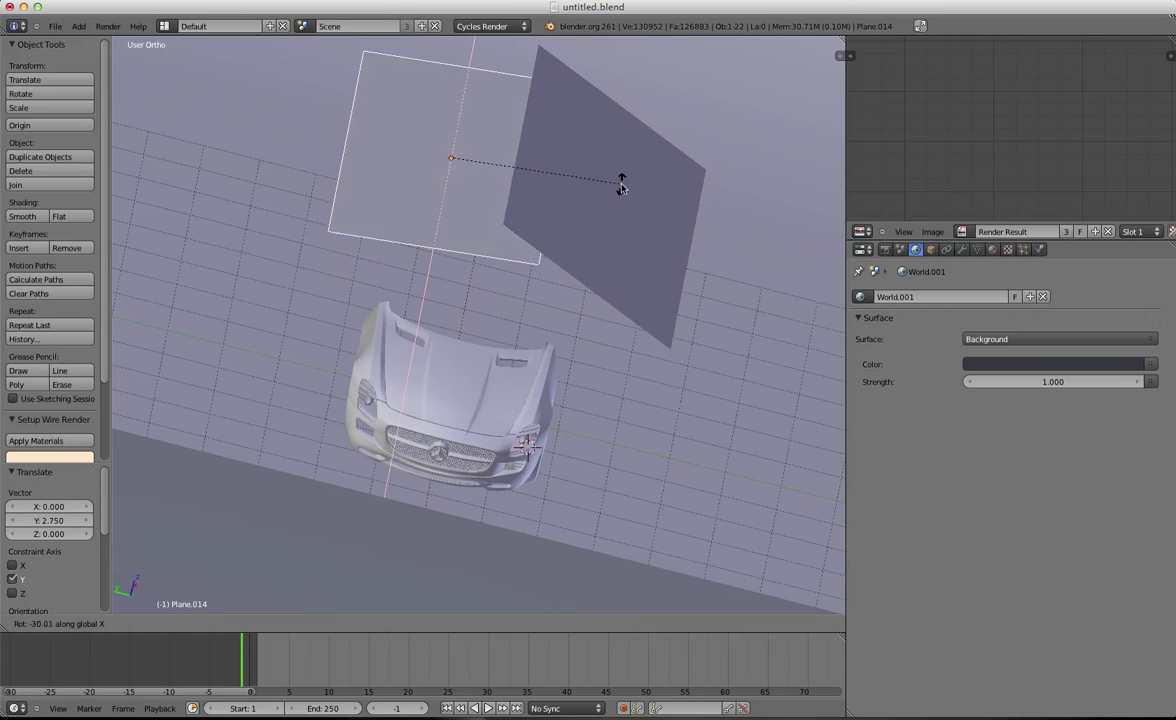
{"action": "left_click", "coordinate": [627, 150]}
{"action": "middle_click_drag", "start_coordinate": [567, 276], "coordinate": [441, 523]}
{"action": "key", "text": "a"}
{"action": "scroll", "coordinate": [505, 323], "scroll_direction": "down", "scroll_amount": 5}
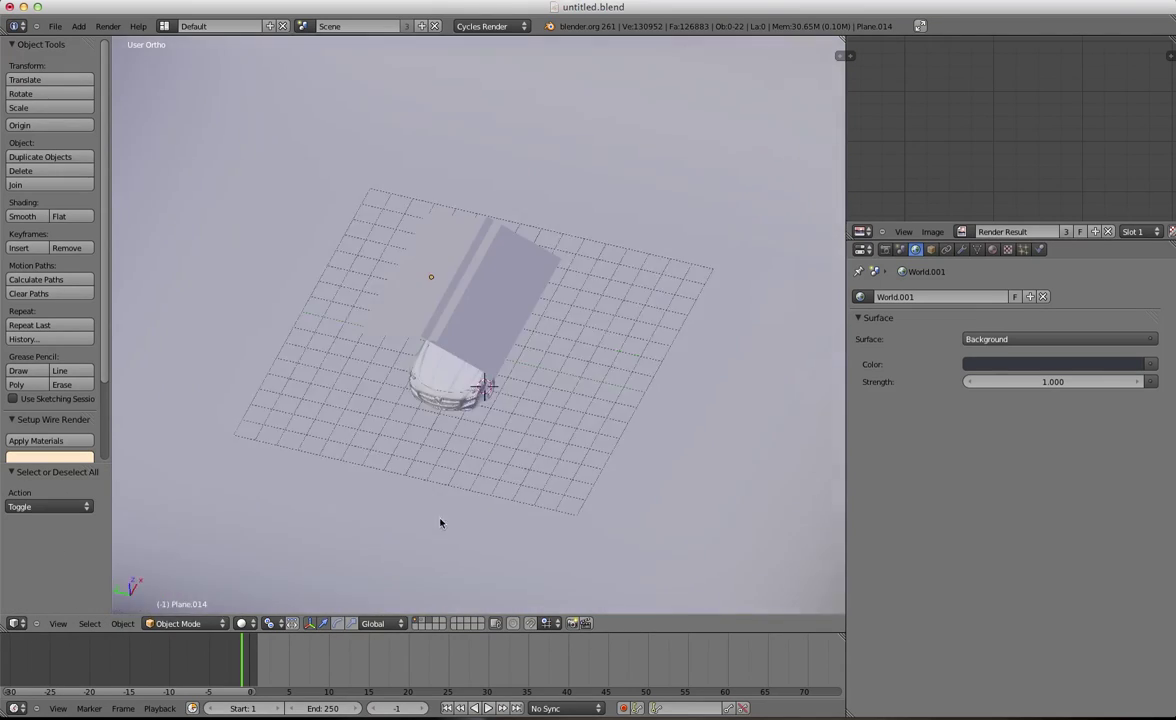
{"action": "scroll", "coordinate": [453, 331], "scroll_direction": "up", "scroll_amount": 4}
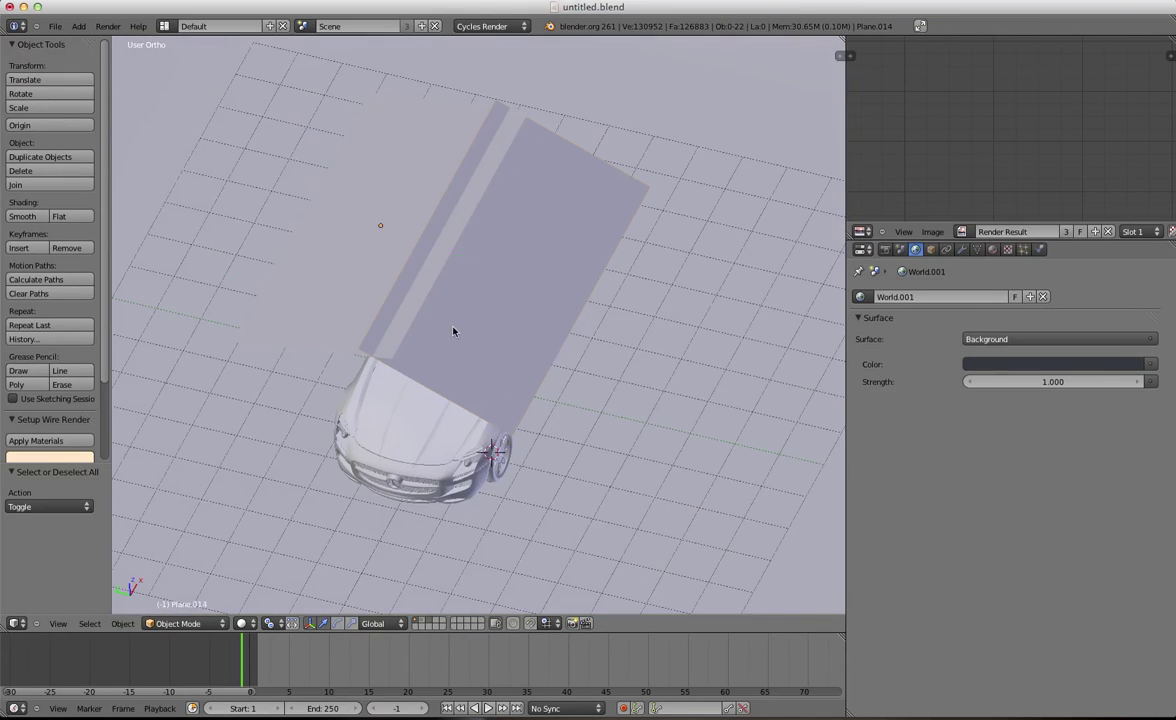
Switch the viewport to rendered shading and give the original plane a new material with an Emission surface
{"action": "left_click", "coordinate": [992, 249]}
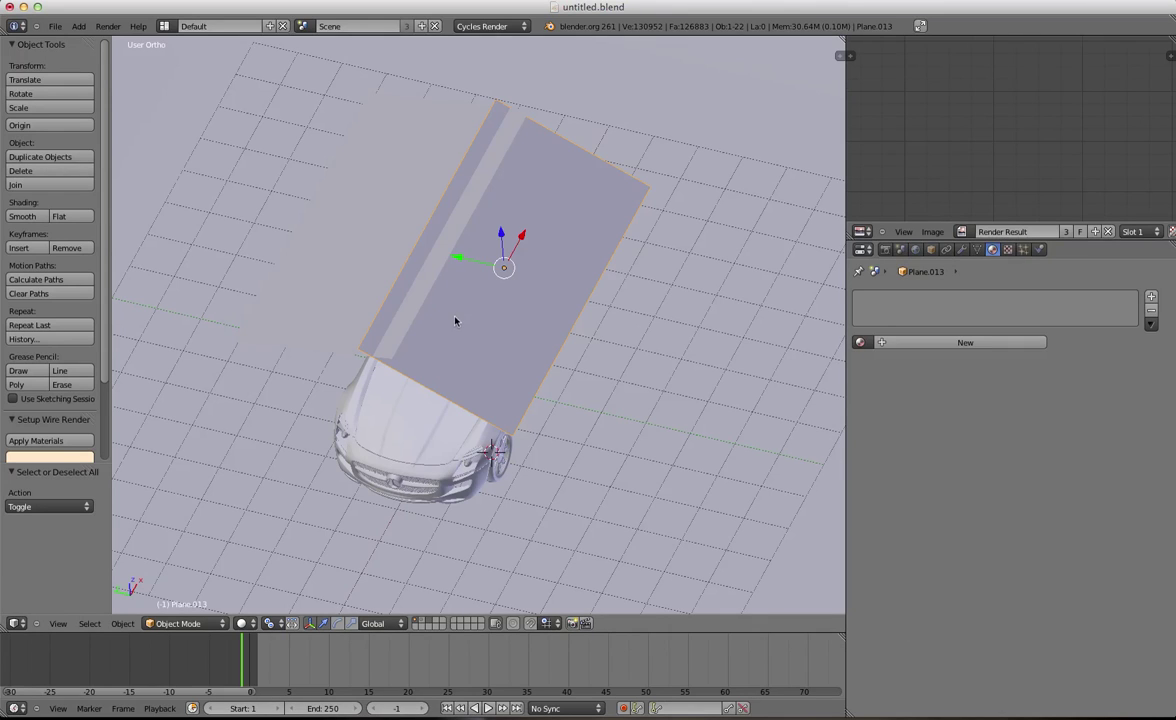
{"action": "left_click", "coordinate": [250, 625]}
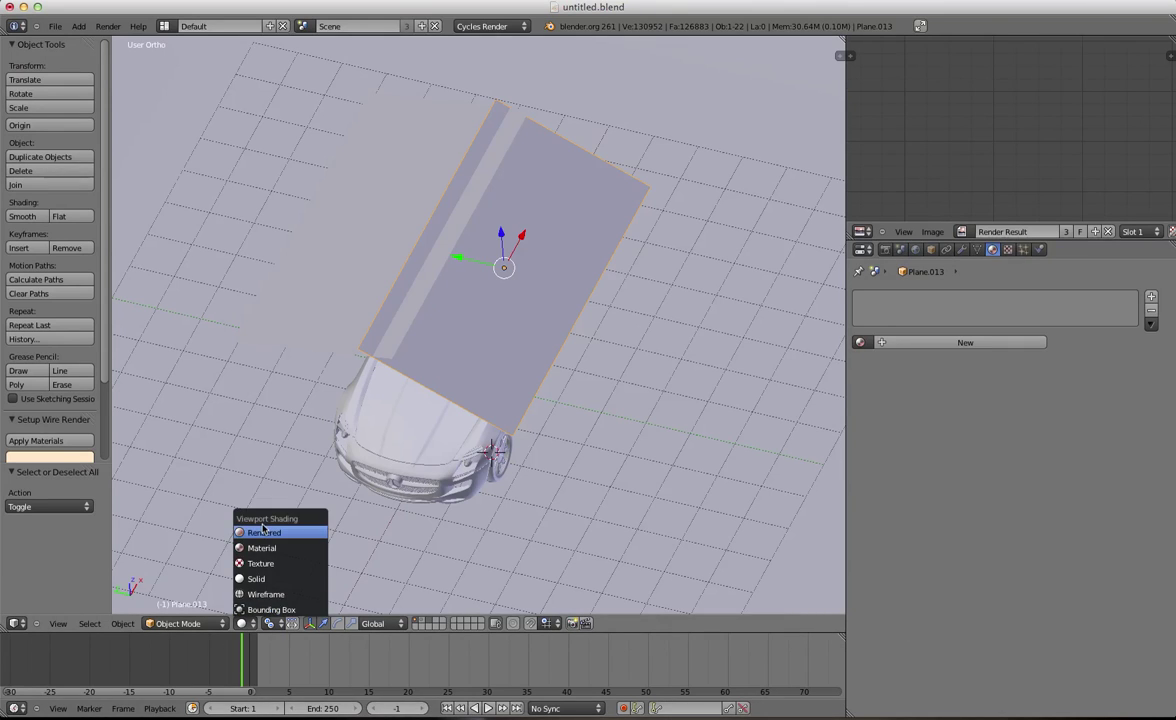
{"action": "key", "text": "Return"}
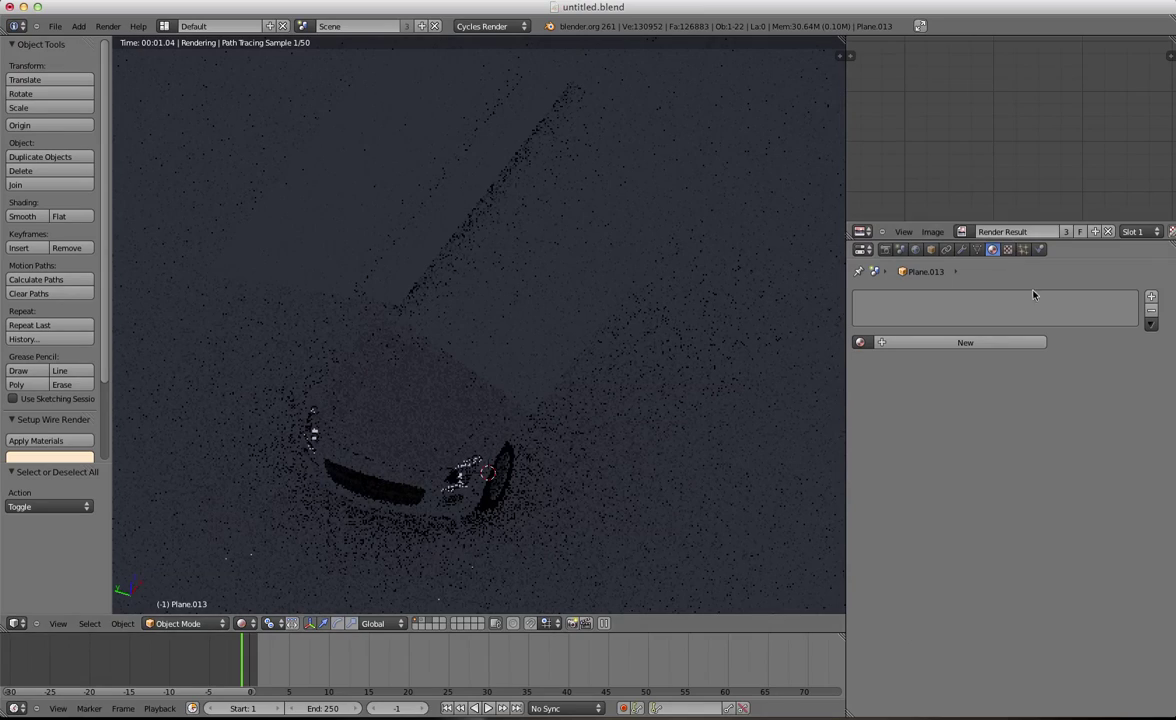
{"action": "left_click", "coordinate": [990, 343]}
{"action": "left_click", "coordinate": [995, 384]}
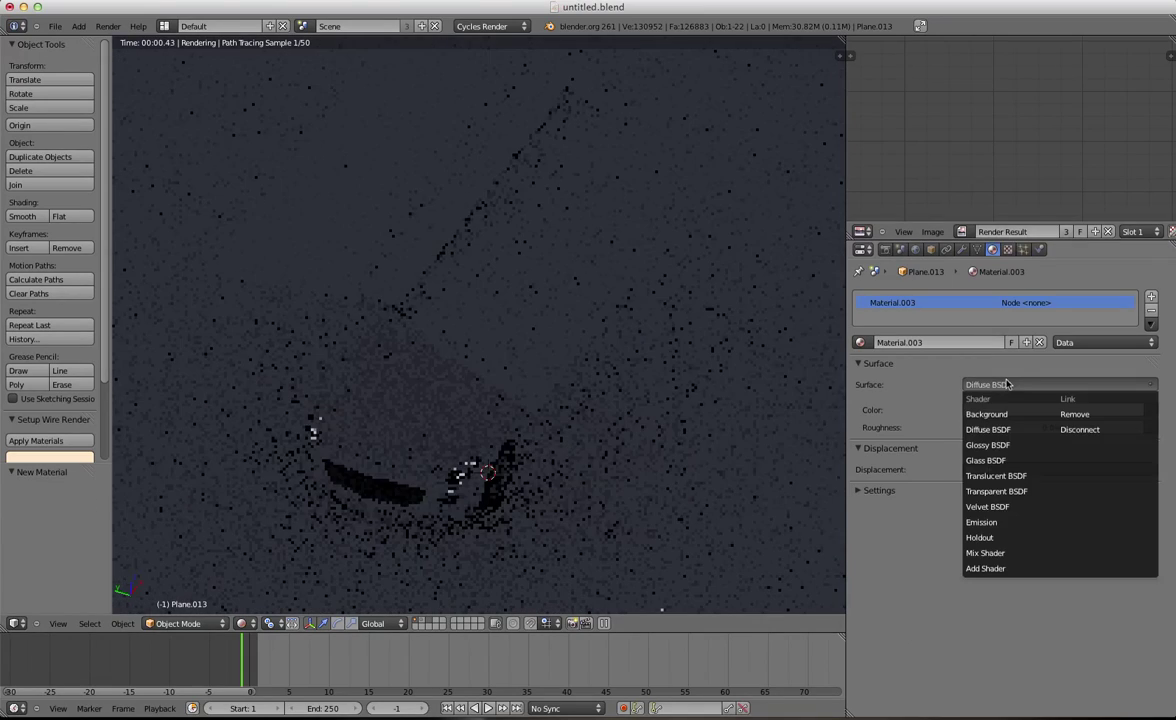
{"action": "left_click", "coordinate": [1002, 522]}
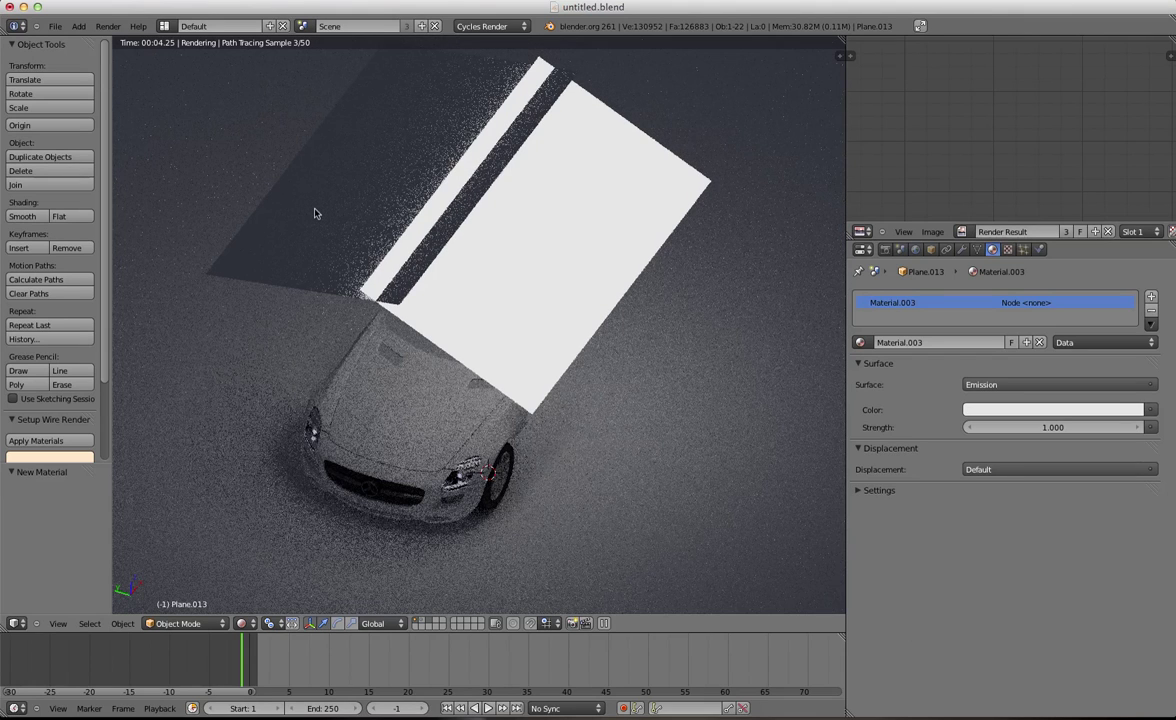
Assign the existing emissive Material.003 to the duplicated plane
{"action": "right_click", "coordinate": [314, 213]}
{"action": "left_click", "coordinate": [861, 342]}
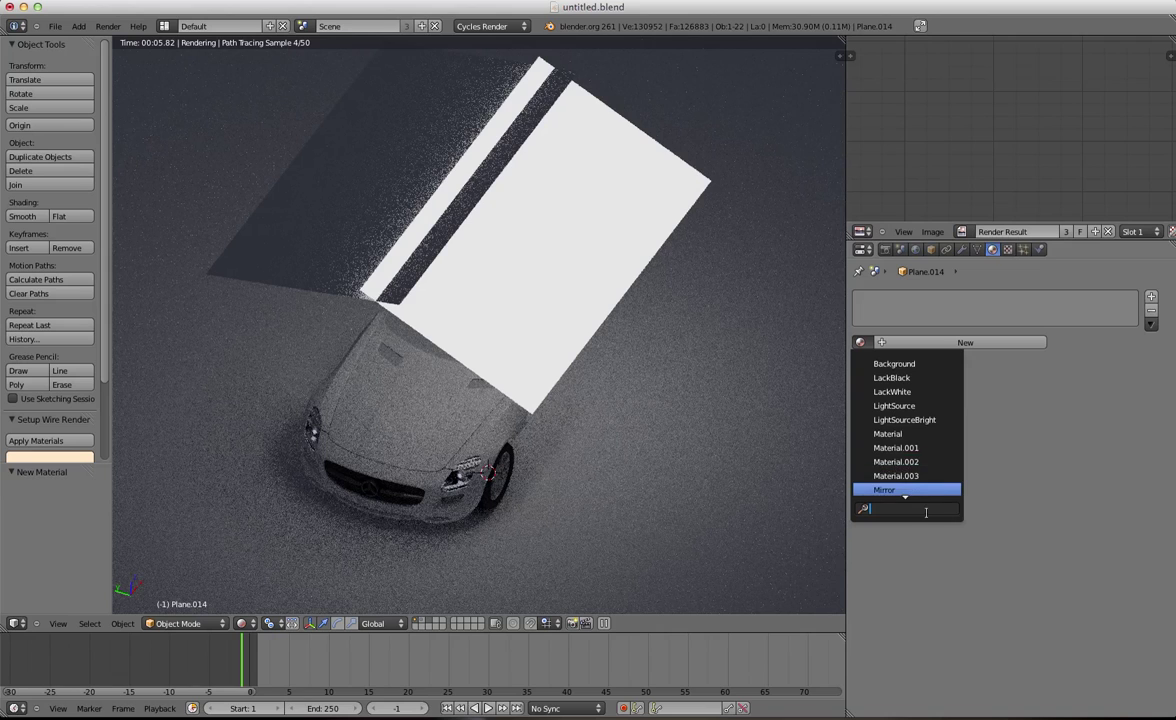
{"action": "right_click", "coordinate": [577, 263]}
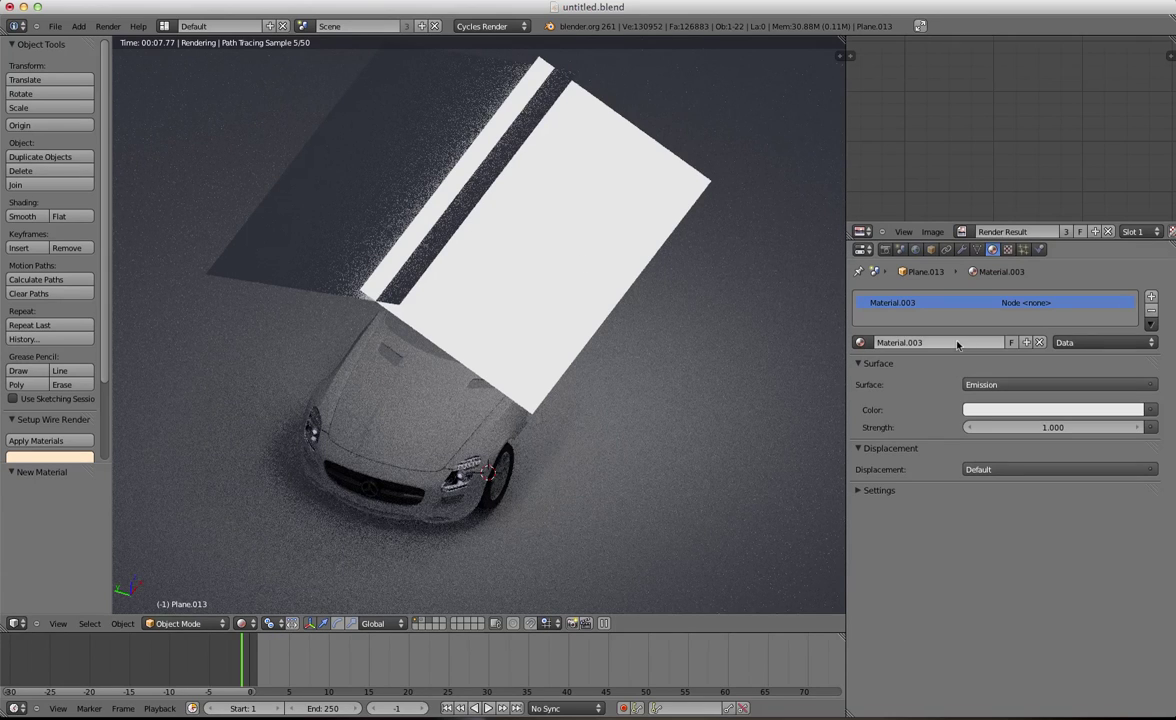
{"action": "right_click", "coordinate": [499, 215]}
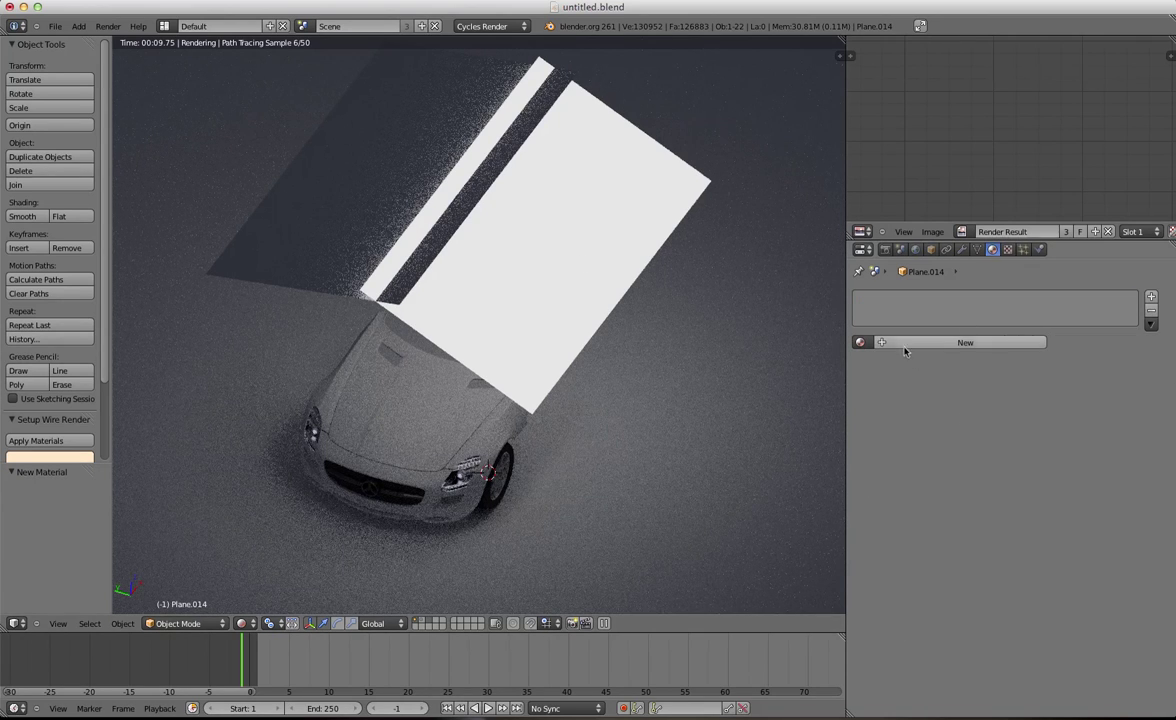
{"action": "left_click", "coordinate": [861, 342]}
{"action": "left_click", "coordinate": [895, 476]}
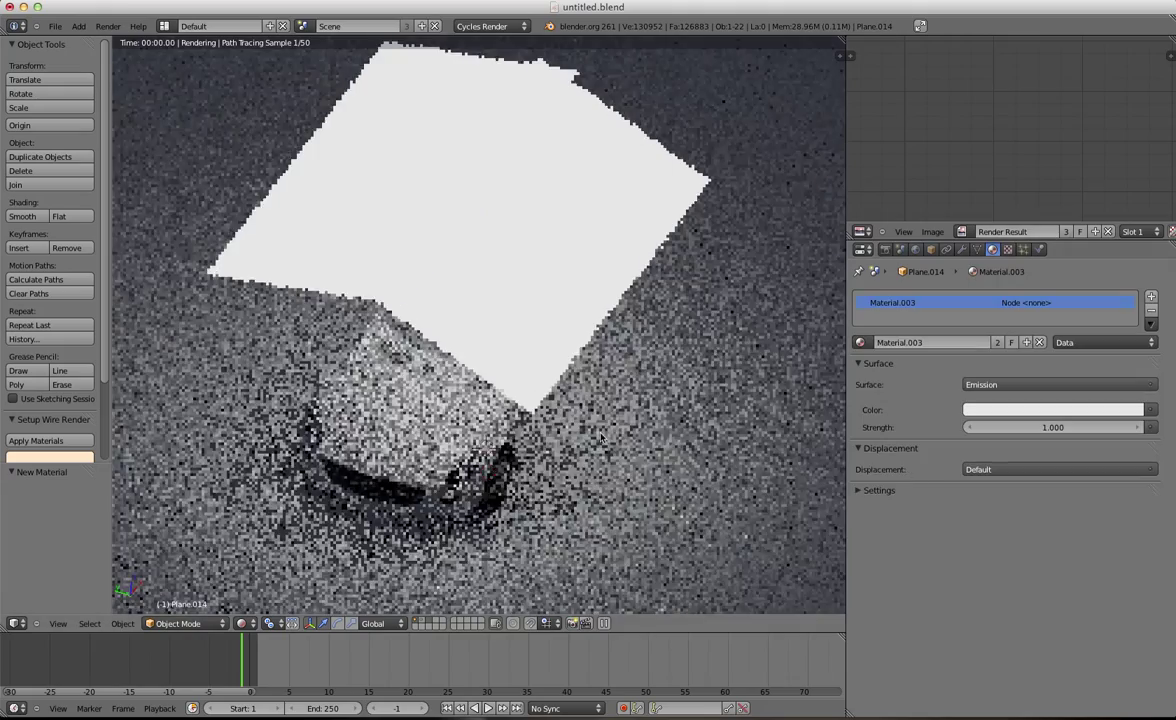
Select both light planes and raise them about 1.14 along Z, higher above the car
{"action": "right_click", "coordinate": [474, 260]}
{"action": "right_click", "coordinate": [474, 278]}
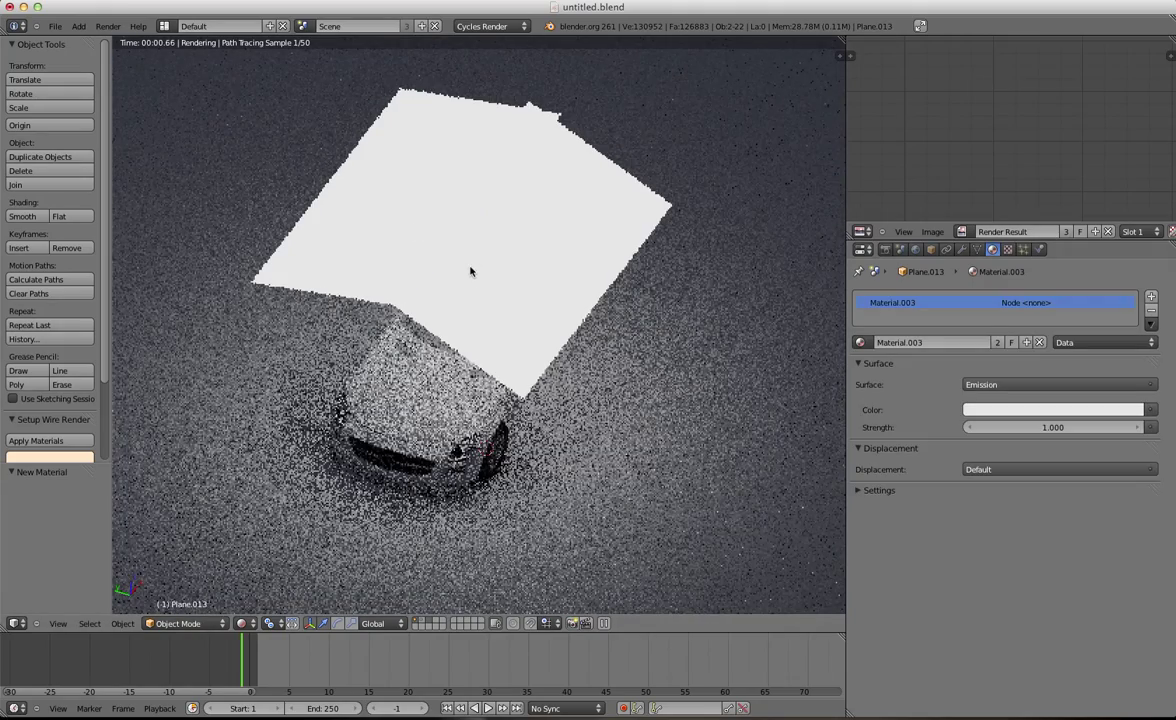
{"action": "right_click", "coordinate": [470, 271]}
{"action": "right_click", "coordinate": [533, 272], "text": "shift"}
{"action": "key", "text": "g"}
{"action": "key", "text": "z"}
{"action": "left_click", "coordinate": [538, 227]}
Hide the tool shelf and give the studio floor a new material with a Glossy BSDF surface
{"action": "middle_click_drag", "start_coordinate": [505, 312], "coordinate": [507, 348]}
{"action": "scroll", "coordinate": [540, 350], "scroll_direction": "up", "scroll_amount": 4}
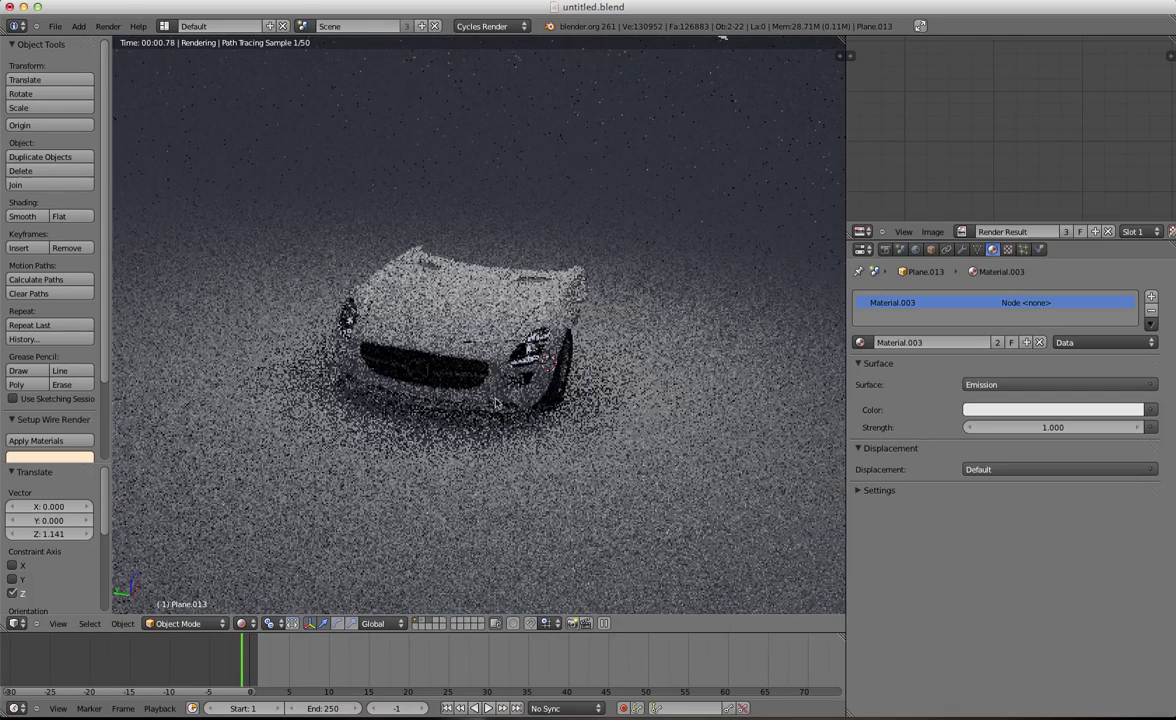
{"action": "middle_click_drag", "start_coordinate": [427, 285], "coordinate": [421, 194]}
{"action": "key", "text": "t"}
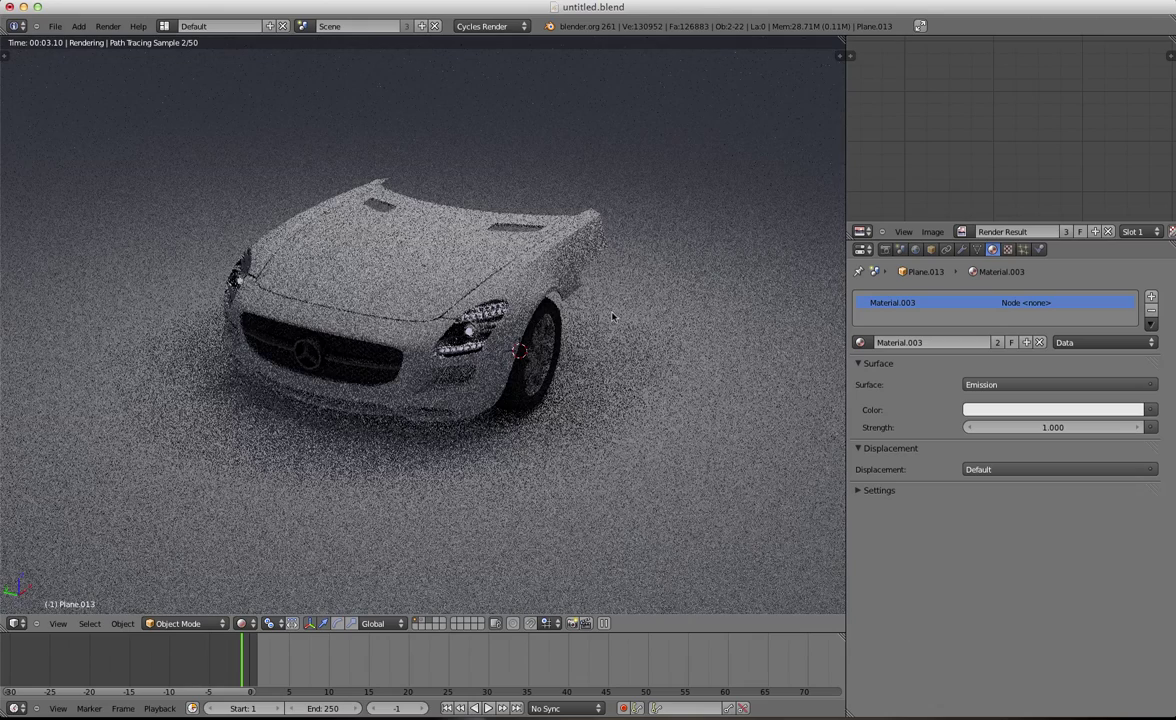
{"action": "right_click", "coordinate": [746, 378]}
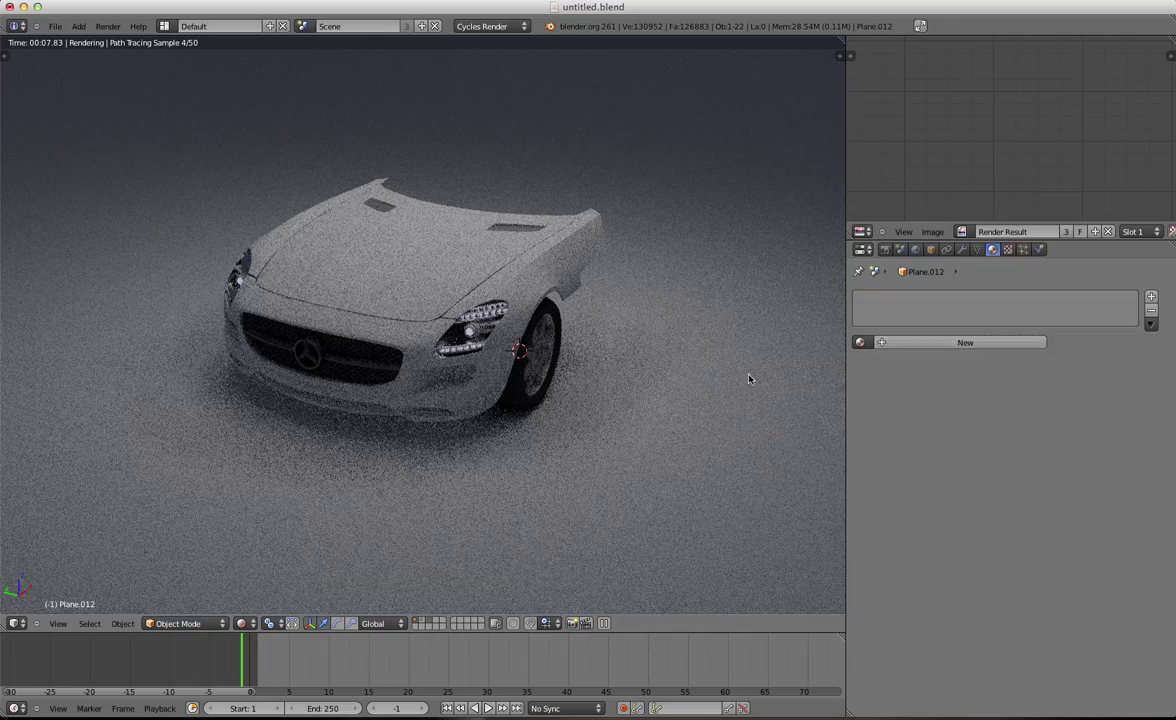
{"action": "left_click", "coordinate": [964, 343]}
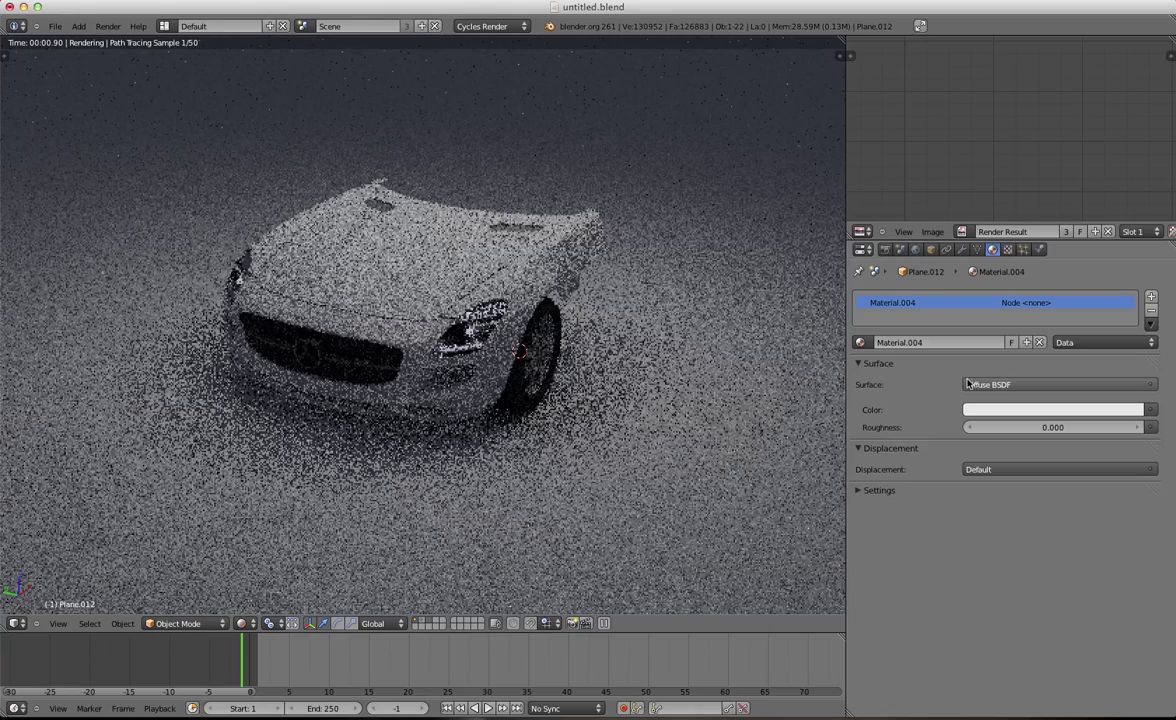
{"action": "left_click", "coordinate": [983, 386]}
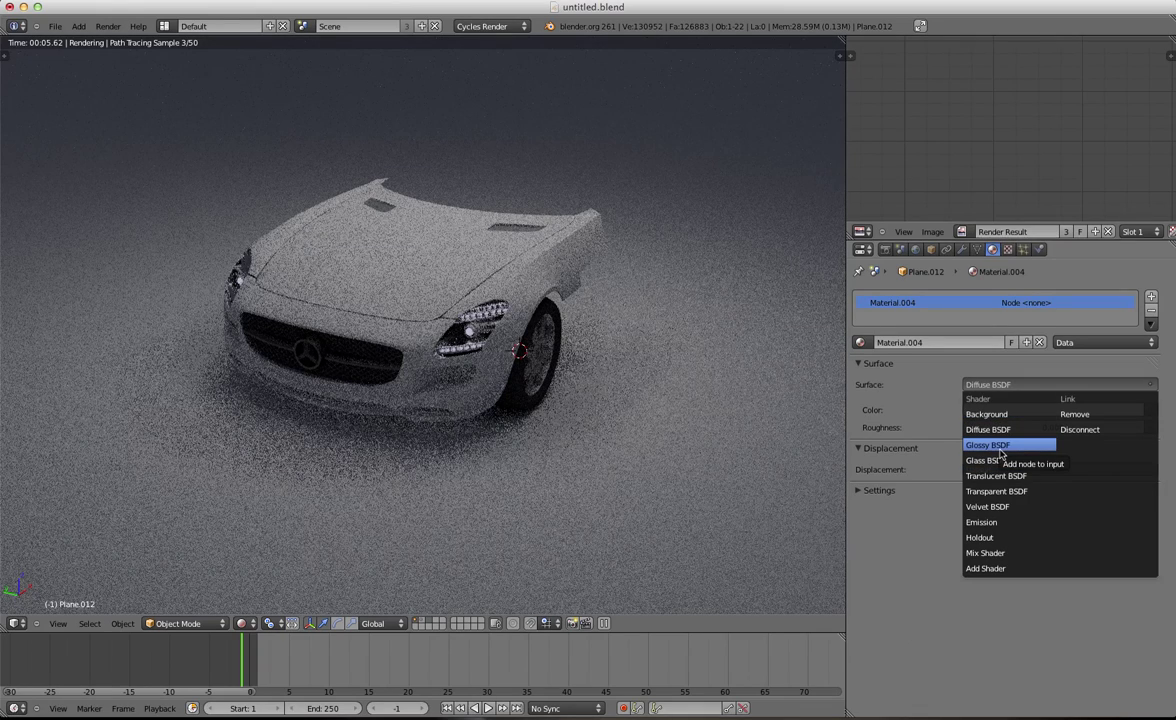
{"action": "left_click", "coordinate": [1001, 445]}
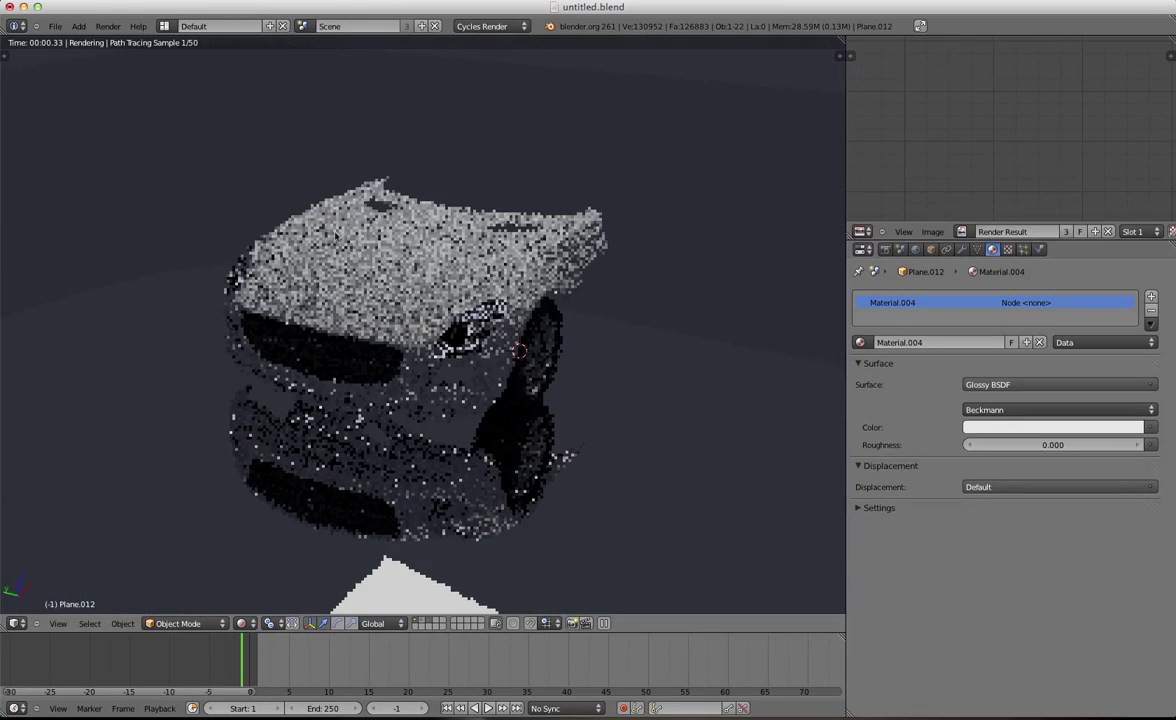
Set the roughness of the floor's glossy material to 0.300
{"action": "scroll", "coordinate": [634, 293], "scroll_direction": "down", "scroll_amount": 1}
{"action": "scroll", "coordinate": [632, 305], "scroll_direction": "up", "scroll_amount": 1}
{"action": "scroll", "coordinate": [622, 370], "scroll_direction": "down", "scroll_amount": 4}
{"action": "scroll", "coordinate": [590, 396], "scroll_direction": "up", "scroll_amount": 1}
{"action": "scroll", "coordinate": [334, 391], "scroll_direction": "up", "scroll_amount": 2}
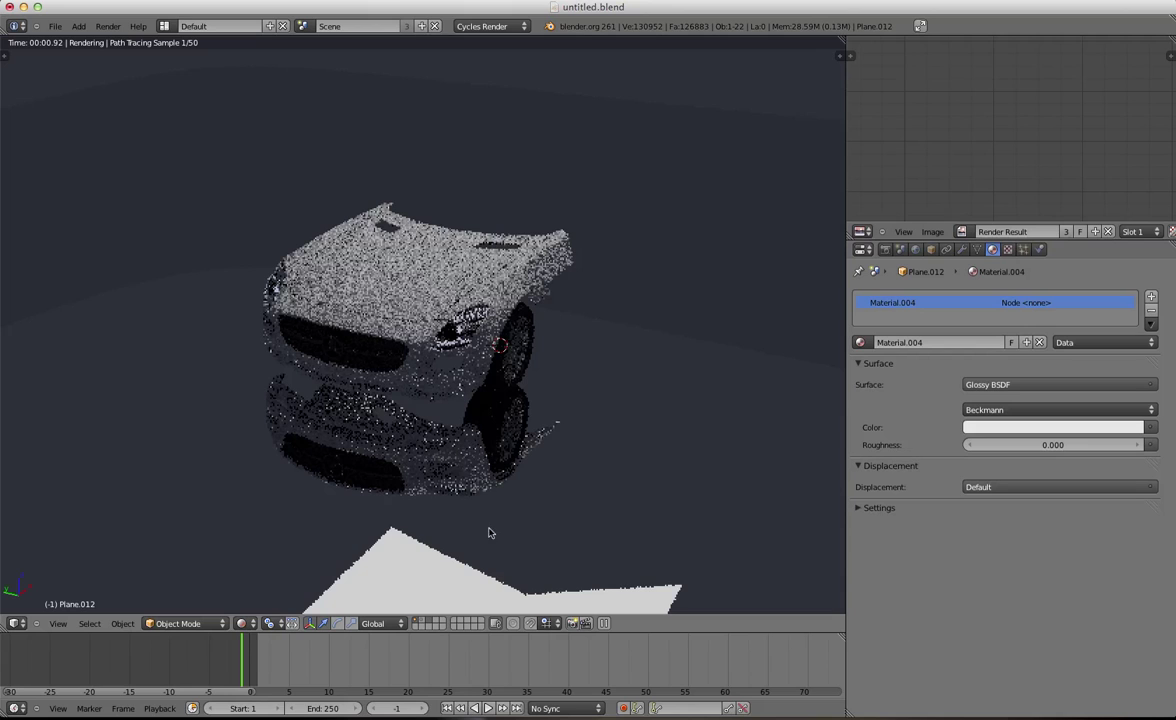
{"action": "left_click", "coordinate": [1125, 447]}
{"action": "left_click", "coordinate": [1123, 447]}
{"action": "left_click", "coordinate": [1123, 447]}
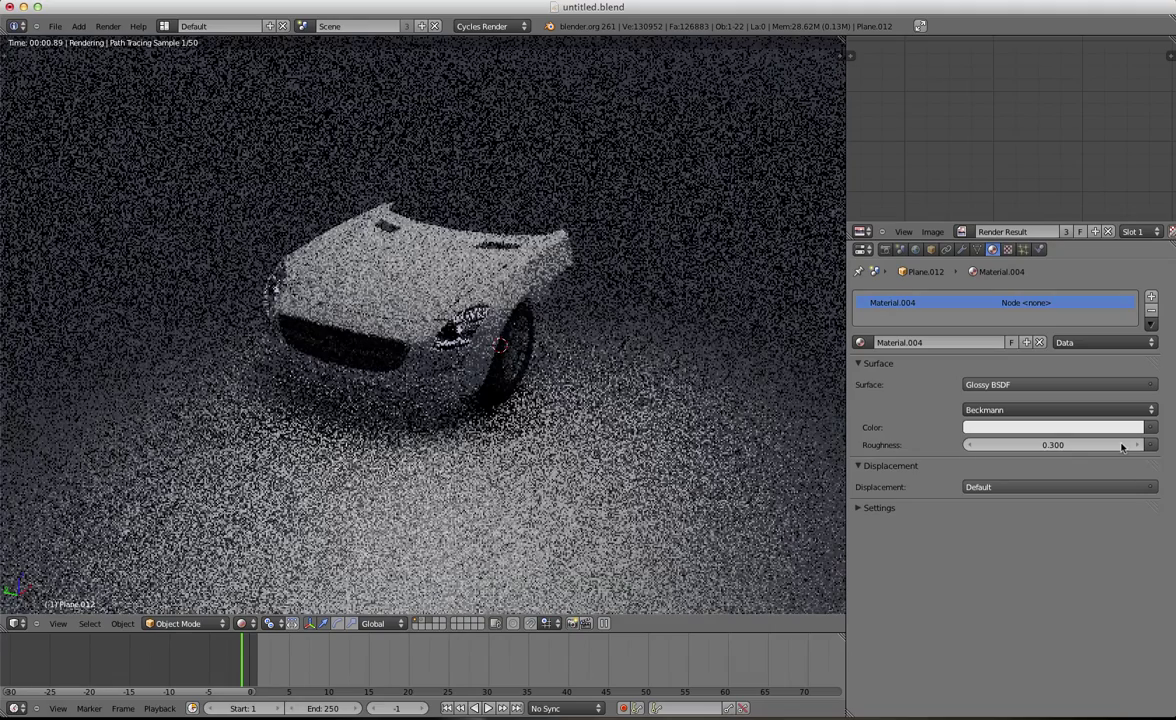
Look through the scene camera and darken the floor material's color to a very dark neutral grey
{"action": "middle_click_drag", "start_coordinate": [491, 389], "coordinate": [489, 372]}
{"action": "scroll", "coordinate": [489, 372], "scroll_direction": "up", "scroll_amount": 1}
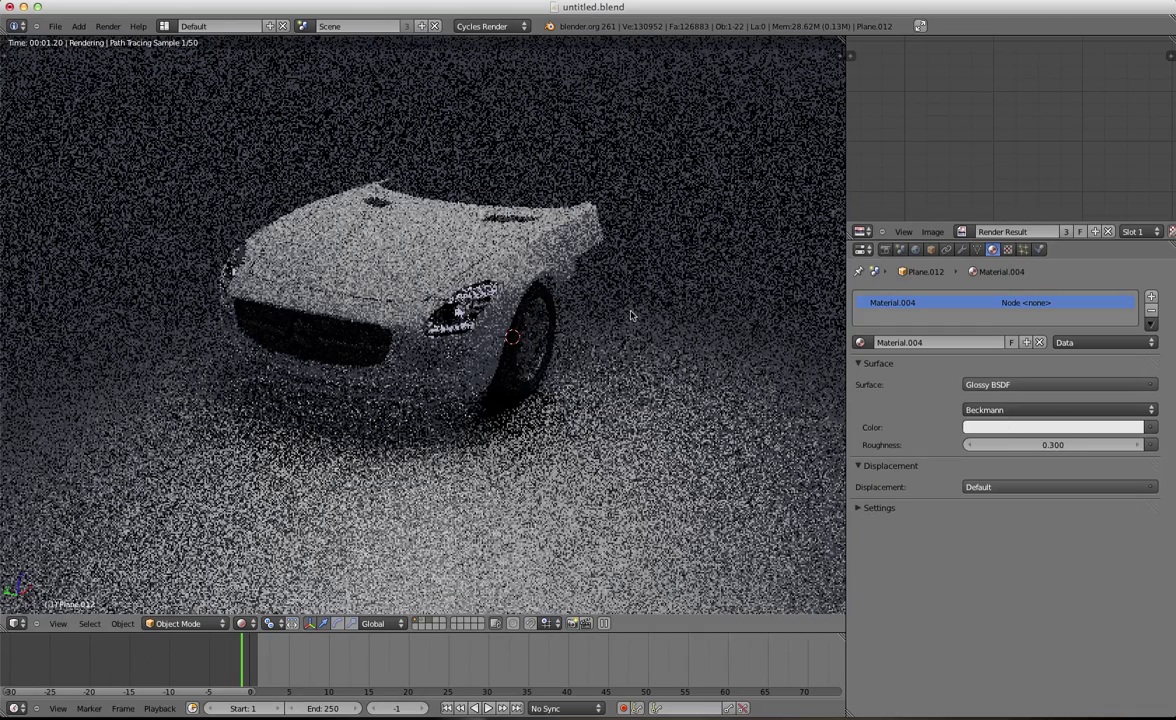
{"action": "key", "text": "KP_0"}
{"action": "scroll", "coordinate": [630, 316], "scroll_direction": "up", "scroll_amount": 3}
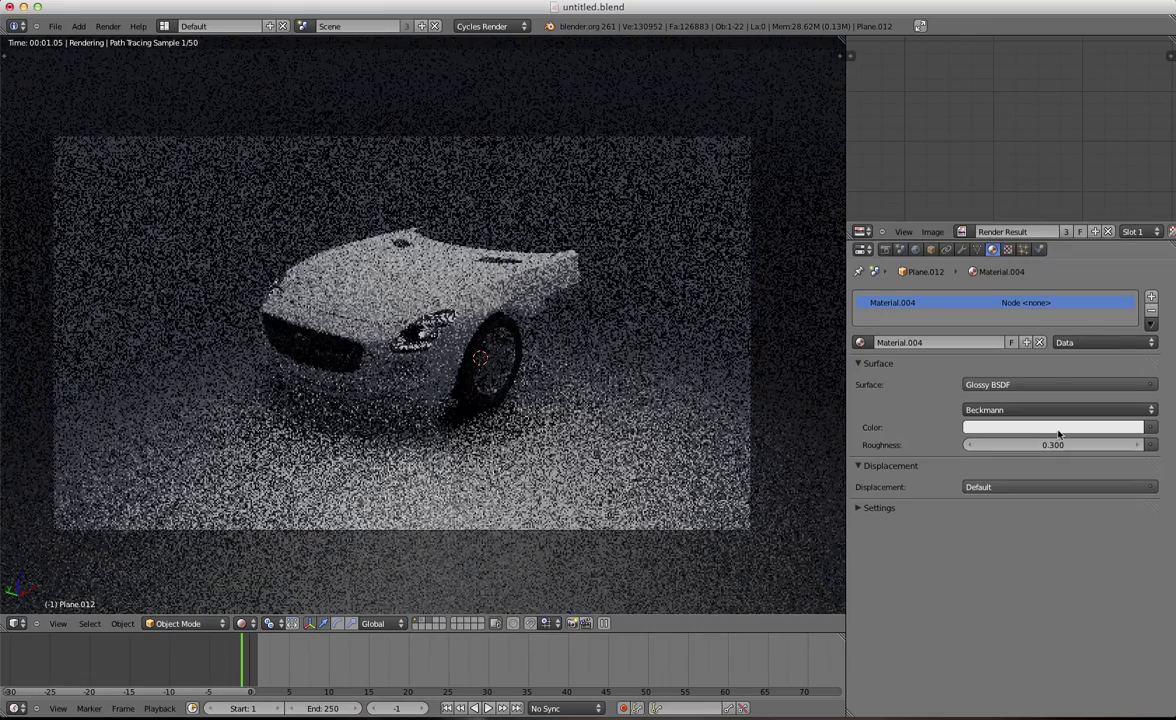
{"action": "left_click", "coordinate": [1059, 428]}
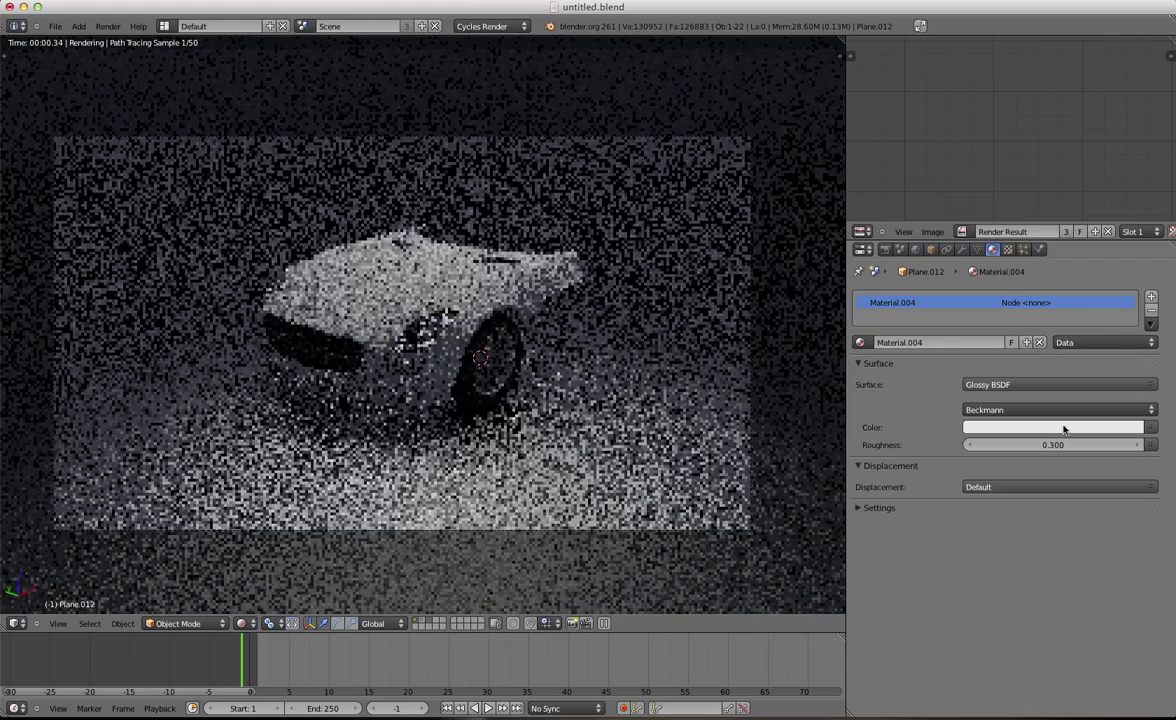
{"action": "left_click", "coordinate": [1063, 427]}
{"action": "left_click_drag", "start_coordinate": [1135, 234], "coordinate": [1118, 289]}
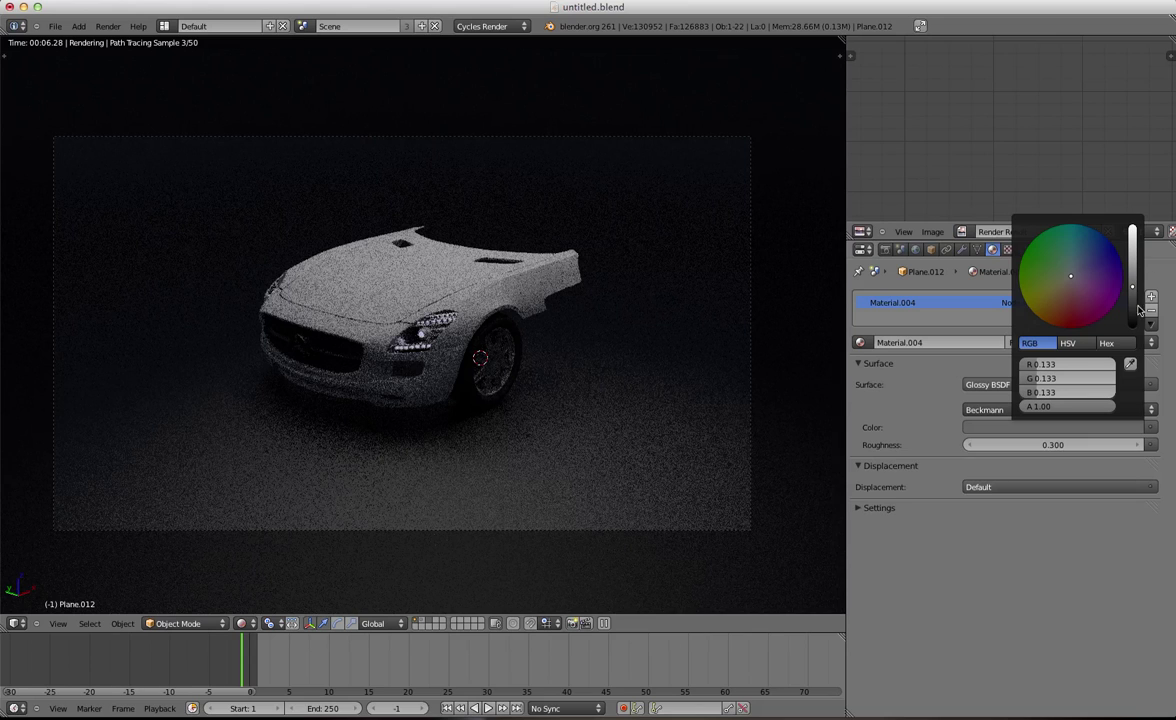
{"action": "left_click_drag", "start_coordinate": [1133, 291], "coordinate": [1127, 307]}
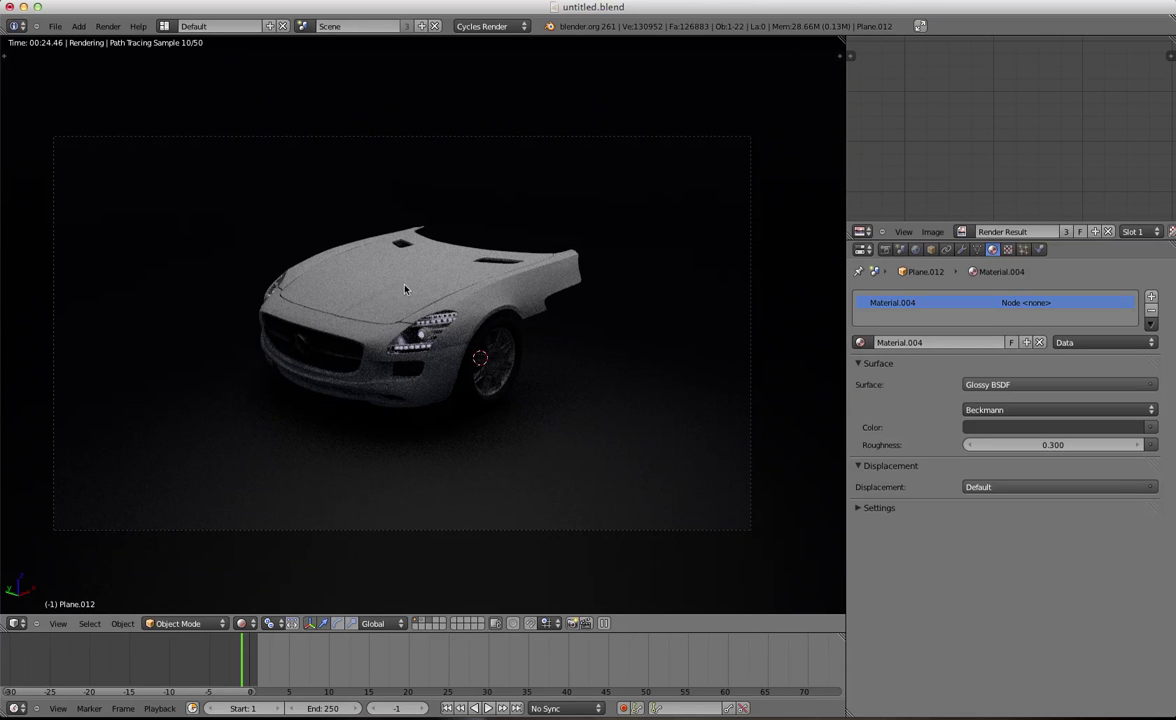
Select the car's hood and give it a new material
{"action": "scroll", "coordinate": [398, 293], "scroll_direction": "up", "scroll_amount": 1}
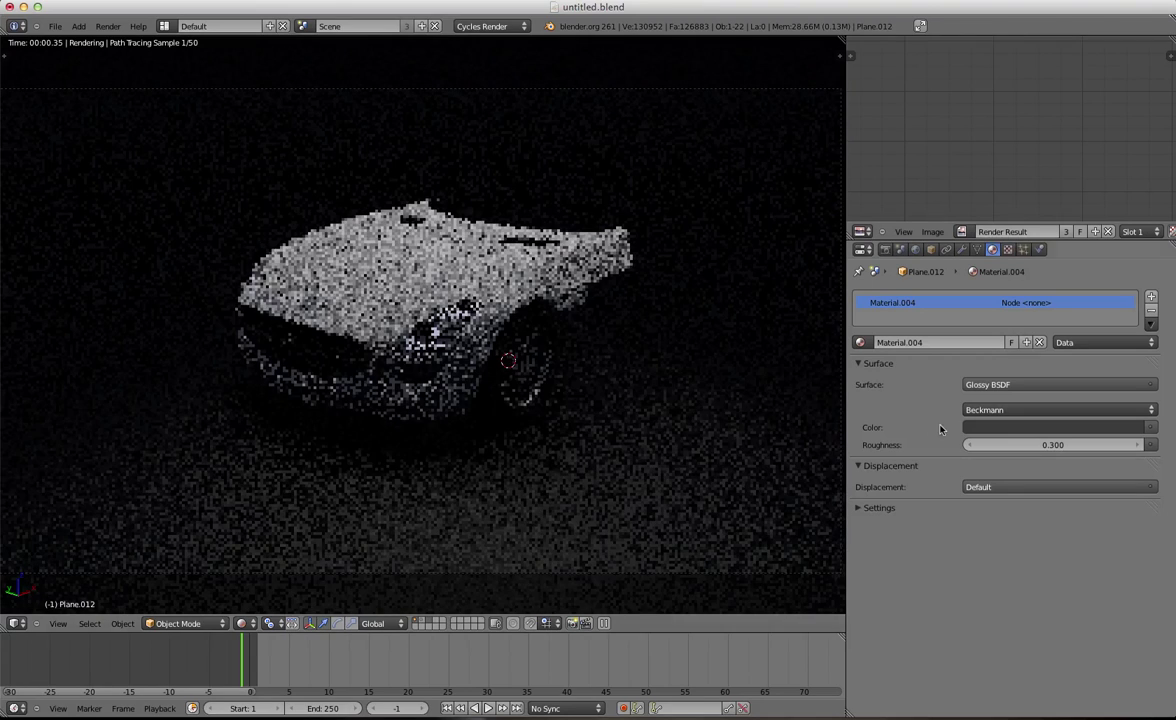
{"action": "right_click", "coordinate": [355, 283]}
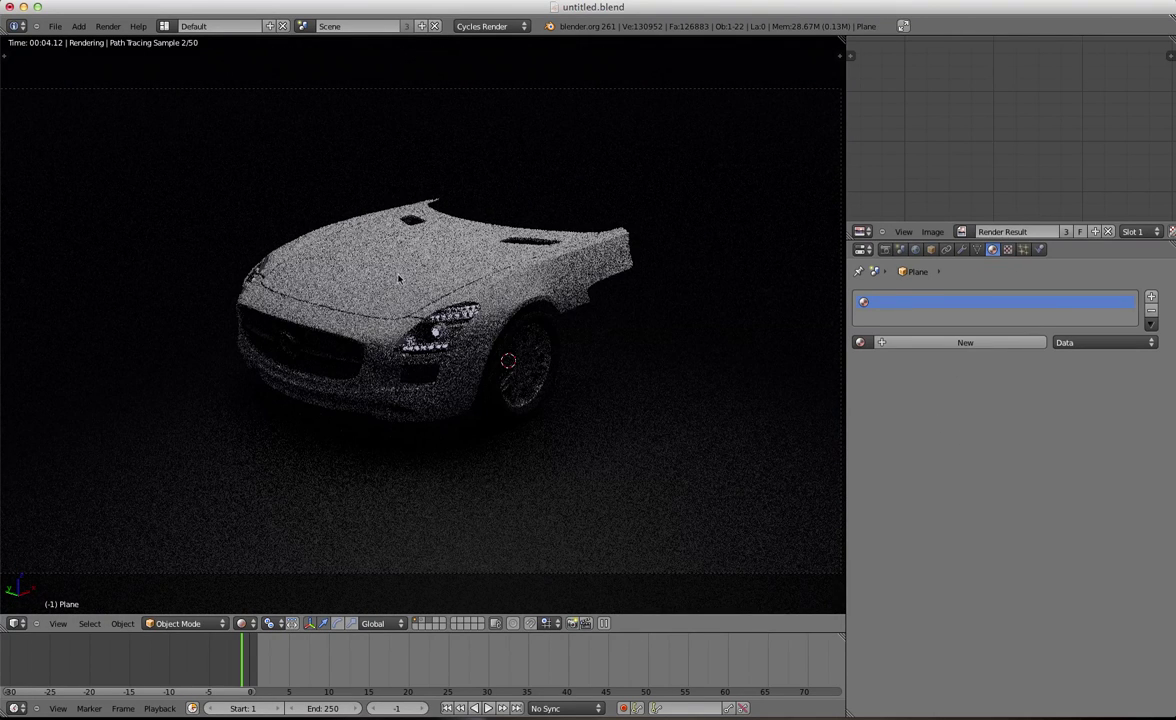
{"action": "left_click", "coordinate": [955, 343]}
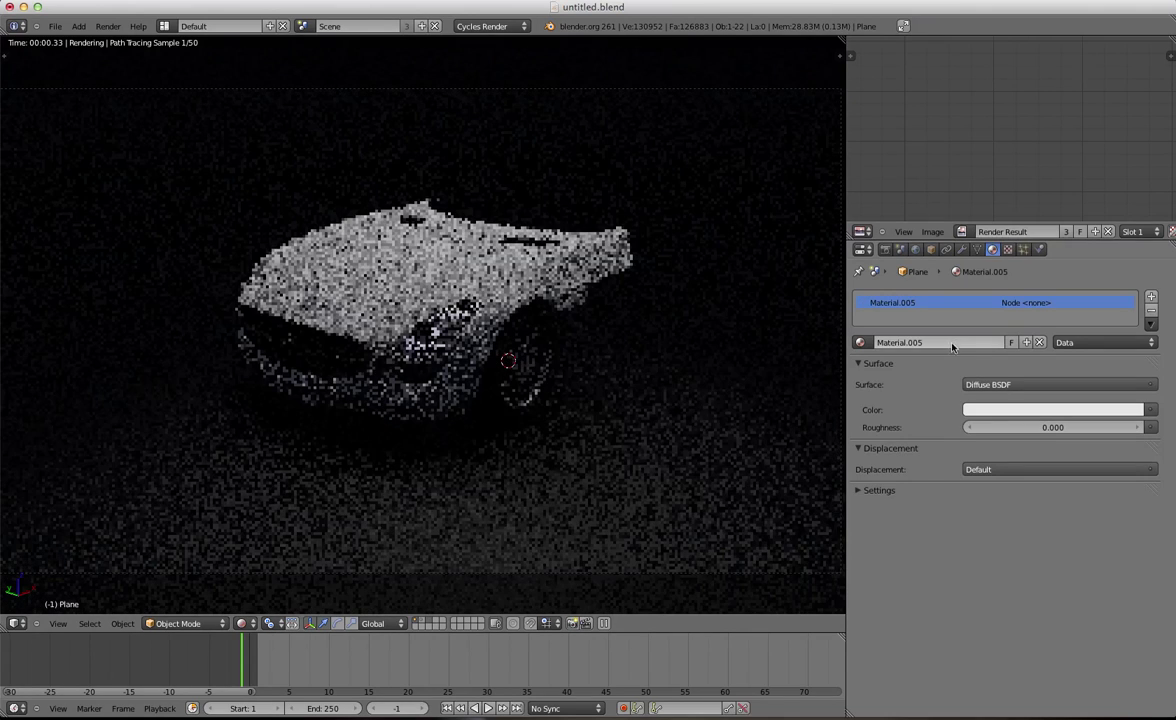
{"action": "scroll", "coordinate": [440, 232], "scroll_direction": "up", "scroll_amount": 1}
{"action": "middle_click_drag", "start_coordinate": [382, 218], "coordinate": [389, 278], "text": "shift"}
{"action": "scroll", "coordinate": [389, 279], "scroll_direction": "up", "scroll_amount": 1}
{"action": "scroll", "coordinate": [450, 326], "scroll_direction": "down", "scroll_amount": 1}
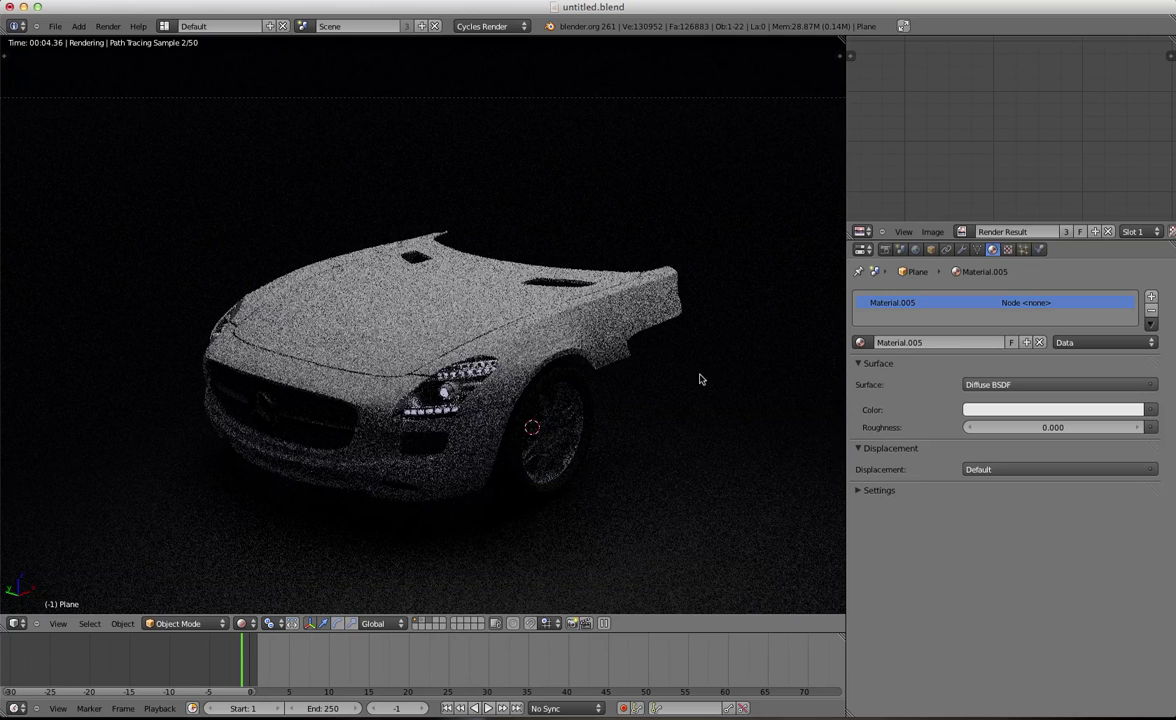
Make the hood's surface a Mix Shader of two Glossy BSDFs, the first with roughness 0.300 and the second with 0.000
{"action": "left_click", "coordinate": [1000, 385]}
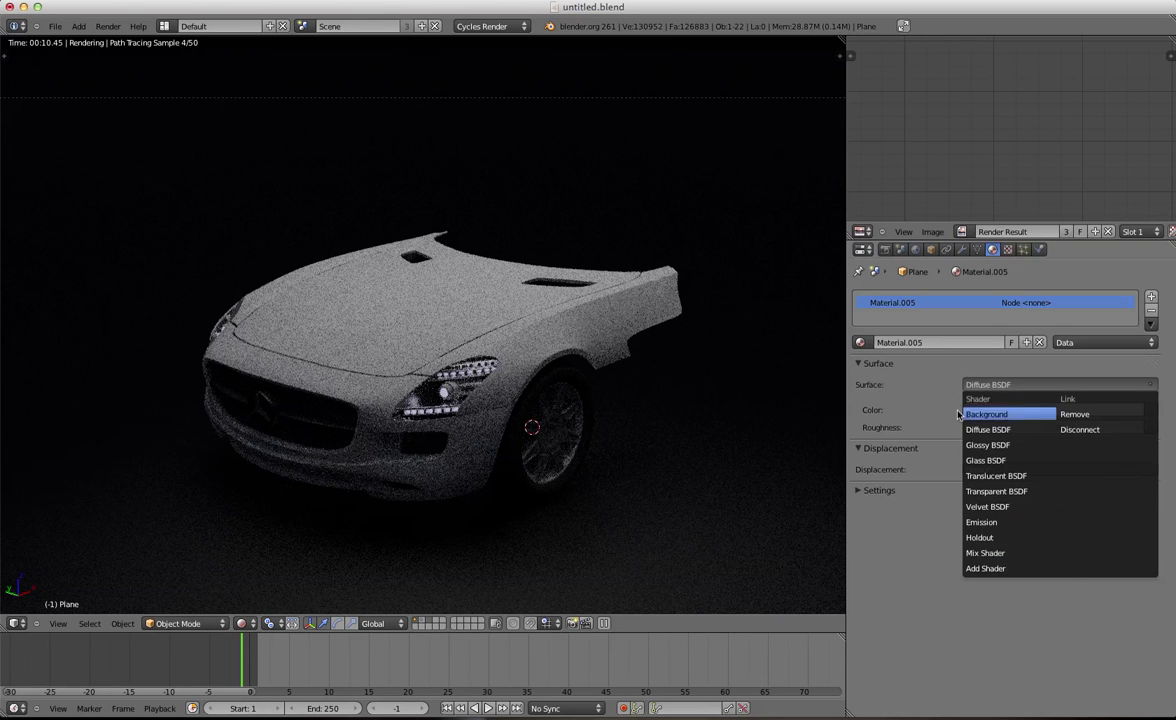
{"action": "left_click", "coordinate": [1000, 385]}
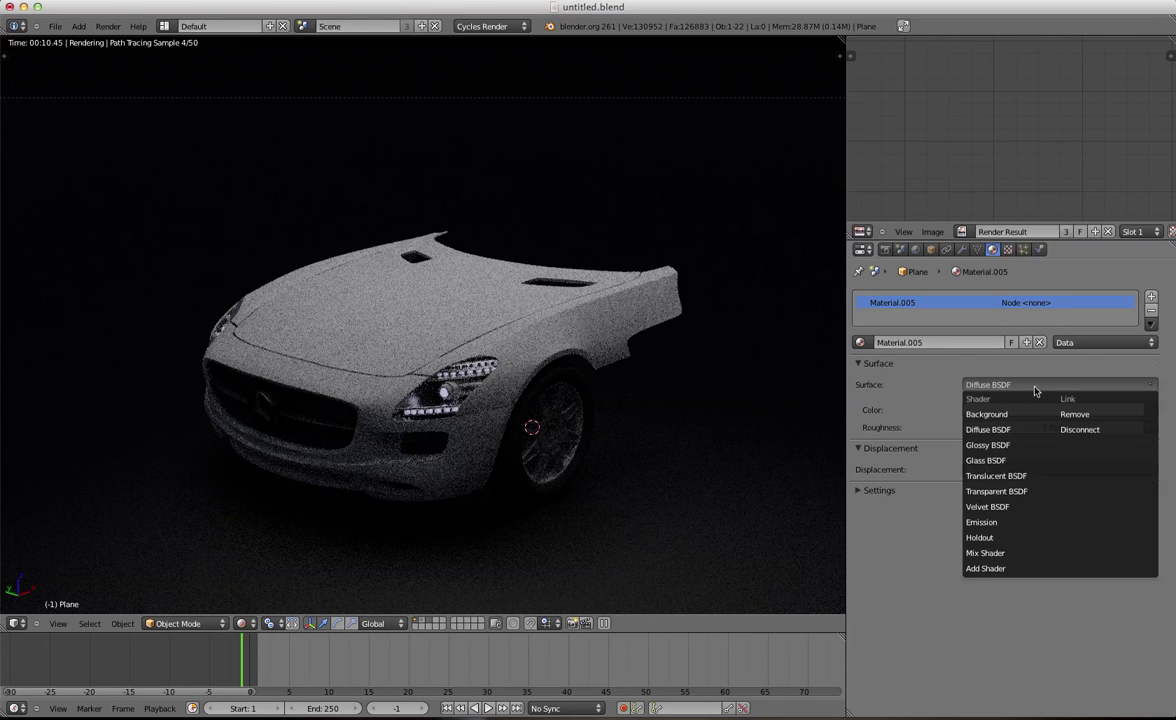
{"action": "left_click", "coordinate": [1007, 553]}
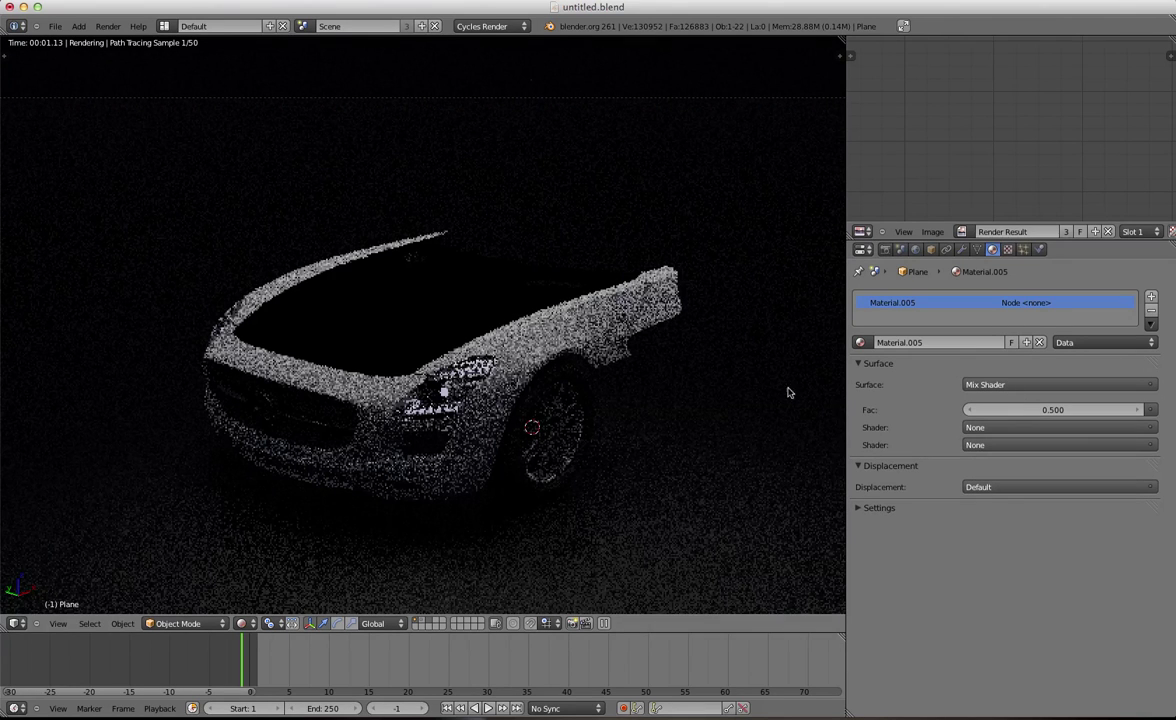
{"action": "left_click", "coordinate": [985, 427]}
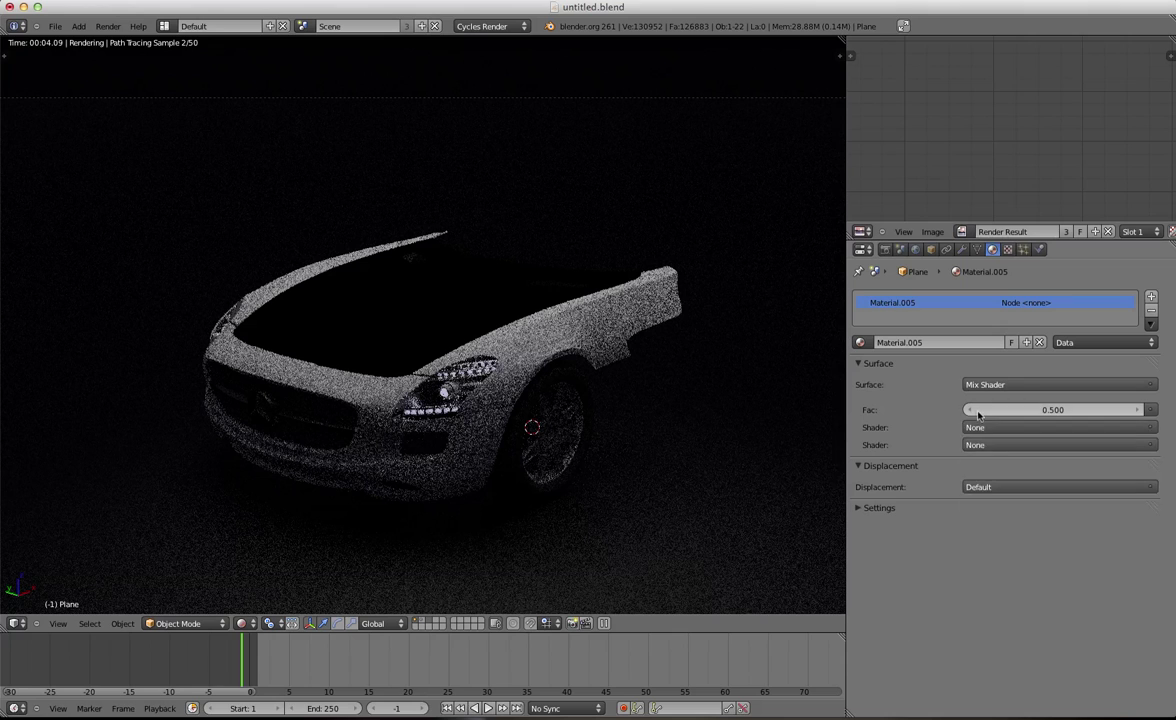
{"action": "left_click", "coordinate": [979, 428]}
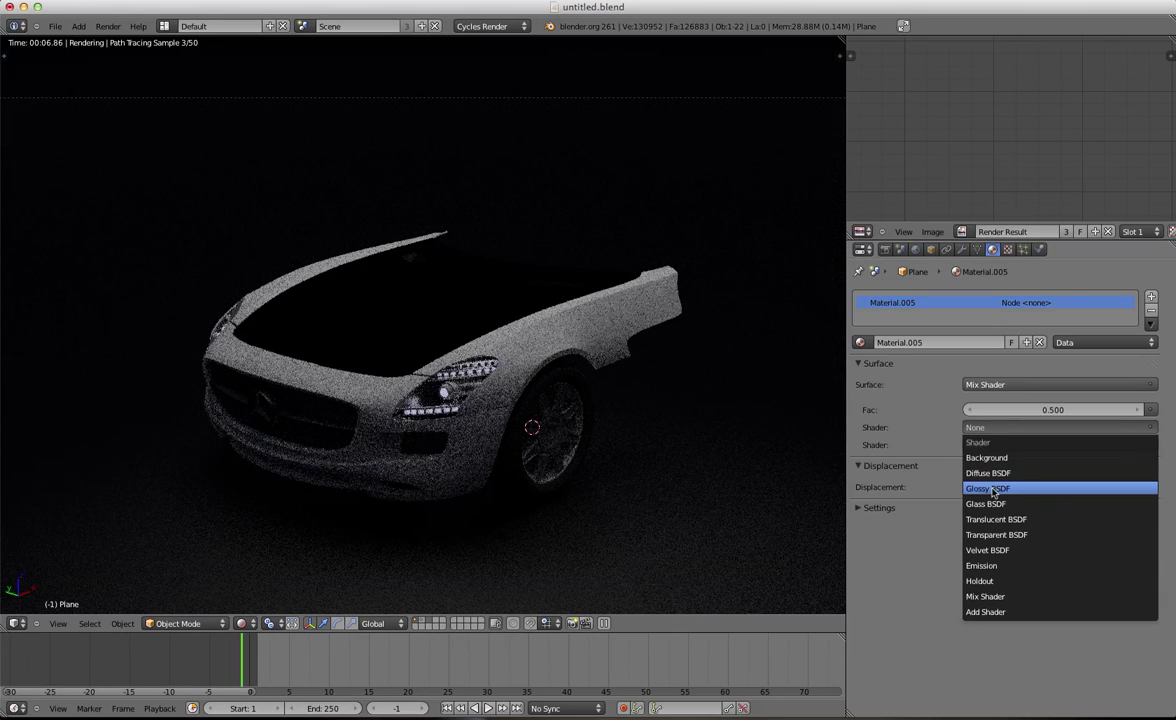
{"action": "left_click", "coordinate": [993, 489]}
{"action": "left_click", "coordinate": [990, 497]}
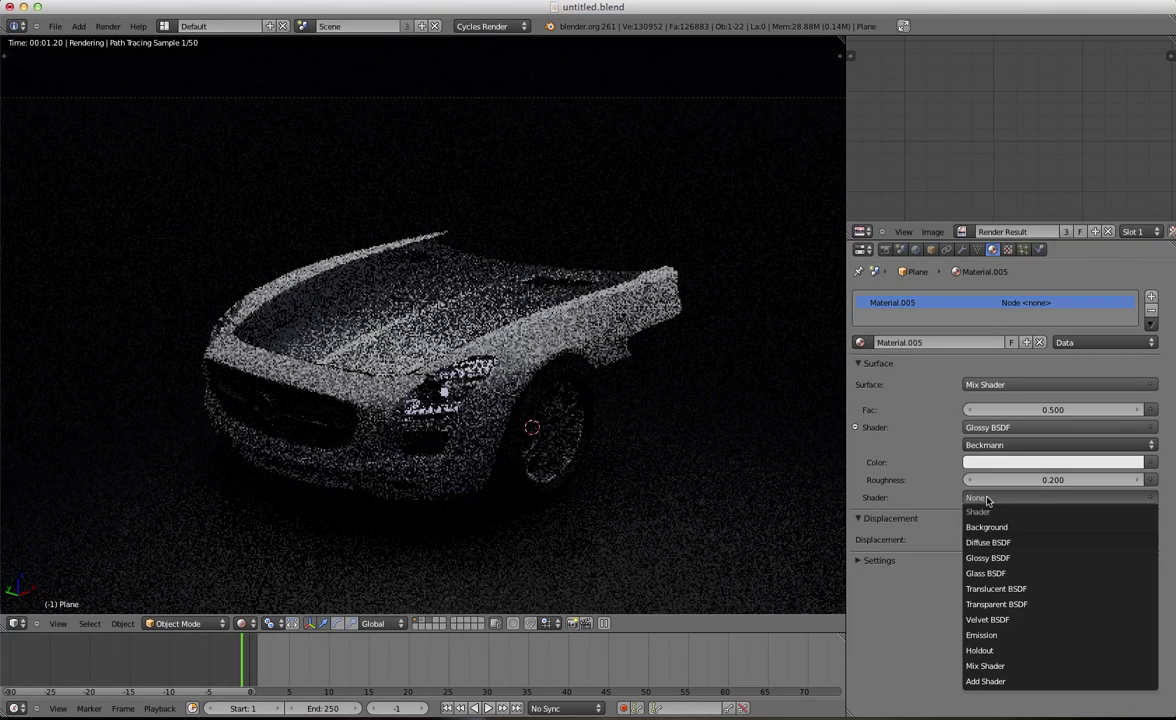
{"action": "left_click", "coordinate": [995, 559]}
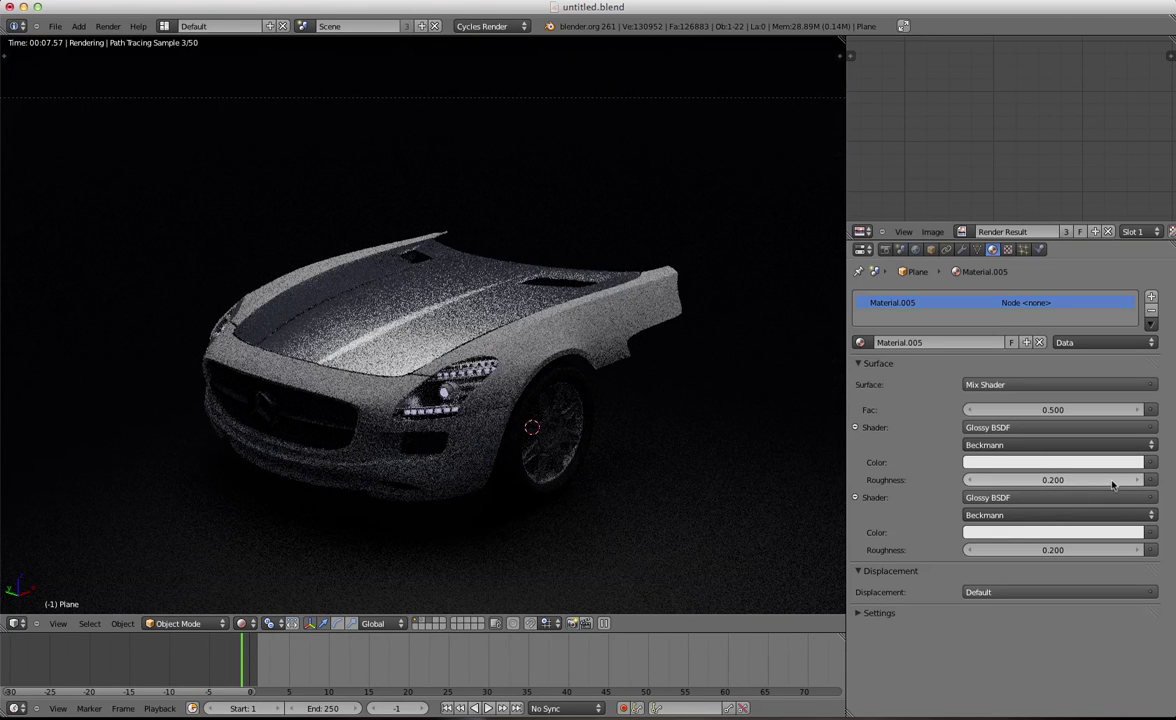
{"action": "left_click", "coordinate": [1130, 480]}
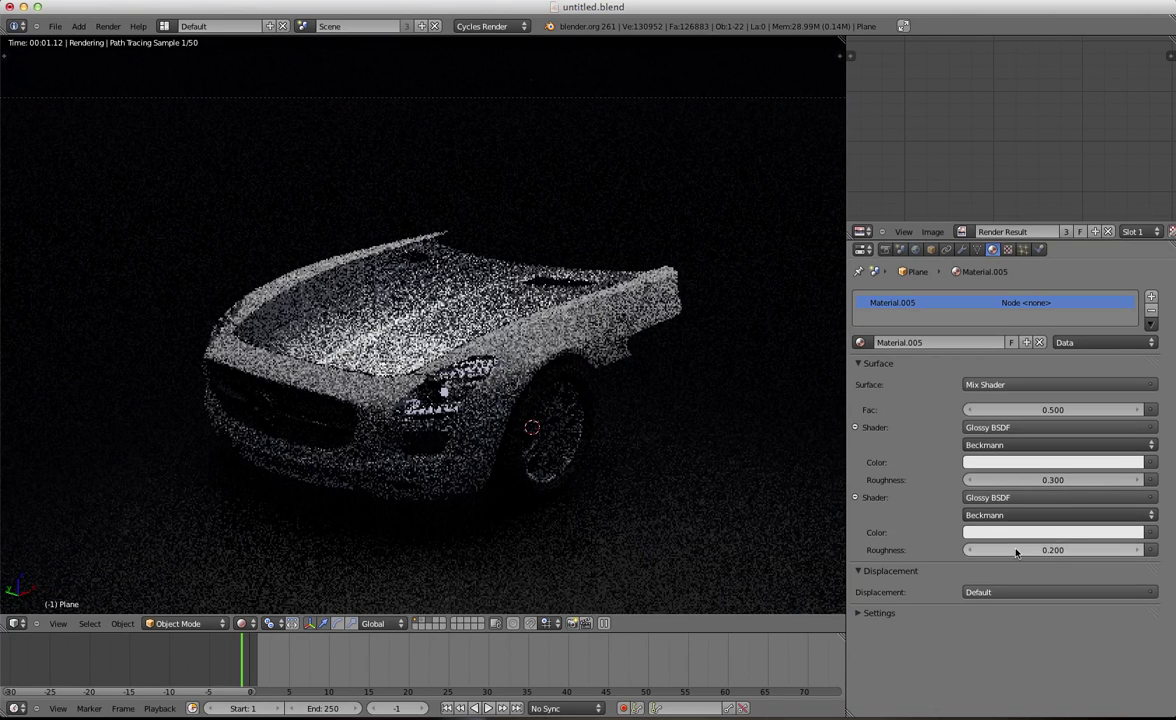
{"action": "left_click_drag", "start_coordinate": [1052, 552], "coordinate": [927, 551]}
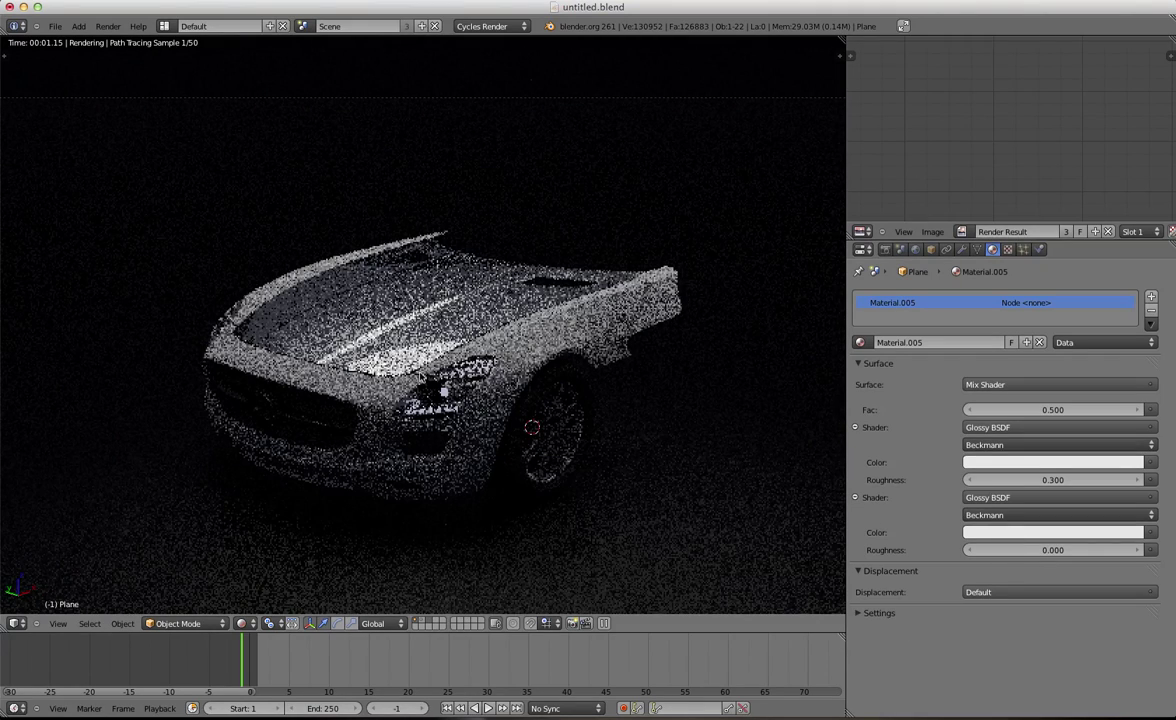
Select the light planes and lower them about 1.02 along Z, closer to the car
{"action": "middle_click_drag", "start_coordinate": [449, 363], "coordinate": [394, 144]}
{"action": "right_click", "coordinate": [394, 144]}
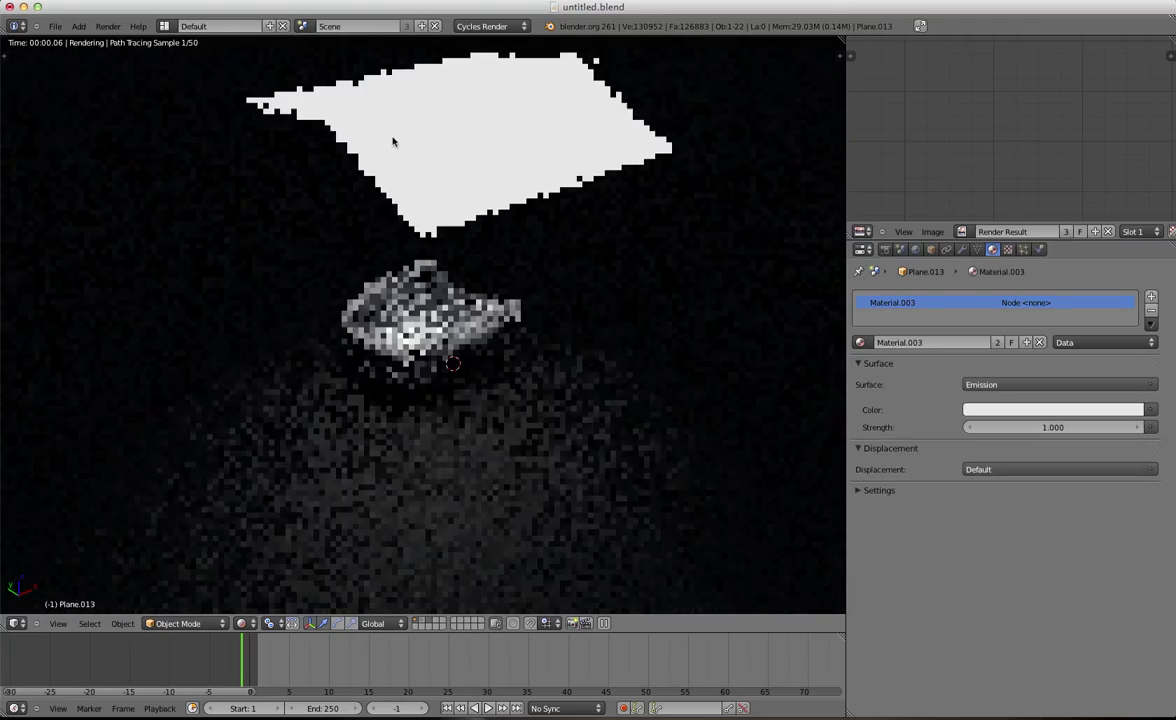
{"action": "key", "text": "g"}
{"action": "key", "text": "z"}
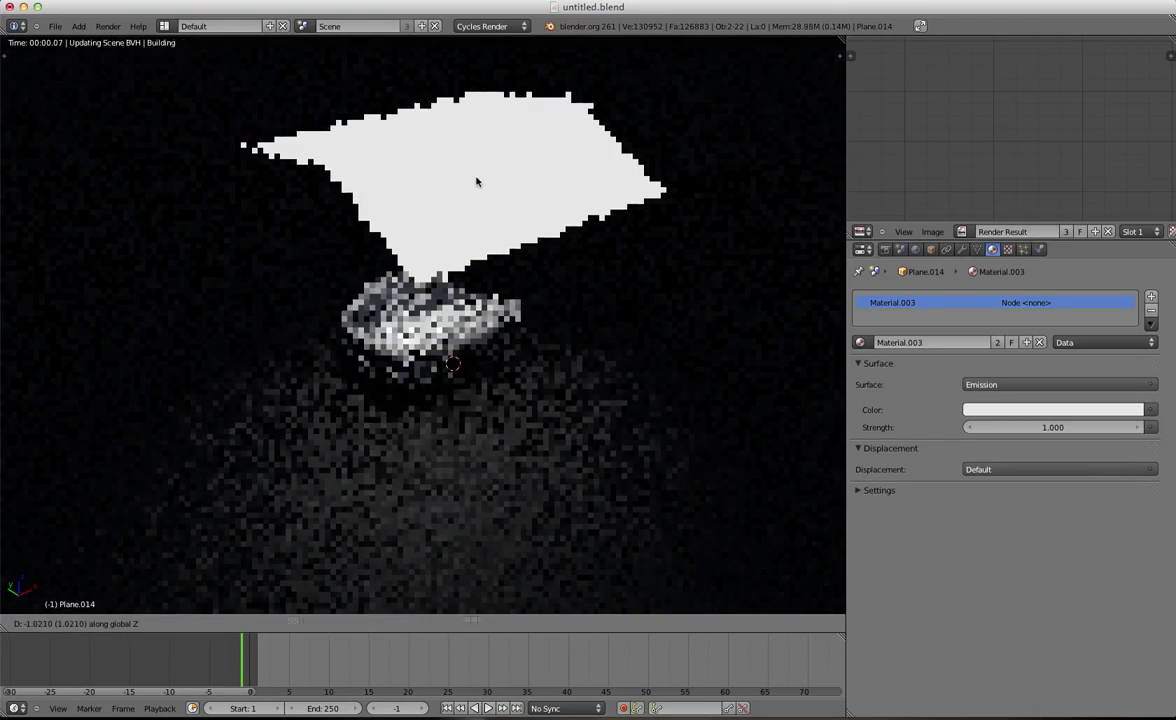
{"action": "left_click", "coordinate": [478, 185]}
{"action": "scroll", "coordinate": [480, 190], "scroll_direction": "up", "scroll_amount": 3}
{"action": "middle_click_drag", "start_coordinate": [491, 213], "coordinate": [450, 285]}
{"action": "scroll", "coordinate": [478, 257], "scroll_direction": "up", "scroll_amount": 1}
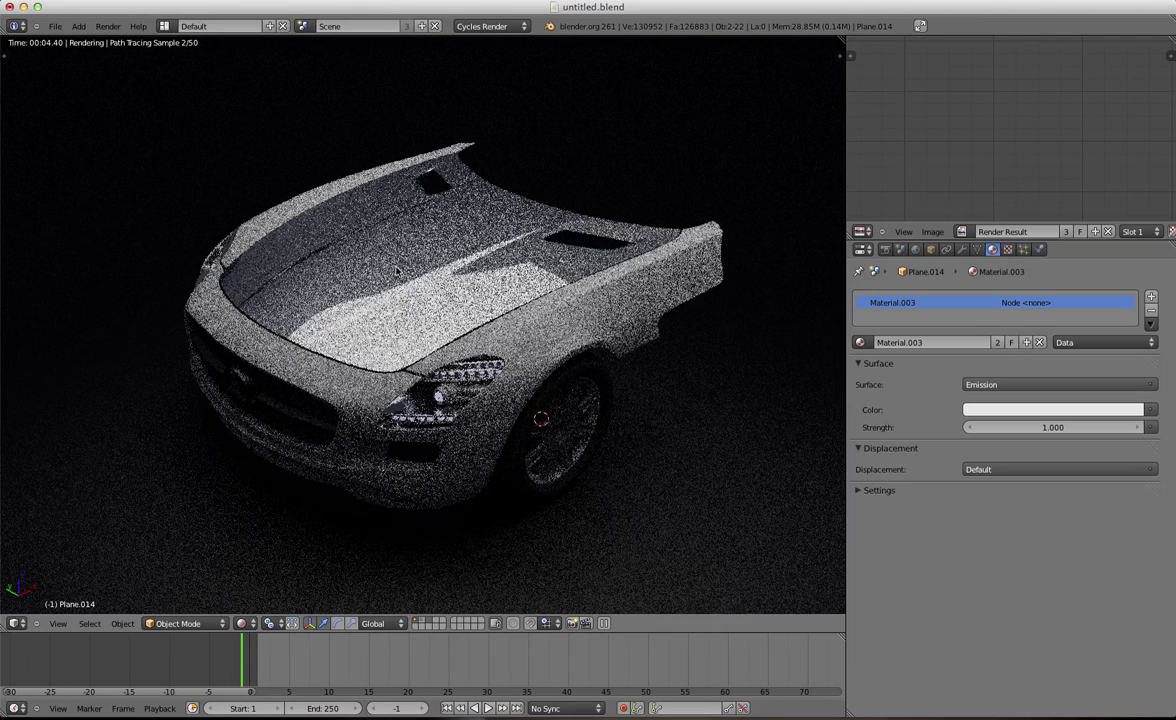
Select the hood again and try its Mix Shader factor at 0.000 and at 1.000 to compare the reflections
{"action": "right_click", "coordinate": [472, 271]}
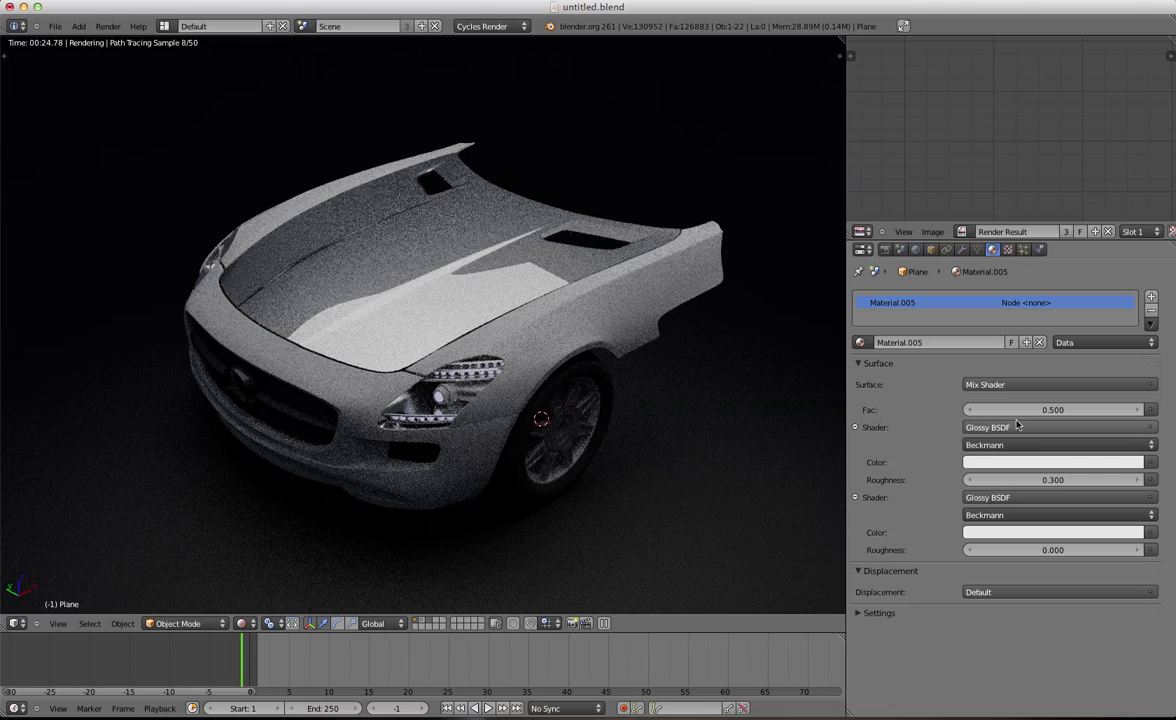
{"action": "left_click", "coordinate": [975, 412]}
{"action": "left_click", "coordinate": [975, 412]}
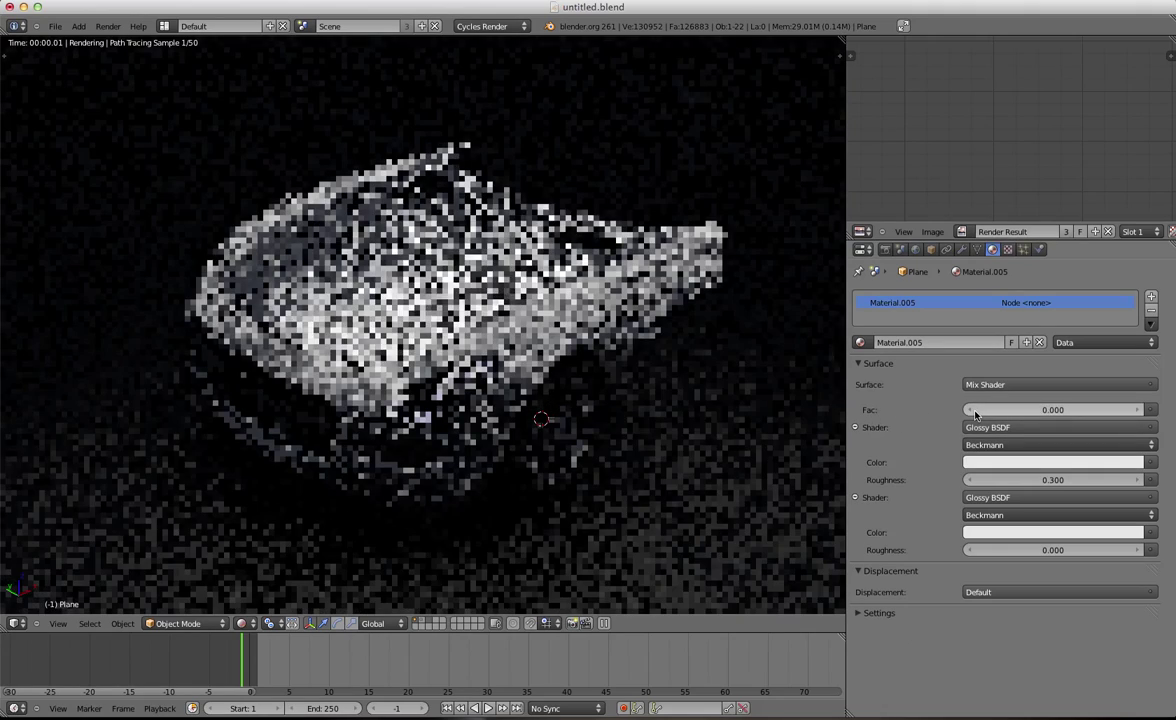
{"action": "left_click", "coordinate": [1132, 410]}
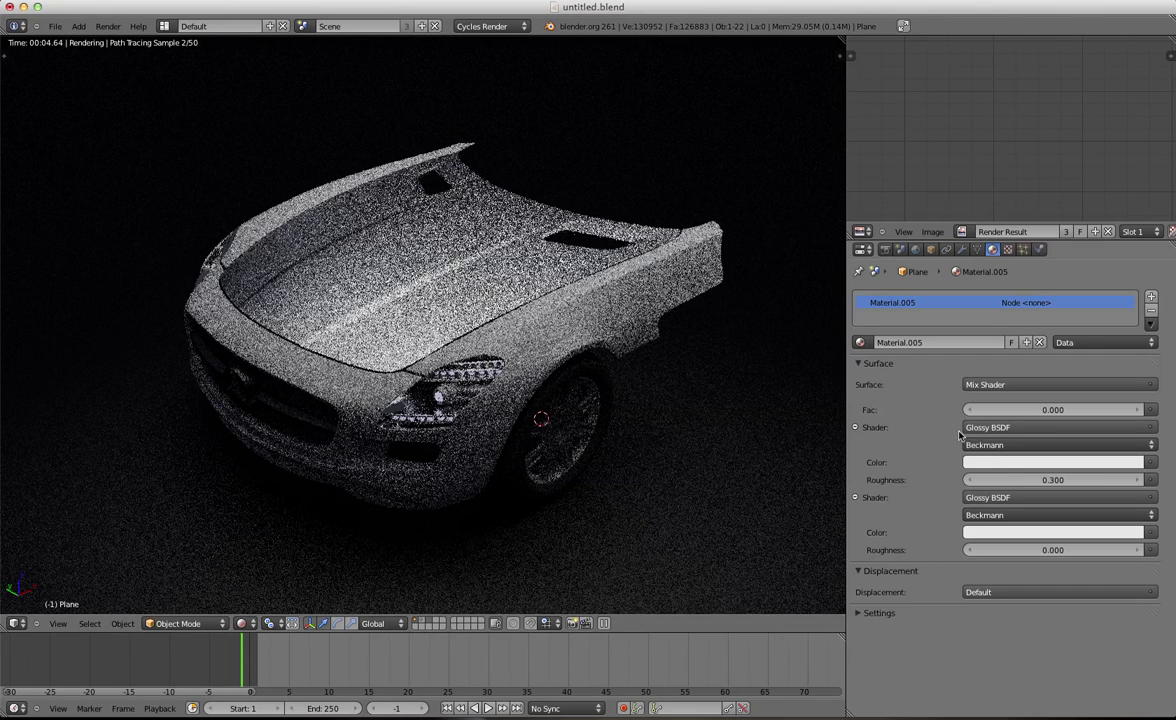
{"action": "left_click_drag", "start_coordinate": [995, 414], "coordinate": [1073, 414]}
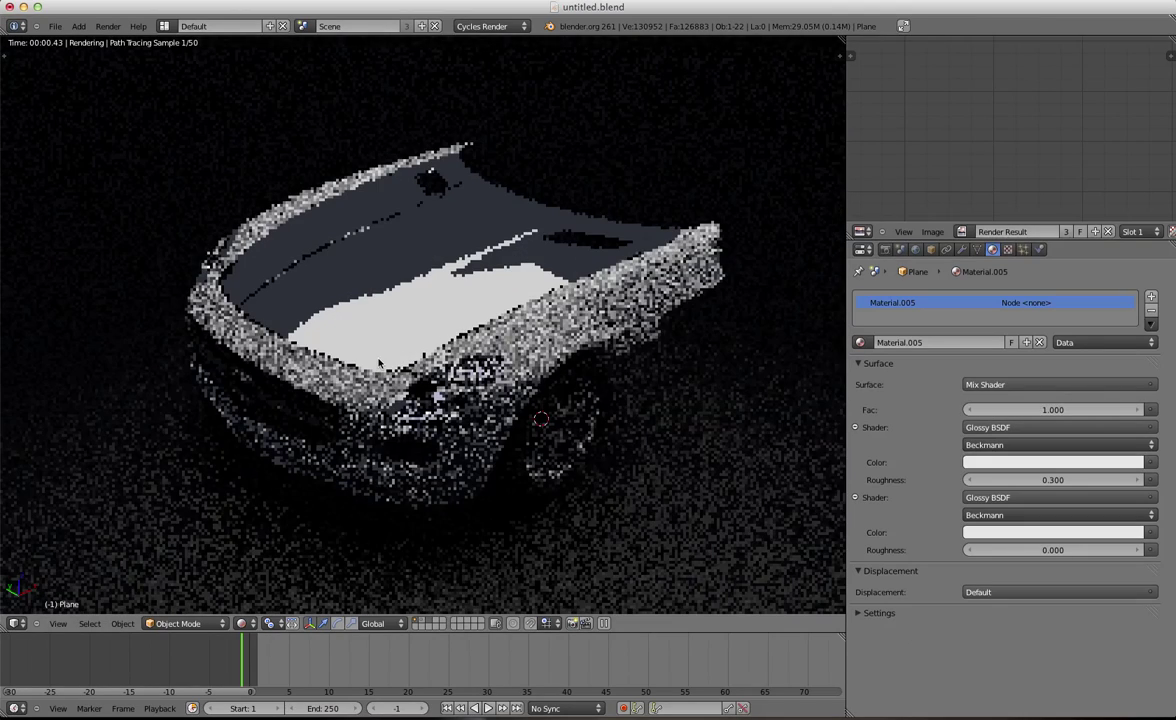
Set the mix factor of the hood's material to 0.150
{"action": "left_click", "coordinate": [1063, 408]}
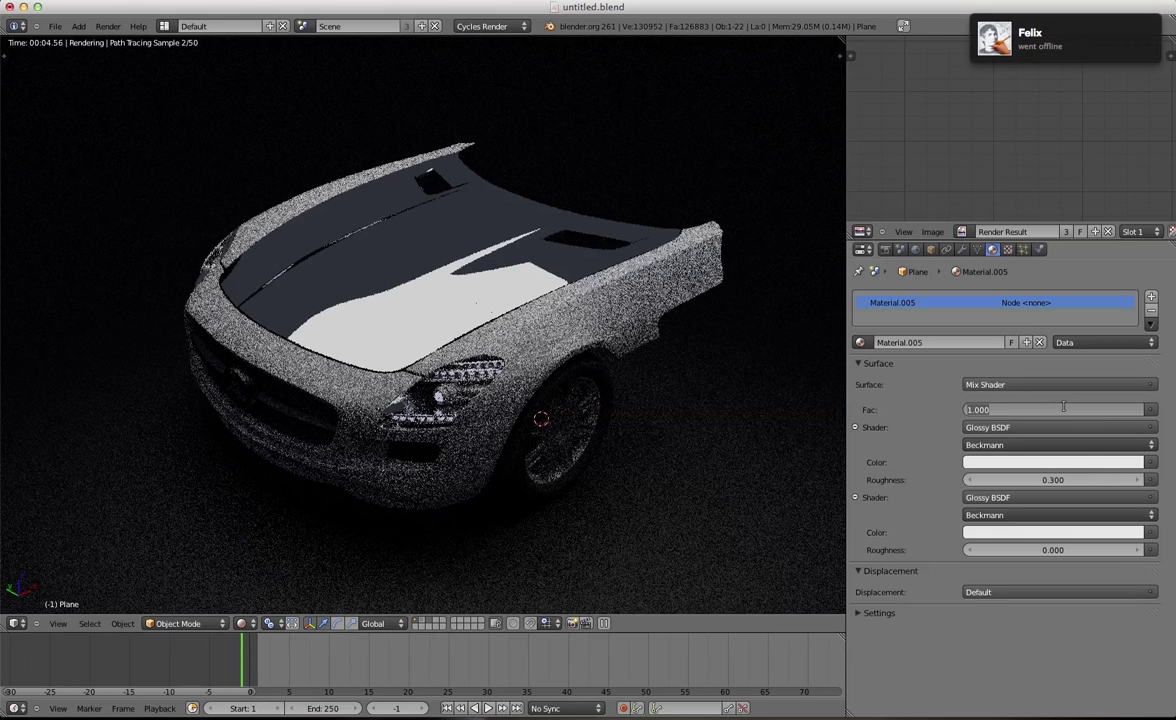
{"action": "type", "text": "0.2"}
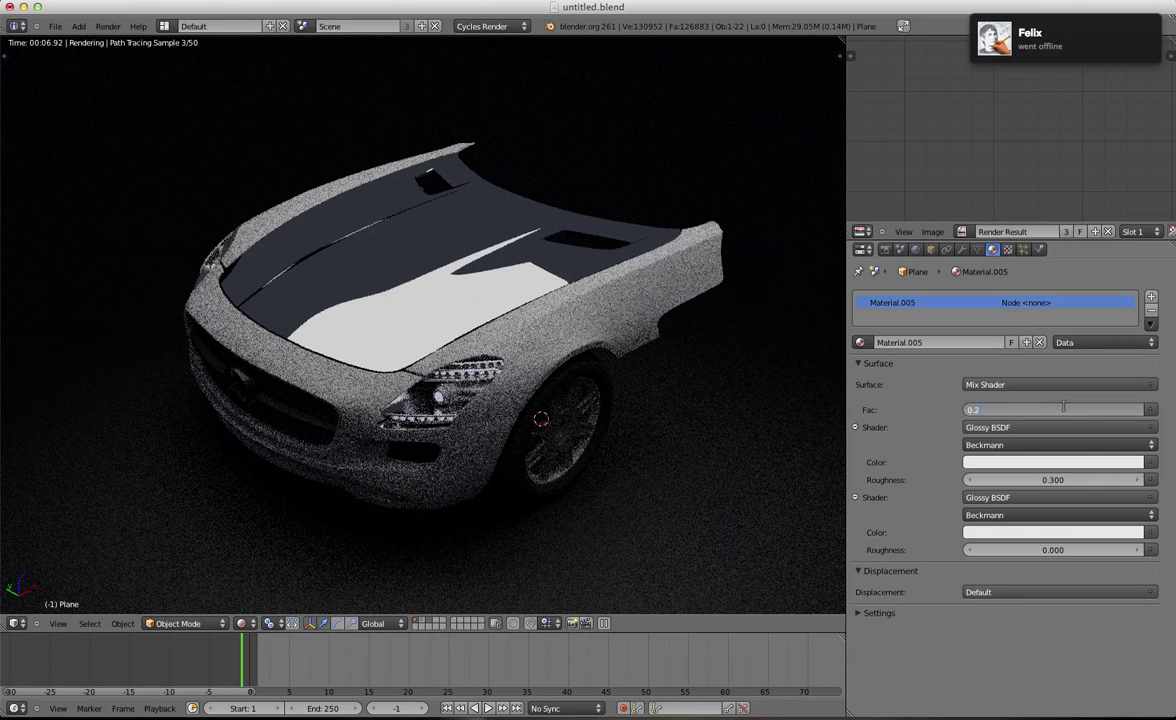
{"action": "type", "text": "1"}
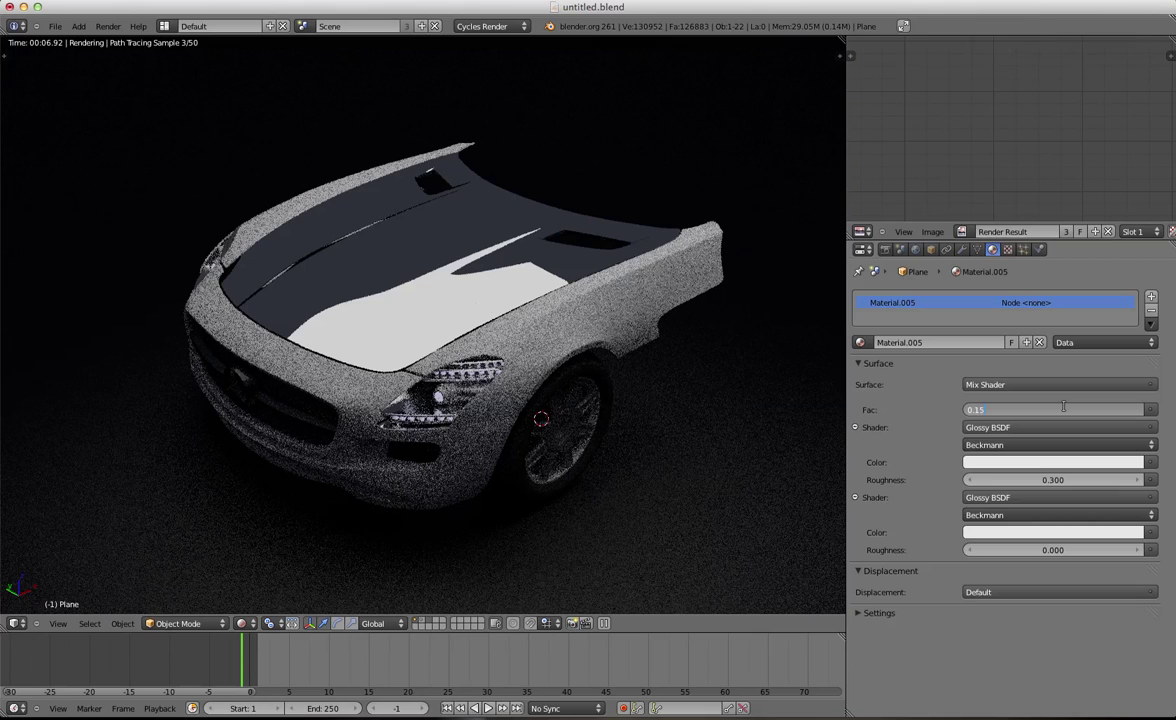
{"action": "type", "text": "5"}
{"action": "key", "text": "Return"}
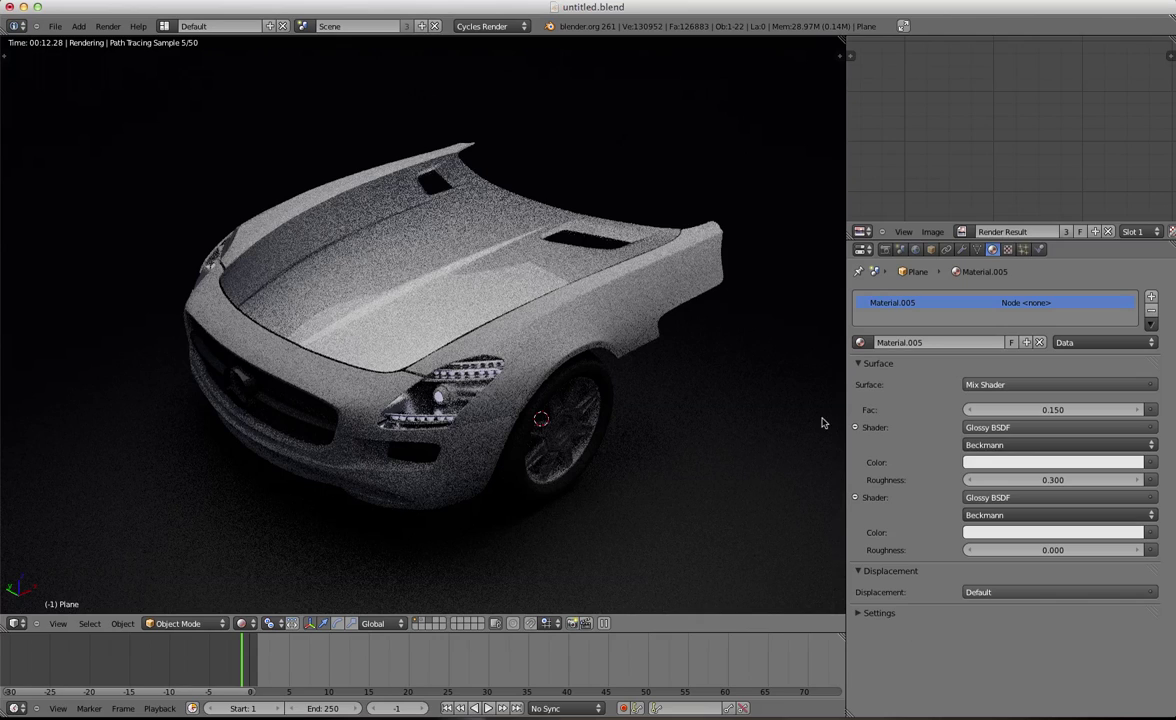
Color the hood's first, rougher glossy shader blue, about R 0.108, G 0.471, B 0.800
{"action": "left_click", "coordinate": [996, 463]}
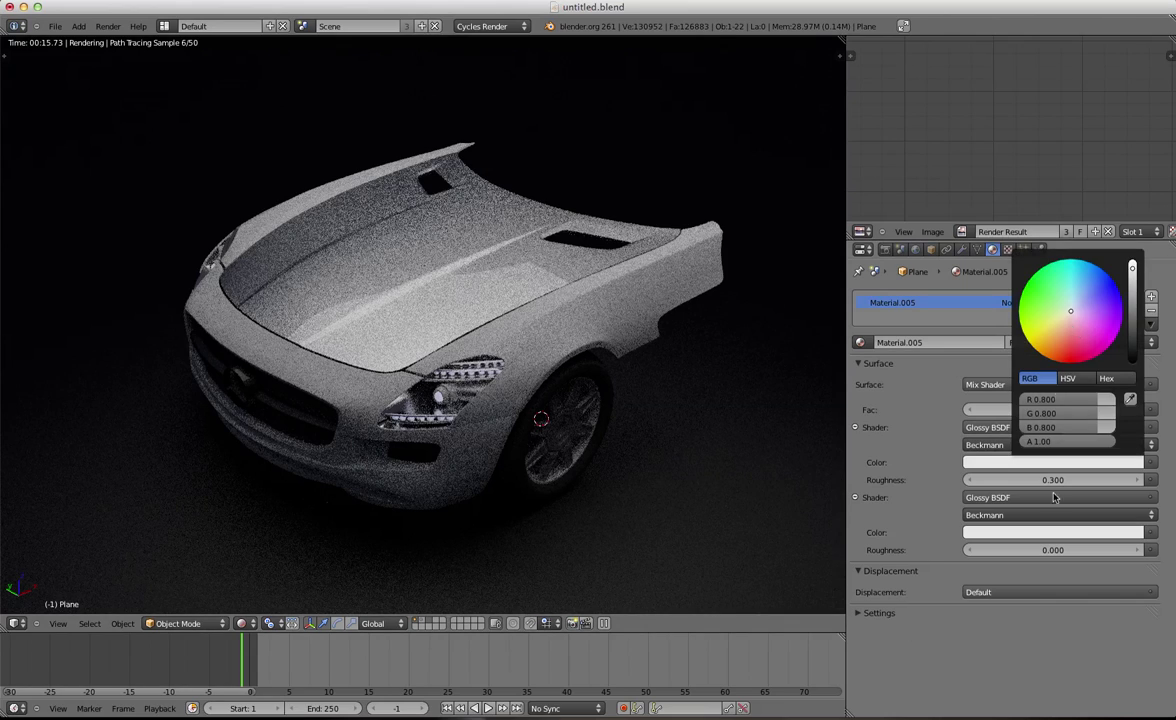
{"action": "left_click", "coordinate": [977, 464]}
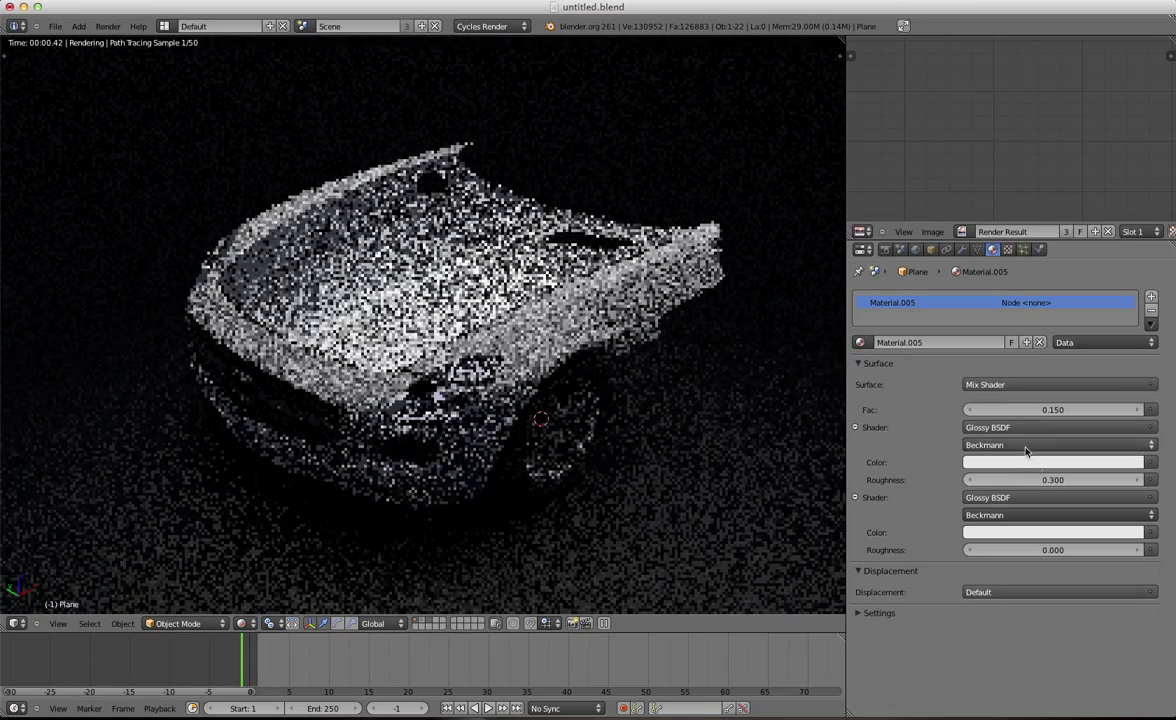
{"action": "left_click", "coordinate": [1040, 462]}
{"action": "left_click_drag", "start_coordinate": [1093, 305], "coordinate": [1095, 277]}
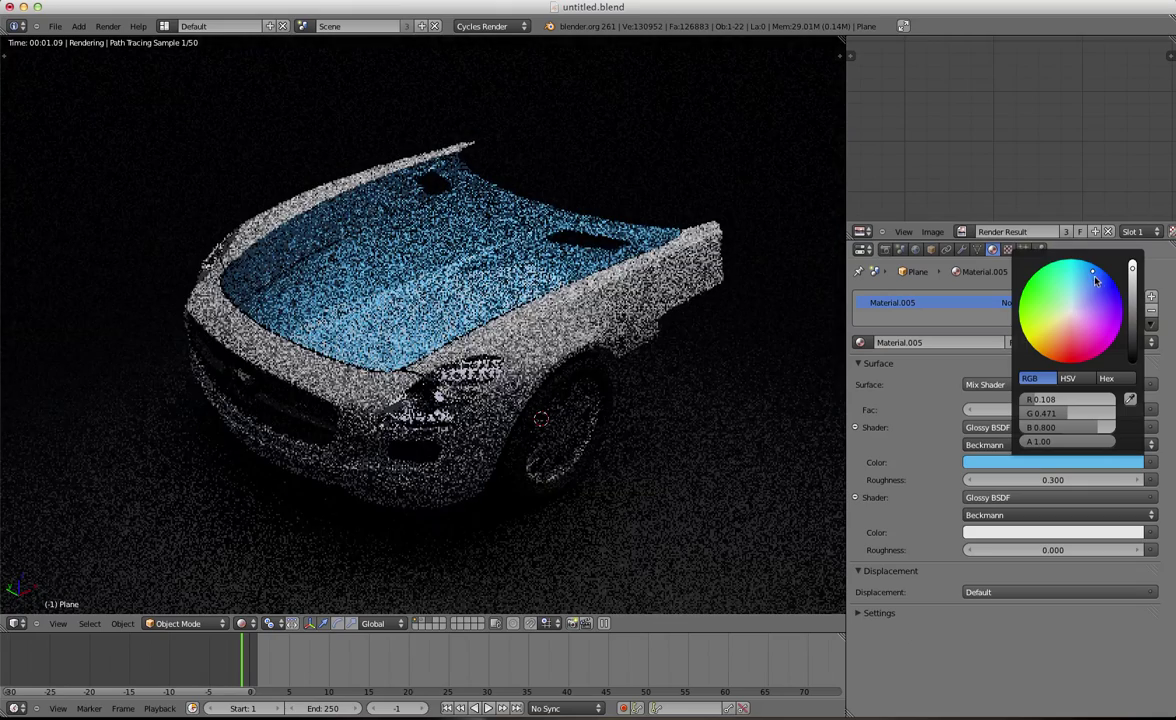
Tint the hood's second, sharp glossy shader a very light blue and raise its brightness to the maximum
{"action": "left_click", "coordinate": [979, 533]}
{"action": "left_click", "coordinate": [999, 537]}
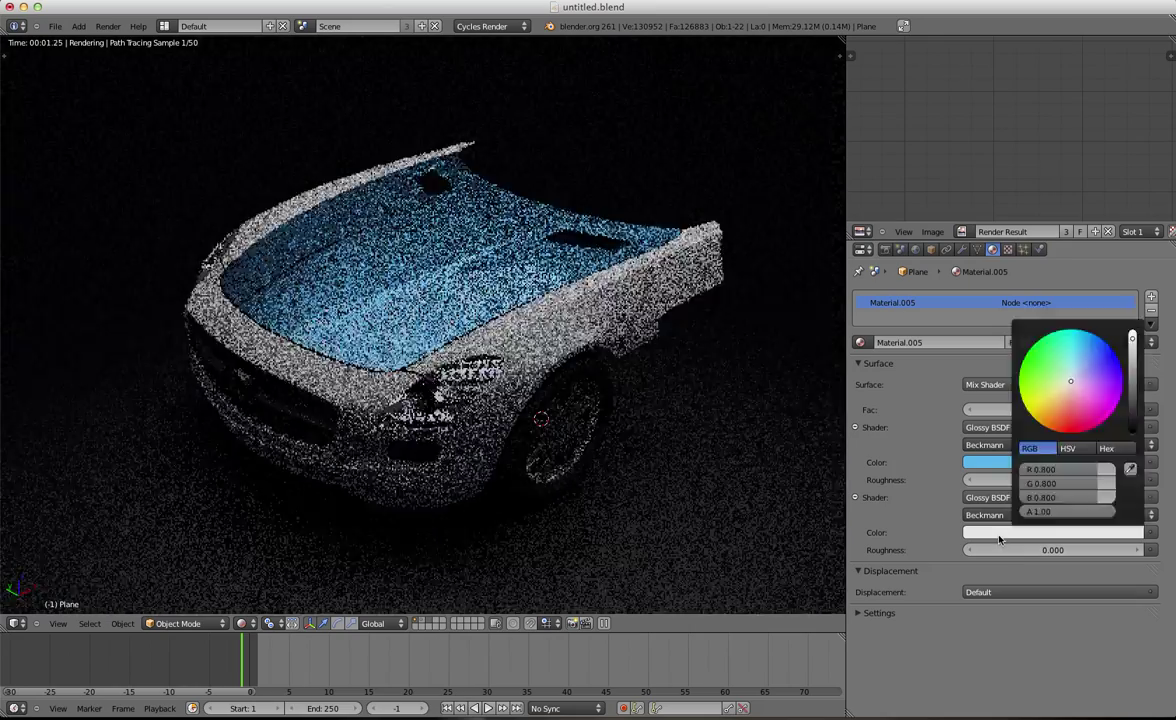
{"action": "mouse_move", "coordinate": [1085, 375]}
{"action": "left_mouse_down"}
{"action": "mouse_move", "coordinate": [1095, 348]}
{"action": "mouse_move", "coordinate": [1076, 372]}
{"action": "left_mouse_up"}
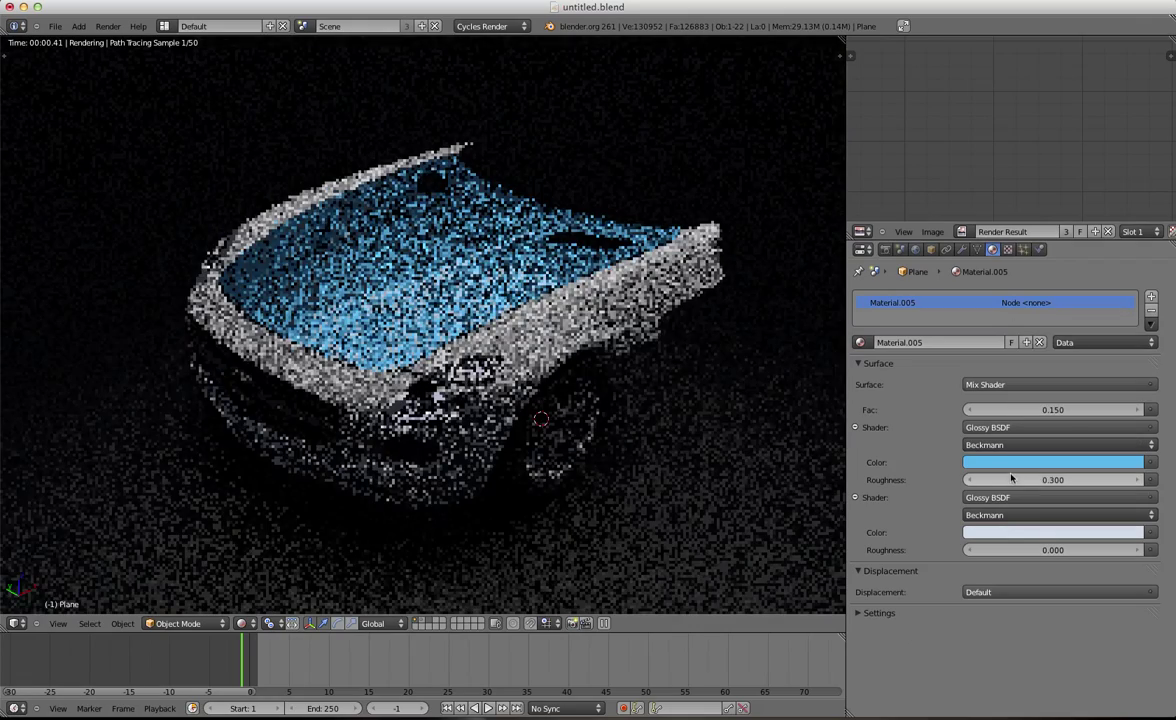
{"action": "left_click", "coordinate": [1030, 533]}
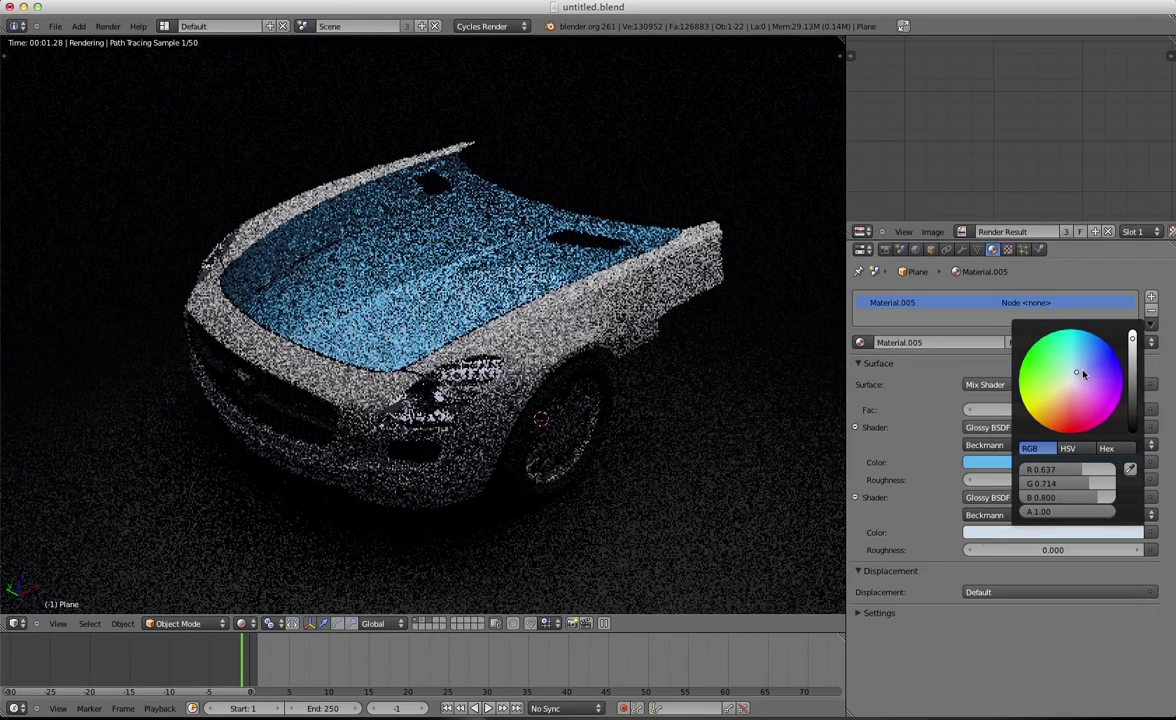
{"action": "left_click_drag", "start_coordinate": [1136, 339], "coordinate": [1134, 317]}
{"action": "left_click_drag", "start_coordinate": [1072, 376], "coordinate": [1076, 368]}
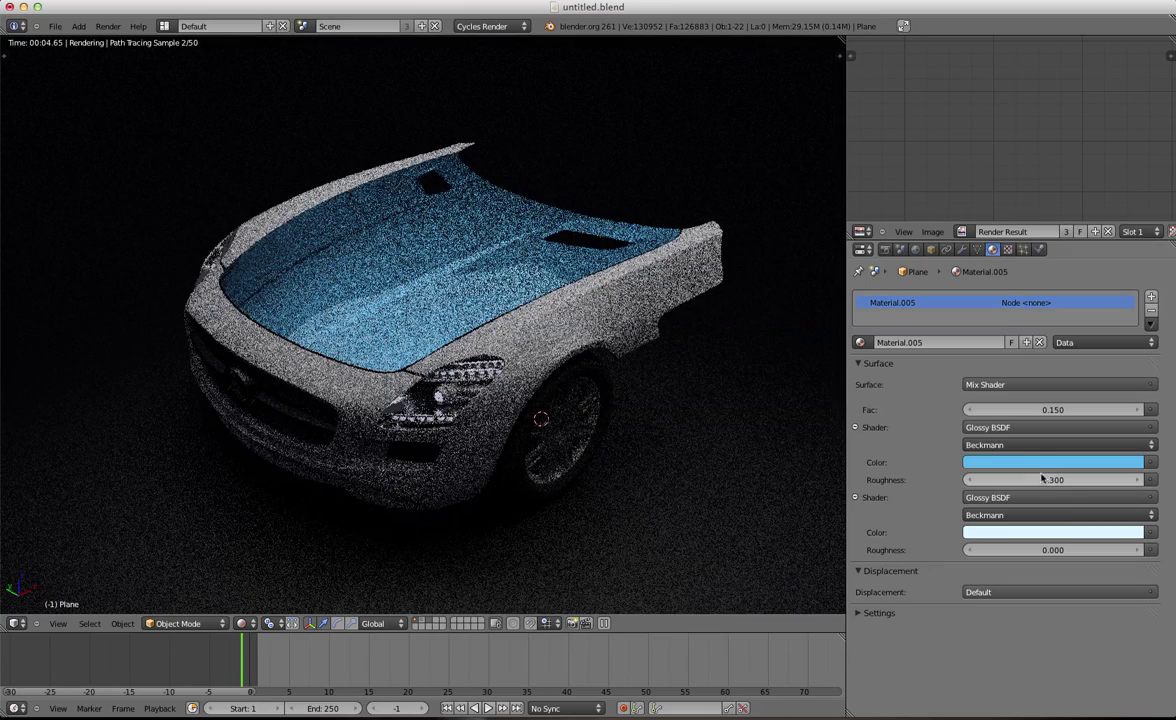
{"action": "left_click", "coordinate": [1019, 536]}
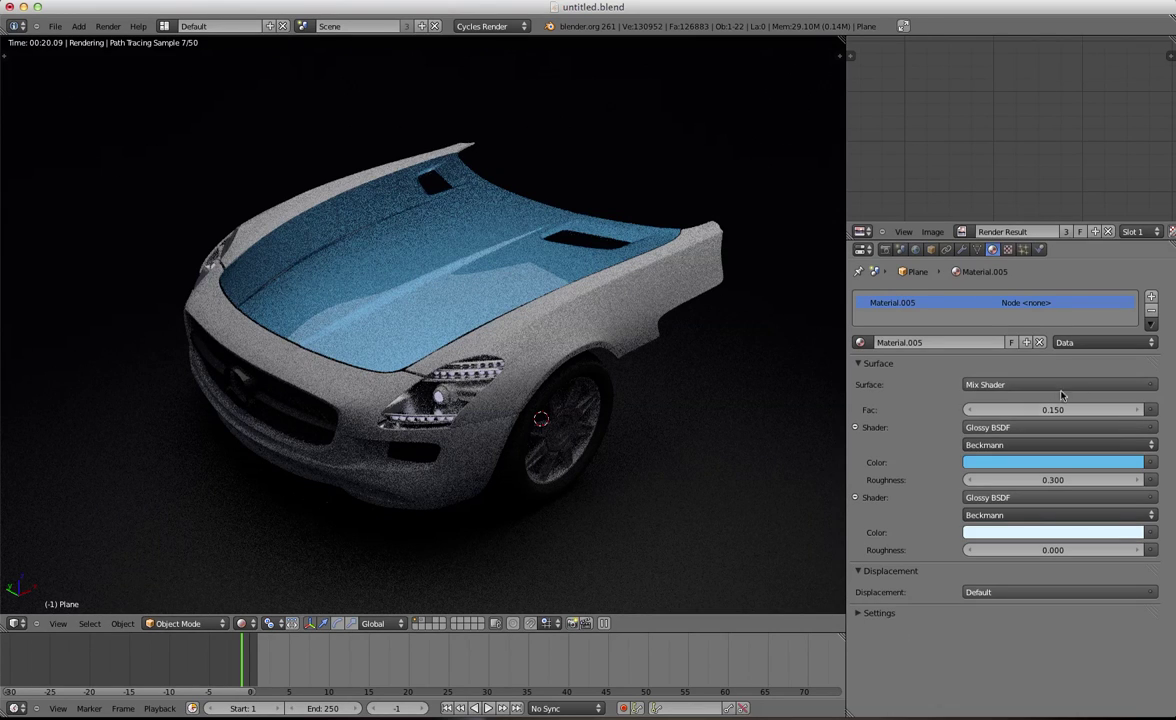
Assign the hood's existing Material.005 to the car's front bumper
{"action": "right_click", "coordinate": [787, 383]}
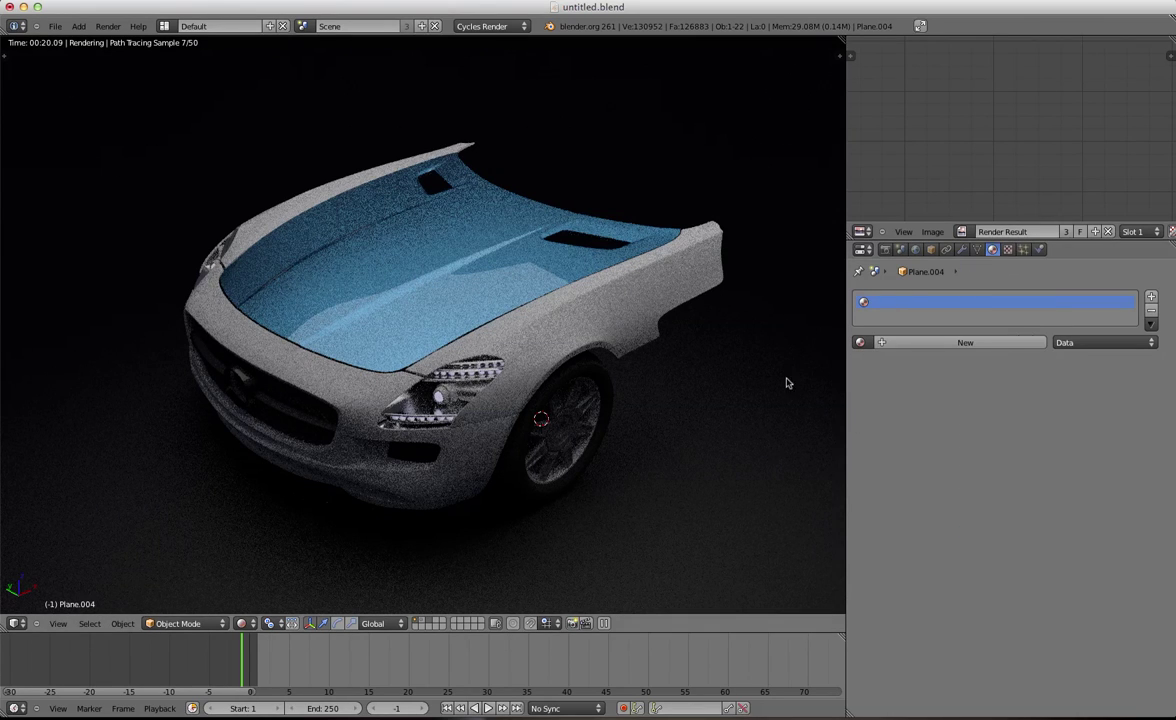
{"action": "left_click", "coordinate": [860, 342]}
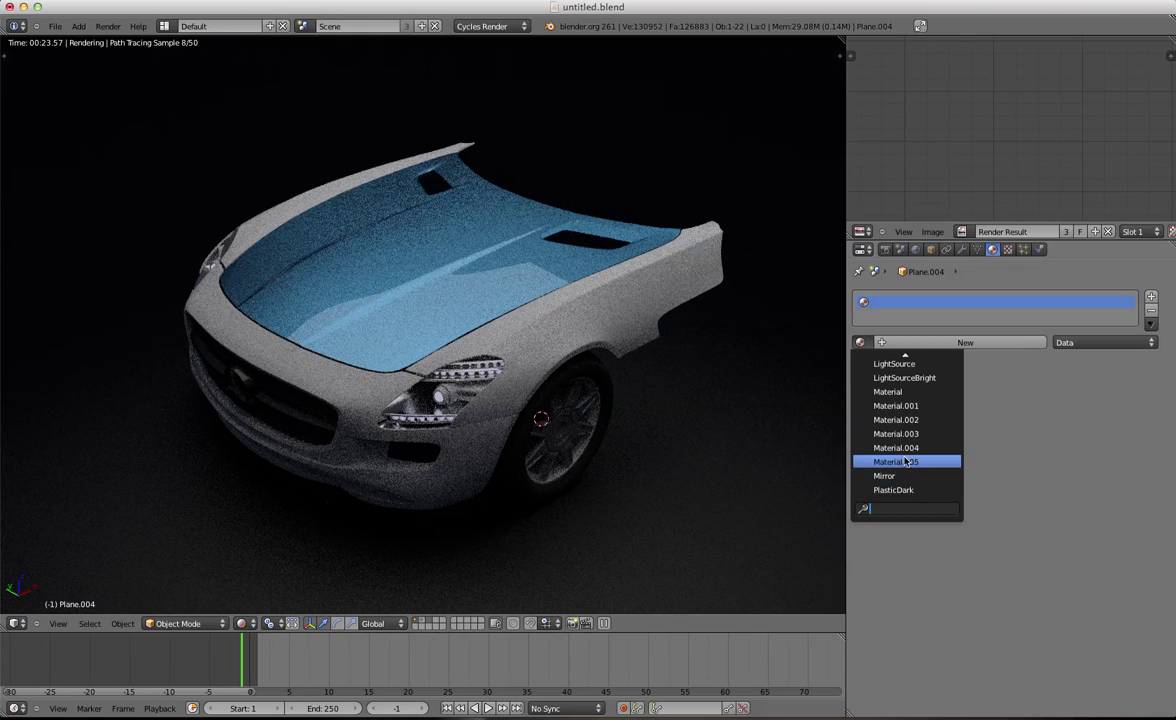
{"action": "left_click", "coordinate": [907, 461]}
Assign the existing Material.005 to the car's front fender
{"action": "right_click", "coordinate": [582, 349]}
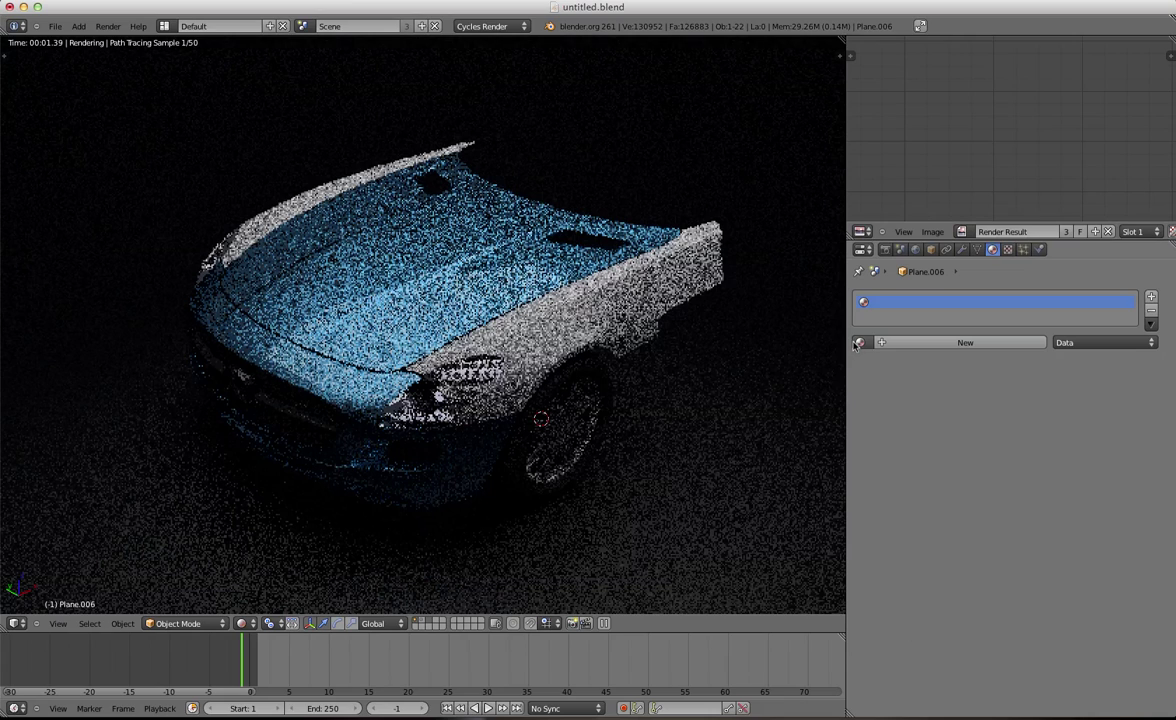
{"action": "left_click", "coordinate": [860, 342]}
{"action": "left_click", "coordinate": [926, 462]}
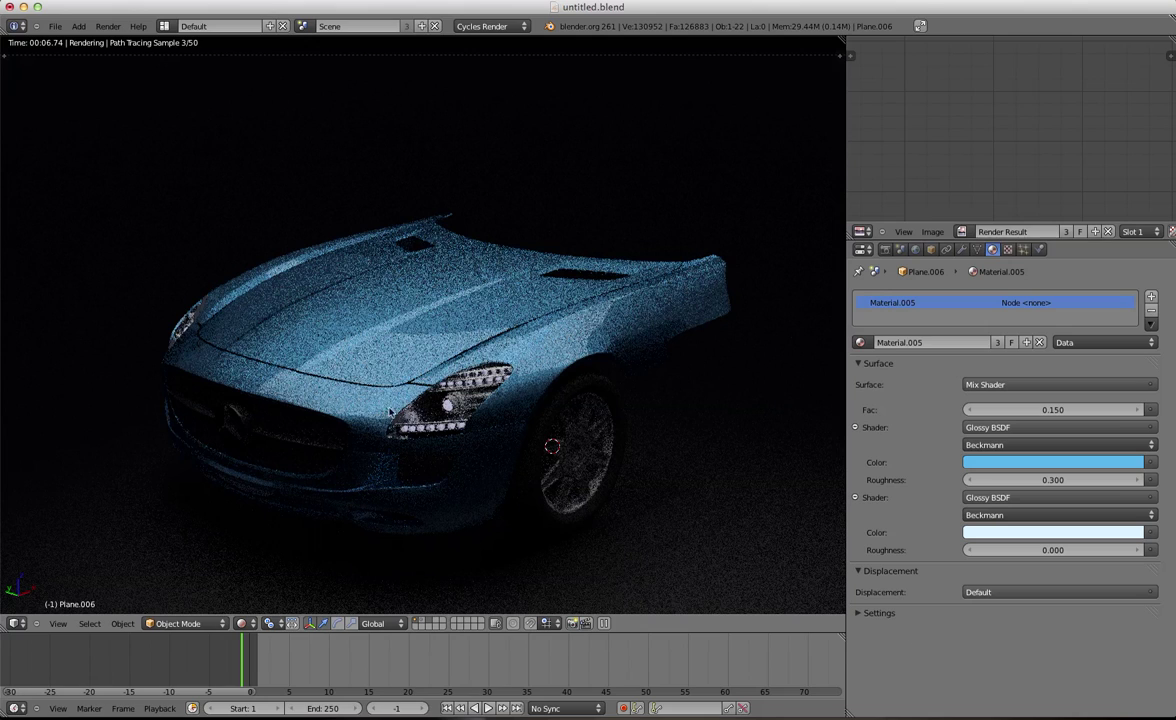
{"action": "scroll", "coordinate": [420, 393], "scroll_direction": "up", "scroll_amount": 1}
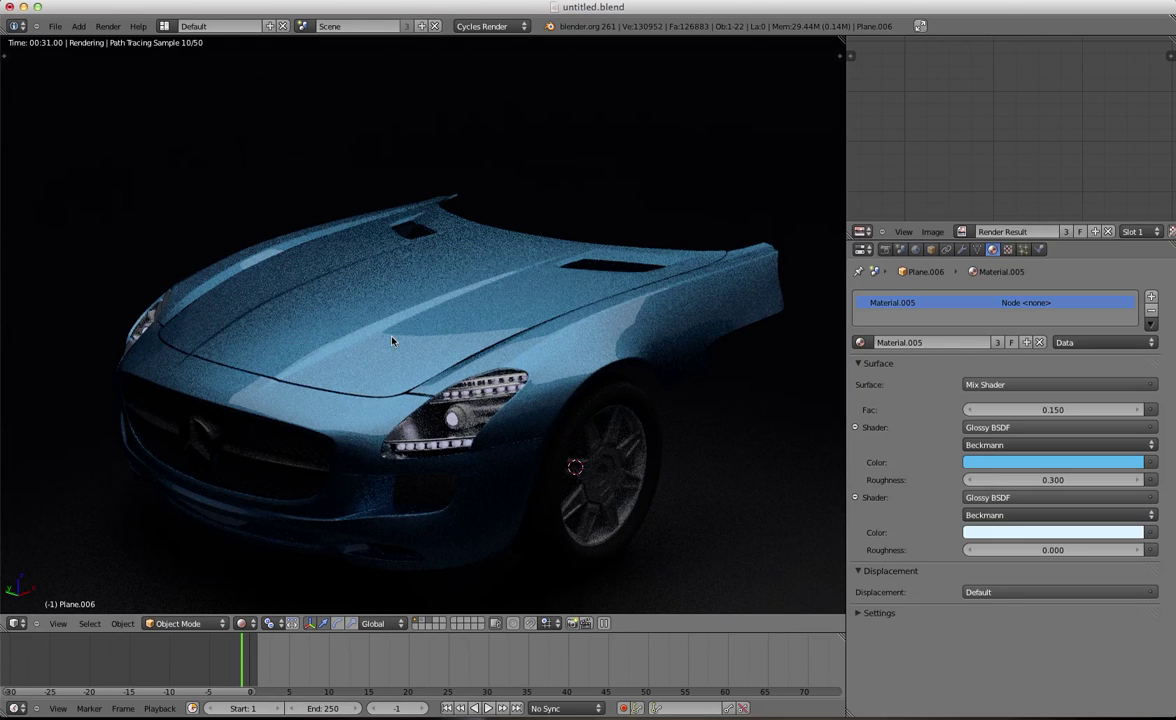
Return the camera view to solid shading, render the scene as a still image and show the render full screen
{"action": "key", "text": "shift+z"}
{"action": "key", "text": "z"}
{"action": "key", "text": "z"}
{"action": "scroll", "coordinate": [549, 258], "scroll_direction": "down", "scroll_amount": 5}
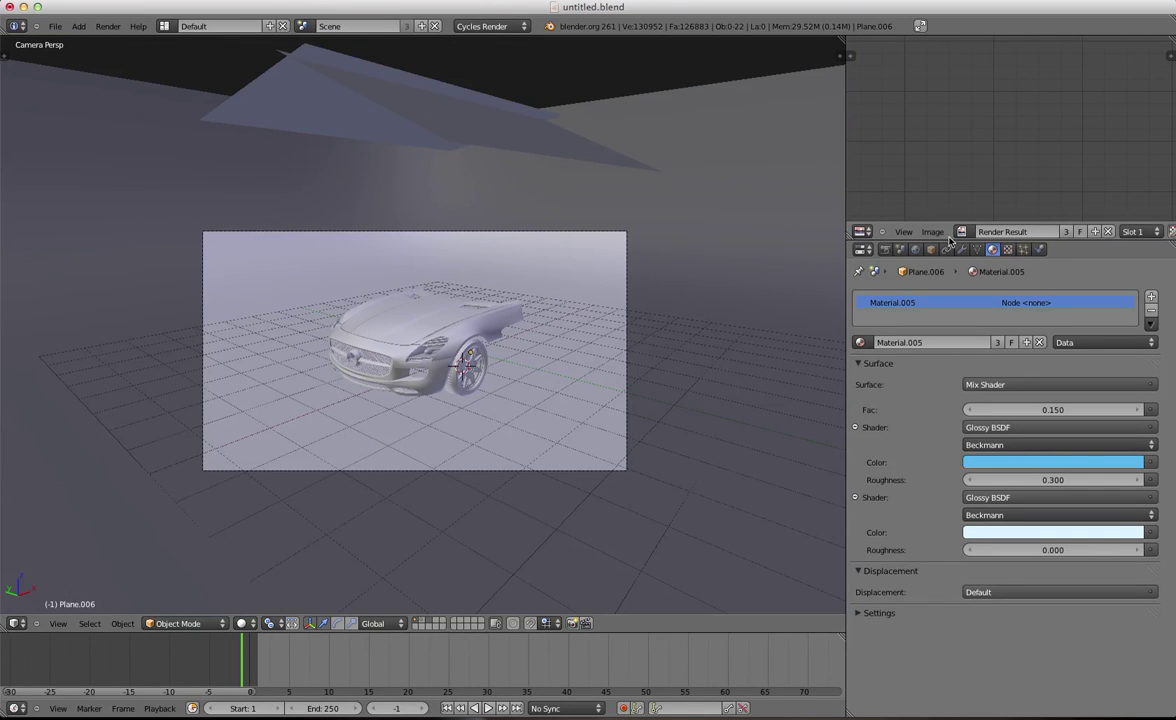
{"action": "left_click", "coordinate": [885, 250]}
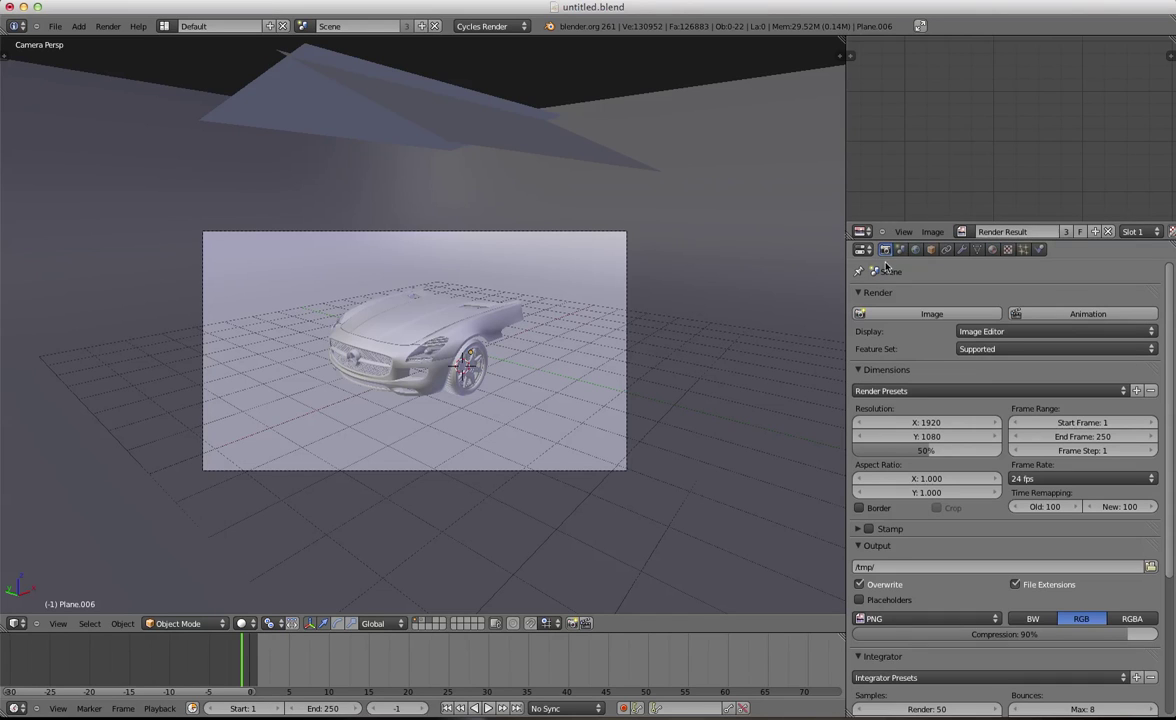
{"action": "left_click", "coordinate": [883, 318]}
{"action": "key", "text": "ctrl+Up"}
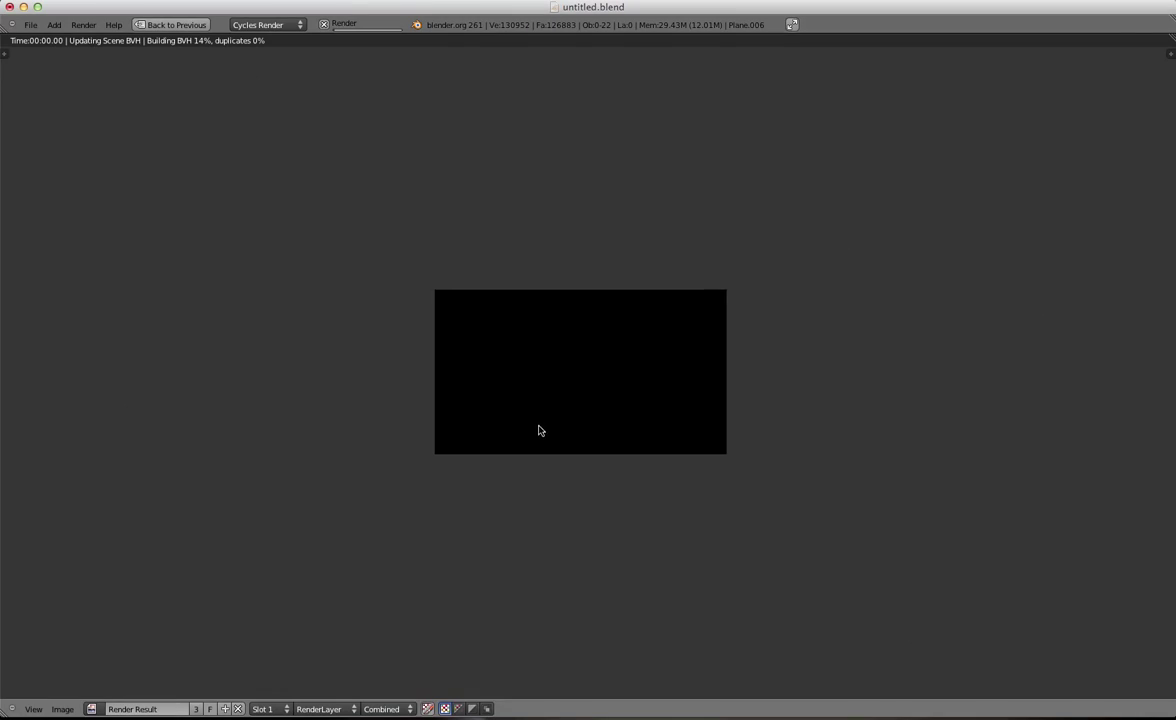
{"action": "scroll", "coordinate": [560, 410], "scroll_direction": "up", "scroll_amount": 1}
{"action": "scroll", "coordinate": [600, 440], "scroll_direction": "up", "scroll_amount": 2}
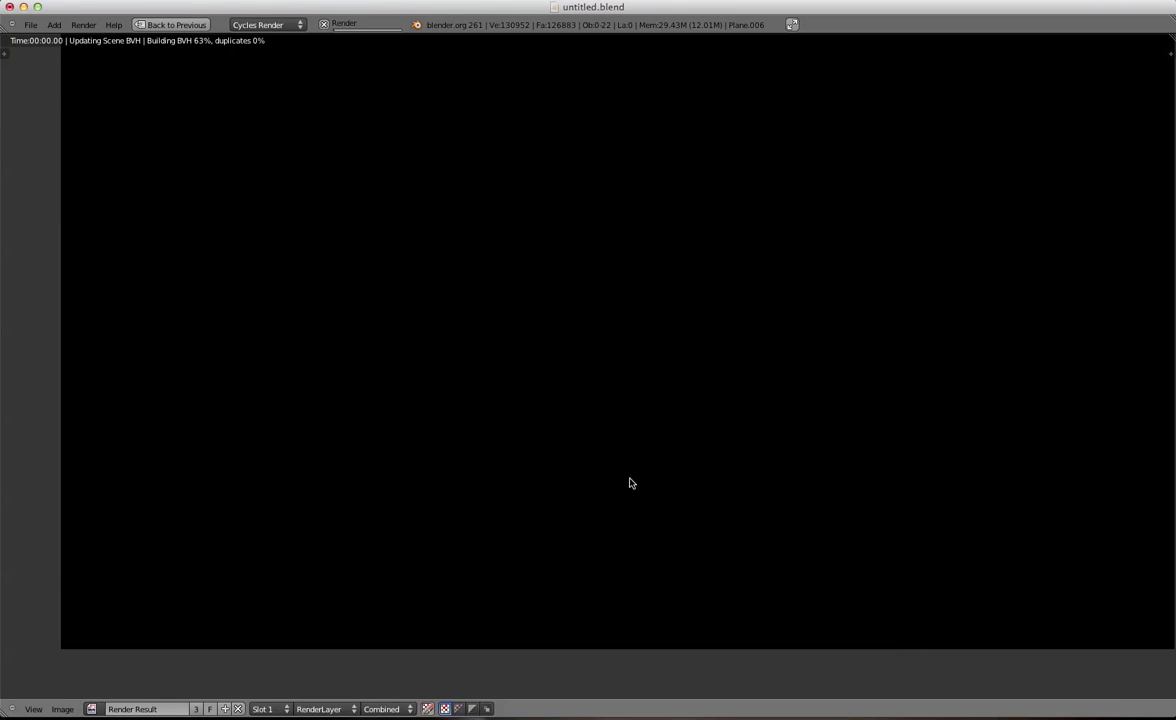
Examine the blue paint's reflections, the headlight, the wheel and the dark floor up close while the image renders
{"action": "scroll", "coordinate": [500, 340], "scroll_direction": "down", "scroll_amount": 1}
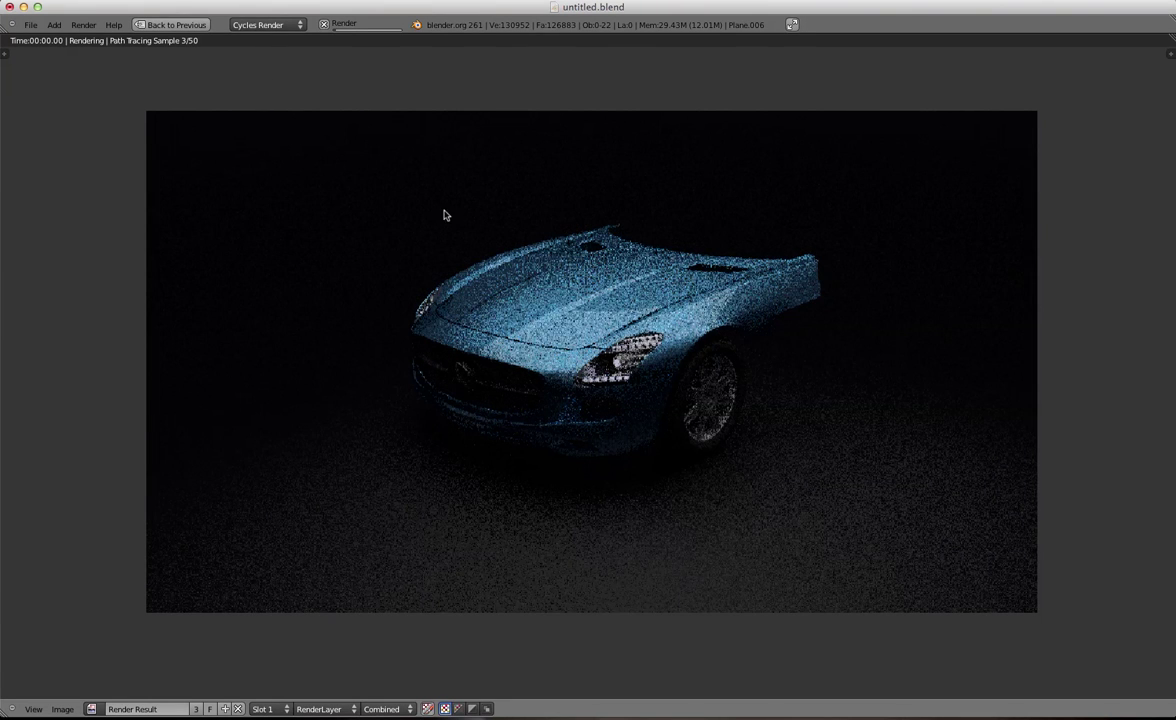
{"action": "scroll", "coordinate": [544, 202], "scroll_direction": "up", "scroll_amount": 1}
{"action": "scroll", "coordinate": [686, 256], "scroll_direction": "down", "scroll_amount": 2}
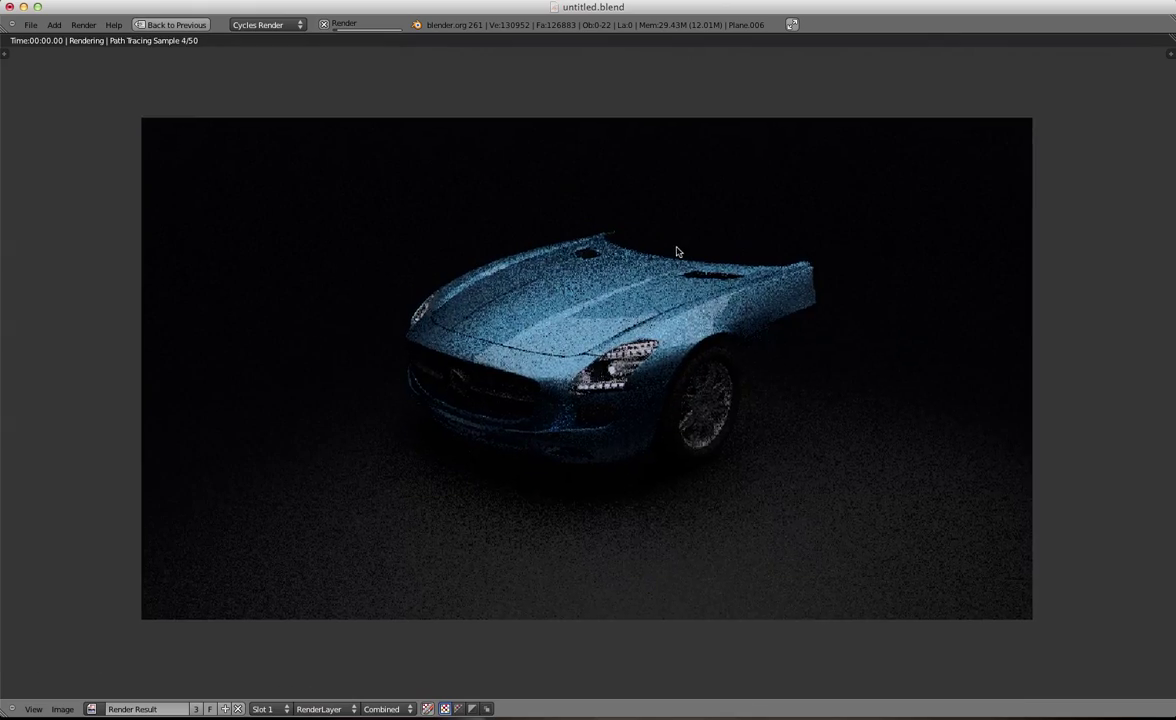
{"action": "scroll", "coordinate": [686, 256], "scroll_direction": "up", "scroll_amount": 4}
{"action": "scroll", "coordinate": [680, 305], "scroll_direction": "down", "scroll_amount": 1}
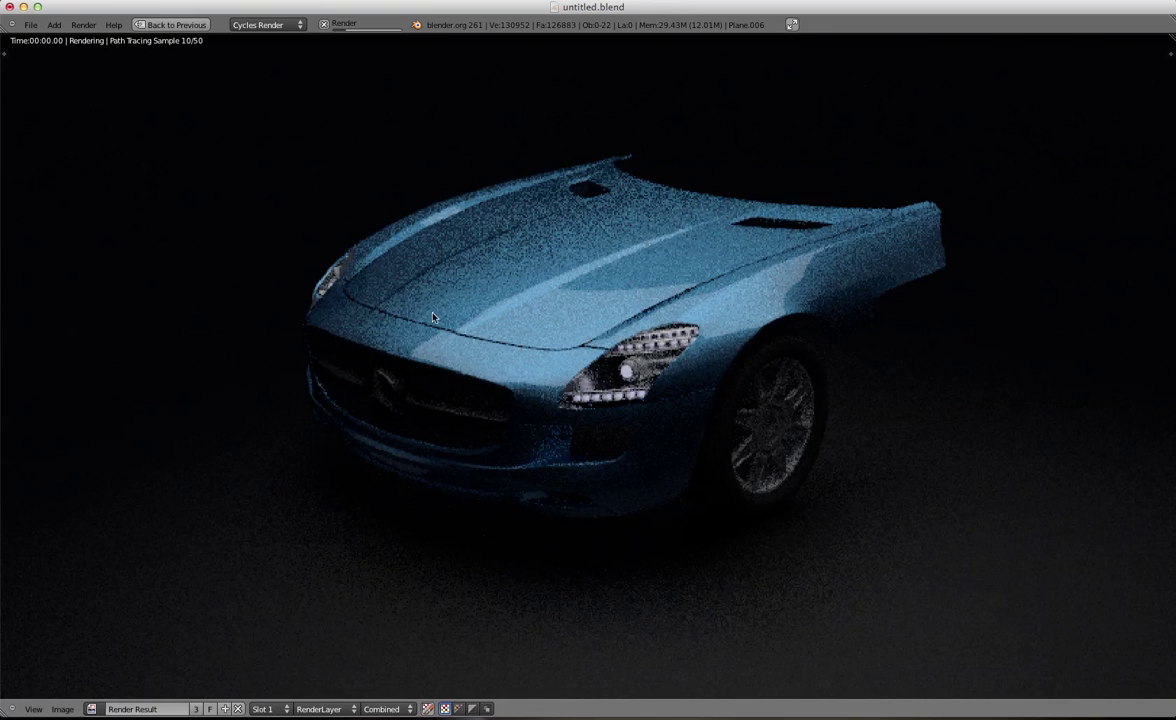
{"action": "scroll", "coordinate": [440, 298], "scroll_direction": "down", "scroll_amount": 3}
{"action": "scroll", "coordinate": [500, 300], "scroll_direction": "up", "scroll_amount": 2}
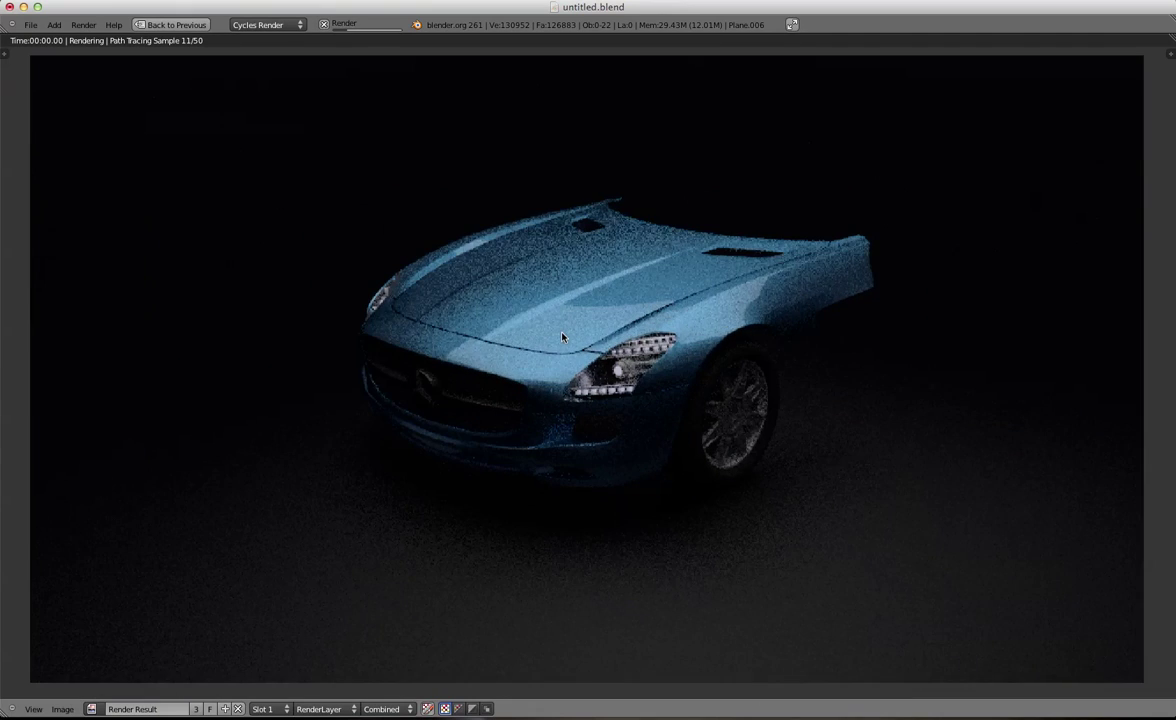
{"action": "middle_click_drag", "start_coordinate": [562, 337], "coordinate": [520, 390]}
{"action": "scroll", "coordinate": [520, 390], "scroll_direction": "down", "scroll_amount": 2}
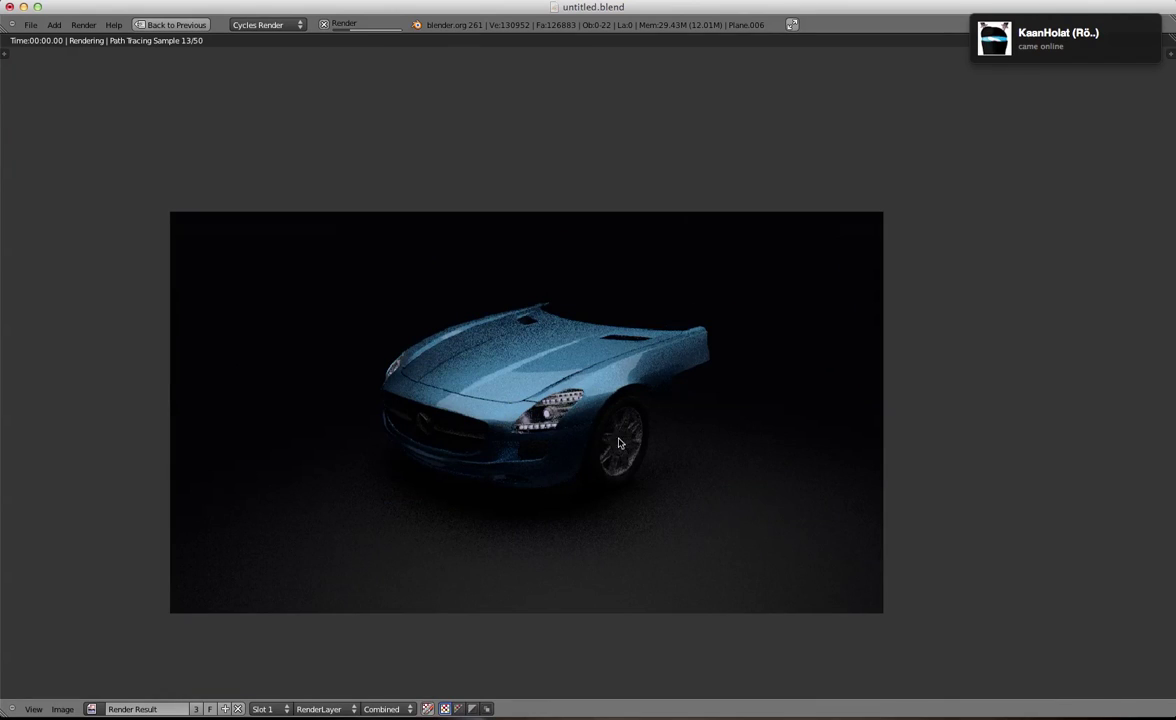
{"action": "scroll", "coordinate": [610, 430], "scroll_direction": "up", "scroll_amount": 3}
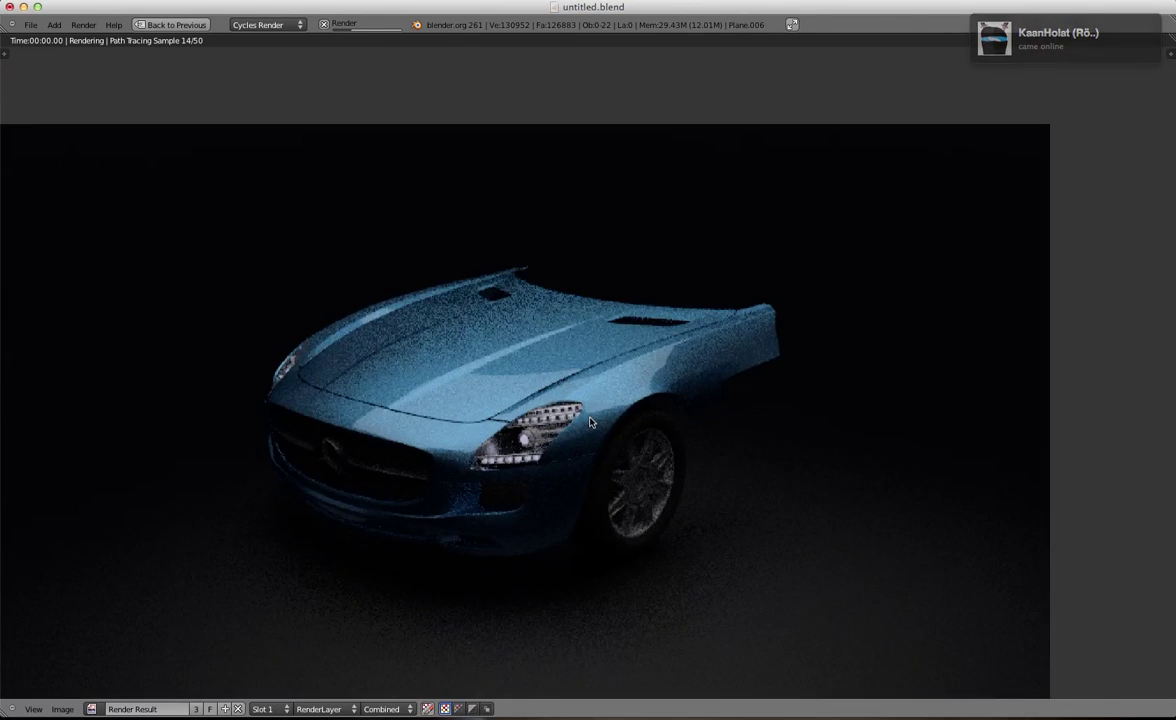
{"action": "scroll", "coordinate": [587, 418], "scroll_direction": "down", "scroll_amount": 1}
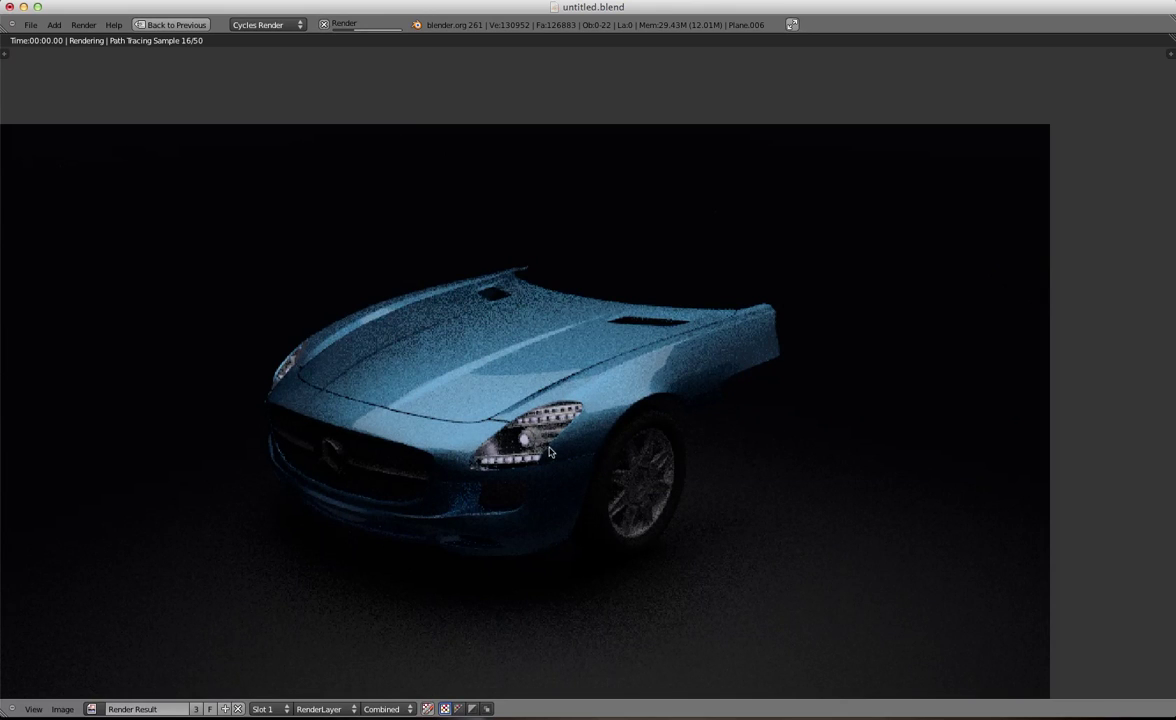
{"action": "scroll", "coordinate": [471, 495], "scroll_direction": "down", "scroll_amount": 2}
{"action": "scroll", "coordinate": [420, 420], "scroll_direction": "up", "scroll_amount": 1}
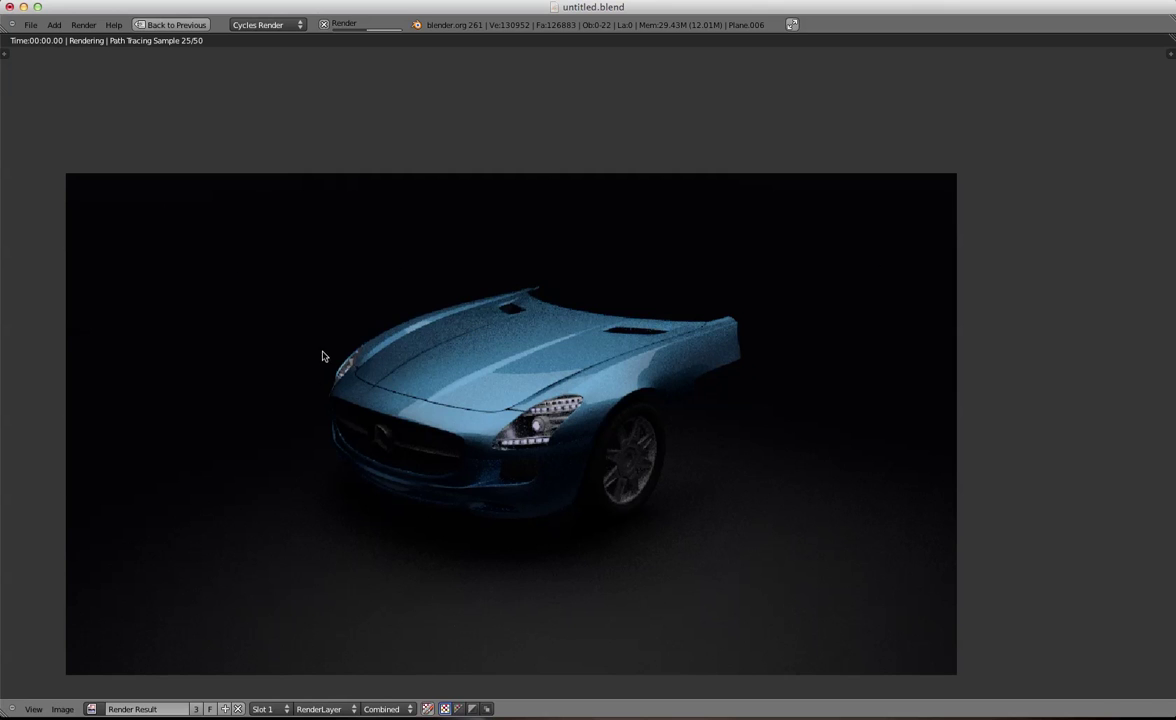
{"action": "scroll", "coordinate": [305, 377], "scroll_direction": "up", "scroll_amount": 2}
{"action": "scroll", "coordinate": [350, 345], "scroll_direction": "down", "scroll_amount": 3}
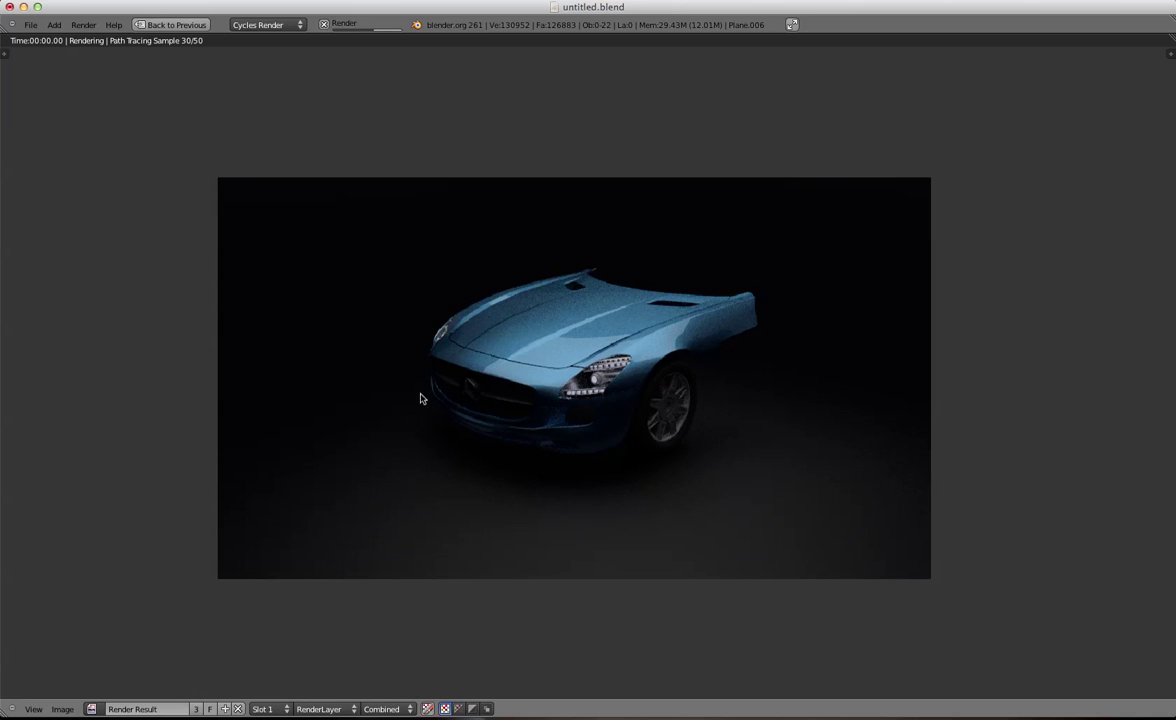
{"action": "middle_click_drag", "start_coordinate": [565, 301], "coordinate": [550, 264]}
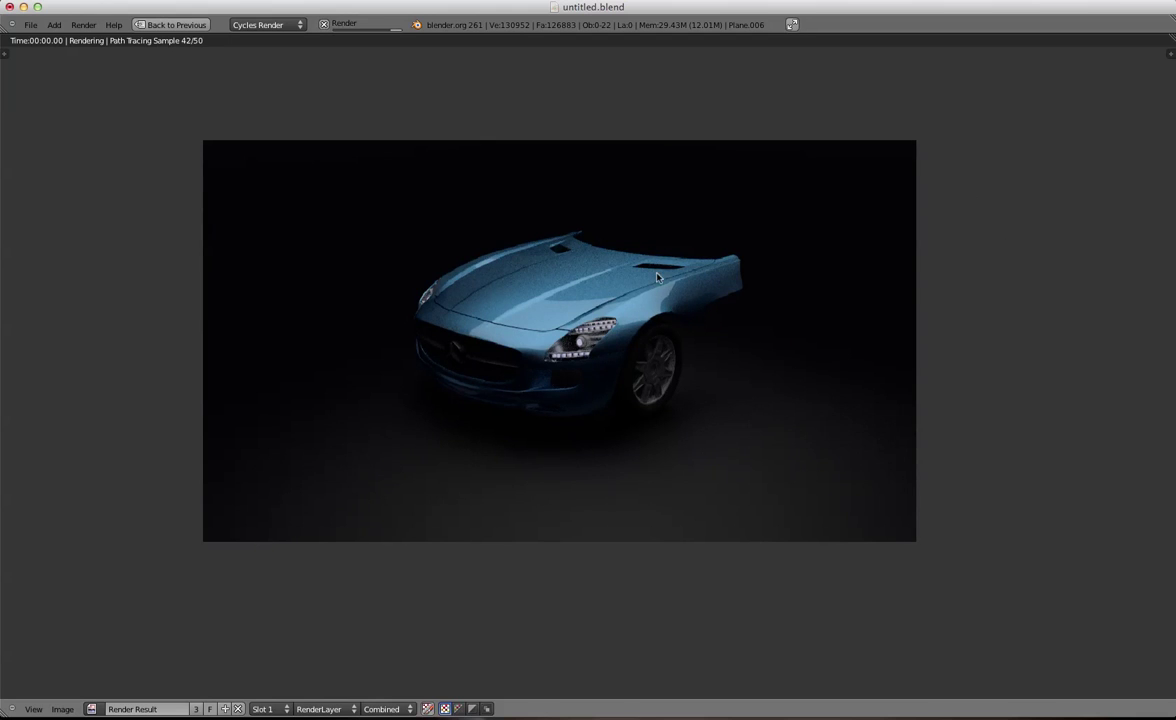
{"action": "scroll", "coordinate": [657, 277], "scroll_direction": "up", "scroll_amount": 3}
{"action": "scroll", "coordinate": [585, 408], "scroll_direction": "down", "scroll_amount": 1}
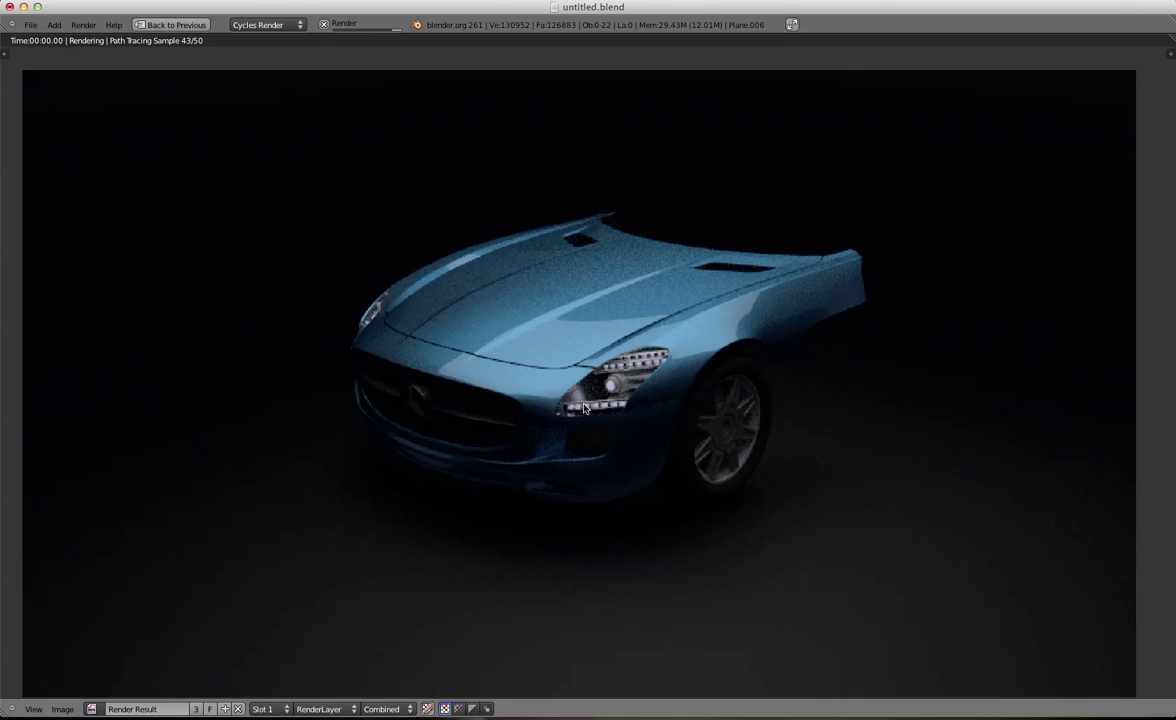
{"action": "scroll", "coordinate": [514, 374], "scroll_direction": "down", "scroll_amount": 1}
{"action": "scroll", "coordinate": [488, 364], "scroll_direction": "down", "scroll_amount": 1}
{"action": "scroll", "coordinate": [486, 369], "scroll_direction": "up", "scroll_amount": 1}
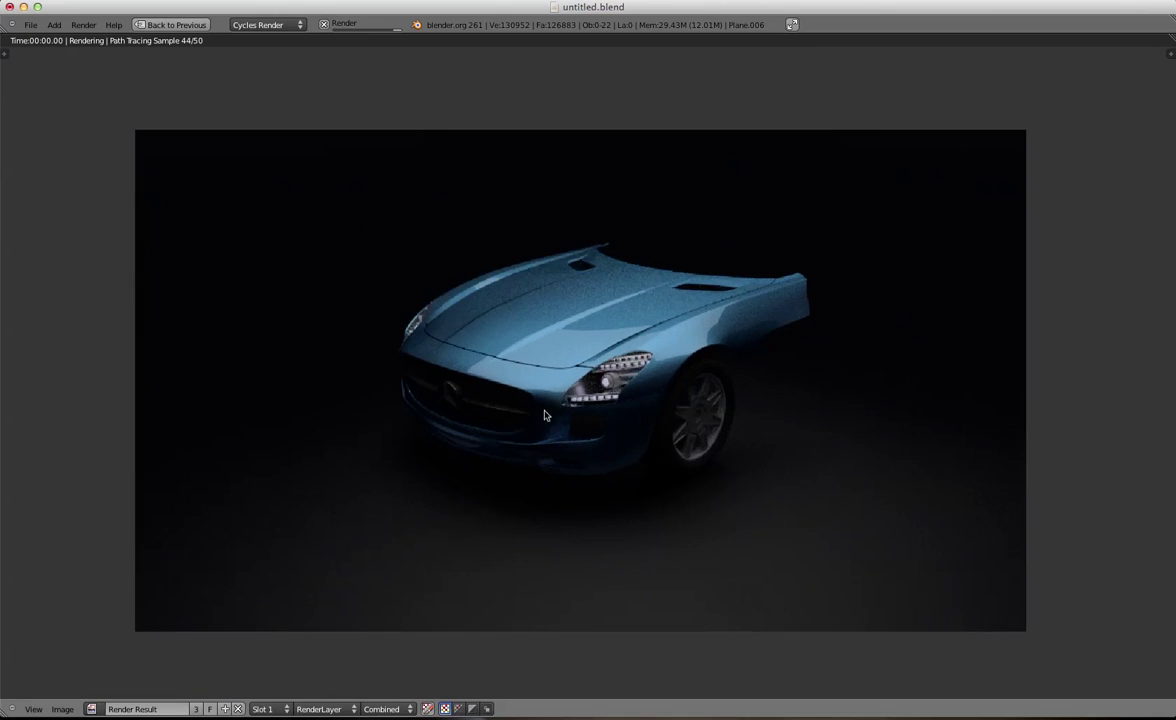
{"action": "middle_click_drag", "start_coordinate": [348, 147], "coordinate": [320, 108]}
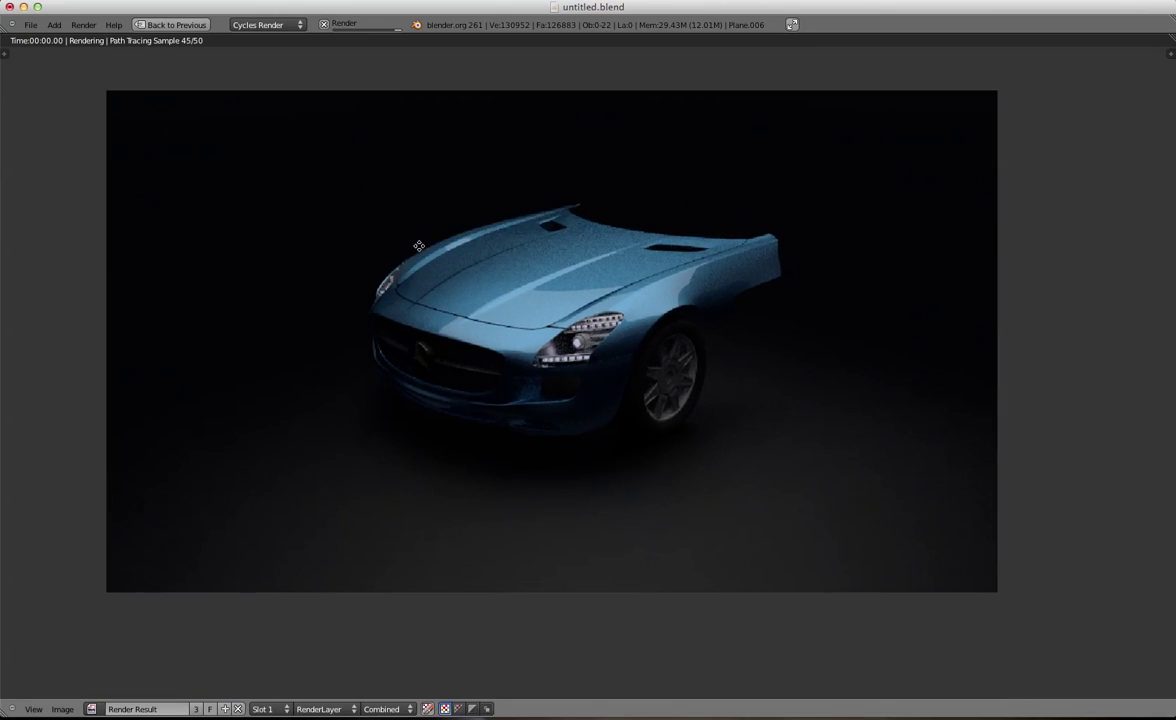
{"action": "middle_click_drag", "start_coordinate": [421, 247], "coordinate": [441, 296]}
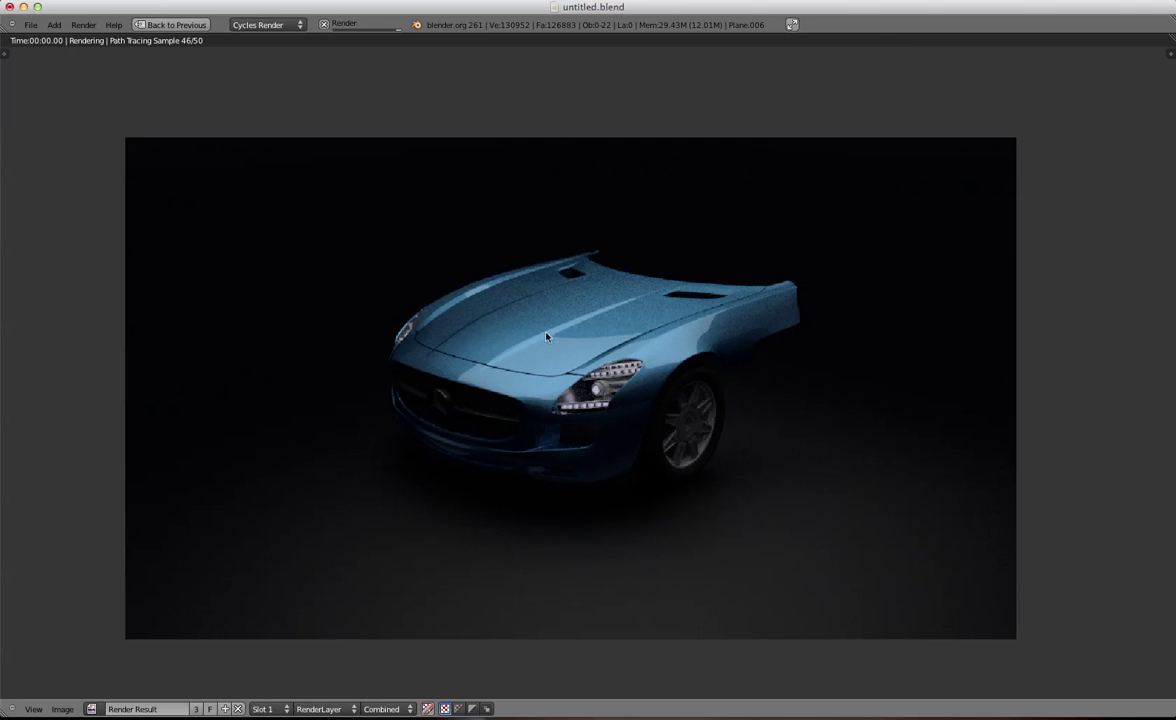
{"action": "scroll", "coordinate": [534, 383], "scroll_direction": "up", "scroll_amount": 6}
{"action": "scroll", "coordinate": [475, 407], "scroll_direction": "down", "scroll_amount": 8}
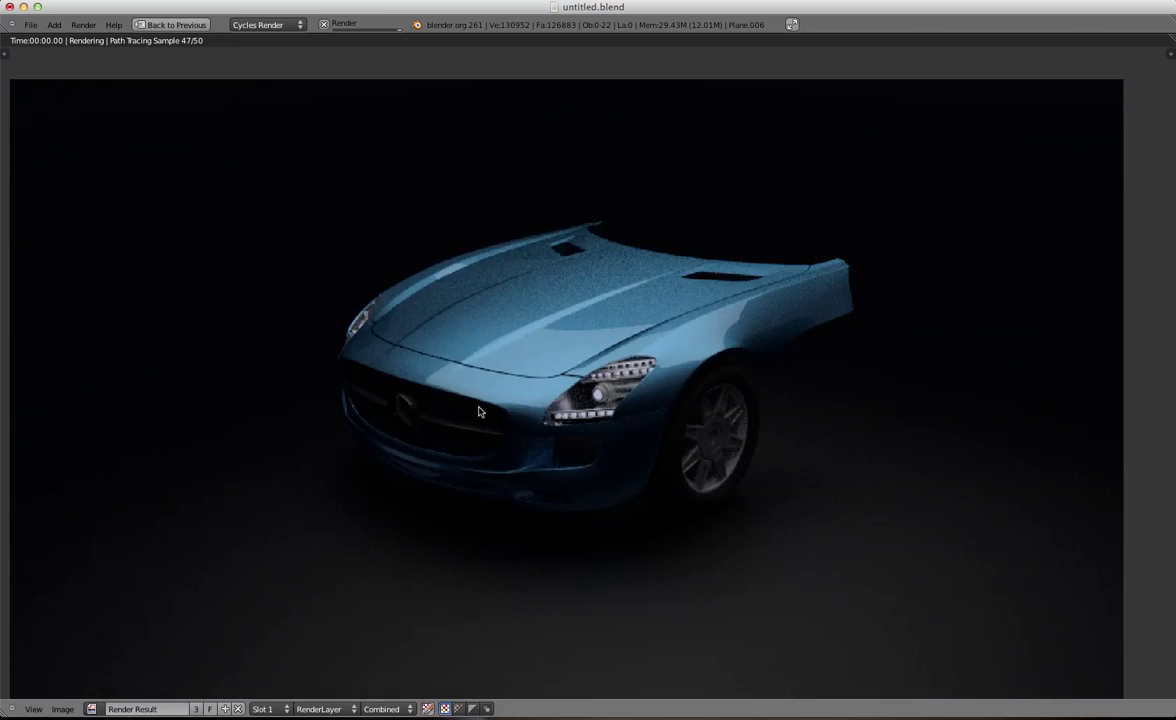
{"action": "scroll", "coordinate": [479, 410], "scroll_direction": "up", "scroll_amount": 2}
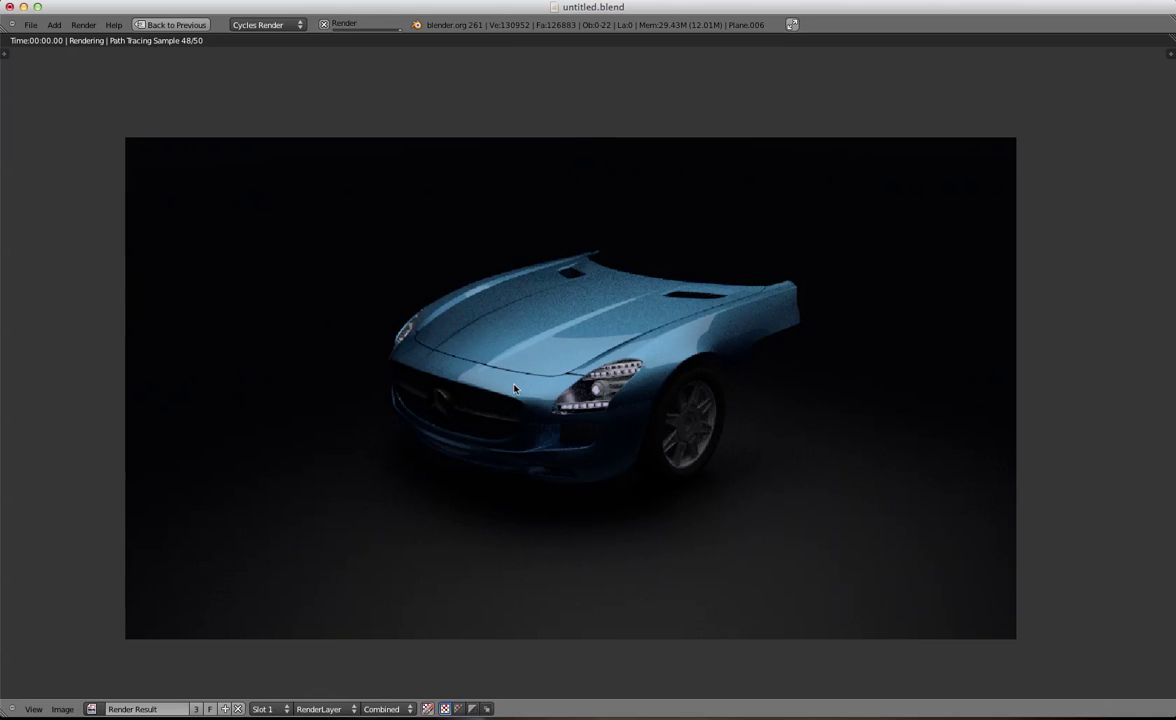
{"action": "scroll", "coordinate": [516, 388], "scroll_direction": "up", "scroll_amount": 4}
{"action": "scroll", "coordinate": [516, 395], "scroll_direction": "down", "scroll_amount": 2}
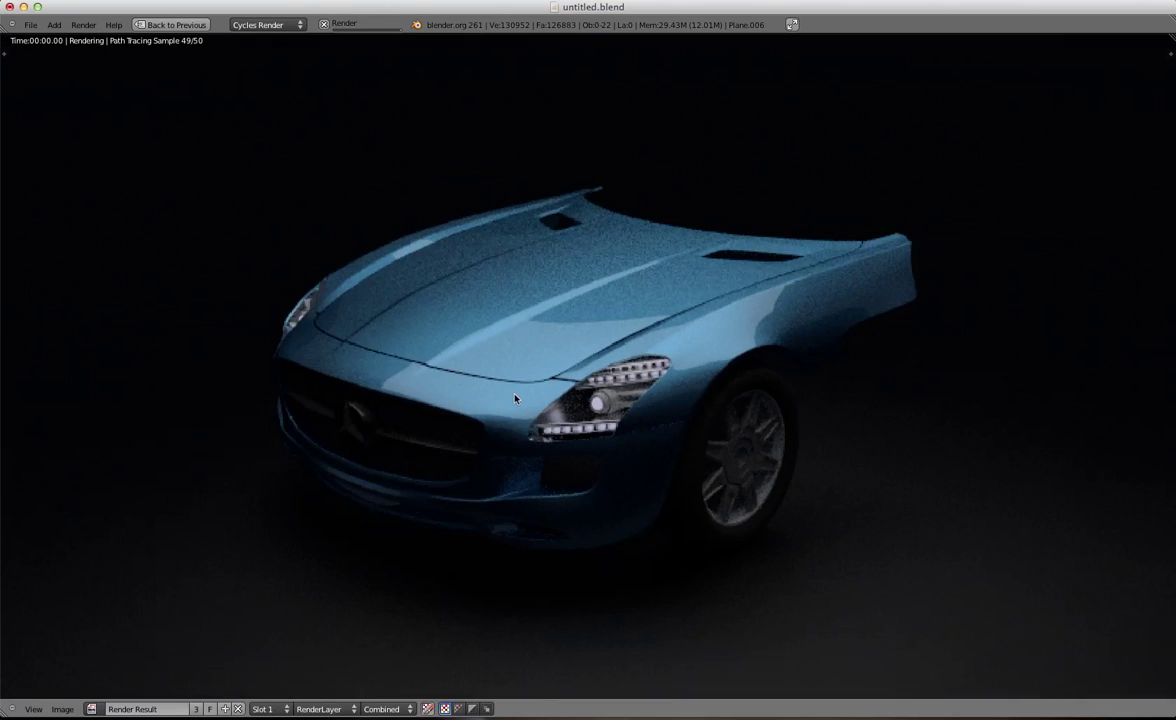
{"action": "scroll", "coordinate": [516, 399], "scroll_direction": "down", "scroll_amount": 2}
{"action": "scroll", "coordinate": [522, 384], "scroll_direction": "up", "scroll_amount": 2}
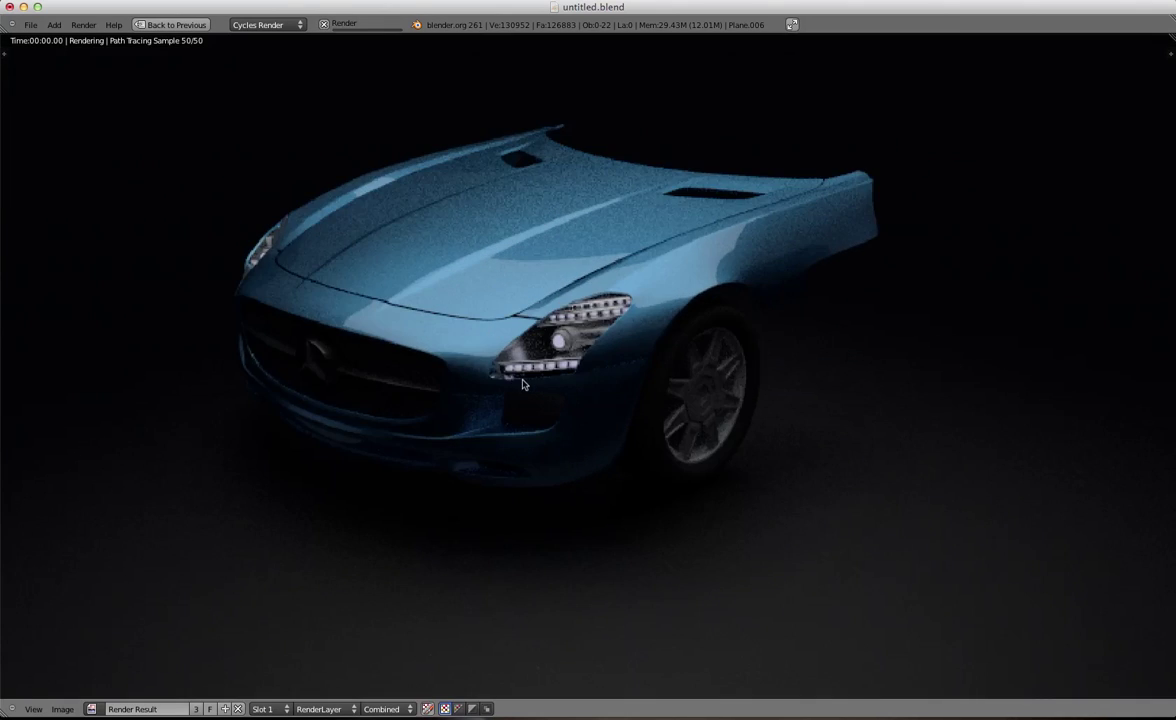
{"action": "scroll", "coordinate": [513, 294], "scroll_direction": "up", "scroll_amount": 1}
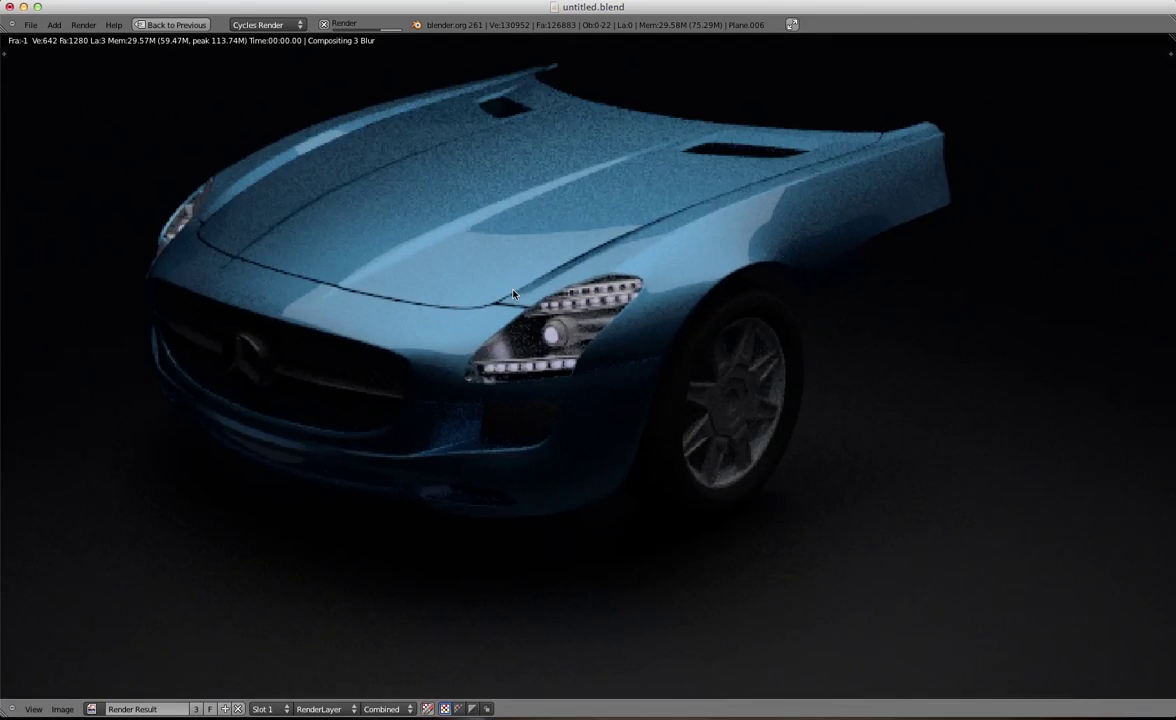
Inspect the glow on the bodywork and headlight in the composited render, and close the full-screen view
{"action": "scroll", "coordinate": [508, 295], "scroll_direction": "down", "scroll_amount": 1}
{"action": "scroll", "coordinate": [485, 211], "scroll_direction": "down", "scroll_amount": 2}
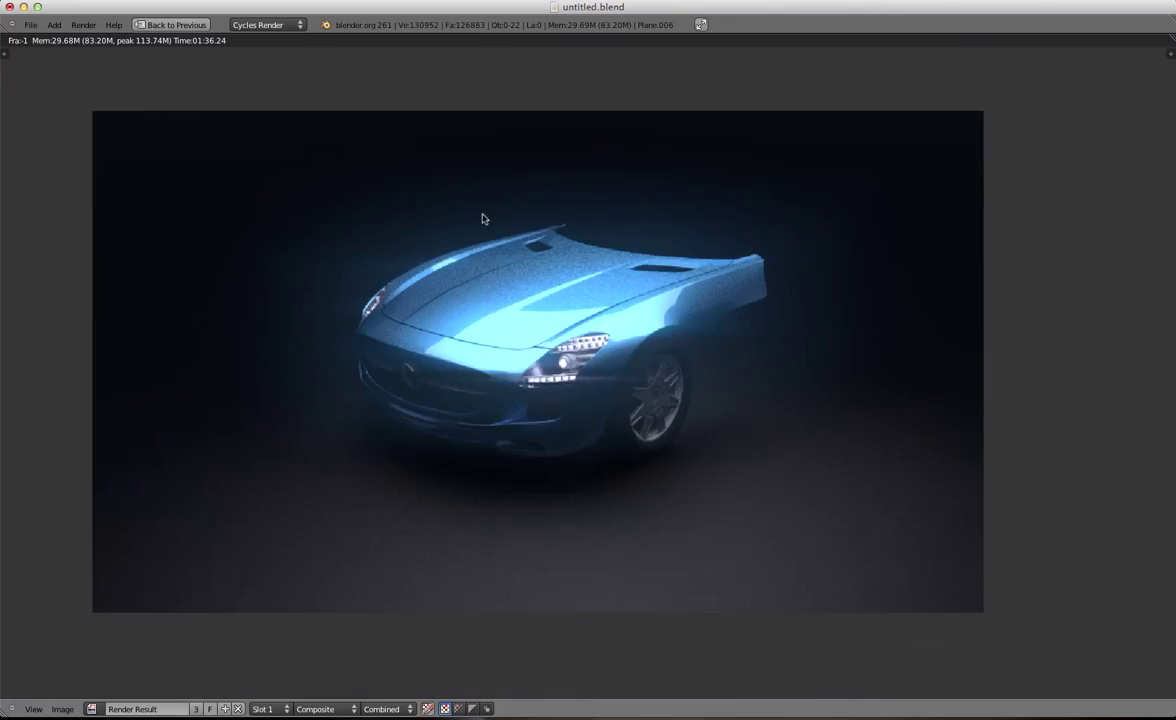
{"action": "scroll", "coordinate": [485, 211], "scroll_direction": "down", "scroll_amount": 1}
{"action": "scroll", "coordinate": [500, 270], "scroll_direction": "up", "scroll_amount": 3}
{"action": "scroll", "coordinate": [510, 310], "scroll_direction": "down", "scroll_amount": 3}
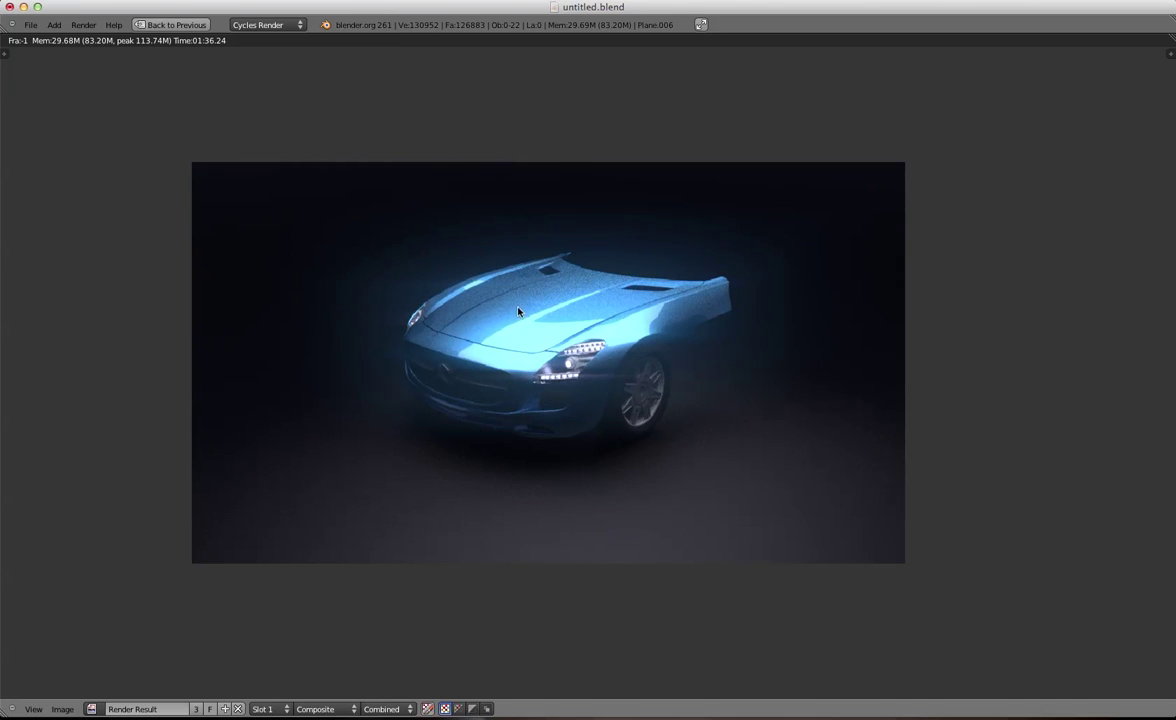
{"action": "scroll", "coordinate": [638, 346], "scroll_direction": "up", "scroll_amount": 1}
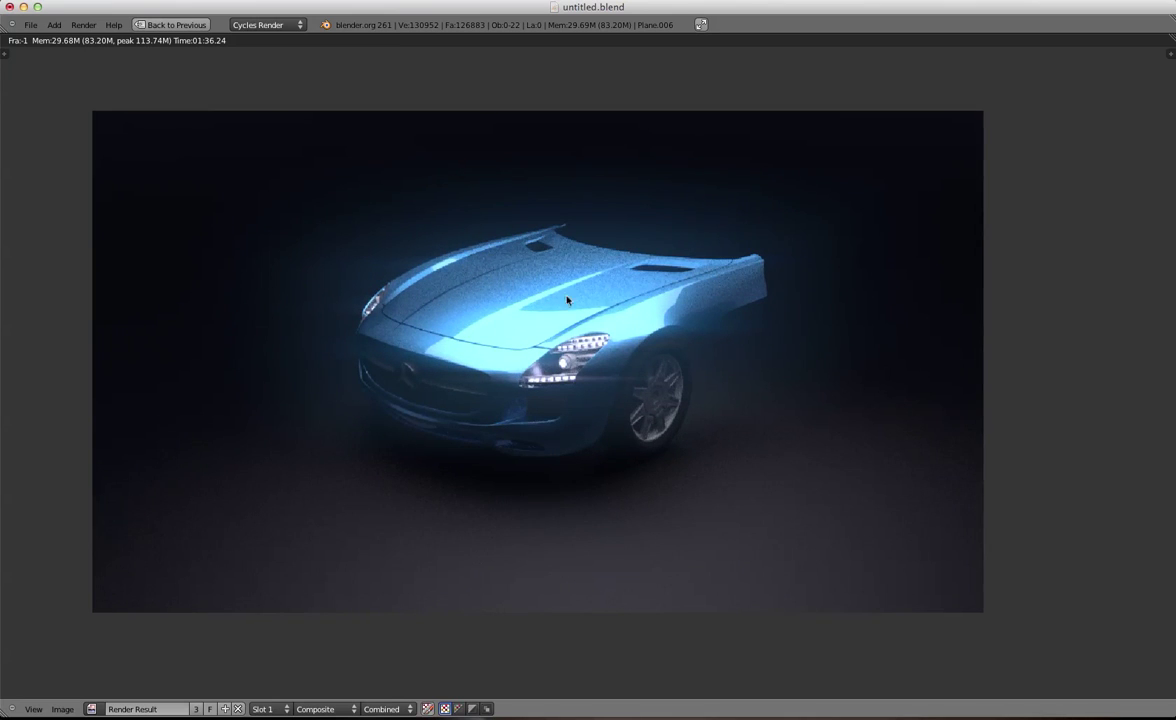
{"action": "key", "text": "Escape"}
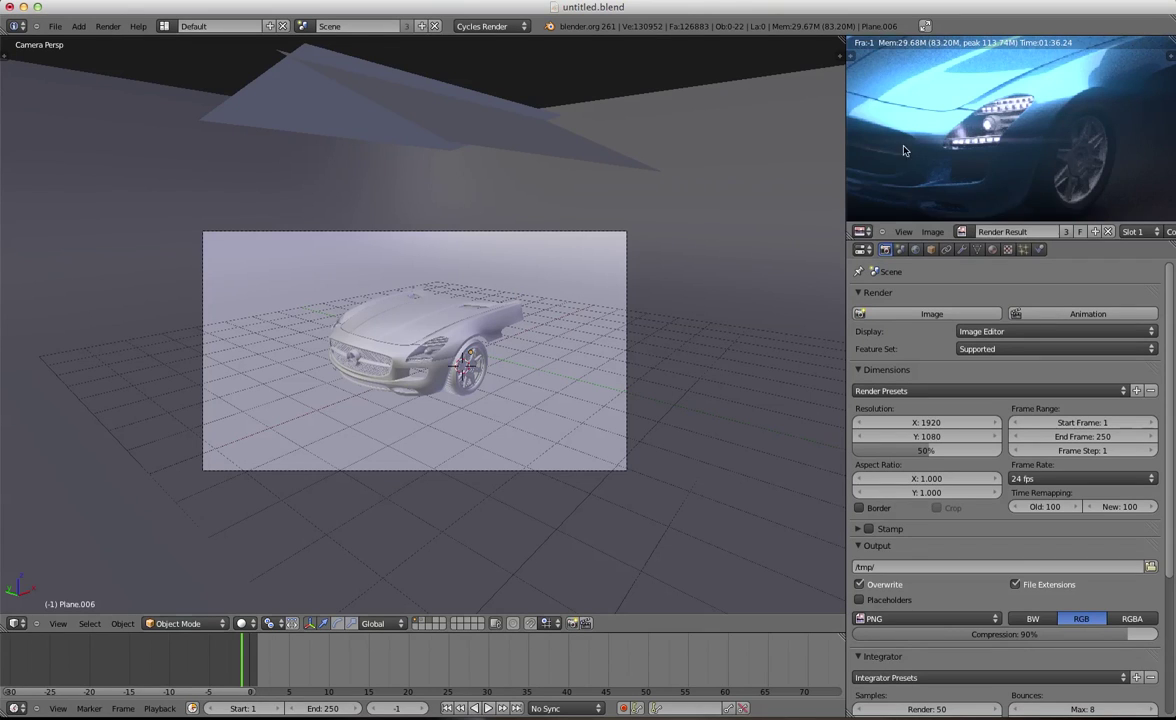
{"action": "scroll", "coordinate": [855, 163], "scroll_direction": "down", "scroll_amount": 3}
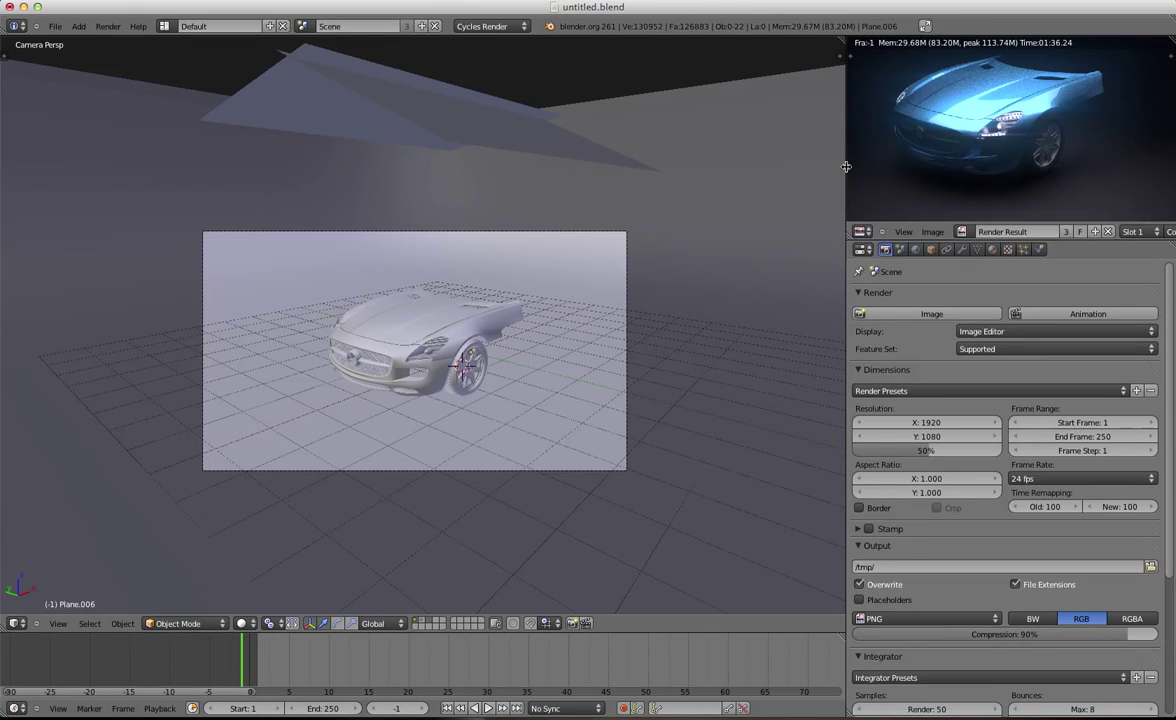
Widen the render preview and properties editors, and switch the screen layout to Compositing with the node network and render in view
{"action": "left_click_drag", "start_coordinate": [846, 166], "coordinate": [741, 166]}
{"action": "left_click", "coordinate": [164, 26]}
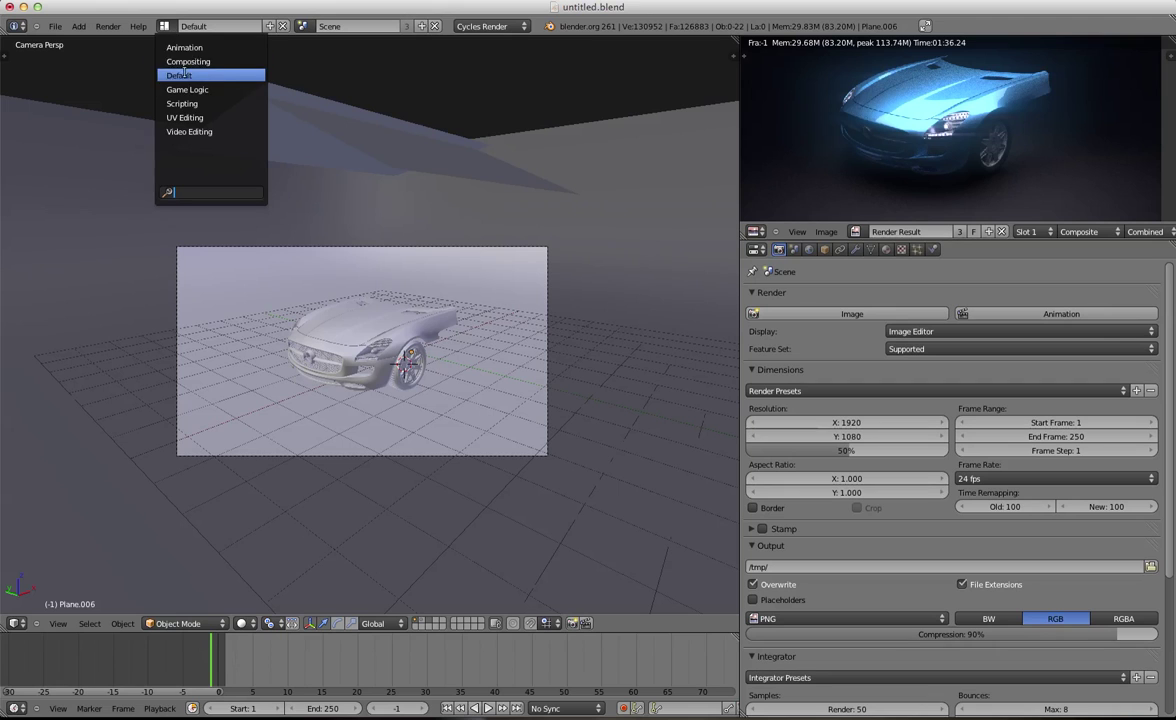
{"action": "left_click", "coordinate": [187, 61]}
{"action": "scroll", "coordinate": [240, 378], "scroll_direction": "down", "scroll_amount": 3}
{"action": "scroll", "coordinate": [344, 172], "scroll_direction": "down", "scroll_amount": 6}
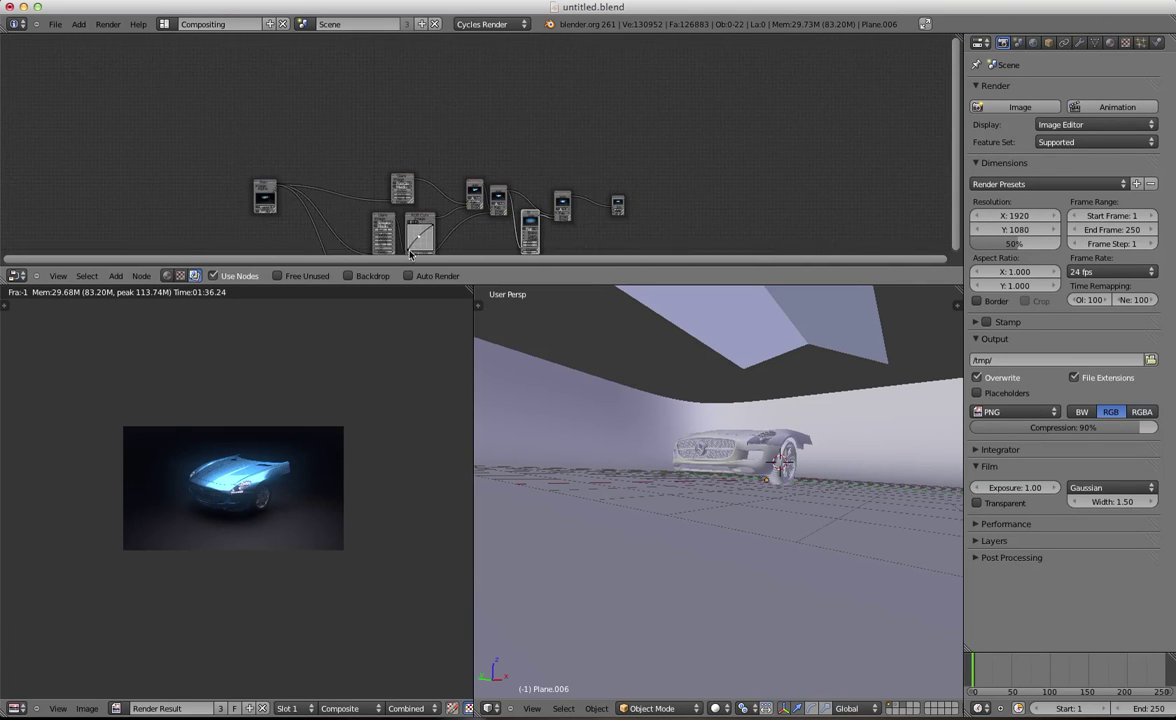
{"action": "middle_click_drag", "start_coordinate": [409, 256], "coordinate": [407, 214]}
{"action": "scroll", "coordinate": [280, 422], "scroll_direction": "up", "scroll_amount": 5}
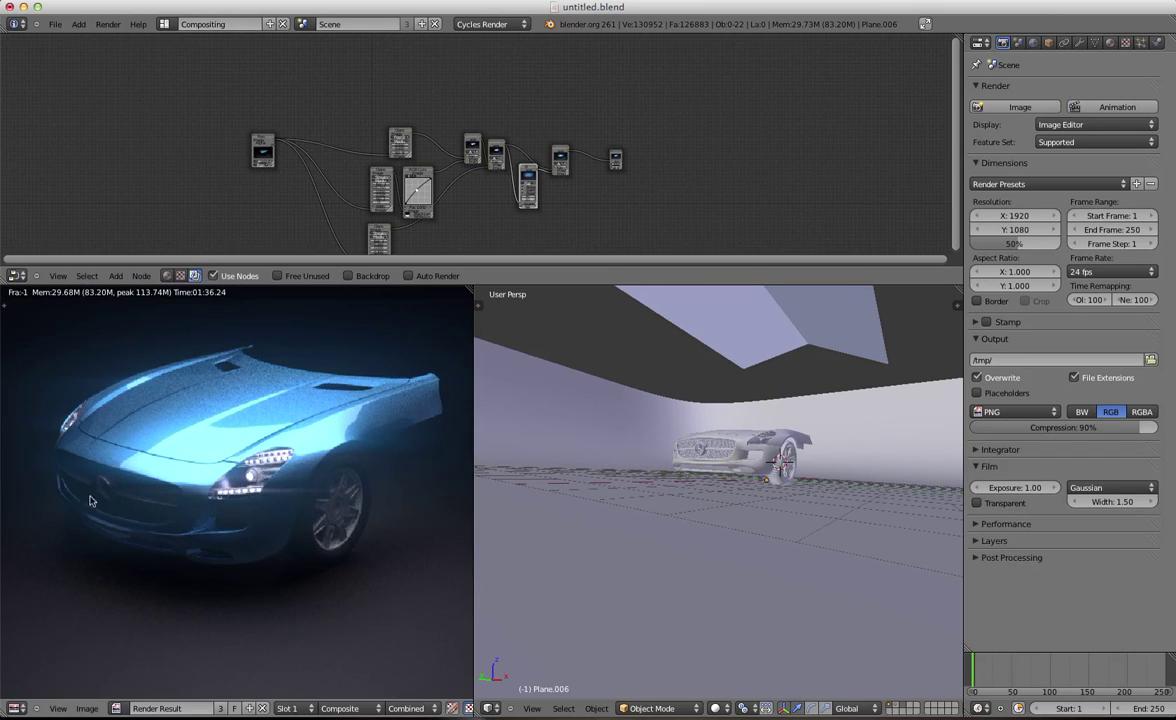
Move the render layer input node slightly down and to the right in the compositing network
{"action": "scroll", "coordinate": [226, 427], "scroll_direction": "down", "scroll_amount": 1}
{"action": "left_click_drag", "start_coordinate": [258, 136], "coordinate": [268, 147]}
{"action": "scroll", "coordinate": [257, 446], "scroll_direction": "down", "scroll_amount": 6}
{"action": "scroll", "coordinate": [257, 446], "scroll_direction": "up", "scroll_amount": 3}
{"action": "scroll", "coordinate": [330, 150], "scroll_direction": "up", "scroll_amount": 1}
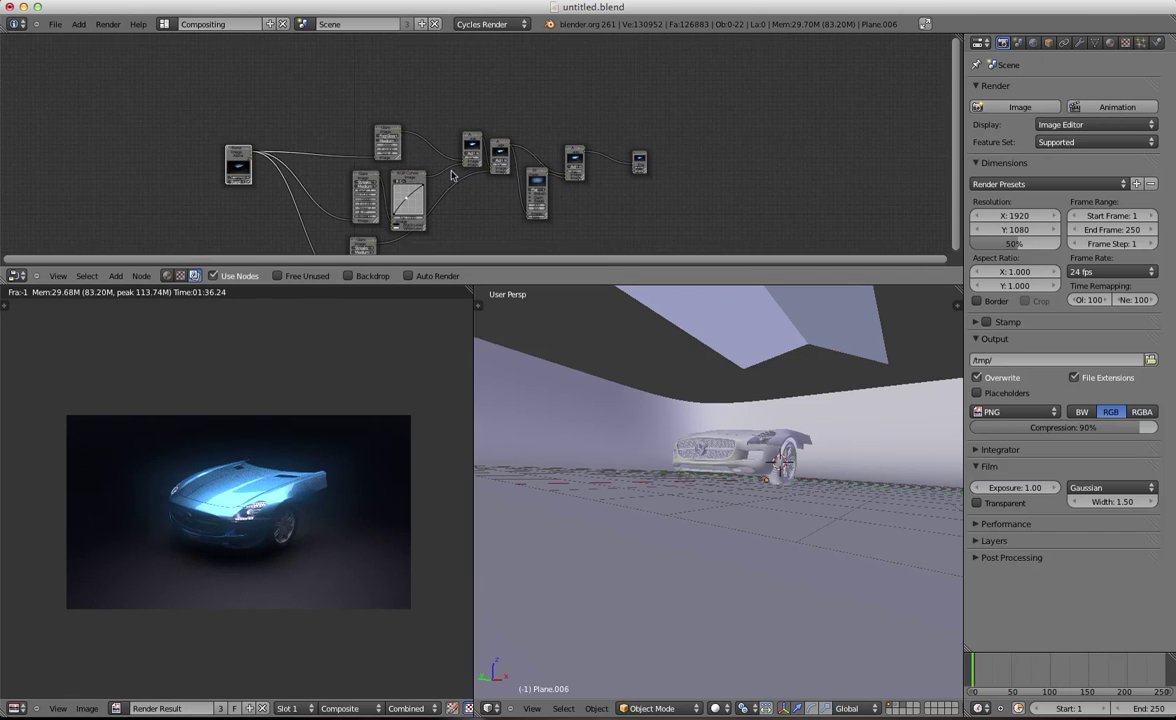
Move the render layer node and the Composite node up, clear of the existing glow network
{"action": "middle_click_drag", "start_coordinate": [555, 229], "coordinate": [585, 192]}
{"action": "left_click_drag", "start_coordinate": [229, 103], "coordinate": [294, 47]}
{"action": "middle_click_drag", "start_coordinate": [336, 68], "coordinate": [336, 178]}
{"action": "left_click_drag", "start_coordinate": [279, 161], "coordinate": [316, 89]}
{"action": "left_click", "coordinate": [167, 276]}
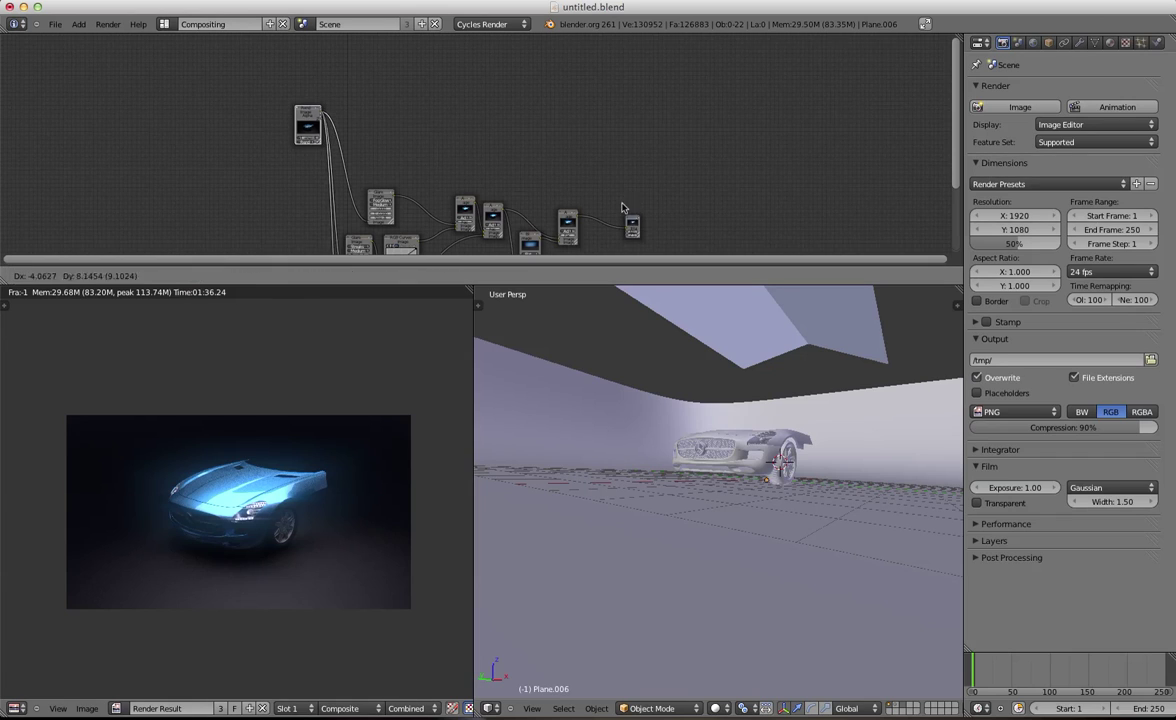
{"action": "left_click_drag", "start_coordinate": [635, 228], "coordinate": [452, 84]}
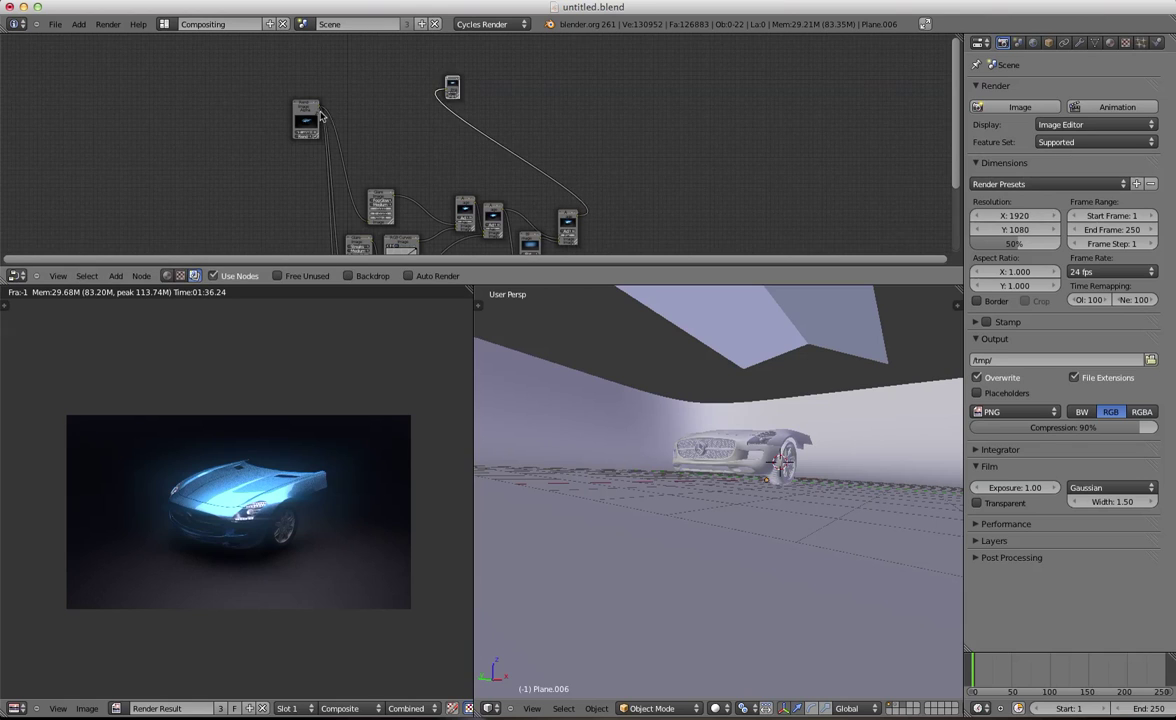
Link the render layer's image straight to the Composite node and detach the Fog Glow and Streaks glare nodes from the render layer
{"action": "scroll", "coordinate": [340, 120], "scroll_direction": "up", "scroll_amount": 4}
{"action": "left_click_drag", "start_coordinate": [294, 137], "coordinate": [549, 101]}
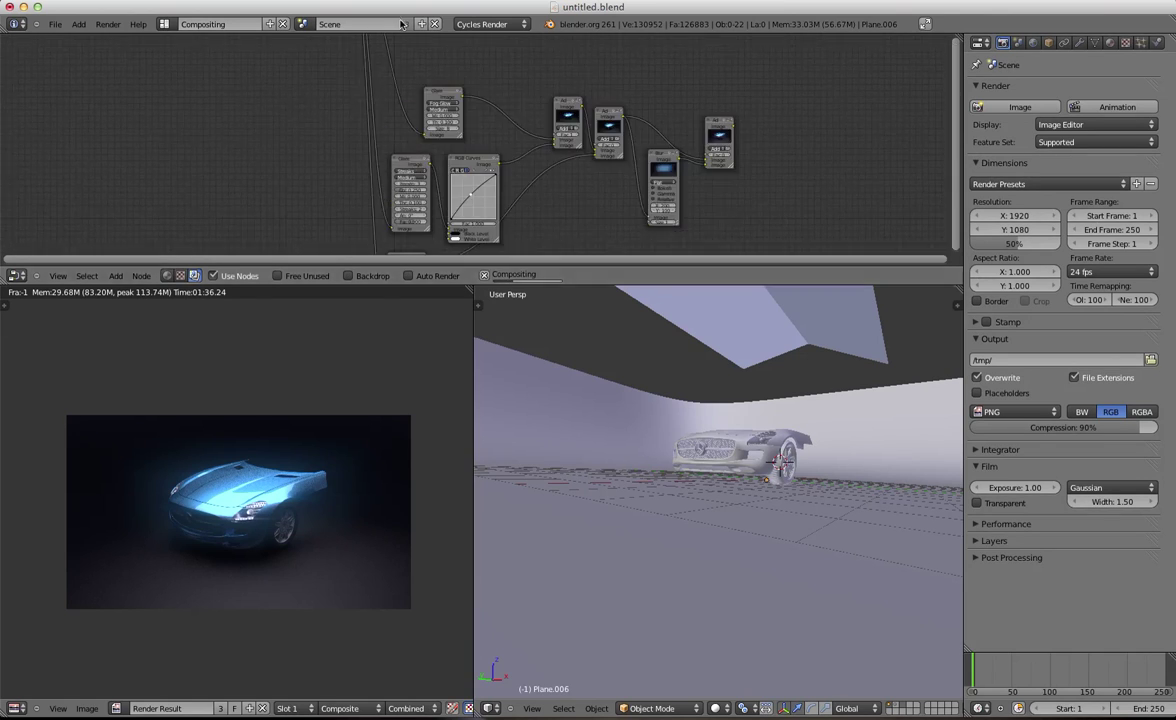
{"action": "left_click_drag", "start_coordinate": [425, 135], "coordinate": [355, 123]}
{"action": "middle_click_drag", "start_coordinate": [360, 141], "coordinate": [402, 87]}
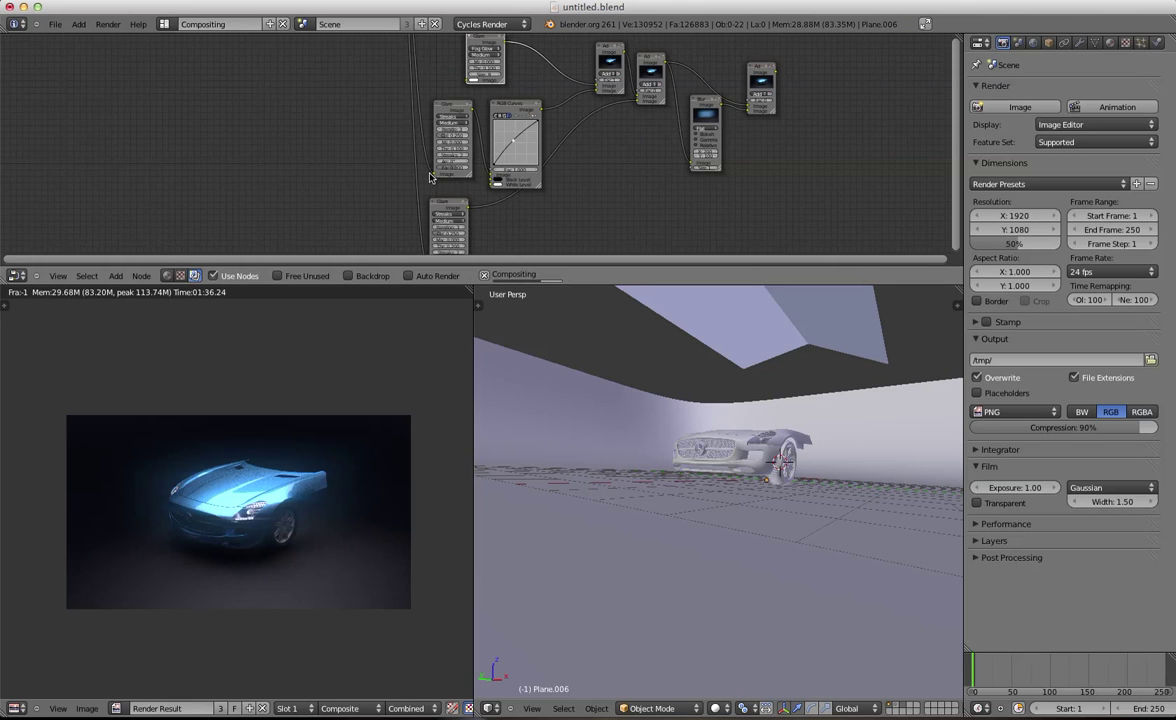
{"action": "left_click_drag", "start_coordinate": [434, 174], "coordinate": [357, 141]}
{"action": "middle_click_drag", "start_coordinate": [404, 163], "coordinate": [416, 82]}
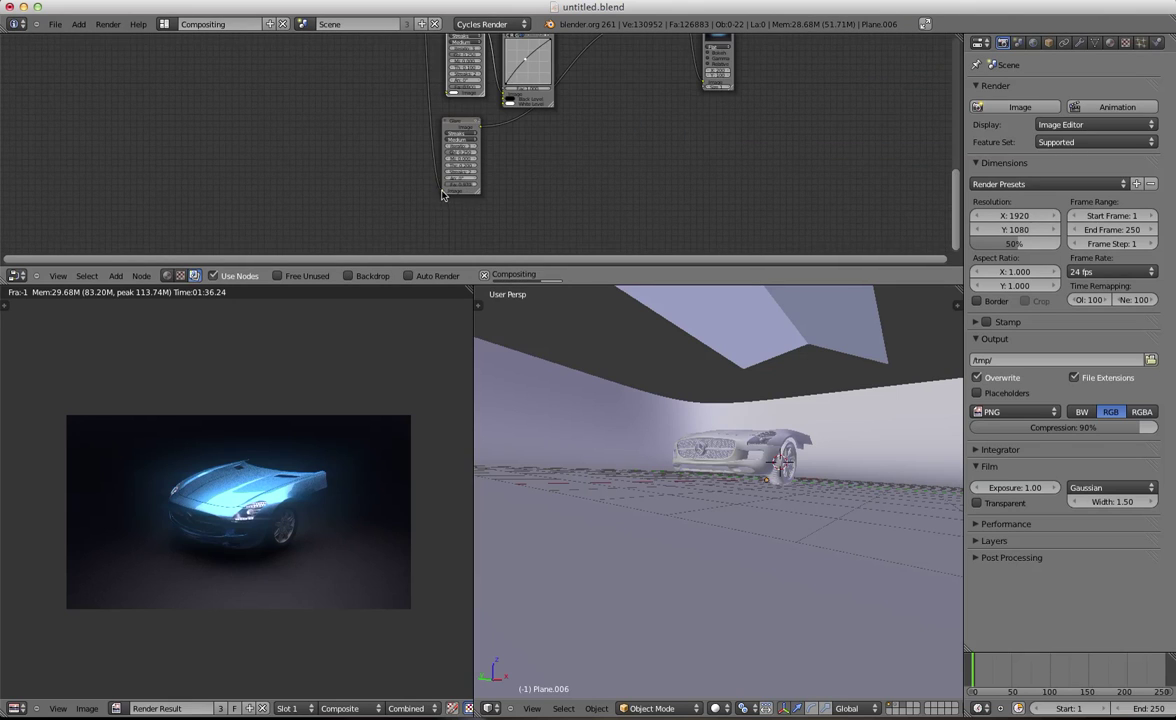
Box-select the old glow nodes and move them far below the render layer and Composite nodes
{"action": "scroll", "coordinate": [491, 150], "scroll_direction": "down", "scroll_amount": 4}
{"action": "key", "text": "b"}
{"action": "left_click_drag", "start_coordinate": [600, 62], "coordinate": [267, 262]}
{"action": "key", "text": "g"}
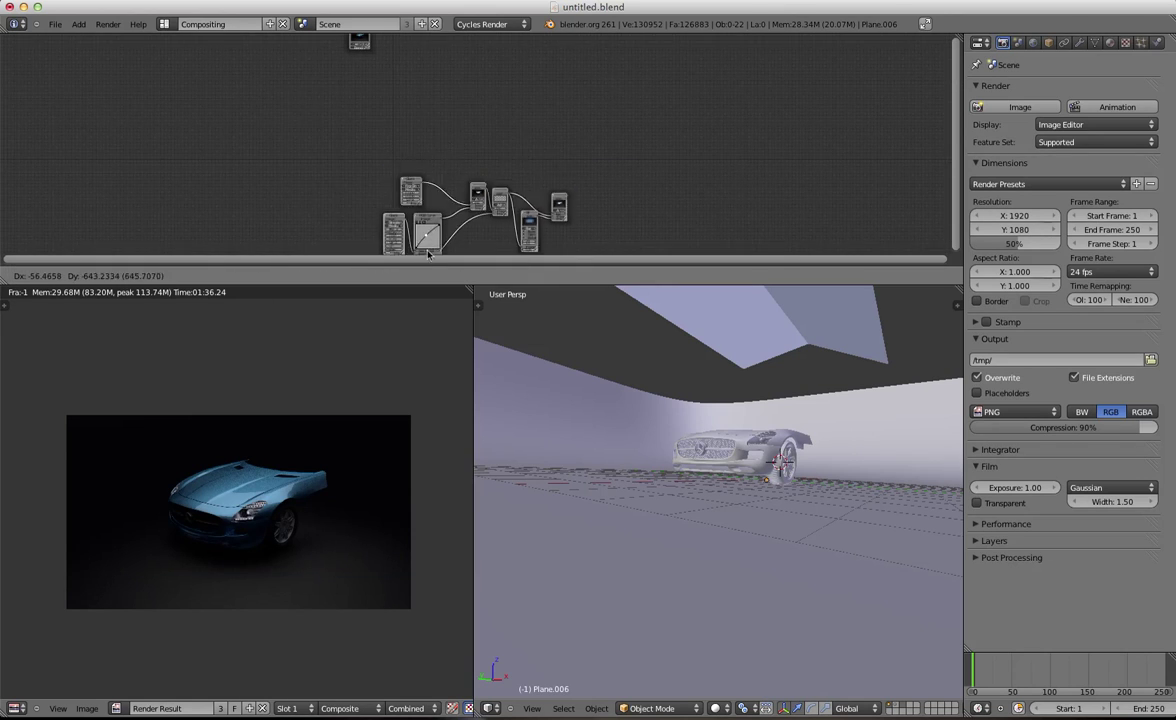
{"action": "left_click", "coordinate": [424, 321]}
Bring the Composite node closer to the render layer node
{"action": "middle_click_drag", "start_coordinate": [428, 111], "coordinate": [447, 221]}
{"action": "scroll", "coordinate": [464, 152], "scroll_direction": "up", "scroll_amount": 4}
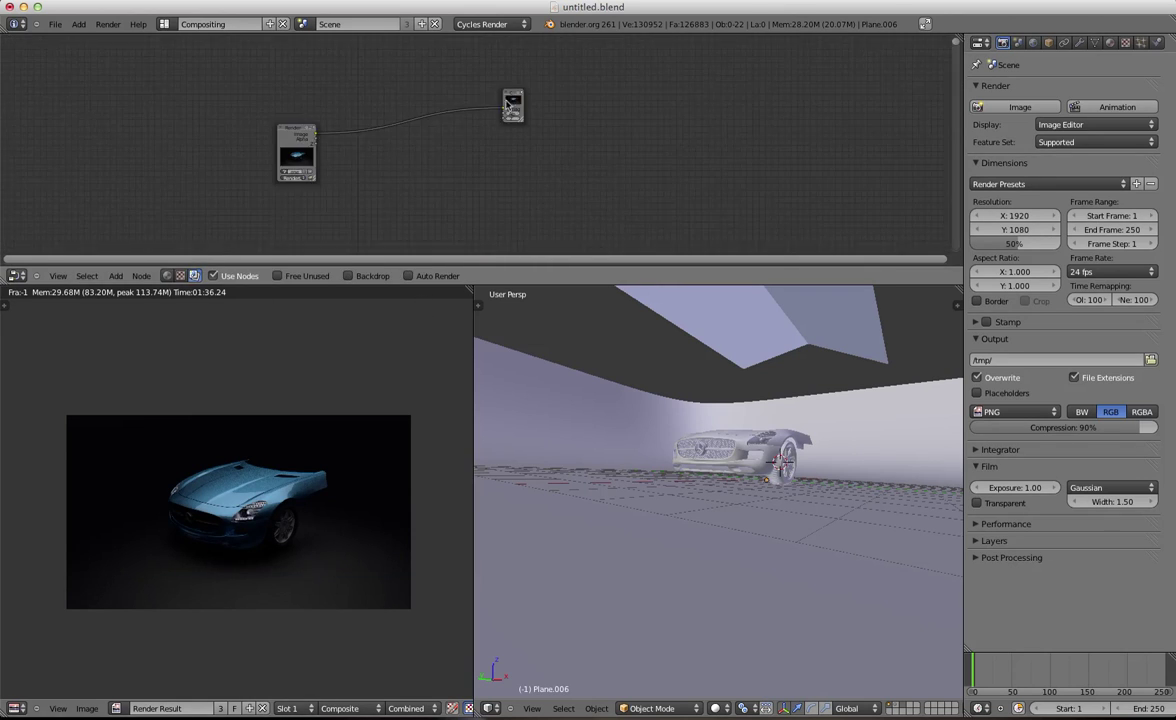
{"action": "left_click_drag", "start_coordinate": [512, 96], "coordinate": [380, 150]}
{"action": "scroll", "coordinate": [340, 157], "scroll_direction": "up", "scroll_amount": 6}
{"action": "scroll", "coordinate": [491, 186], "scroll_direction": "up", "scroll_amount": 4}
{"action": "middle_click_drag", "start_coordinate": [262, 165], "coordinate": [355, 133]}
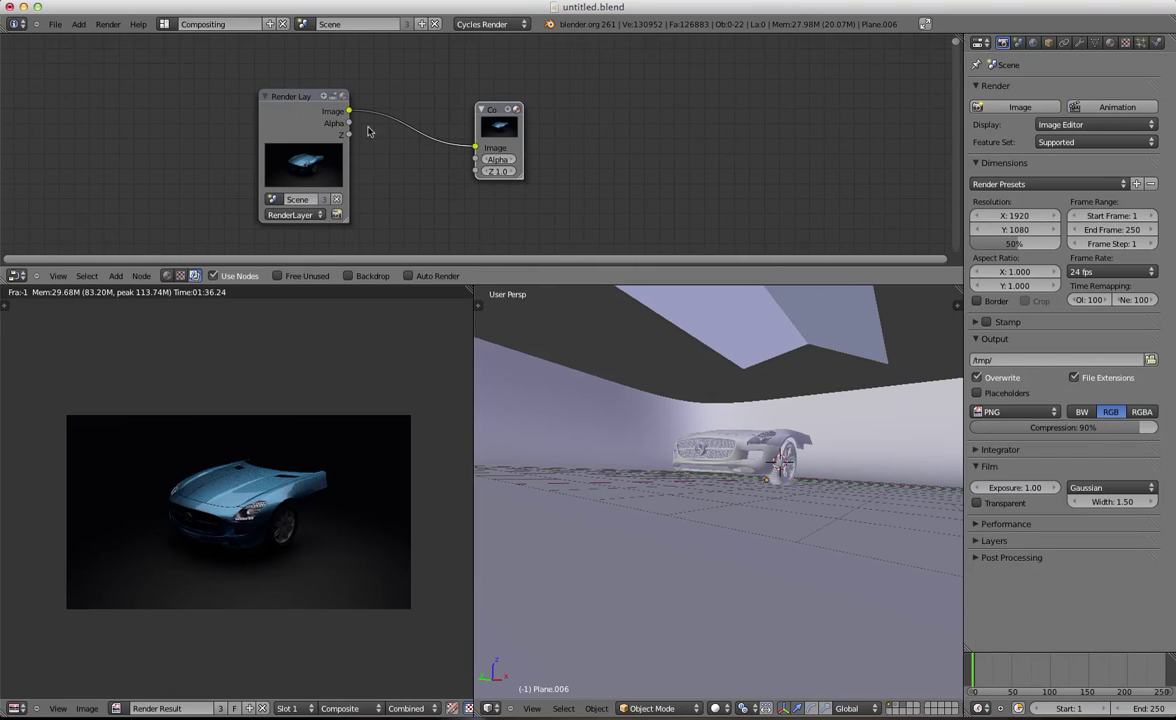
{"action": "scroll", "coordinate": [360, 130], "scroll_direction": "up", "scroll_amount": 1}
{"action": "scroll", "coordinate": [285, 356], "scroll_direction": "up", "scroll_amount": 4}
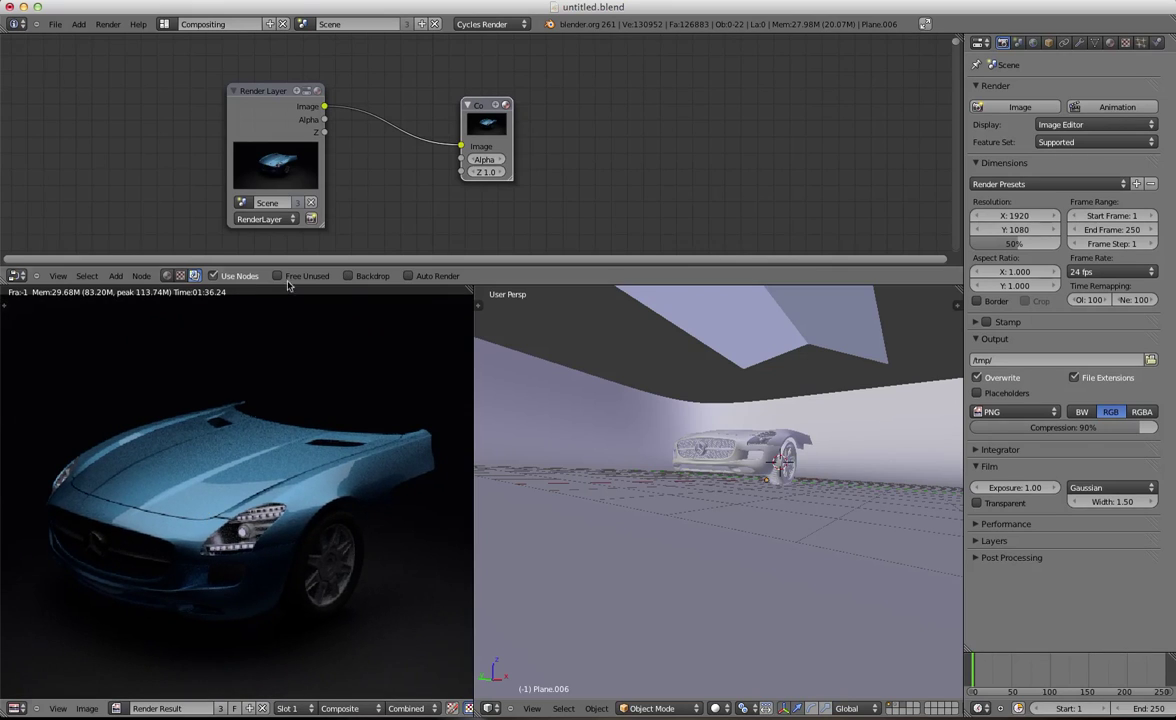
Shift the render layer node left to open up space before the Composite node
{"action": "left_click_drag", "start_coordinate": [244, 88], "coordinate": [107, 105]}
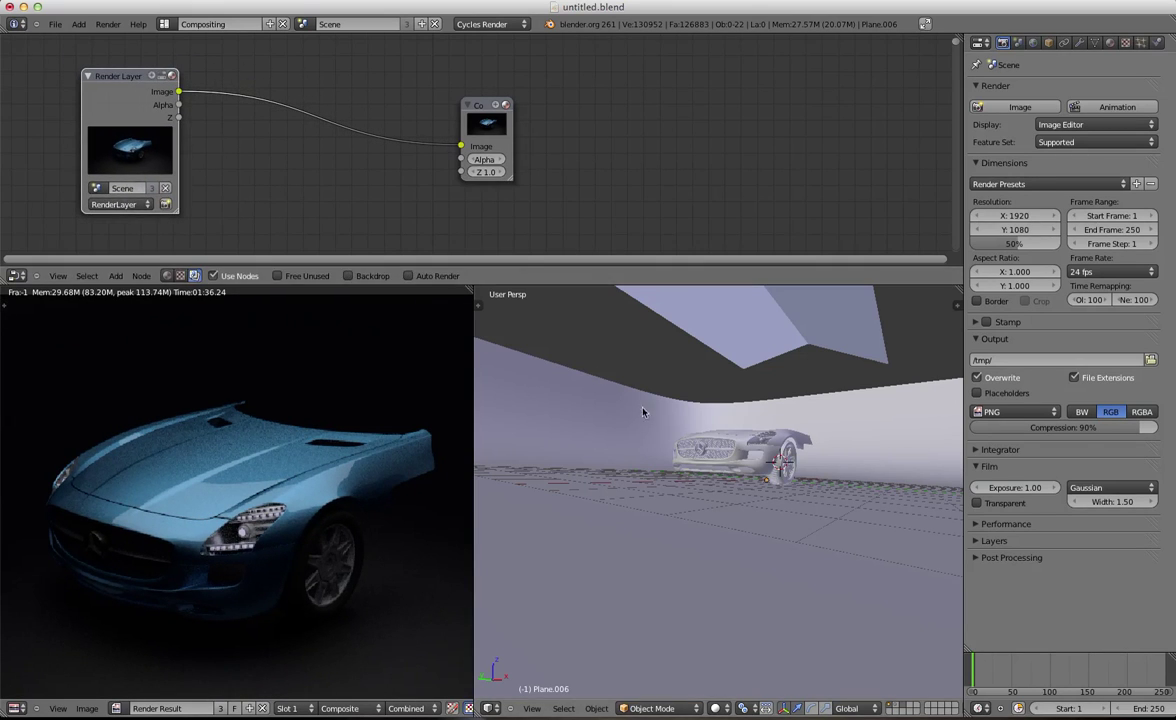
{"action": "scroll", "coordinate": [213, 548], "scroll_direction": "down", "scroll_amount": 2}
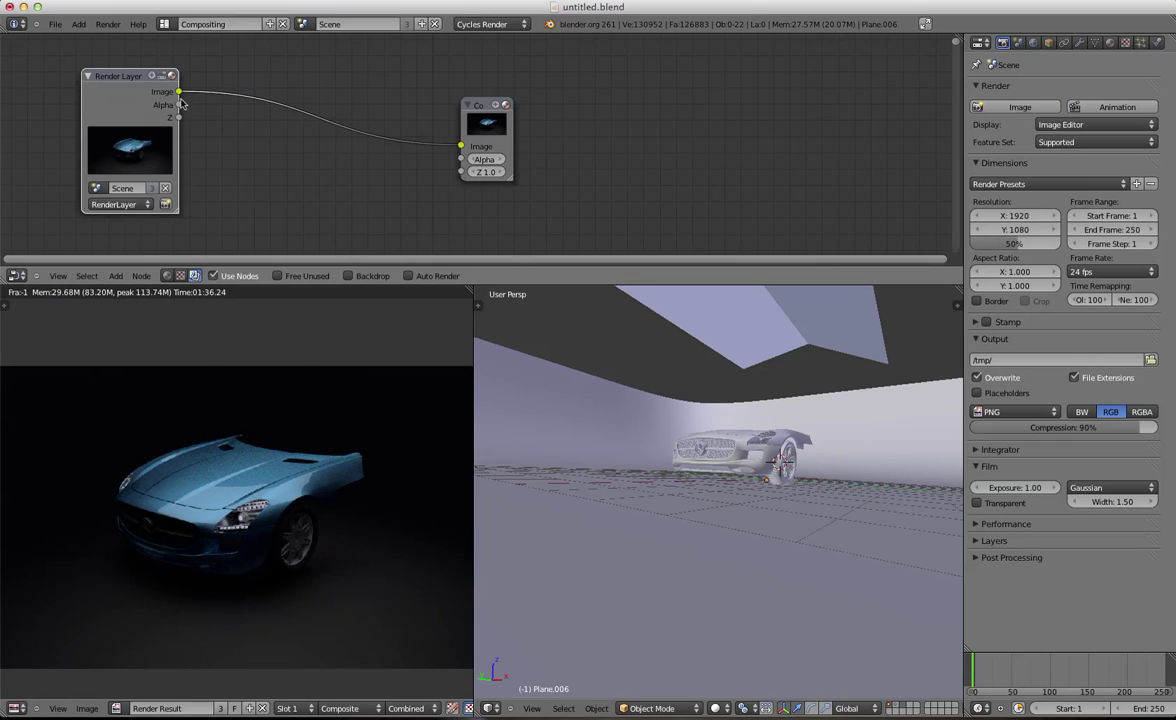
{"action": "left_click_drag", "start_coordinate": [139, 84], "coordinate": [107, 76]}
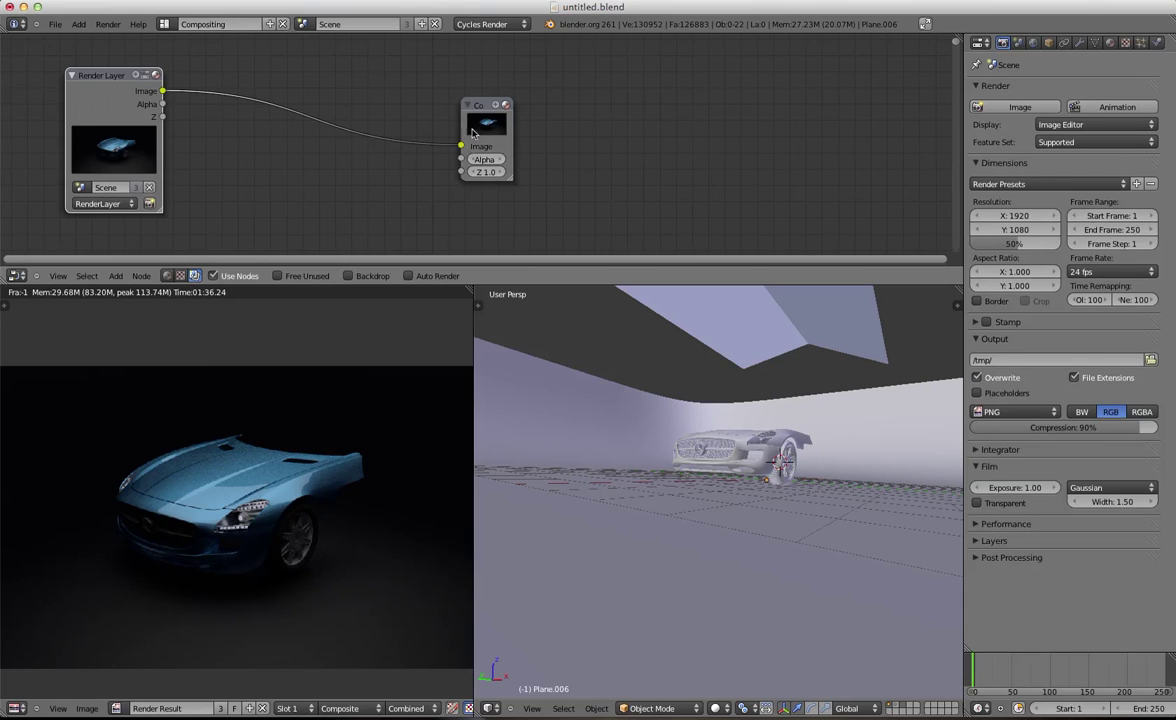
Widen the Composite node so its title and preview fit, and move it slightly up
{"action": "left_click_drag", "start_coordinate": [480, 104], "coordinate": [484, 94]}
{"action": "left_click_drag", "start_coordinate": [513, 174], "coordinate": [552, 171]}
{"action": "left_click_drag", "start_coordinate": [517, 106], "coordinate": [515, 86]}
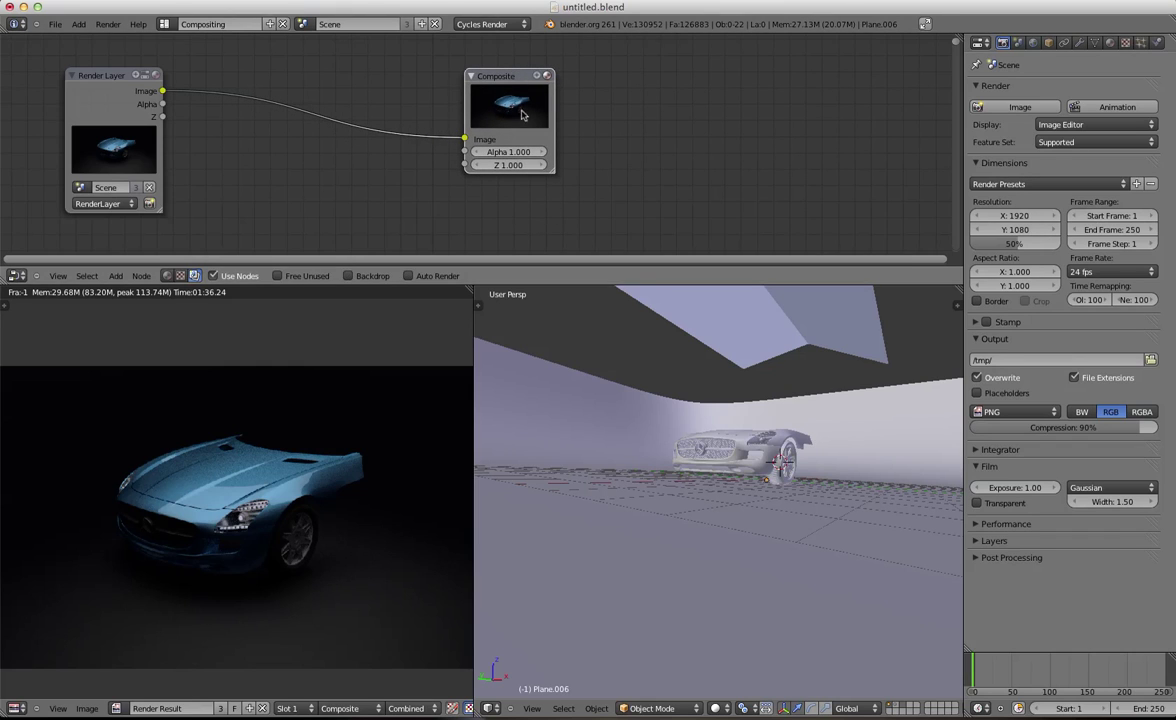
{"action": "scroll", "coordinate": [493, 110], "scroll_direction": "up", "scroll_amount": 1}
{"action": "key", "text": "ctrl+z"}
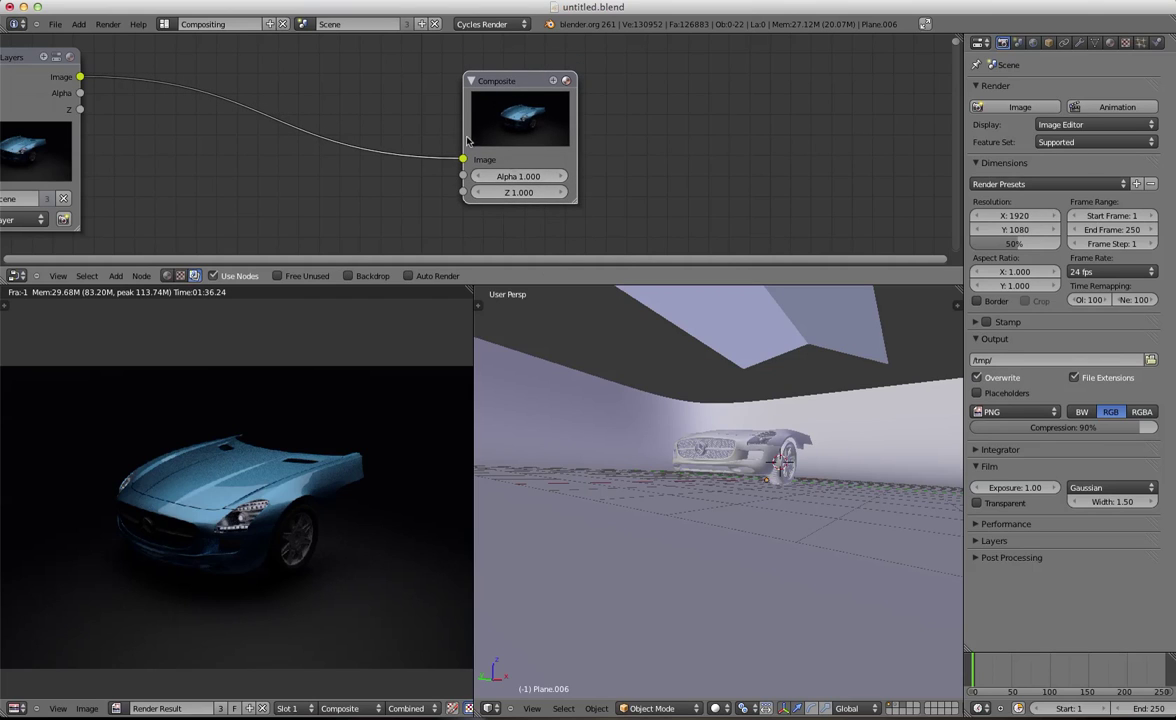
Move the Composite node far to the right and roughly level it with the render layer node
{"action": "scroll", "coordinate": [423, 516], "scroll_direction": "down", "scroll_amount": 2}
{"action": "scroll", "coordinate": [423, 516], "scroll_direction": "up", "scroll_amount": 1}
{"action": "left_click_drag", "start_coordinate": [522, 93], "coordinate": [720, 108]}
{"action": "scroll", "coordinate": [150, 111], "scroll_direction": "down", "scroll_amount": 2}
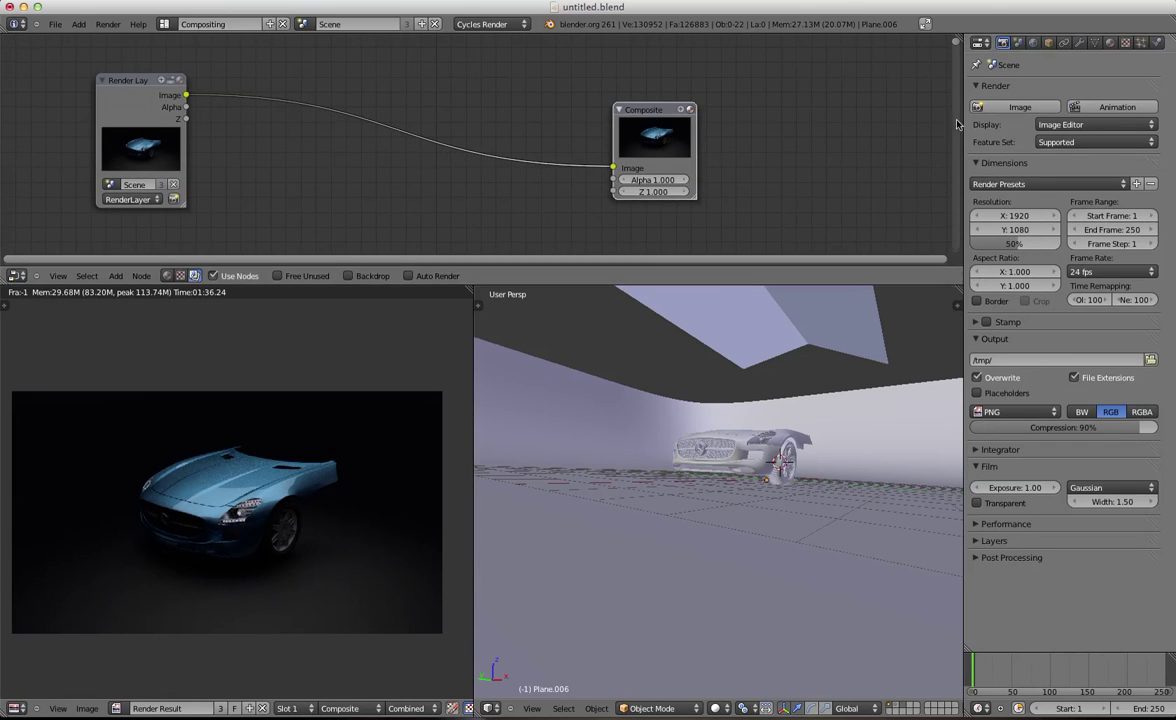
{"action": "left_click_drag", "start_coordinate": [640, 107], "coordinate": [1045, 61]}
{"action": "scroll", "coordinate": [608, 194], "scroll_direction": "down", "scroll_amount": 3}
{"action": "scroll", "coordinate": [608, 195], "scroll_direction": "down", "scroll_amount": 2}
{"action": "middle_click_drag", "start_coordinate": [653, 182], "coordinate": [541, 173]}
{"action": "scroll", "coordinate": [541, 171], "scroll_direction": "down", "scroll_amount": 2}
{"action": "middle_click_drag", "start_coordinate": [331, 119], "coordinate": [387, 124]}
{"action": "mouse_move", "coordinate": [221, 102]}
{"action": "left_mouse_down"}
{"action": "mouse_move", "coordinate": [214, 85]}
{"action": "mouse_move", "coordinate": [224, 83]}
{"action": "left_mouse_up"}
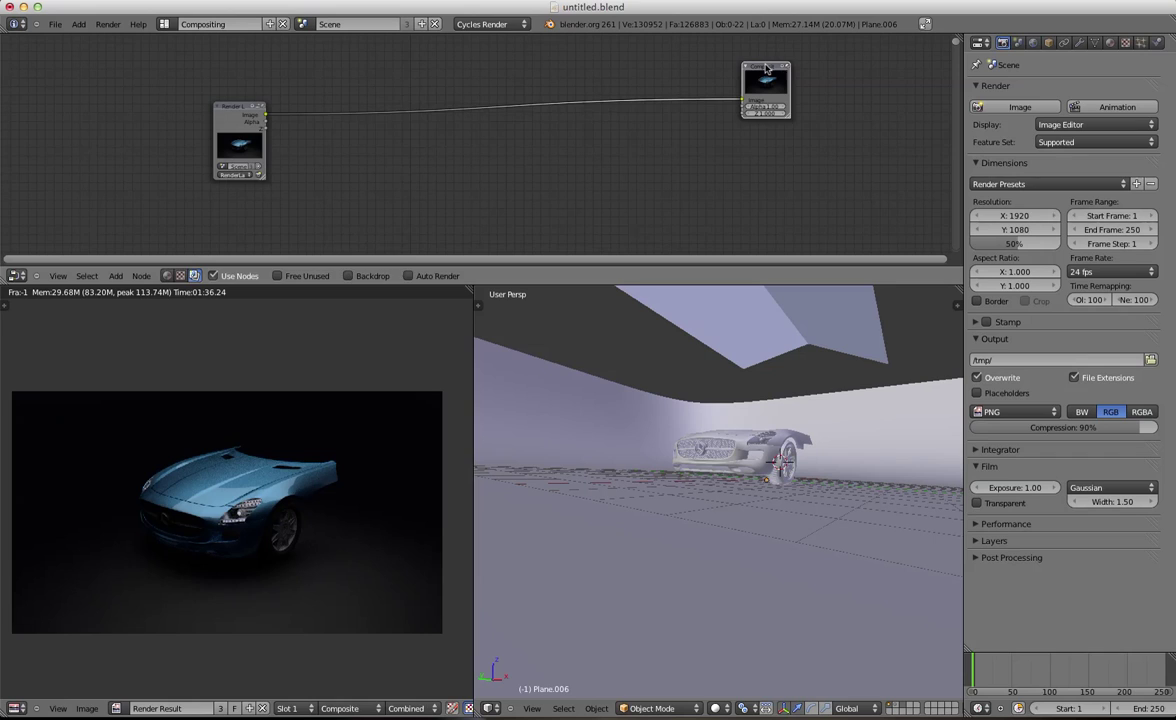
{"action": "left_click_drag", "start_coordinate": [767, 68], "coordinate": [778, 90]}
Insert a Glare filter node into the link between the render layer and Composite nodes, and place it near the render layer
{"action": "scroll", "coordinate": [268, 452], "scroll_direction": "up", "scroll_amount": 3}
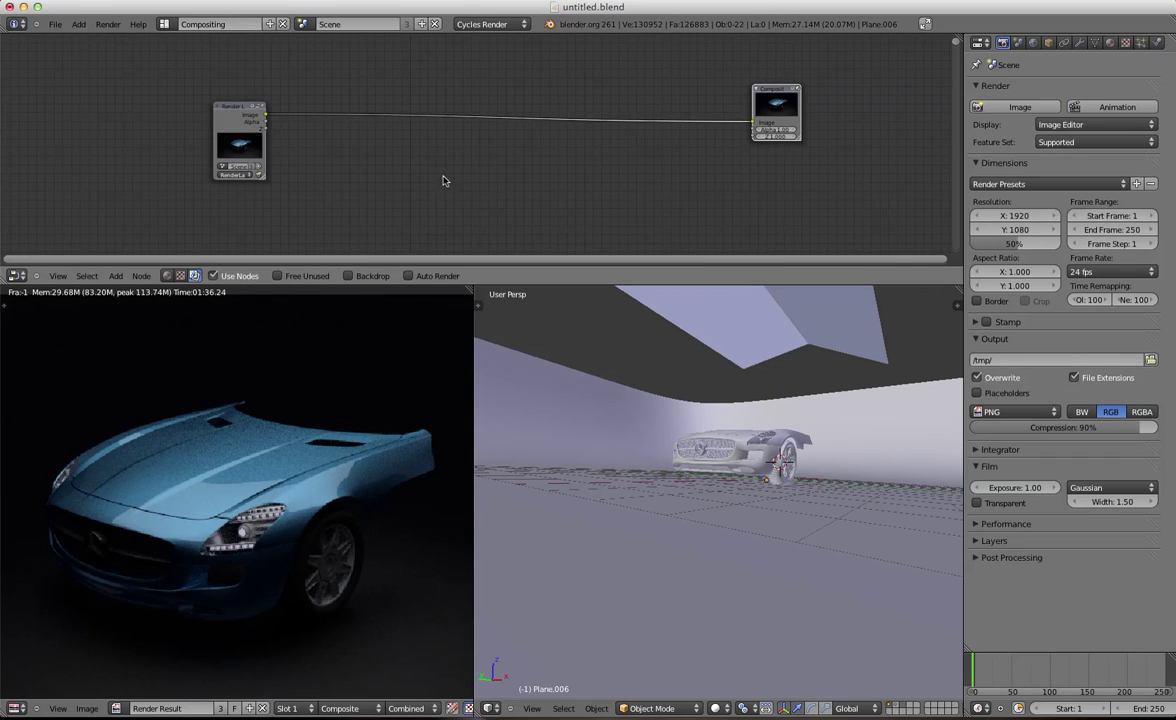
{"action": "key", "text": "shift+a"}
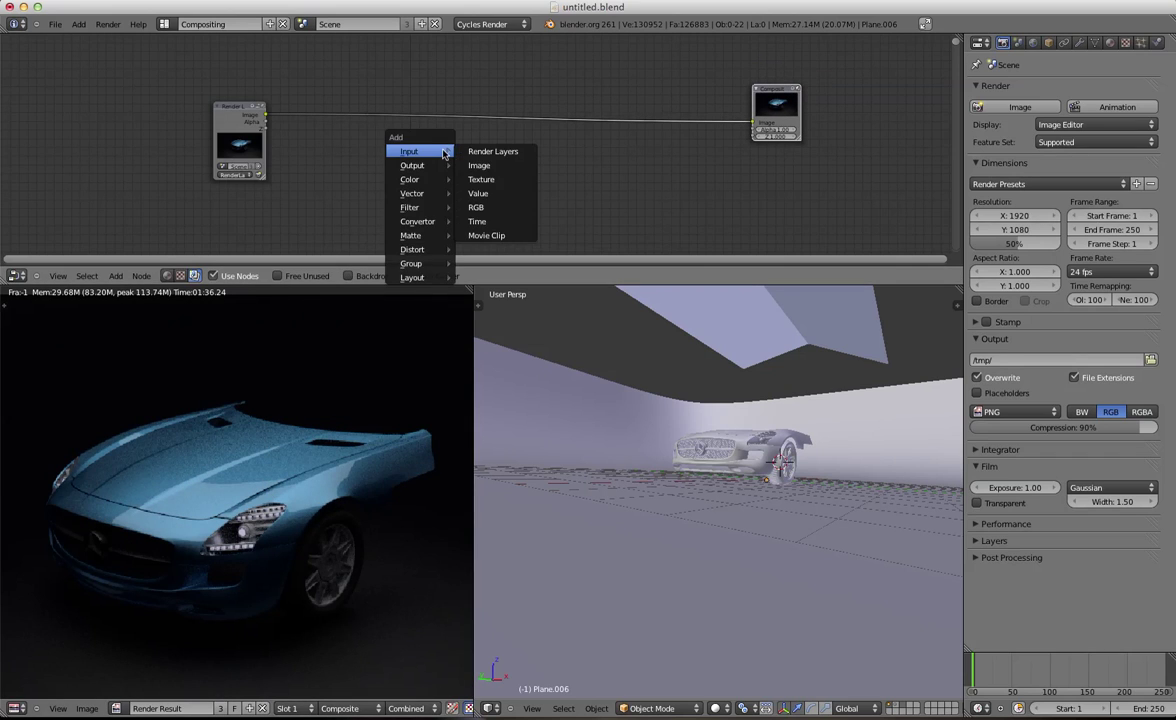
{"action": "mouse_move", "coordinate": [425, 207]}
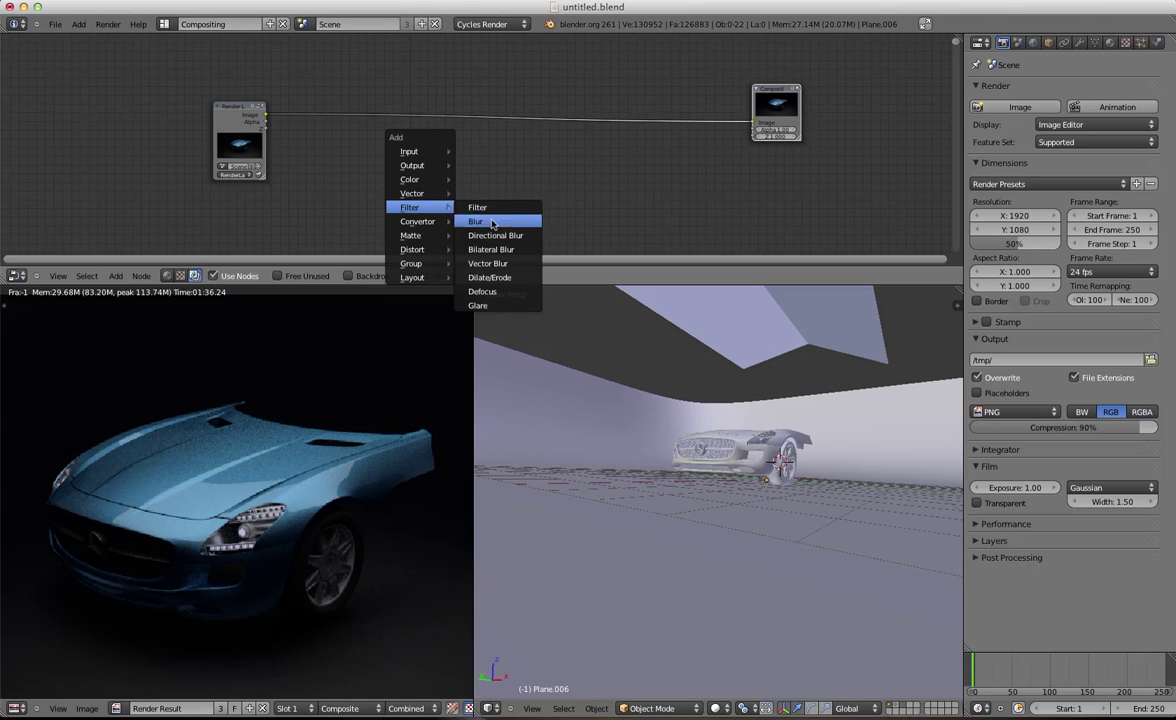
{"action": "left_click", "coordinate": [486, 310]}
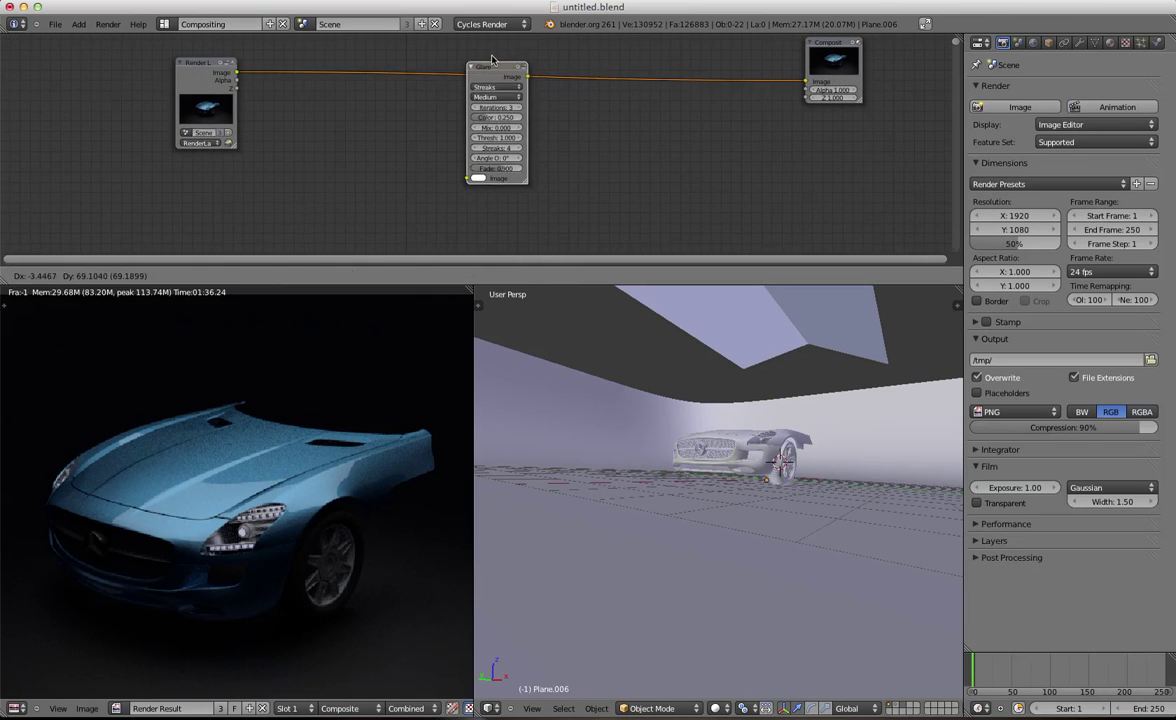
{"action": "left_click", "coordinate": [494, 83]}
{"action": "left_click_drag", "start_coordinate": [477, 66], "coordinate": [367, 79]}
Set the Glare node's threshold to 0.2
{"action": "scroll", "coordinate": [358, 125], "scroll_direction": "up", "scroll_amount": 3}
{"action": "middle_click_drag", "start_coordinate": [342, 160], "coordinate": [376, 170]}
{"action": "scroll", "coordinate": [215, 426], "scroll_direction": "up", "scroll_amount": 2}
{"action": "middle_click_drag", "start_coordinate": [250, 408], "coordinate": [301, 363]}
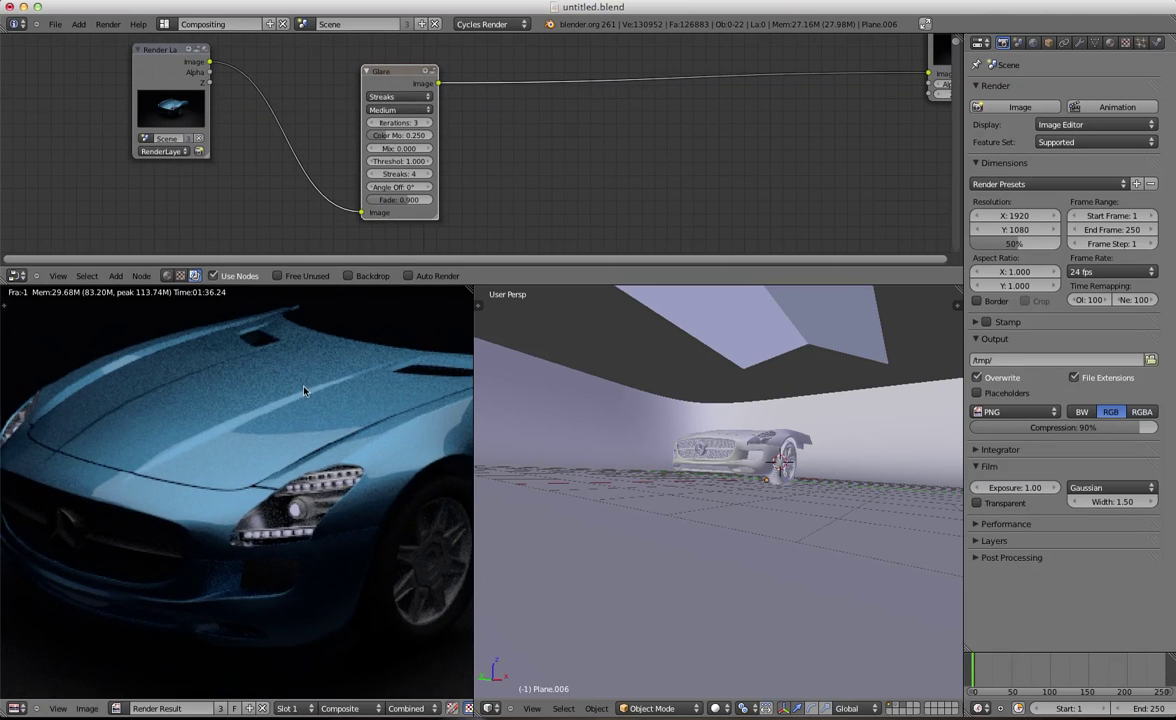
{"action": "left_click", "coordinate": [371, 161]}
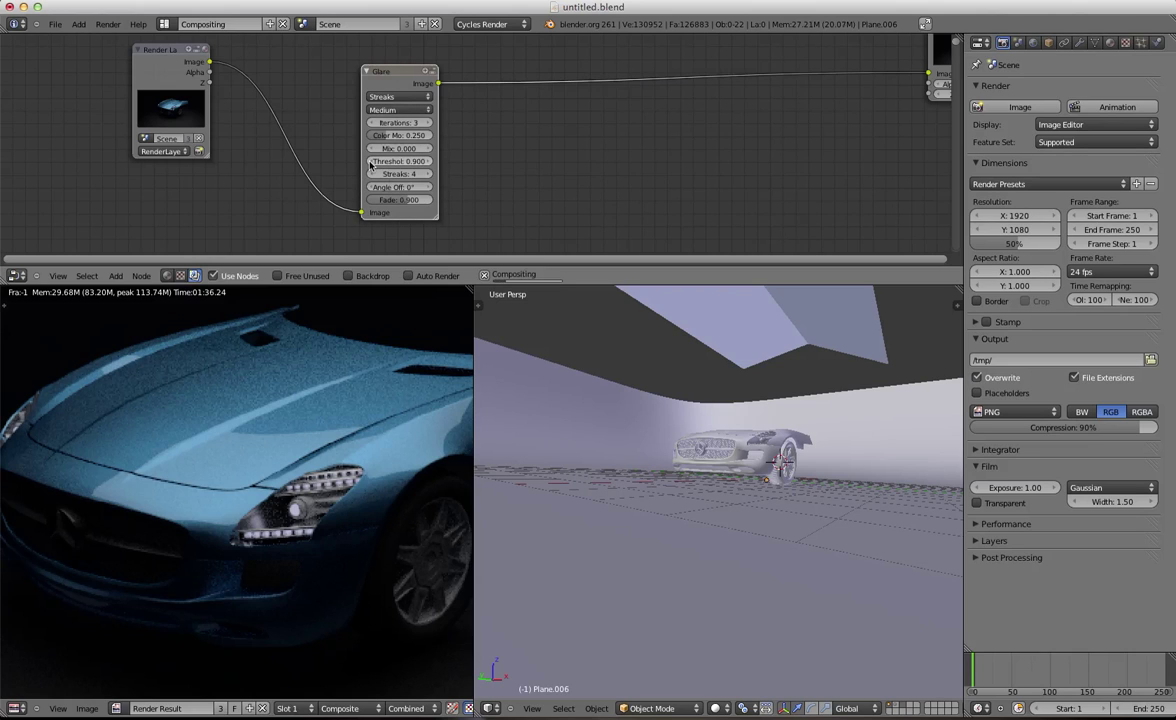
{"action": "left_click", "coordinate": [371, 162]}
{"action": "left_click", "coordinate": [393, 162]}
{"action": "type", "text": "0.2"}
{"action": "key", "text": "Return"}
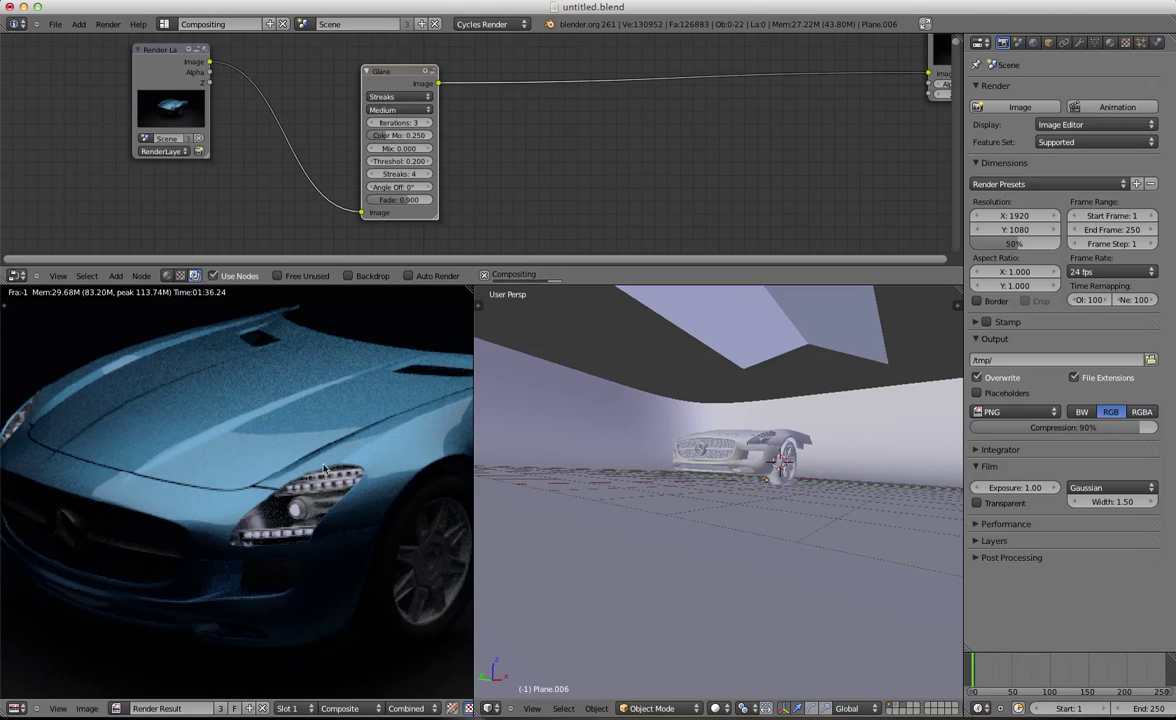
Examine the glare streaks around the headlight and across the bodywork in the composited render
{"action": "scroll", "coordinate": [309, 500], "scroll_direction": "up", "scroll_amount": 6}
{"action": "scroll", "coordinate": [260, 480], "scroll_direction": "down", "scroll_amount": 5}
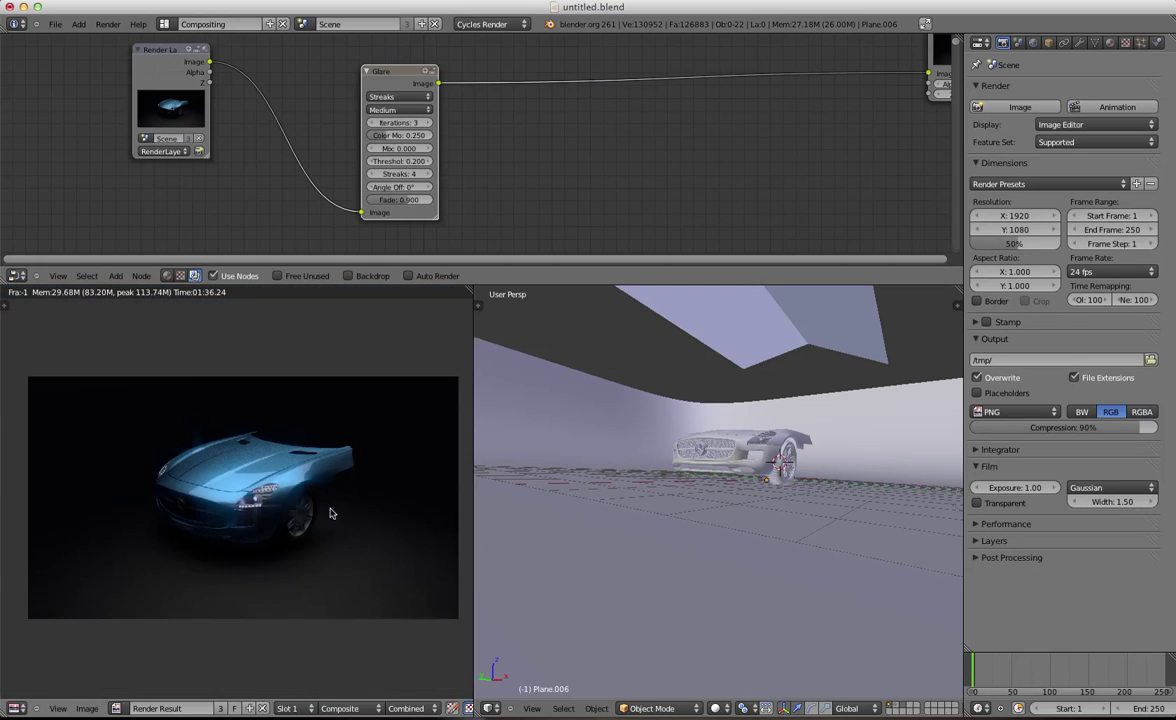
{"action": "scroll", "coordinate": [223, 462], "scroll_direction": "up", "scroll_amount": 6}
{"action": "middle_click_drag", "start_coordinate": [289, 523], "coordinate": [281, 519]}
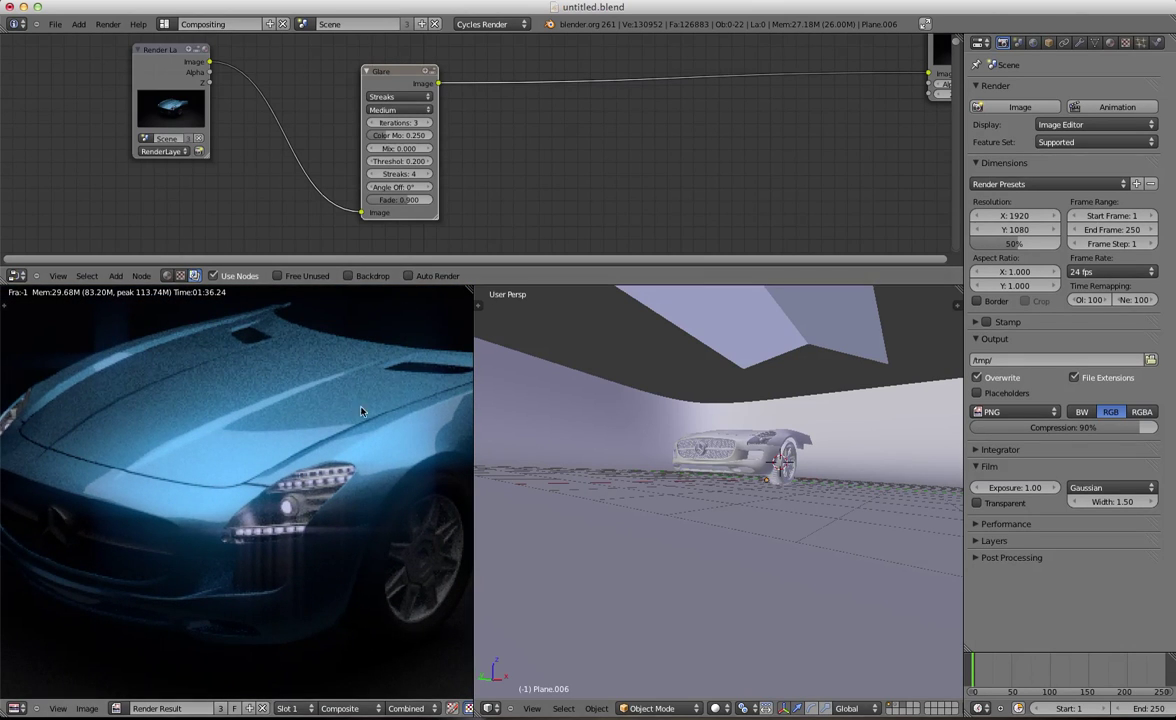
{"action": "scroll", "coordinate": [340, 425], "scroll_direction": "down", "scroll_amount": 2}
{"action": "scroll", "coordinate": [226, 530], "scroll_direction": "up", "scroll_amount": 1}
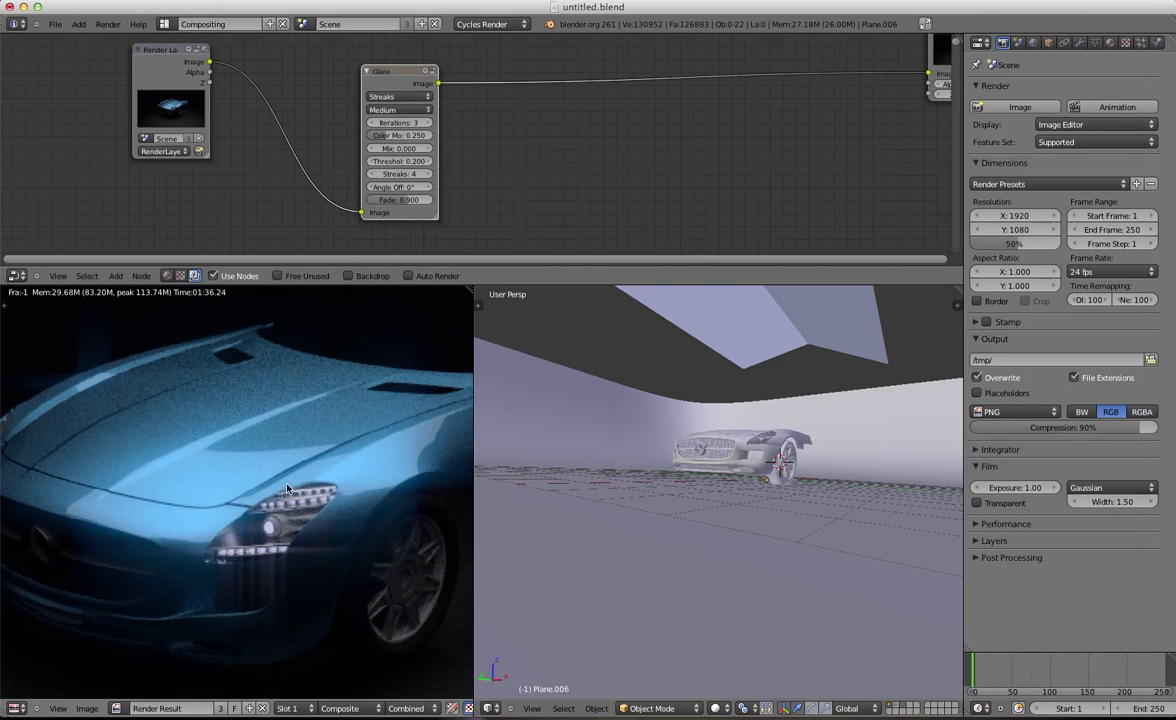
{"action": "scroll", "coordinate": [268, 534], "scroll_direction": "down", "scroll_amount": 2}
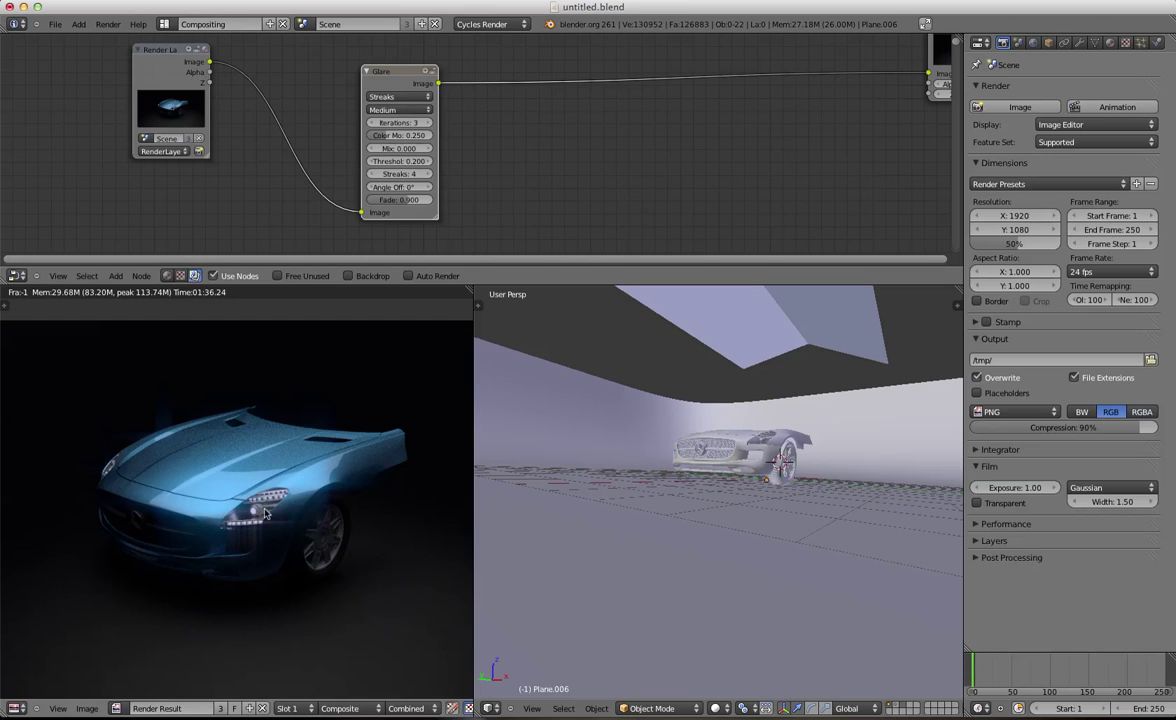
{"action": "scroll", "coordinate": [124, 493], "scroll_direction": "up", "scroll_amount": 1}
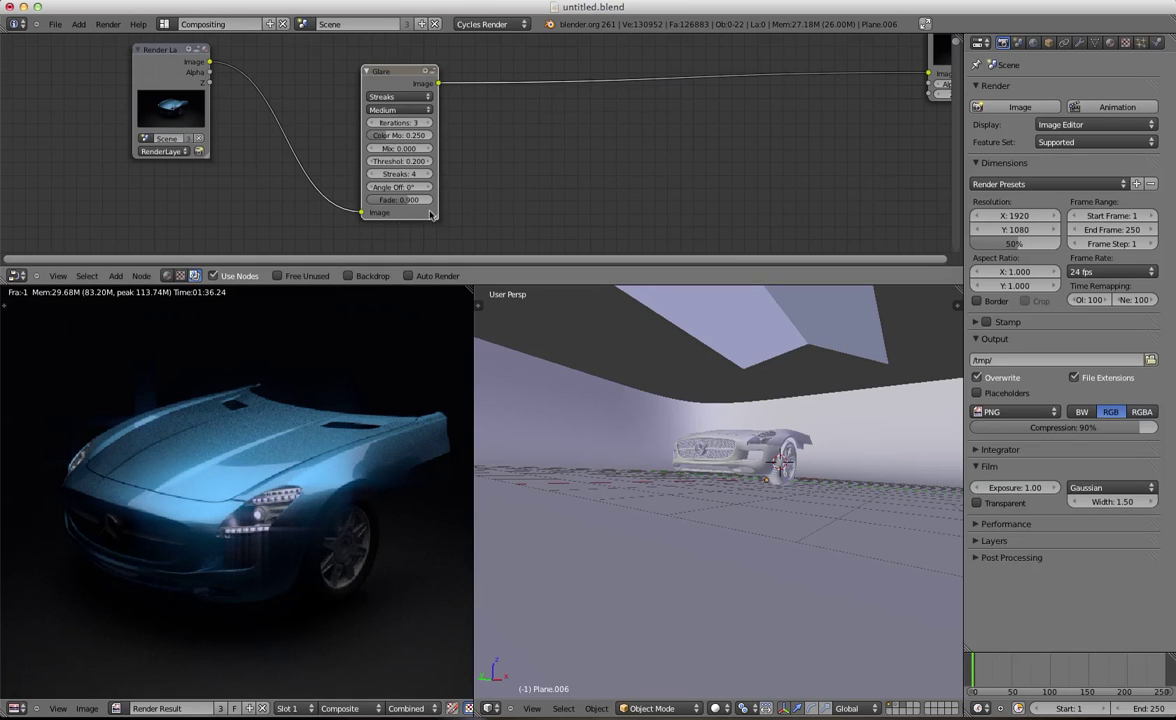
Reduce the Glare node's number of streaks to 2
{"action": "left_click", "coordinate": [377, 173]}
{"action": "left_click", "coordinate": [377, 173]}
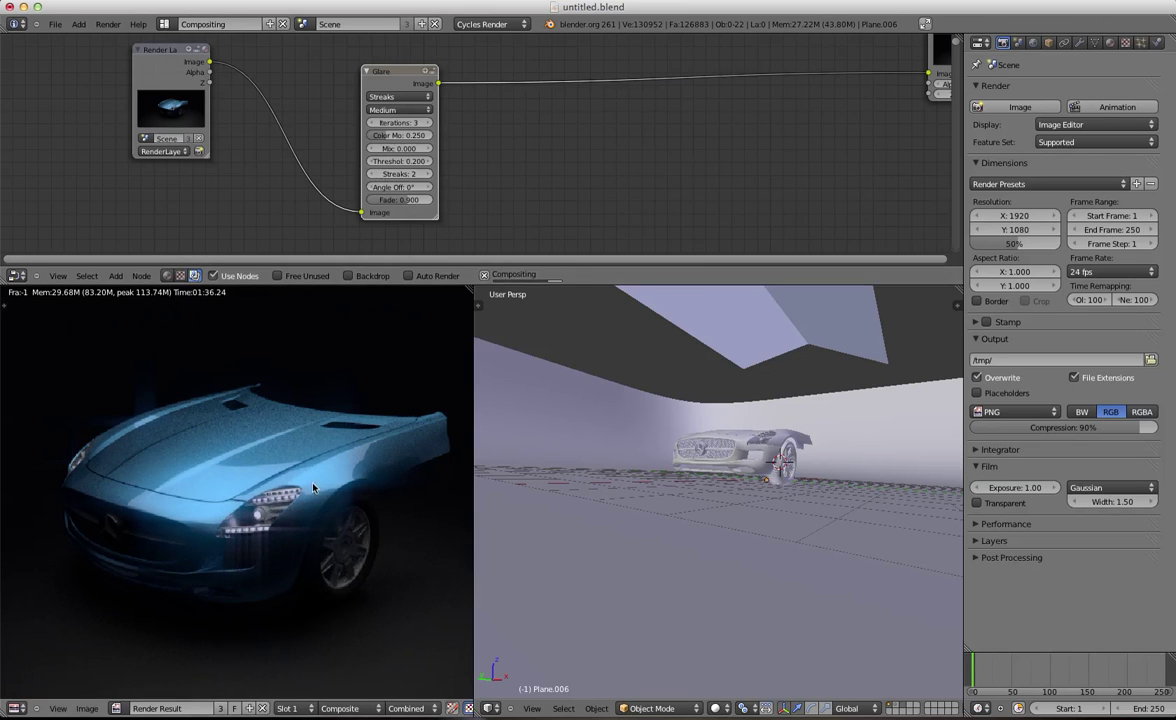
{"action": "scroll", "coordinate": [257, 518], "scroll_direction": "up", "scroll_amount": 4}
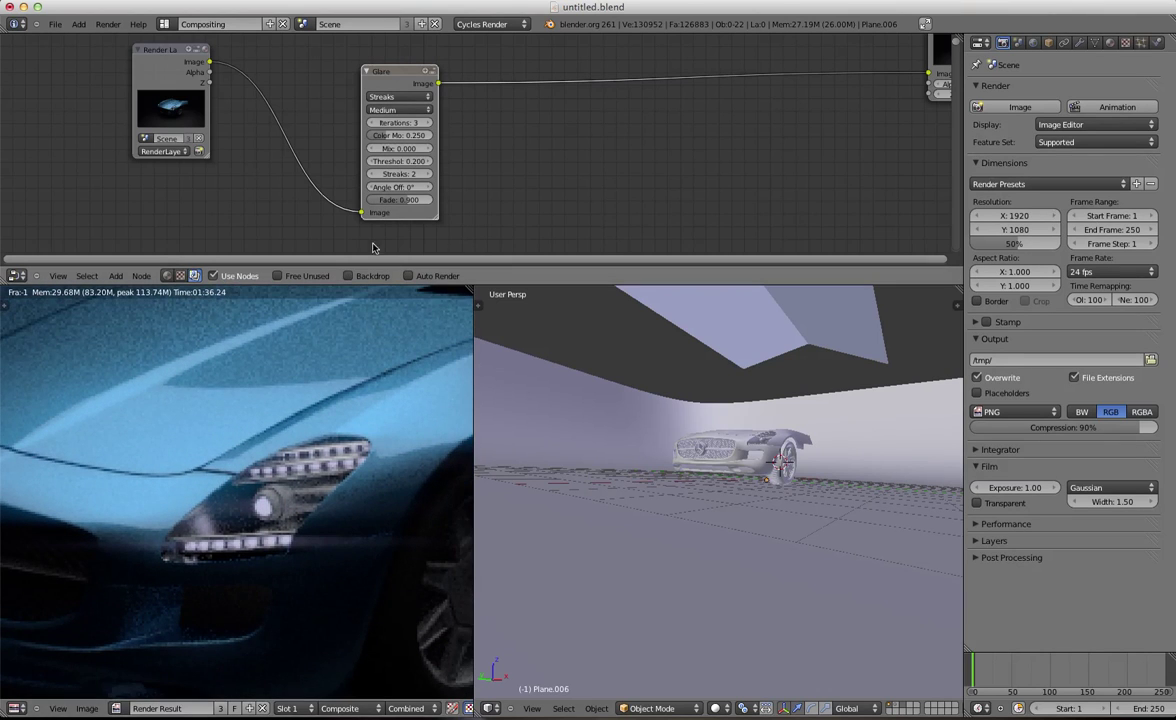
Set the Glare node's threshold to 0.1 and check the headlight streaks in the render
{"action": "left_click", "coordinate": [401, 163]}
{"action": "type", "text": "0.1"}
{"action": "key", "text": "Return"}
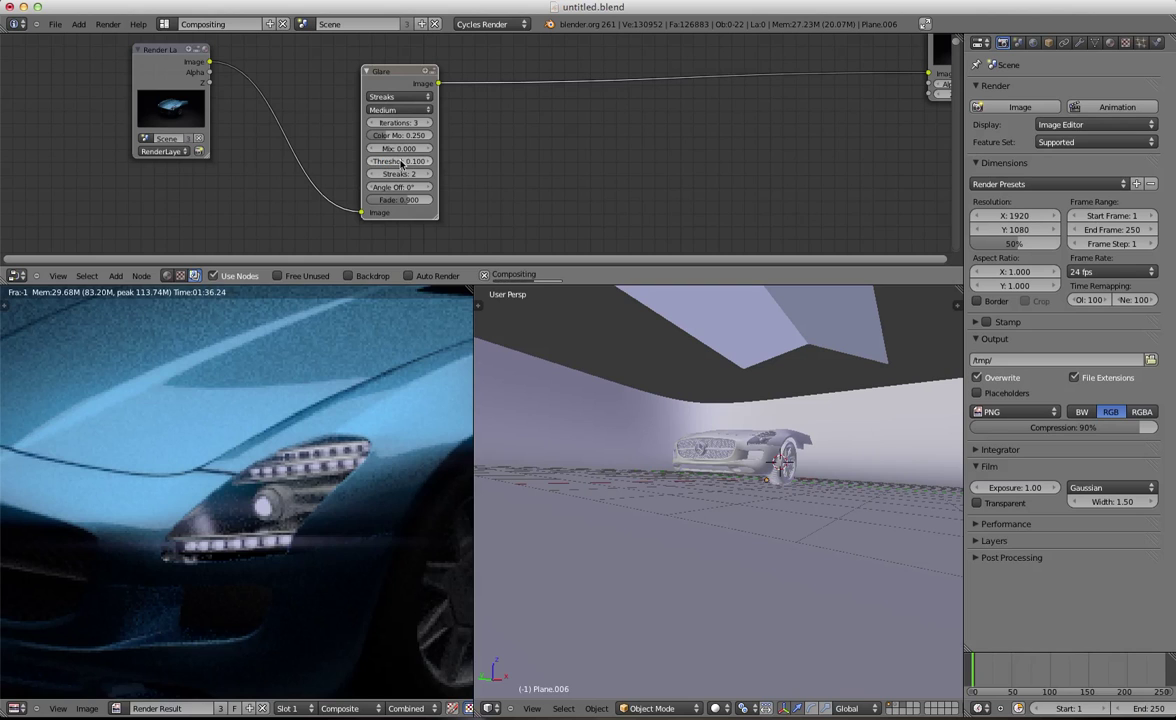
{"action": "scroll", "coordinate": [273, 468], "scroll_direction": "down", "scroll_amount": 4}
{"action": "scroll", "coordinate": [273, 468], "scroll_direction": "down", "scroll_amount": 2}
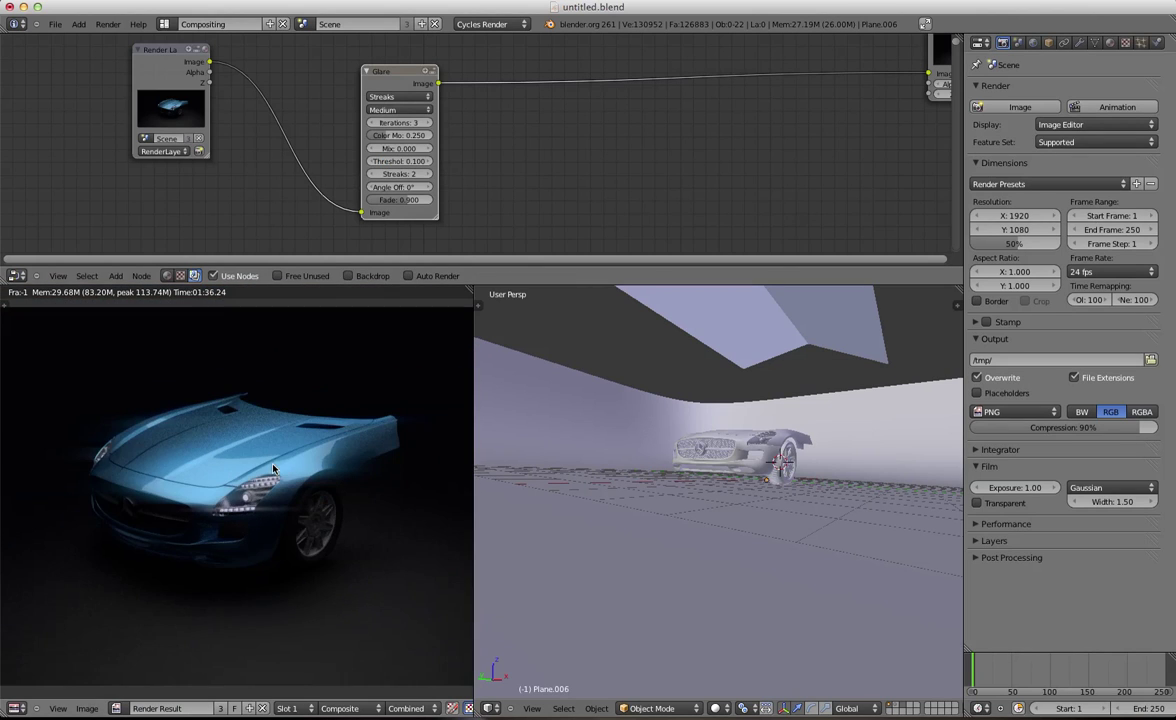
{"action": "scroll", "coordinate": [275, 488], "scroll_direction": "up", "scroll_amount": 4}
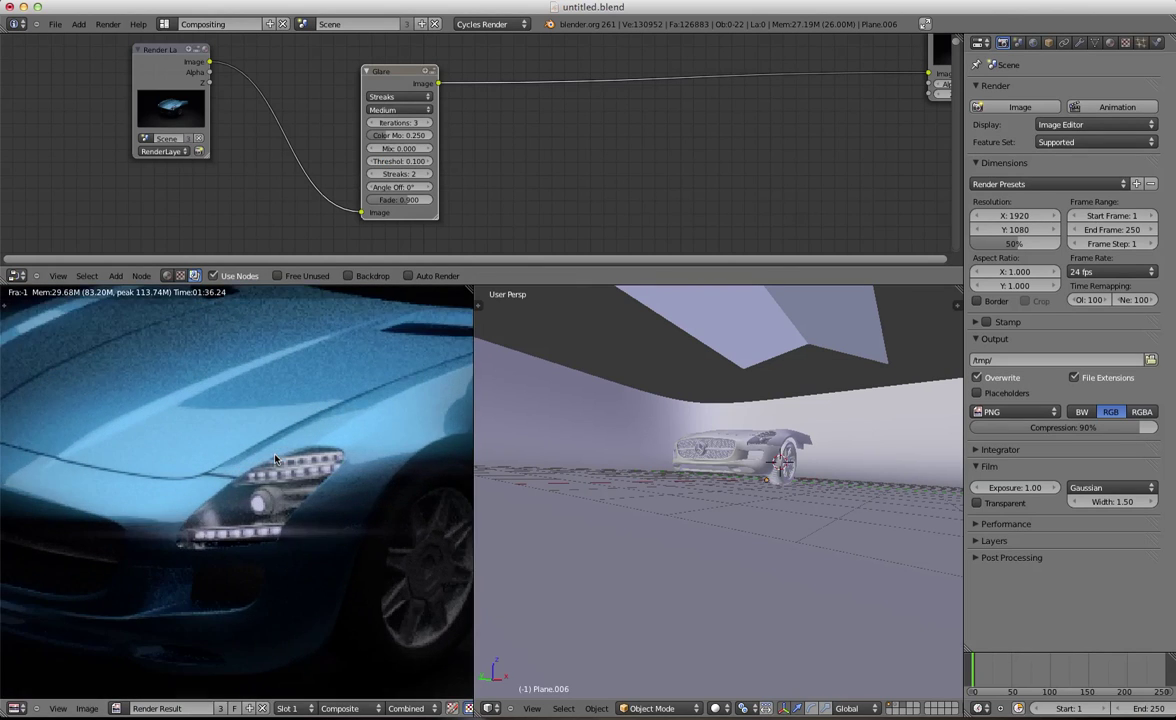
Move the Glare node down so it sits below the render layer and Composite nodes
{"action": "left_click_drag", "start_coordinate": [397, 77], "coordinate": [390, 138]}
{"action": "scroll", "coordinate": [407, 140], "scroll_direction": "down", "scroll_amount": 5}
{"action": "middle_click_drag", "start_coordinate": [416, 146], "coordinate": [415, 182]}
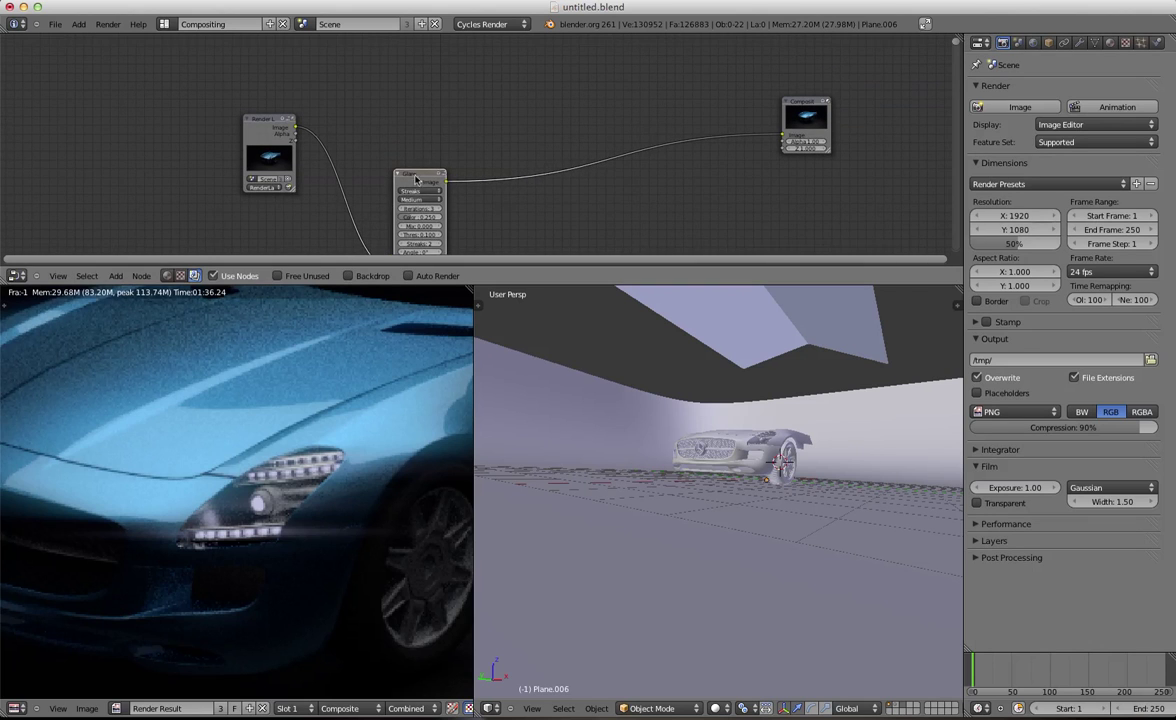
{"action": "left_click_drag", "start_coordinate": [415, 181], "coordinate": [421, 155]}
{"action": "scroll", "coordinate": [171, 506], "scroll_direction": "down", "scroll_amount": 4}
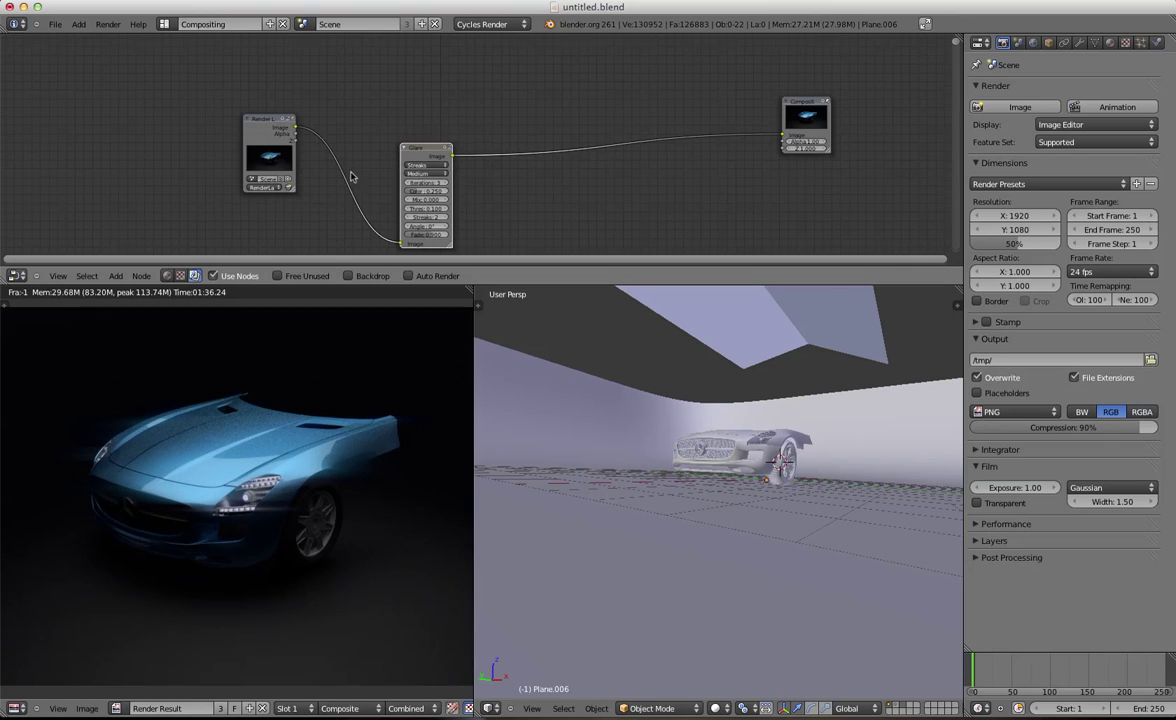
Duplicate the Streaks Glare node above the original and feed it the render layer's image output
{"action": "scroll", "coordinate": [400, 157], "scroll_direction": "up", "scroll_amount": 4}
{"action": "middle_click_drag", "start_coordinate": [415, 148], "coordinate": [427, 128]}
{"action": "left_click_drag", "start_coordinate": [427, 128], "coordinate": [427, 151]}
{"action": "scroll", "coordinate": [427, 152], "scroll_direction": "down", "scroll_amount": 4}
{"action": "middle_click_drag", "start_coordinate": [428, 153], "coordinate": [431, 182]}
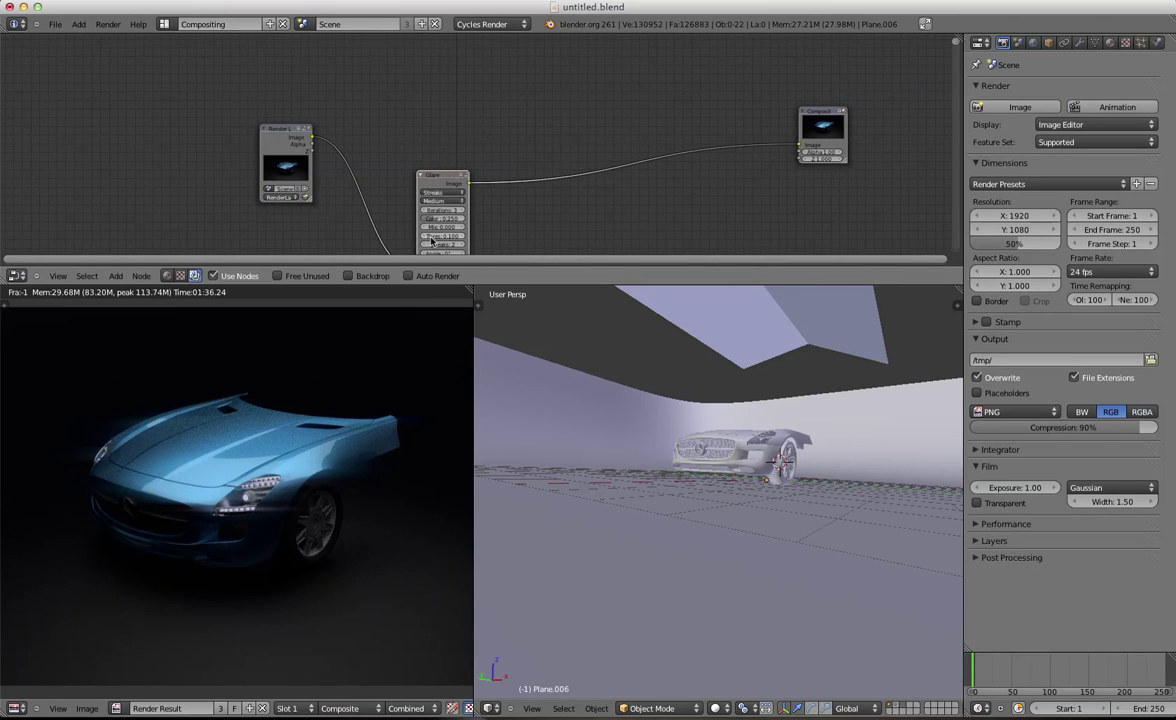
{"action": "key", "text": "shift+d"}
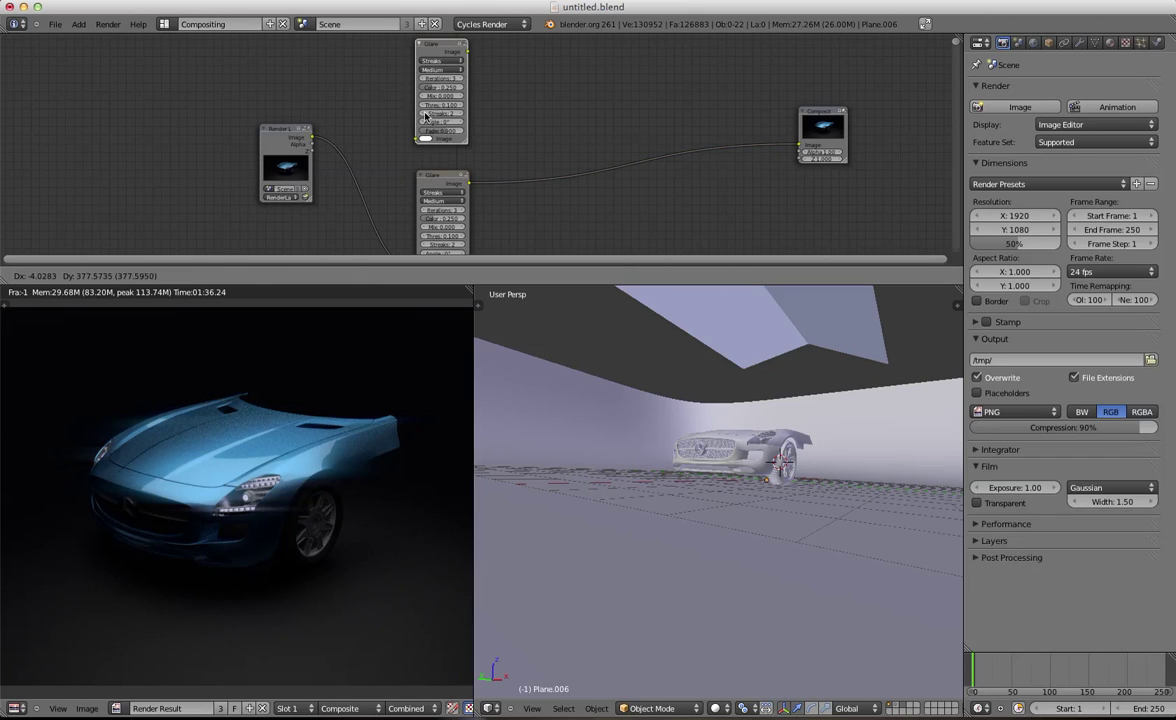
{"action": "left_click_drag", "start_coordinate": [311, 137], "coordinate": [416, 152]}
Move the render layer node down so it sits between the two Glare nodes, and tidy their positions
{"action": "left_click", "coordinate": [282, 132]}
{"action": "left_click_drag", "start_coordinate": [277, 132], "coordinate": [280, 173]}
{"action": "middle_click_drag", "start_coordinate": [280, 173], "coordinate": [266, 110]}
{"action": "left_click_drag", "start_coordinate": [267, 109], "coordinate": [267, 121]}
{"action": "scroll", "coordinate": [342, 109], "scroll_direction": "down", "scroll_amount": 1}
{"action": "scroll", "coordinate": [323, 134], "scroll_direction": "up", "scroll_amount": 3}
{"action": "left_click_drag", "start_coordinate": [405, 110], "coordinate": [404, 106]}
{"action": "scroll", "coordinate": [404, 106], "scroll_direction": "down", "scroll_amount": 1}
{"action": "middle_click_drag", "start_coordinate": [404, 106], "coordinate": [406, 156]}
{"action": "scroll", "coordinate": [407, 120], "scroll_direction": "down", "scroll_amount": 2}
{"action": "left_click", "coordinate": [428, 48], "text": "shift"}
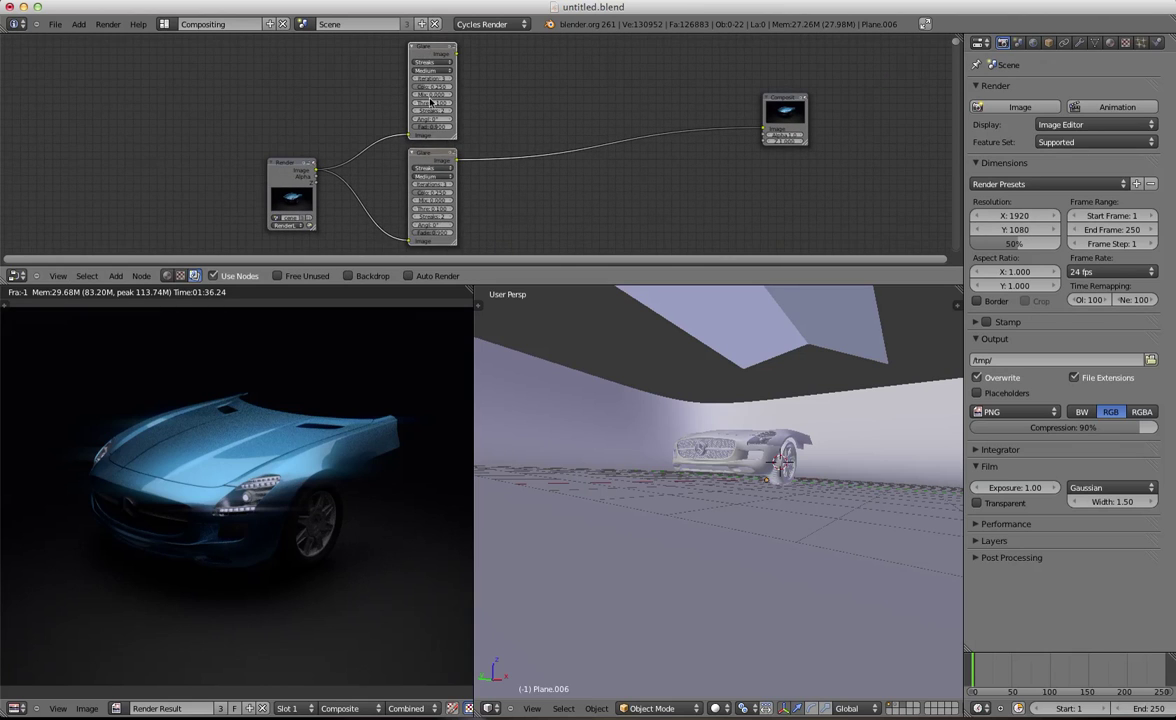
Examine the two Glare nodes' connections and the streaks in the car render
{"action": "scroll", "coordinate": [377, 166], "scroll_direction": "up", "scroll_amount": 1}
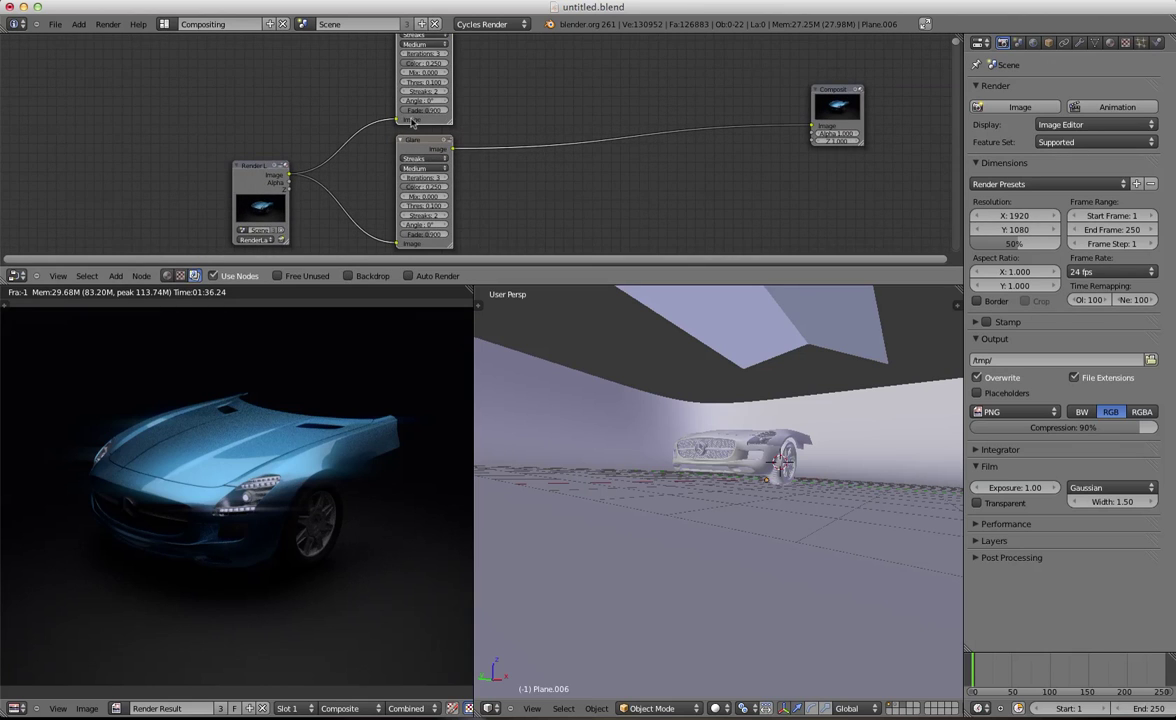
{"action": "scroll", "coordinate": [313, 196], "scroll_direction": "up", "scroll_amount": 1}
{"action": "scroll", "coordinate": [318, 433], "scroll_direction": "up", "scroll_amount": 1}
{"action": "scroll", "coordinate": [318, 433], "scroll_direction": "down", "scroll_amount": 1}
{"action": "middle_click_drag", "start_coordinate": [318, 433], "coordinate": [305, 475]}
{"action": "scroll", "coordinate": [305, 475], "scroll_direction": "down", "scroll_amount": 1}
{"action": "scroll", "coordinate": [376, 122], "scroll_direction": "down", "scroll_amount": 1}
{"action": "middle_click_drag", "start_coordinate": [378, 125], "coordinate": [364, 168]}
{"action": "scroll", "coordinate": [482, 145], "scroll_direction": "down", "scroll_amount": 1}
{"action": "middle_click_drag", "start_coordinate": [487, 146], "coordinate": [465, 118]}
{"action": "scroll", "coordinate": [454, 173], "scroll_direction": "down", "scroll_amount": 1}
{"action": "middle_click_drag", "start_coordinate": [438, 174], "coordinate": [439, 158]}
Move the Composite node away from the Glare nodes and level with the lower Glare node's output
{"action": "left_click", "coordinate": [404, 142]}
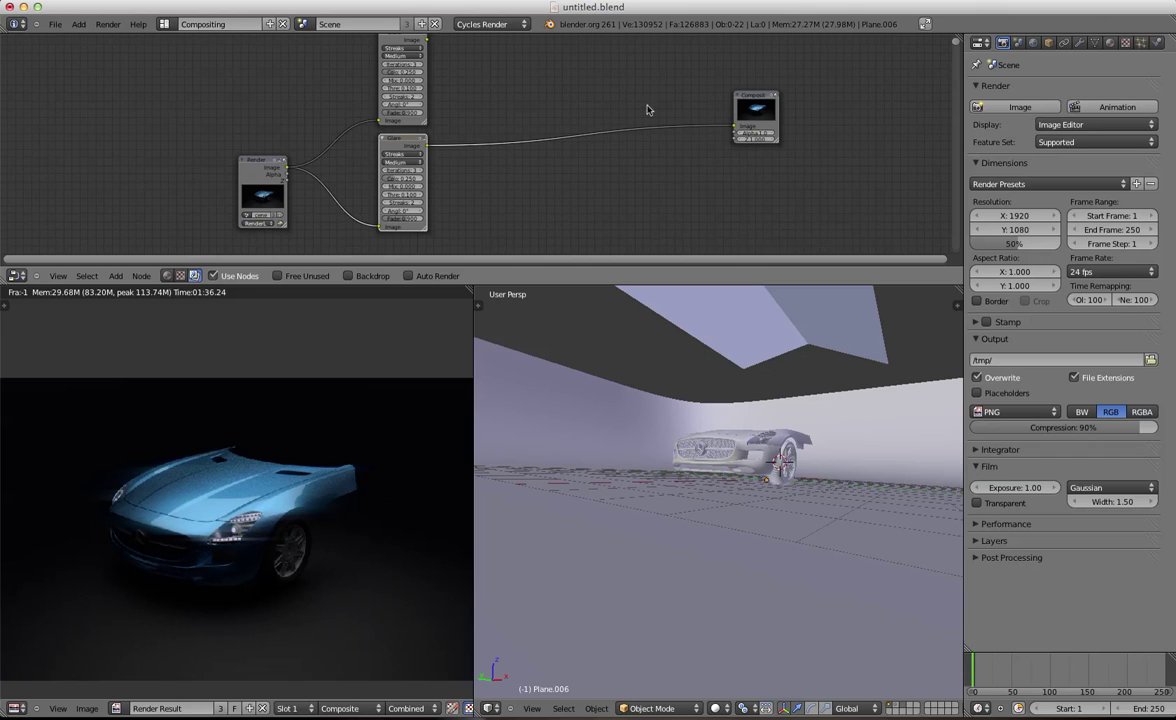
{"action": "left_click_drag", "start_coordinate": [757, 98], "coordinate": [795, 114]}
{"action": "scroll", "coordinate": [545, 152], "scroll_direction": "down", "scroll_amount": 1}
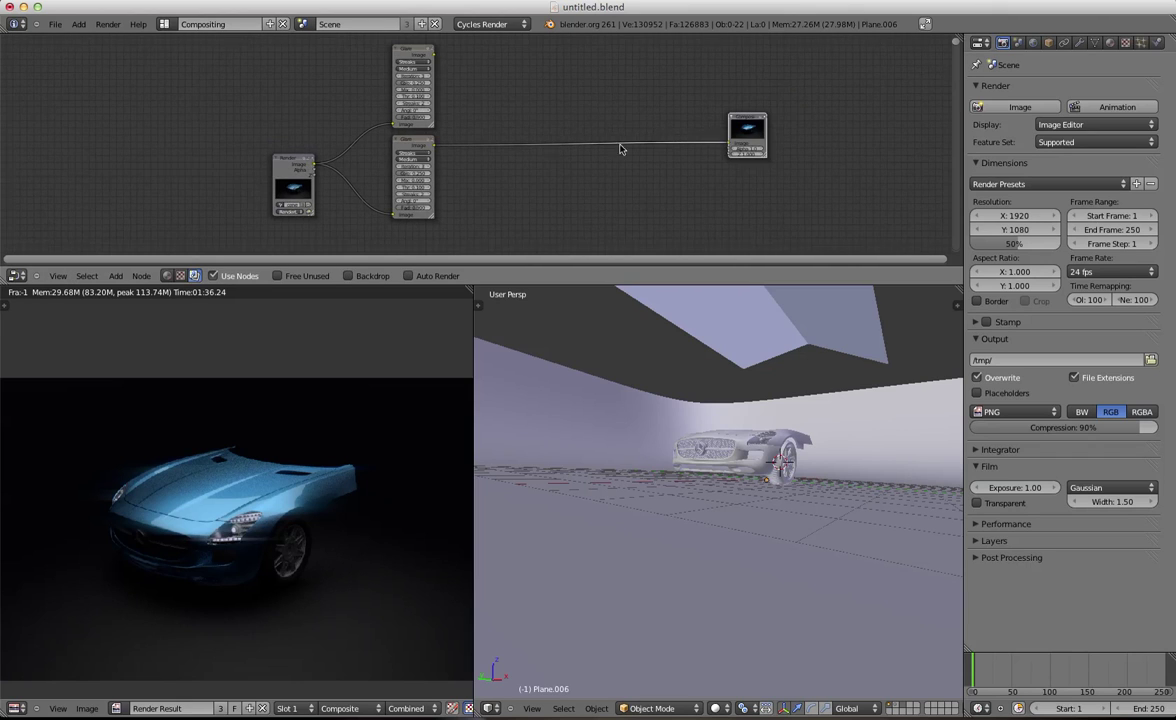
{"action": "scroll", "coordinate": [308, 170], "scroll_direction": "up", "scroll_amount": 2}
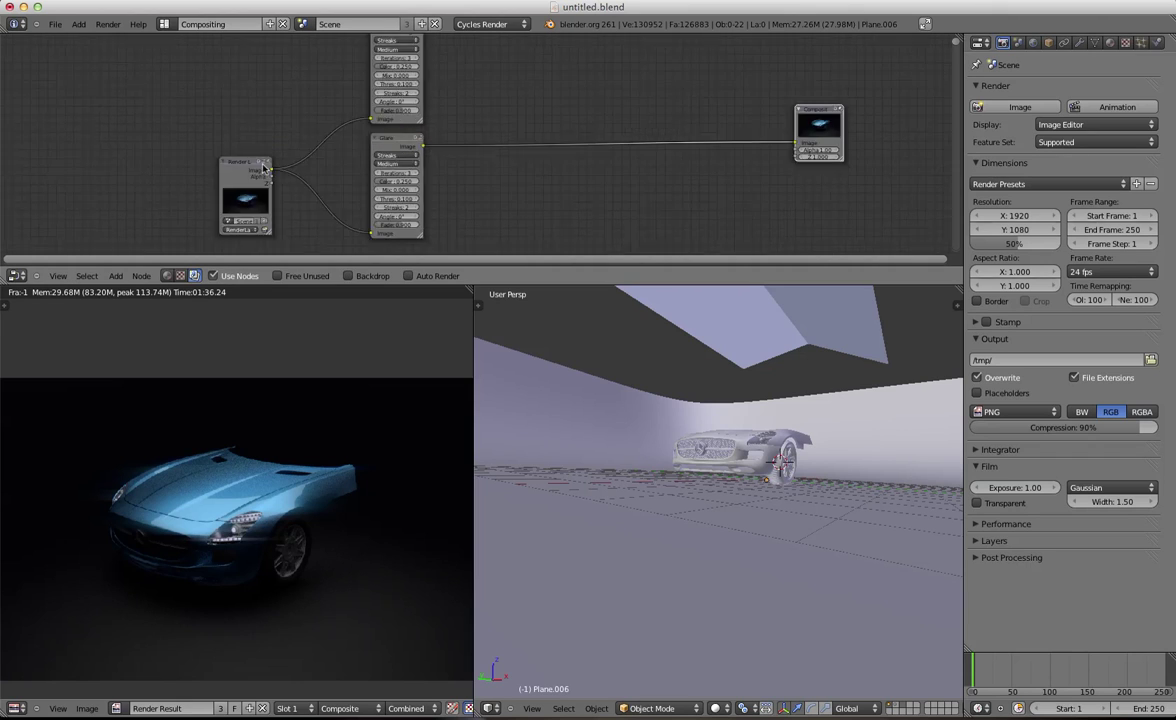
{"action": "scroll", "coordinate": [470, 207], "scroll_direction": "down", "scroll_amount": 3}
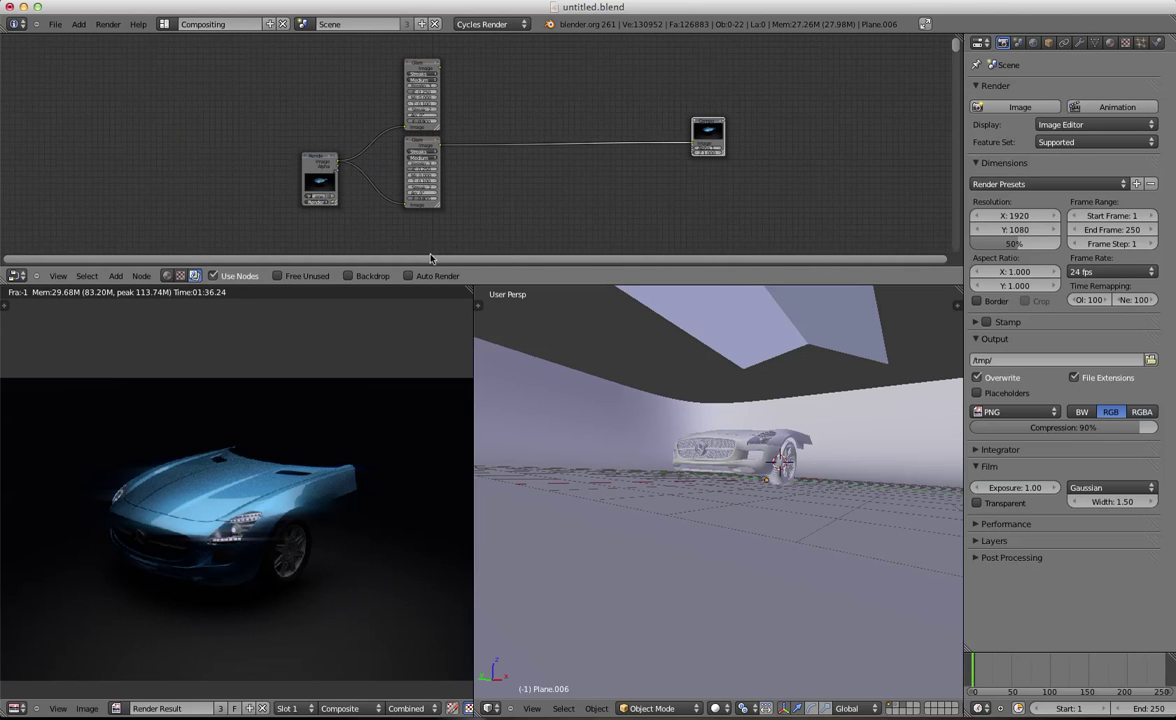
Inspect the composited car render and the settings of the duplicated Glare node
{"action": "scroll", "coordinate": [528, 140], "scroll_direction": "down", "scroll_amount": 1}
{"action": "scroll", "coordinate": [330, 320], "scroll_direction": "up", "scroll_amount": 2}
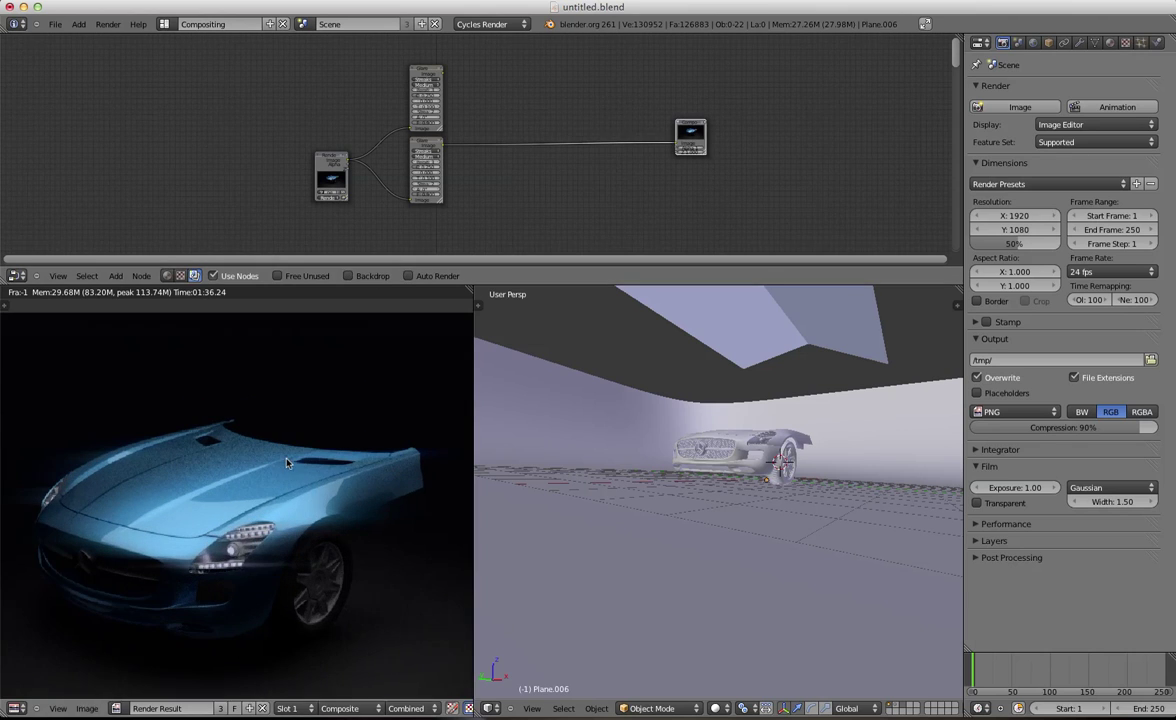
{"action": "scroll", "coordinate": [310, 407], "scroll_direction": "down", "scroll_amount": 1}
{"action": "scroll", "coordinate": [310, 407], "scroll_direction": "up", "scroll_amount": 1}
{"action": "scroll", "coordinate": [381, 112], "scroll_direction": "up", "scroll_amount": 2}
{"action": "mouse_move", "coordinate": [381, 112]}
{"action": "middle_mouse_down"}
{"action": "mouse_move", "coordinate": [402, 157]}
{"action": "mouse_move", "coordinate": [383, 124]}
{"action": "middle_mouse_up"}
{"action": "middle_click_drag", "start_coordinate": [416, 82], "coordinate": [411, 110]}
{"action": "scroll", "coordinate": [434, 162], "scroll_direction": "down", "scroll_amount": 1}
{"action": "left_click", "coordinate": [419, 73]}
{"action": "scroll", "coordinate": [418, 104], "scroll_direction": "down", "scroll_amount": 1}
{"action": "scroll", "coordinate": [499, 137], "scroll_direction": "up", "scroll_amount": 2}
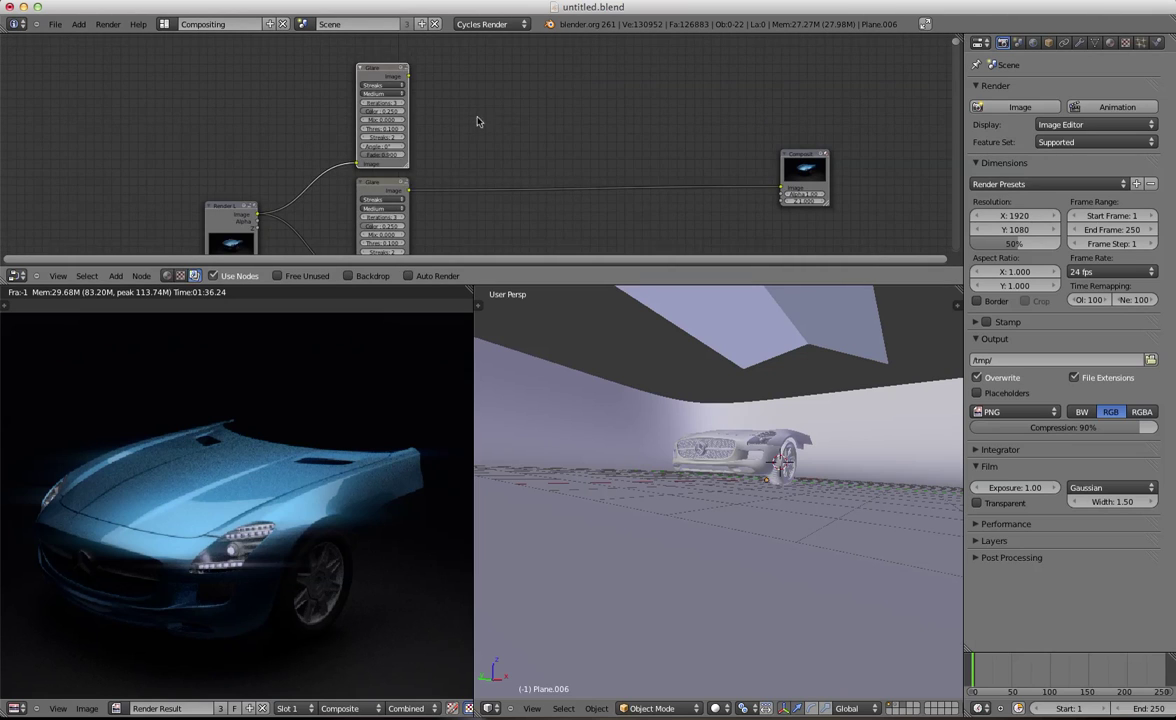
{"action": "key", "text": "shift+a"}
{"action": "mouse_move", "coordinate": [462, 116]}
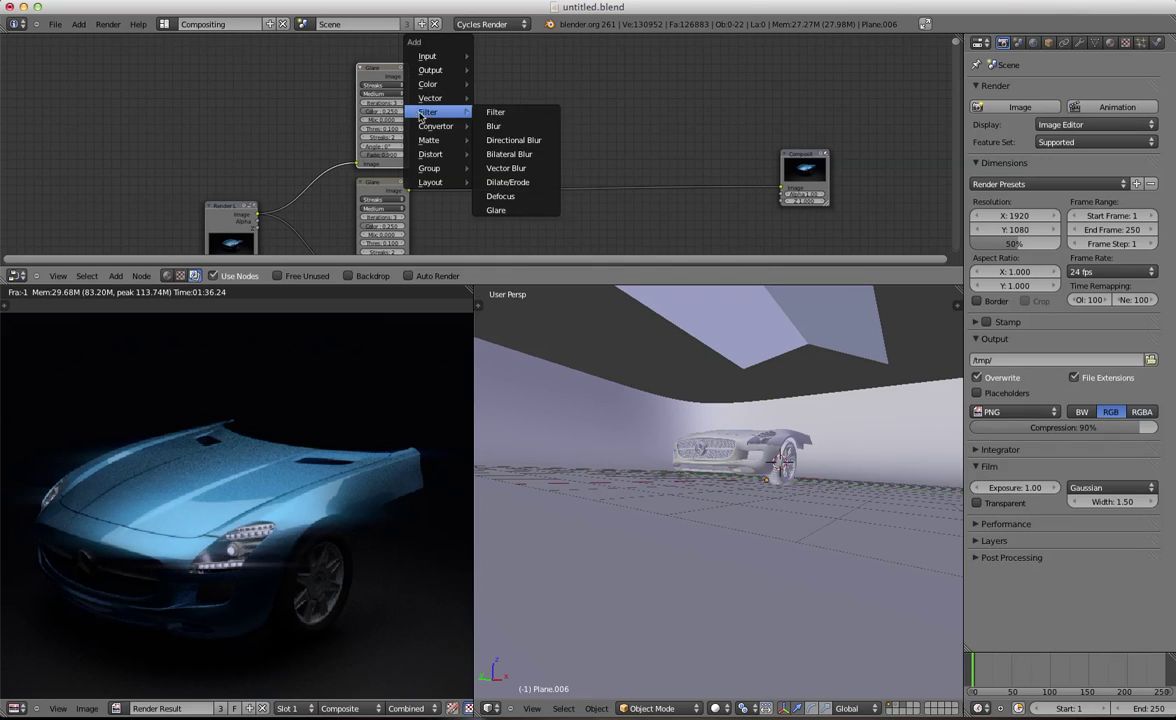
{"action": "key", "text": "Escape"}
Reposition the upper Glare node and connect its image output to the Composite node in place of the lower one
{"action": "mouse_move", "coordinate": [491, 131]}
{"action": "middle_mouse_down"}
{"action": "mouse_move", "coordinate": [463, 121]}
{"action": "mouse_move", "coordinate": [496, 116]}
{"action": "middle_mouse_up"}
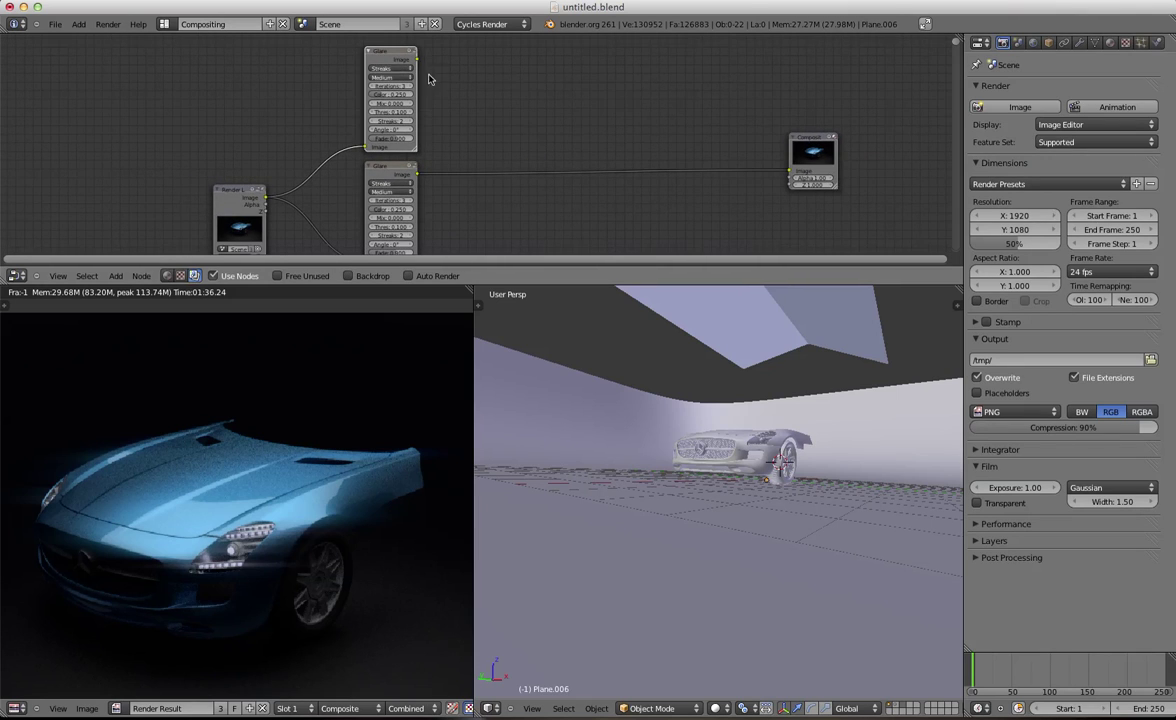
{"action": "key", "text": "g"}
{"action": "left_click", "coordinate": [740, 138]}
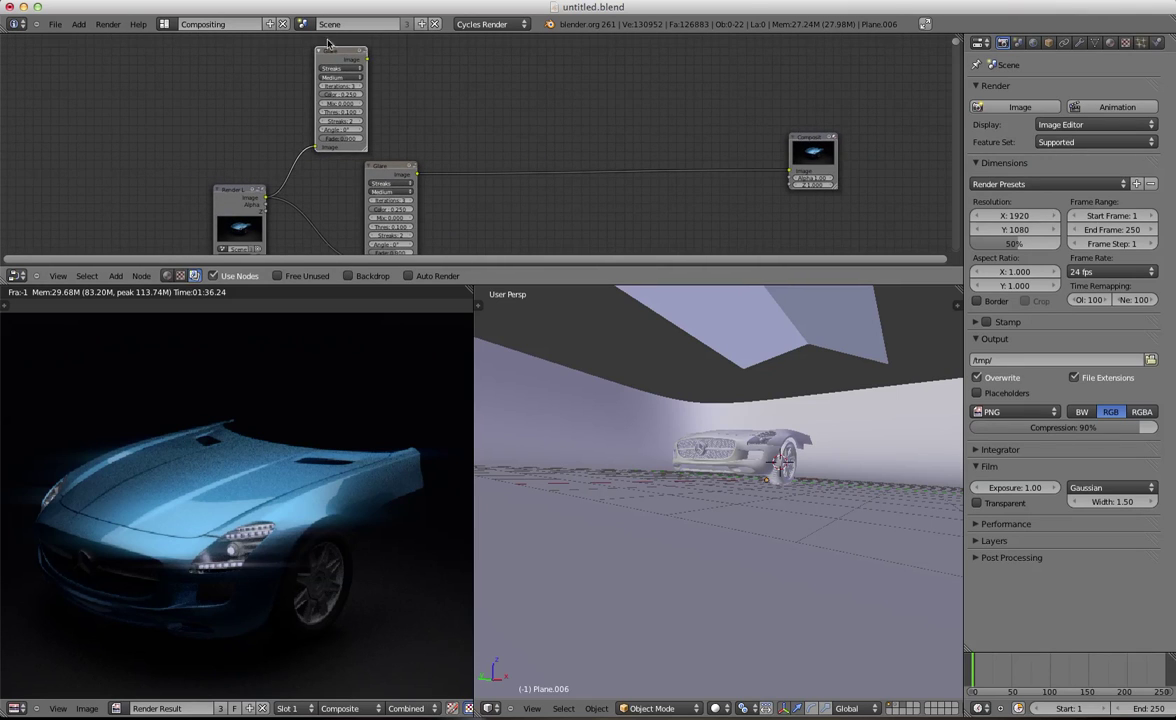
{"action": "key", "text": "g"}
{"action": "left_click", "coordinate": [347, 44]}
{"action": "left_click_drag", "start_coordinate": [443, 60], "coordinate": [779, 133]}
Change the upper Glare node's type from Streaks to Fog Glow
{"action": "scroll", "coordinate": [262, 148], "scroll_direction": "up", "scroll_amount": 2}
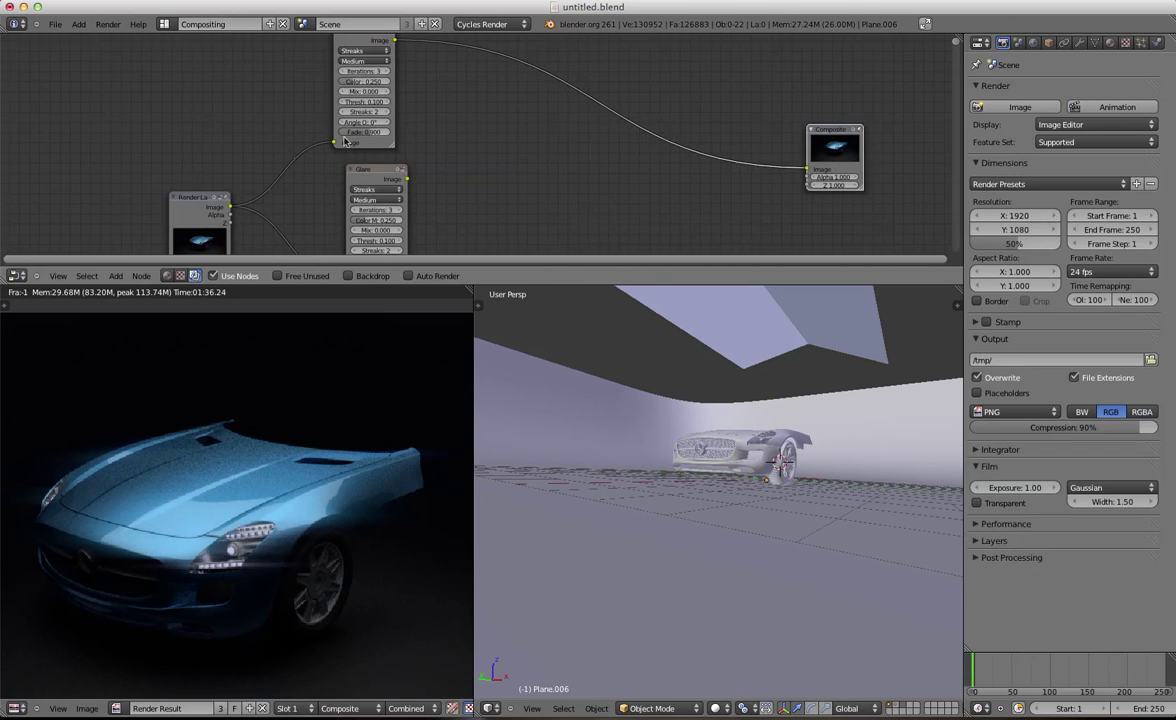
{"action": "middle_click_drag", "start_coordinate": [281, 134], "coordinate": [312, 187]}
{"action": "left_click_drag", "start_coordinate": [409, 94], "coordinate": [422, 95]}
{"action": "scroll", "coordinate": [422, 94], "scroll_direction": "up", "scroll_amount": 2}
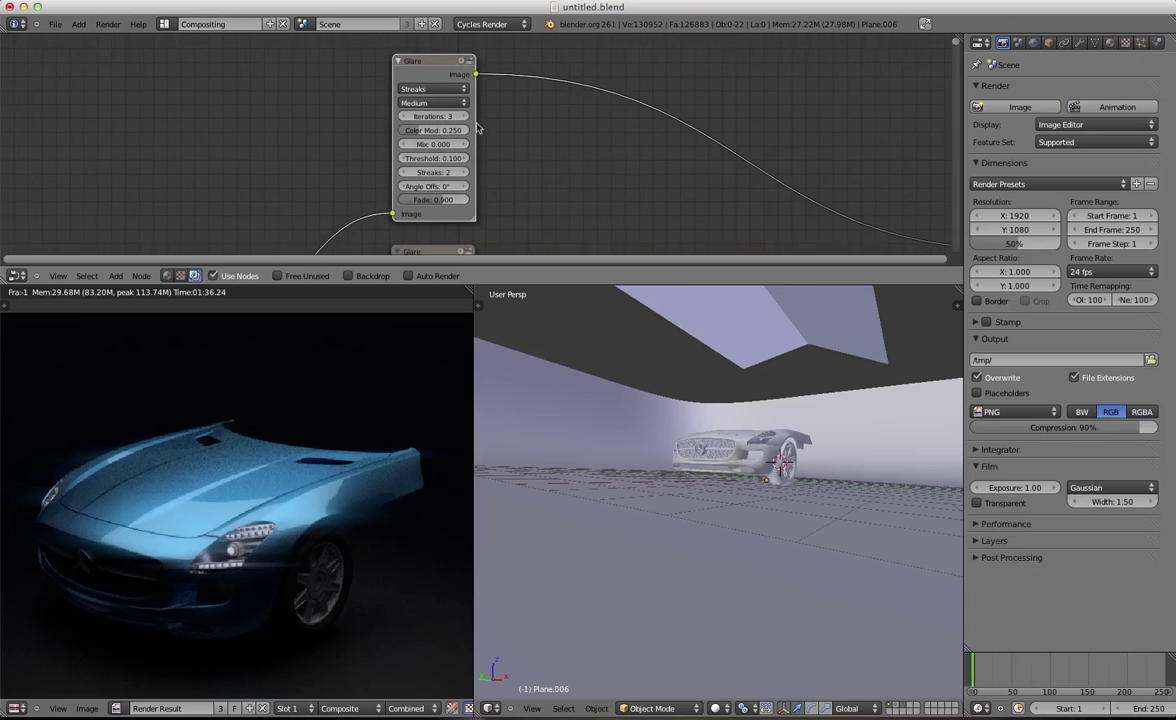
{"action": "left_click", "coordinate": [418, 90]}
{"action": "scroll", "coordinate": [226, 491], "scroll_direction": "up", "scroll_amount": 3}
{"action": "middle_click_drag", "start_coordinate": [228, 493], "coordinate": [250, 446]}
{"action": "scroll", "coordinate": [336, 306], "scroll_direction": "down", "scroll_amount": 2}
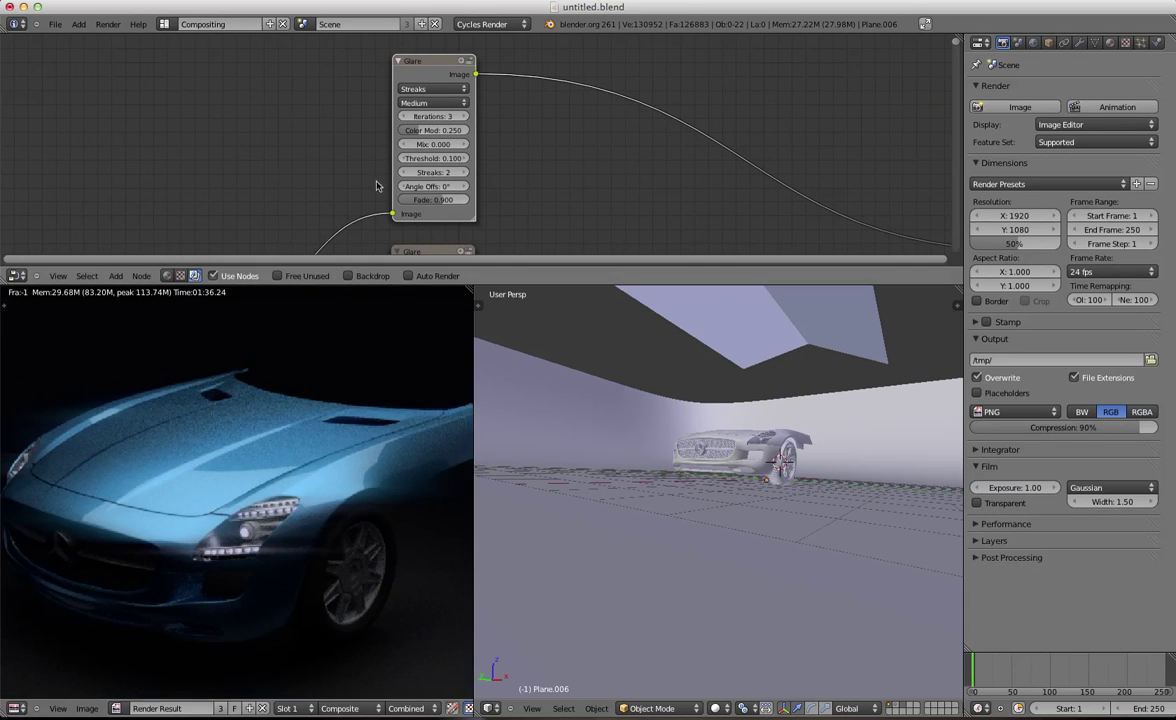
{"action": "left_click", "coordinate": [428, 89]}
{"action": "left_click", "coordinate": [434, 54]}
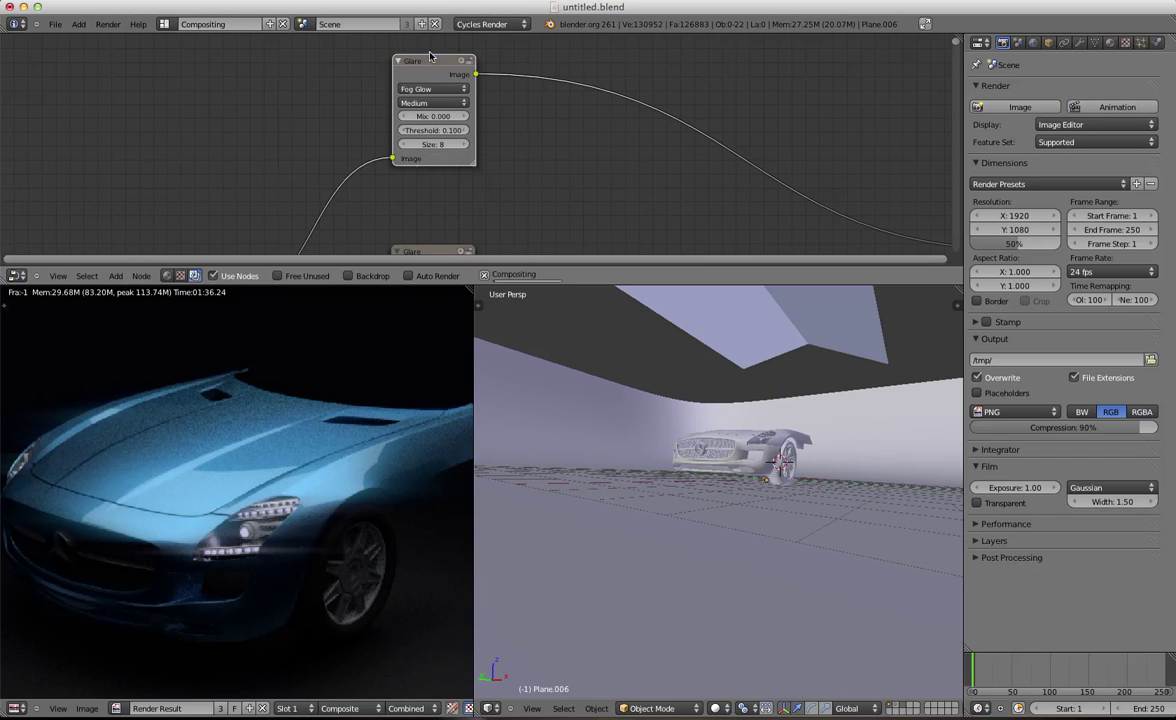
Set the Fog Glow size to 9, check the glow on the car, and shift the node down slightly
{"action": "left_click_drag", "start_coordinate": [413, 64], "coordinate": [407, 81]}
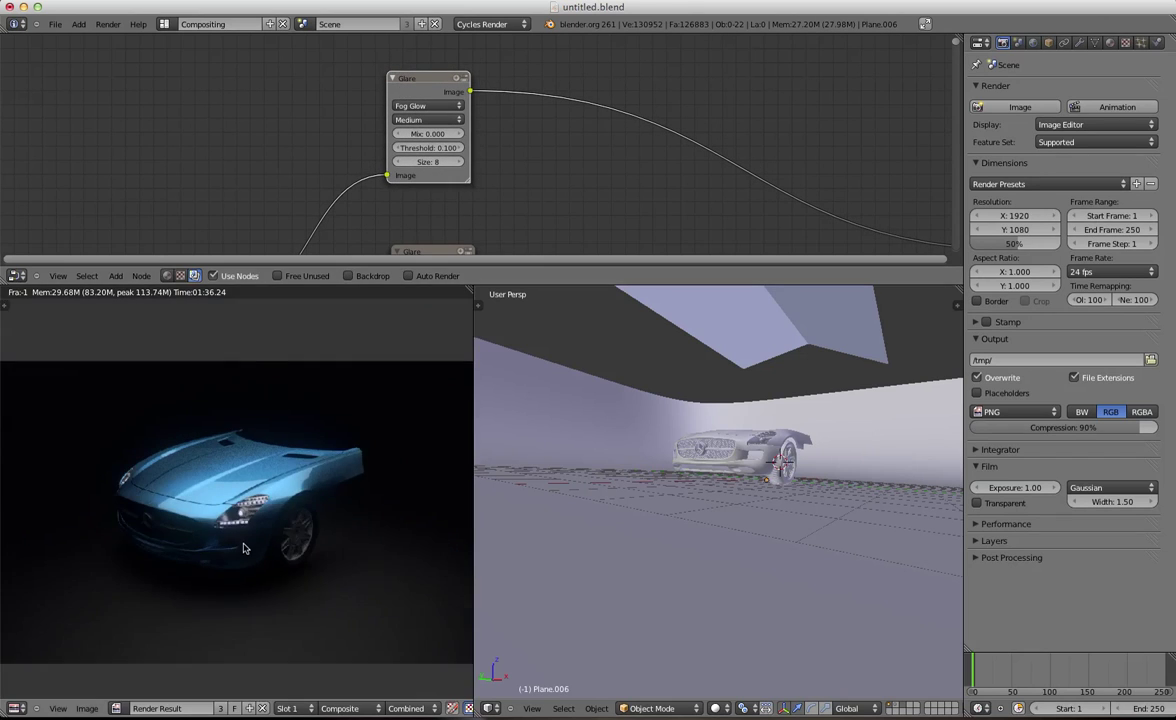
{"action": "left_click", "coordinate": [459, 163]}
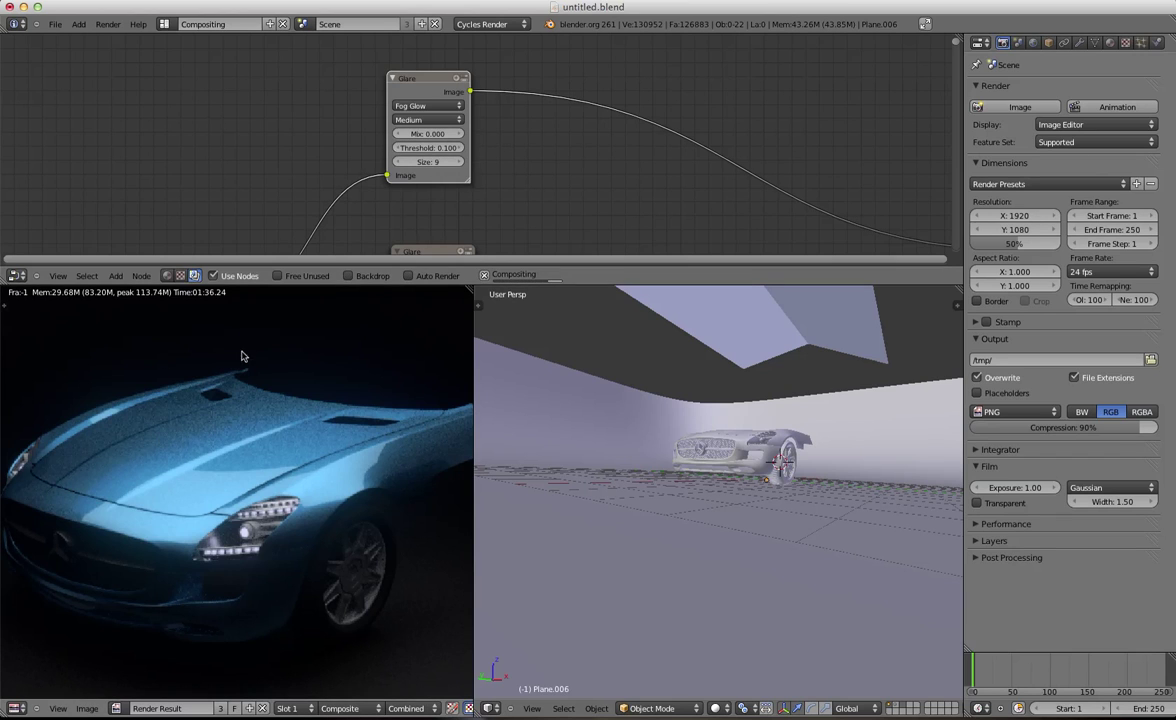
{"action": "scroll", "coordinate": [237, 424], "scroll_direction": "down", "scroll_amount": 4}
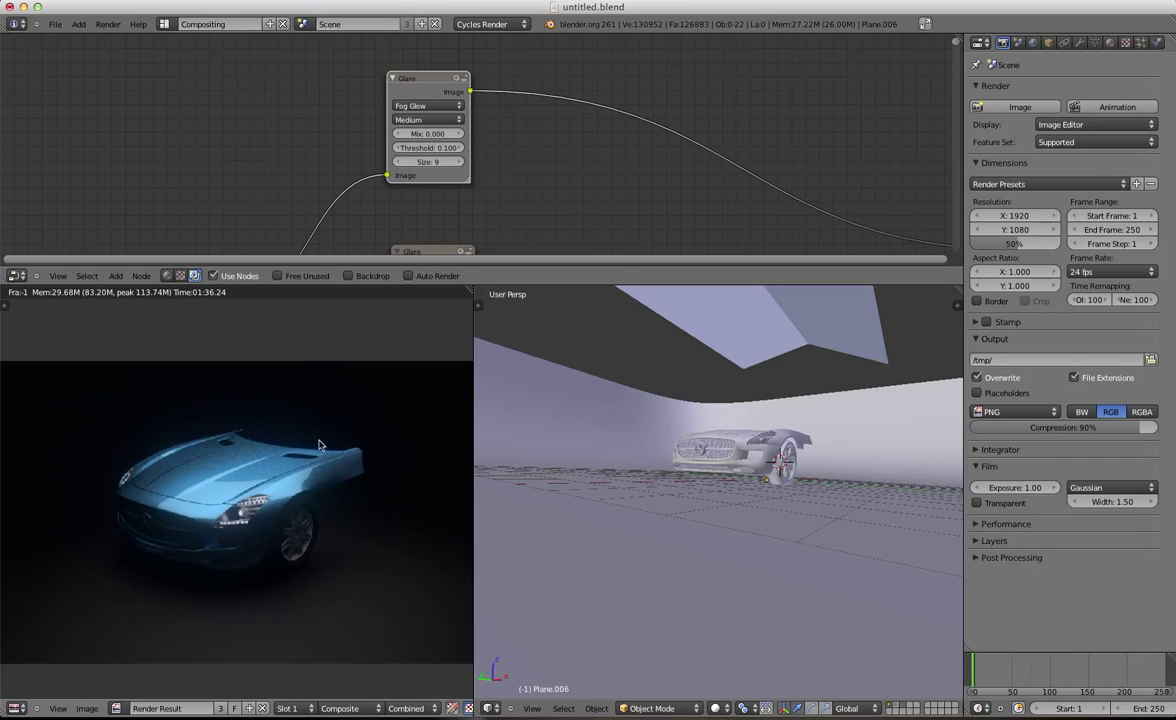
{"action": "scroll", "coordinate": [321, 440], "scroll_direction": "up", "scroll_amount": 1}
{"action": "left_click_drag", "start_coordinate": [415, 79], "coordinate": [416, 115]}
{"action": "scroll", "coordinate": [504, 208], "scroll_direction": "up", "scroll_amount": 3}
{"action": "scroll", "coordinate": [504, 212], "scroll_direction": "down", "scroll_amount": 3}
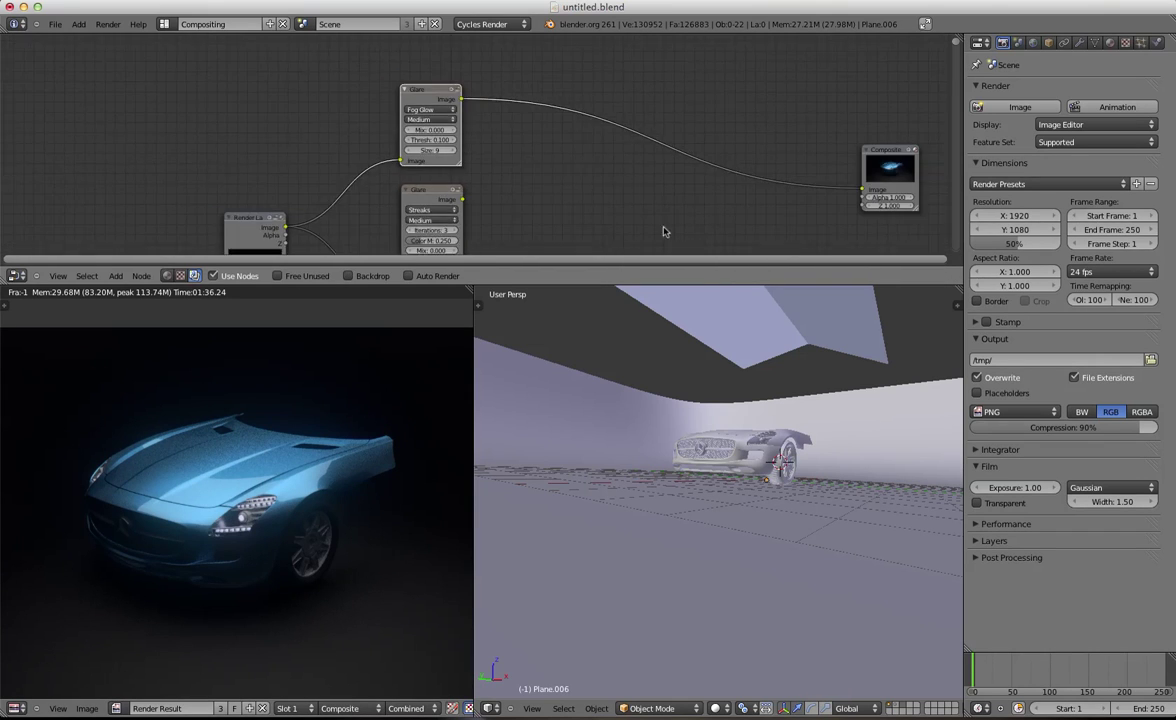
Insert a Mix node between the Fog Glow node and Composite, and connect the Streaks Glare to its second image input
{"action": "middle_click_drag", "start_coordinate": [611, 218], "coordinate": [574, 200]}
{"action": "left_click_drag", "start_coordinate": [380, 178], "coordinate": [377, 178]}
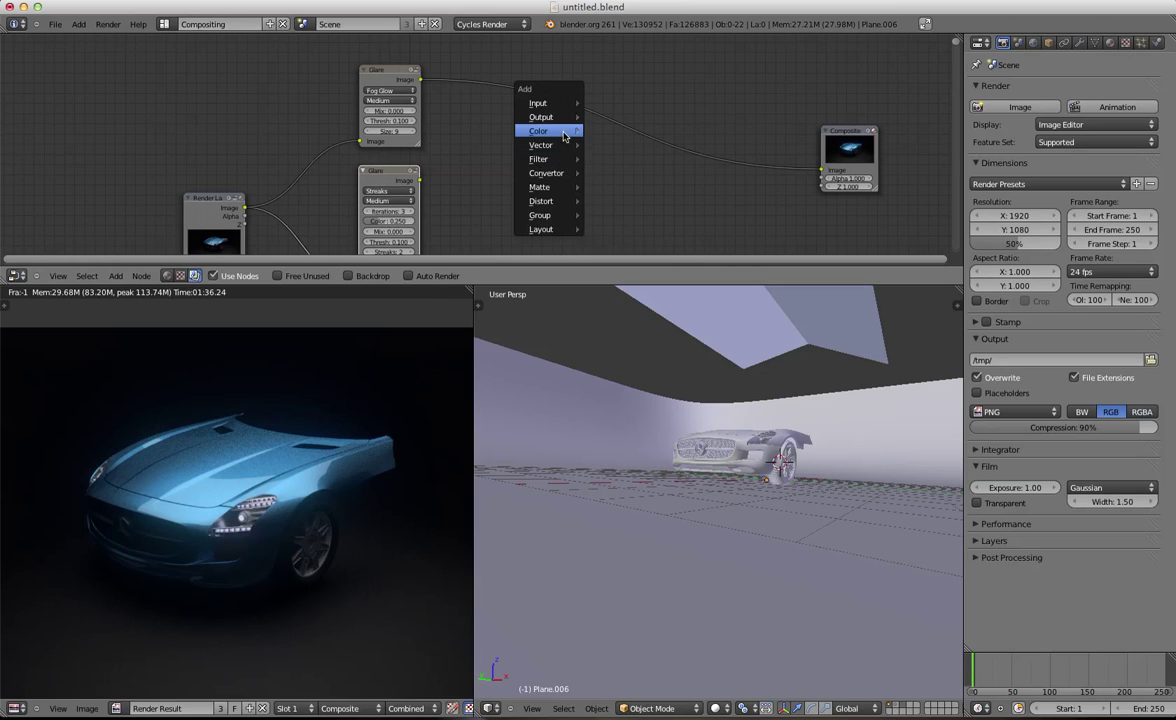
{"action": "key", "text": "shift+a"}
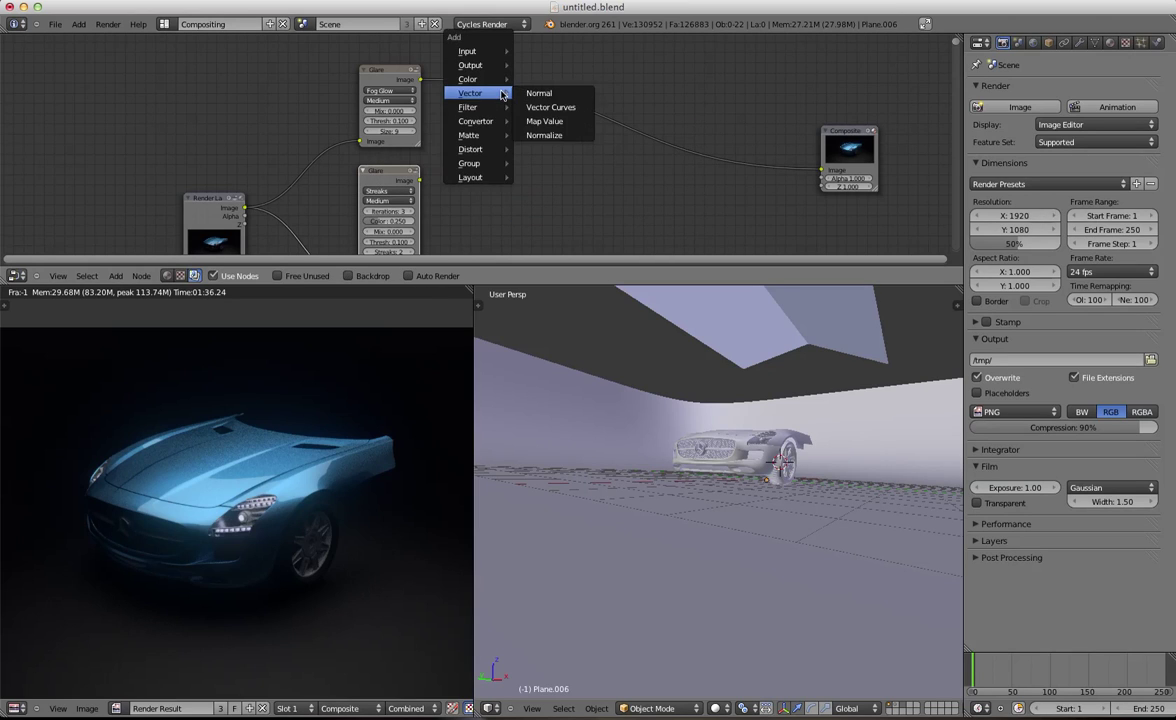
{"action": "mouse_move", "coordinate": [472, 88]}
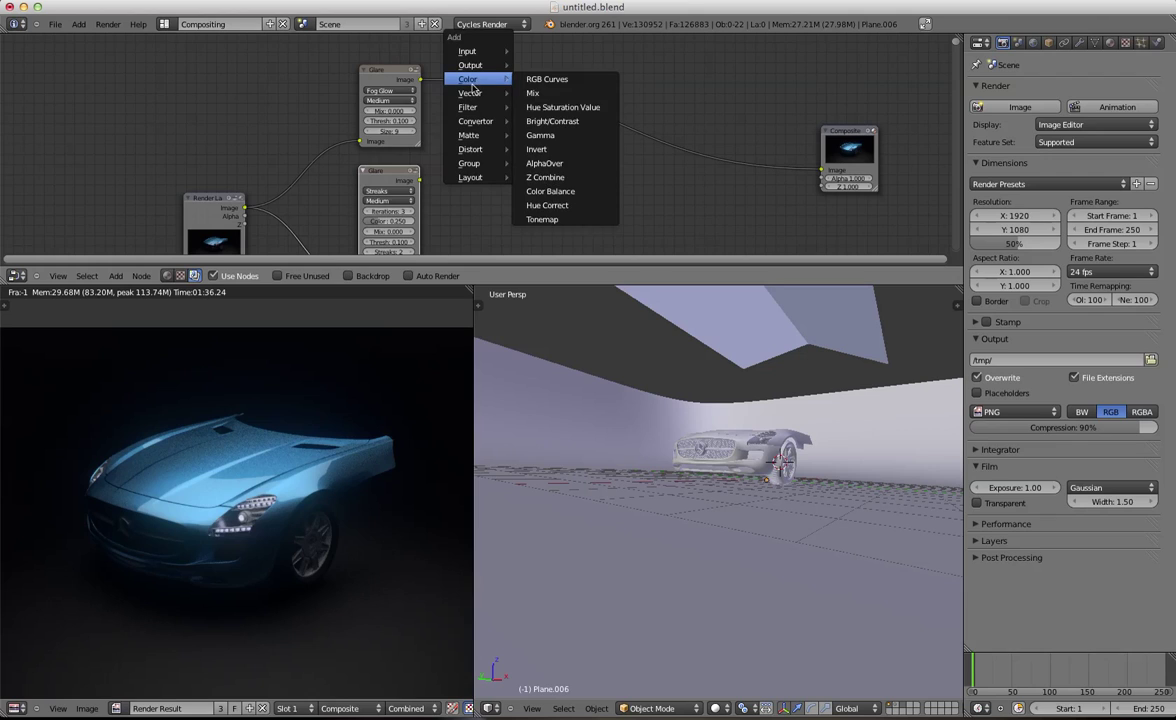
{"action": "left_click", "coordinate": [547, 94]}
{"action": "left_click", "coordinate": [612, 104]}
{"action": "left_click_drag", "start_coordinate": [418, 180], "coordinate": [605, 168]}
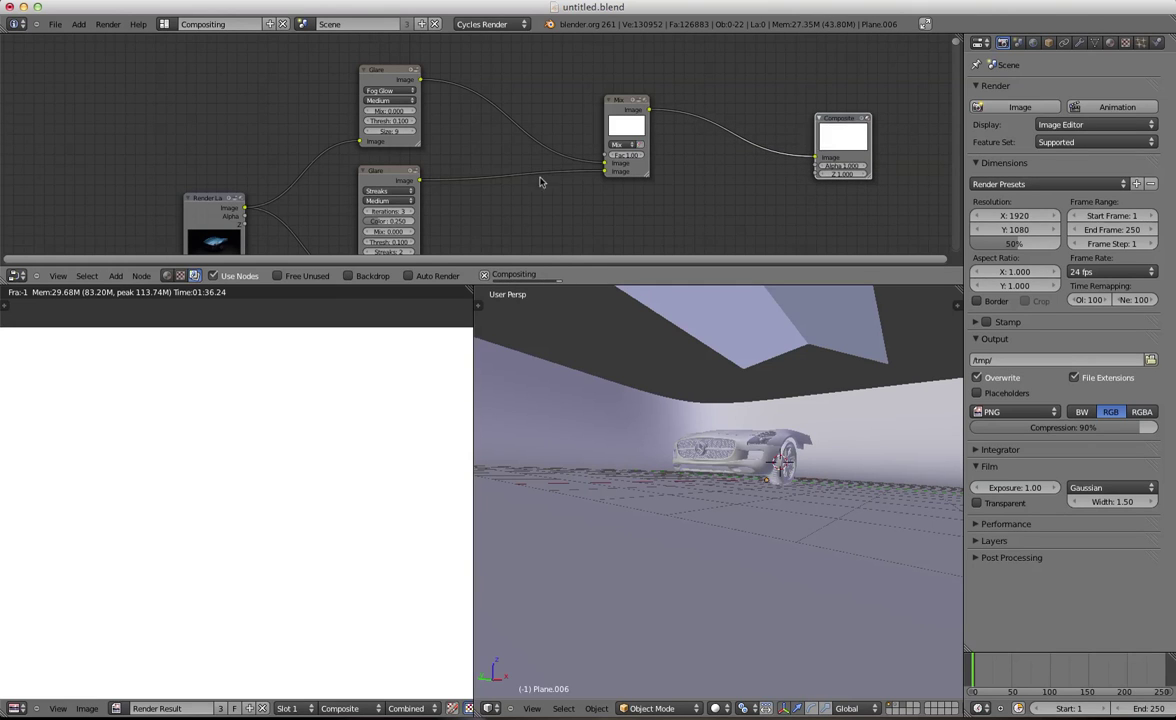
Tidy the positions of the Mix node and both Glare nodes
{"action": "scroll", "coordinate": [608, 212], "scroll_direction": "up", "scroll_amount": 2}
{"action": "middle_click_drag", "start_coordinate": [610, 211], "coordinate": [431, 193]}
{"action": "scroll", "coordinate": [432, 222], "scroll_direction": "up", "scroll_amount": 2}
{"action": "scroll", "coordinate": [431, 193], "scroll_direction": "down", "scroll_amount": 2}
{"action": "left_click_drag", "start_coordinate": [493, 88], "coordinate": [487, 98]}
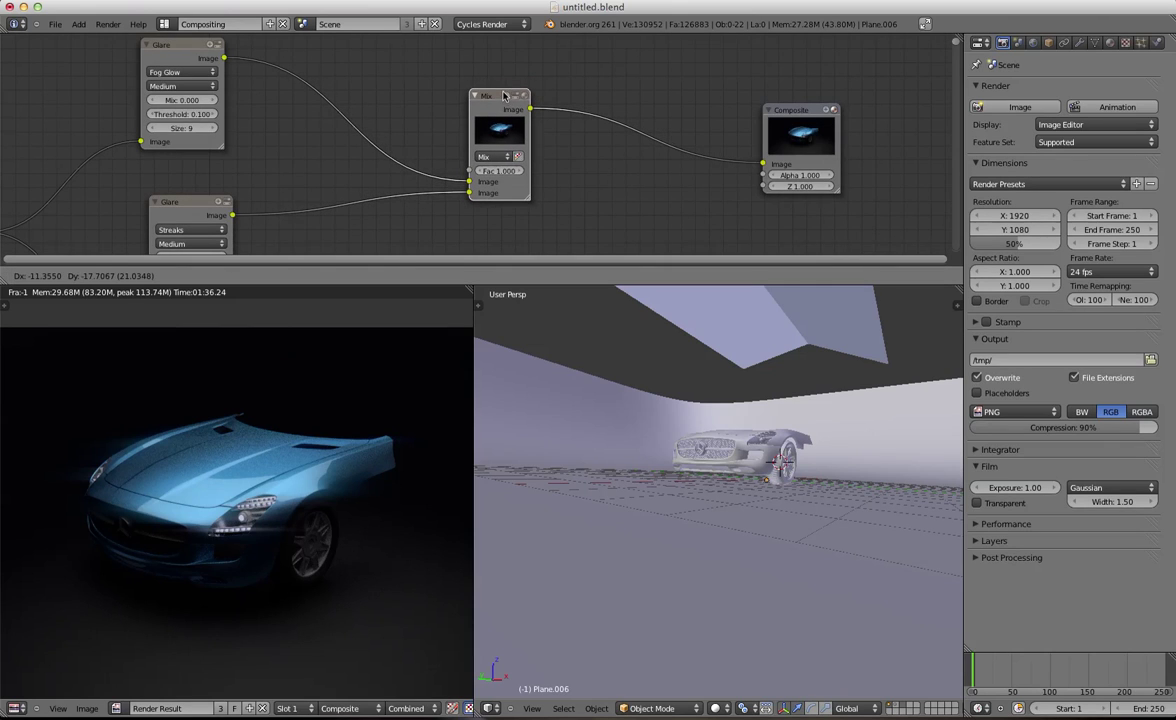
{"action": "left_click_drag", "start_coordinate": [166, 54], "coordinate": [169, 57]}
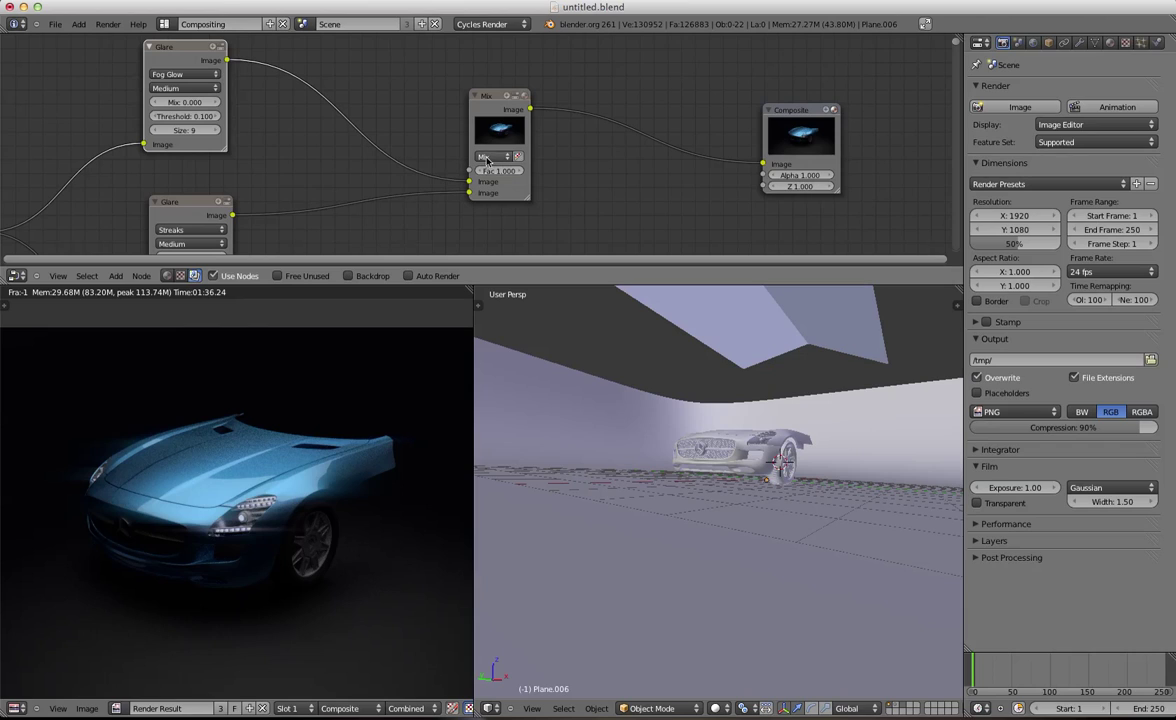
{"action": "left_click_drag", "start_coordinate": [193, 201], "coordinate": [191, 201]}
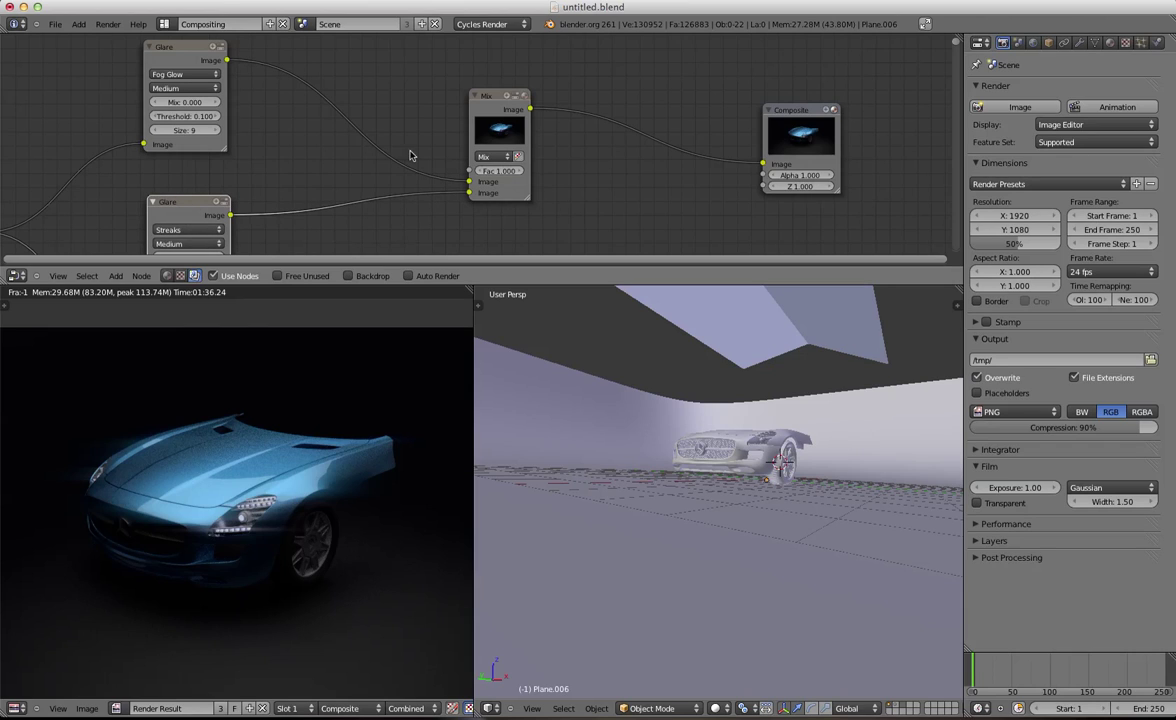
Set the Mix node's factor to 0.5 and check the blended glow around the headlight
{"action": "left_click", "coordinate": [508, 172]}
{"action": "type", "text": "0.5"}
{"action": "key", "text": "Return"}
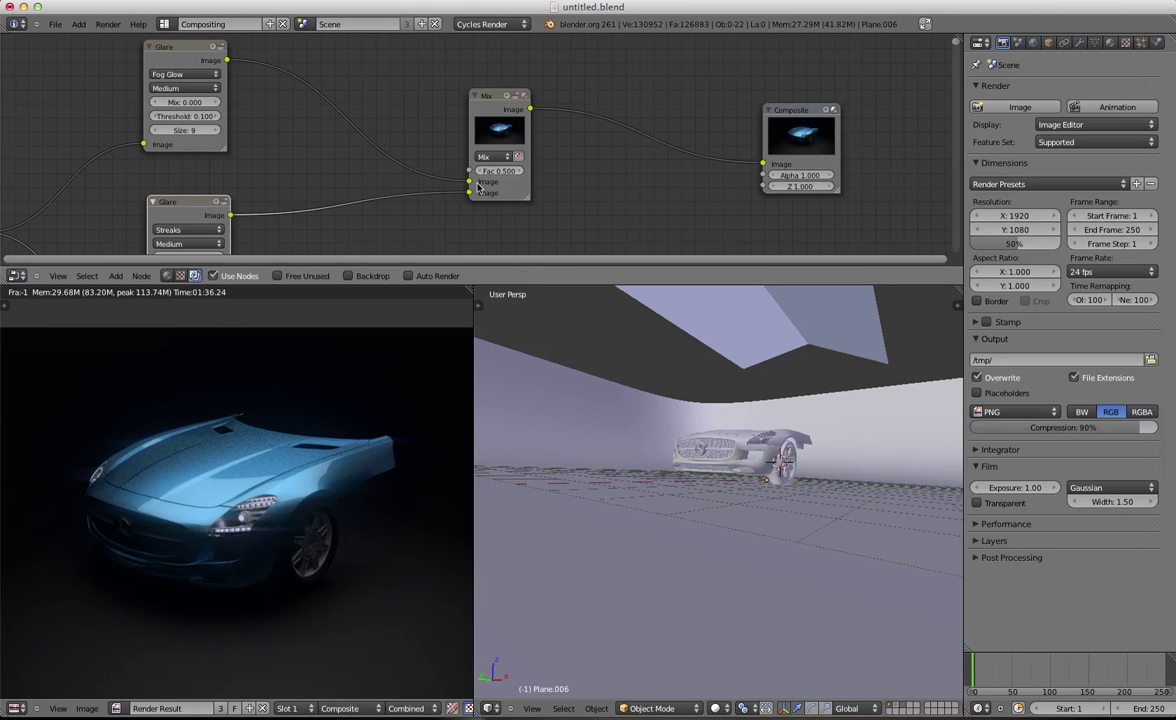
{"action": "scroll", "coordinate": [407, 370], "scroll_direction": "up", "scroll_amount": 3}
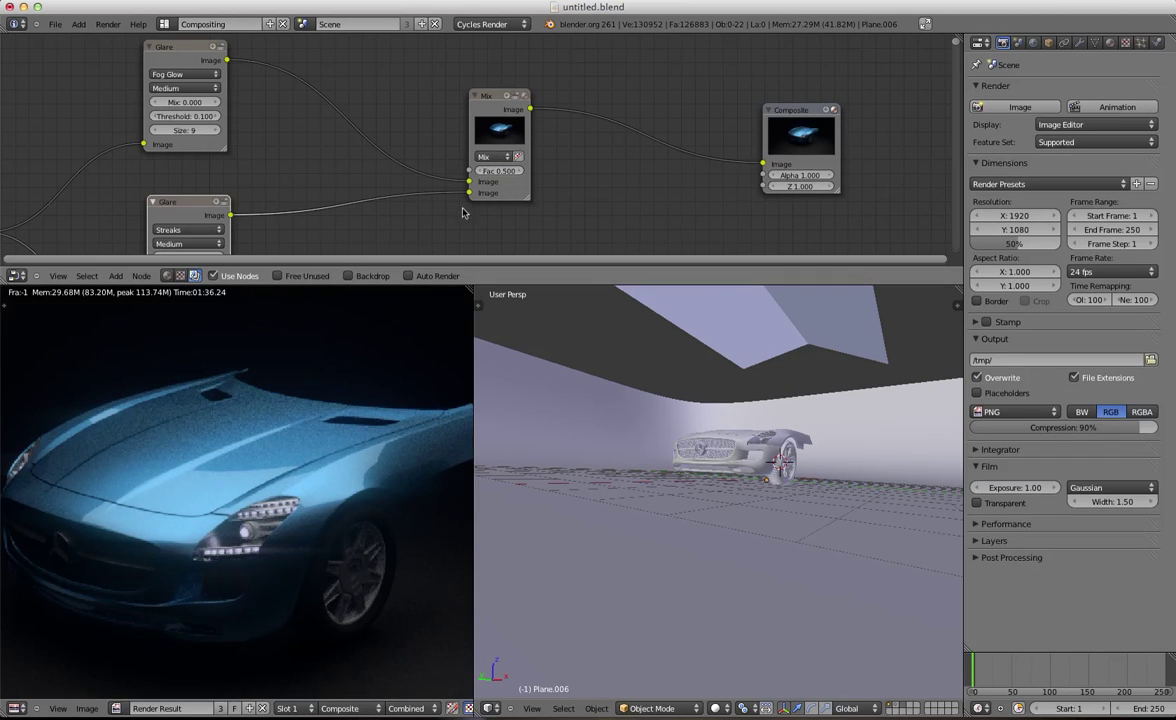
{"action": "scroll", "coordinate": [248, 467], "scroll_direction": "down", "scroll_amount": 4}
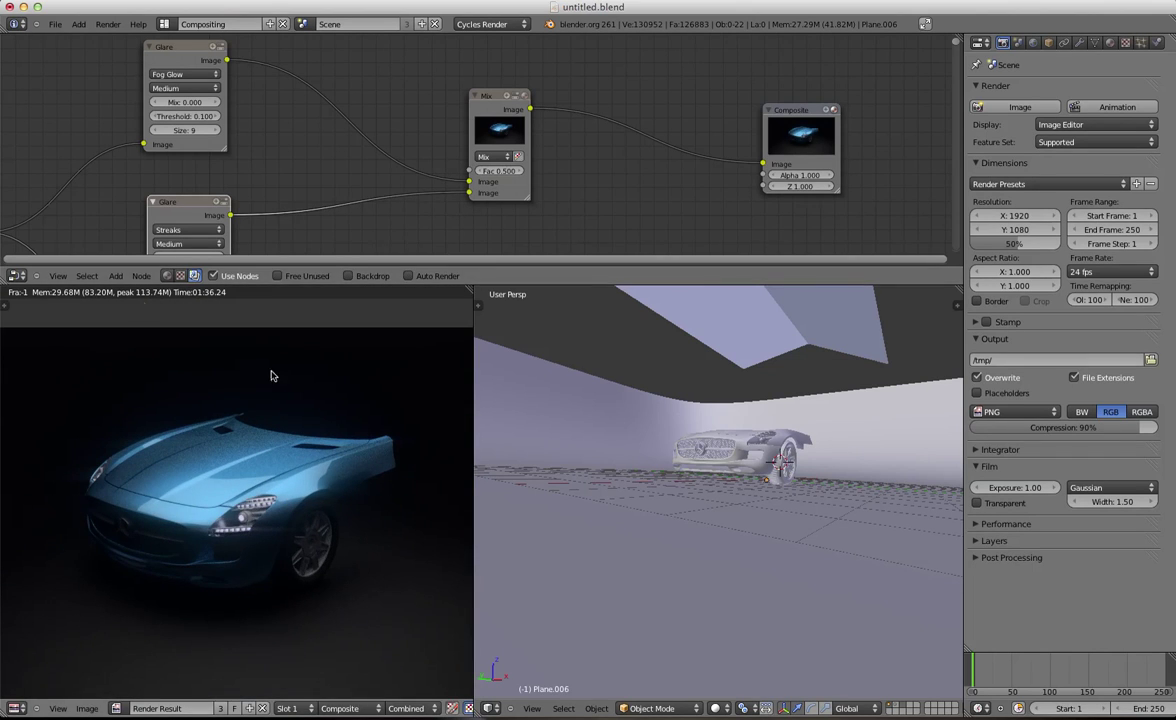
Align the Mix and Streaks Glare nodes, and change the Mix node's blend type to Add
{"action": "left_click", "coordinate": [495, 157]}
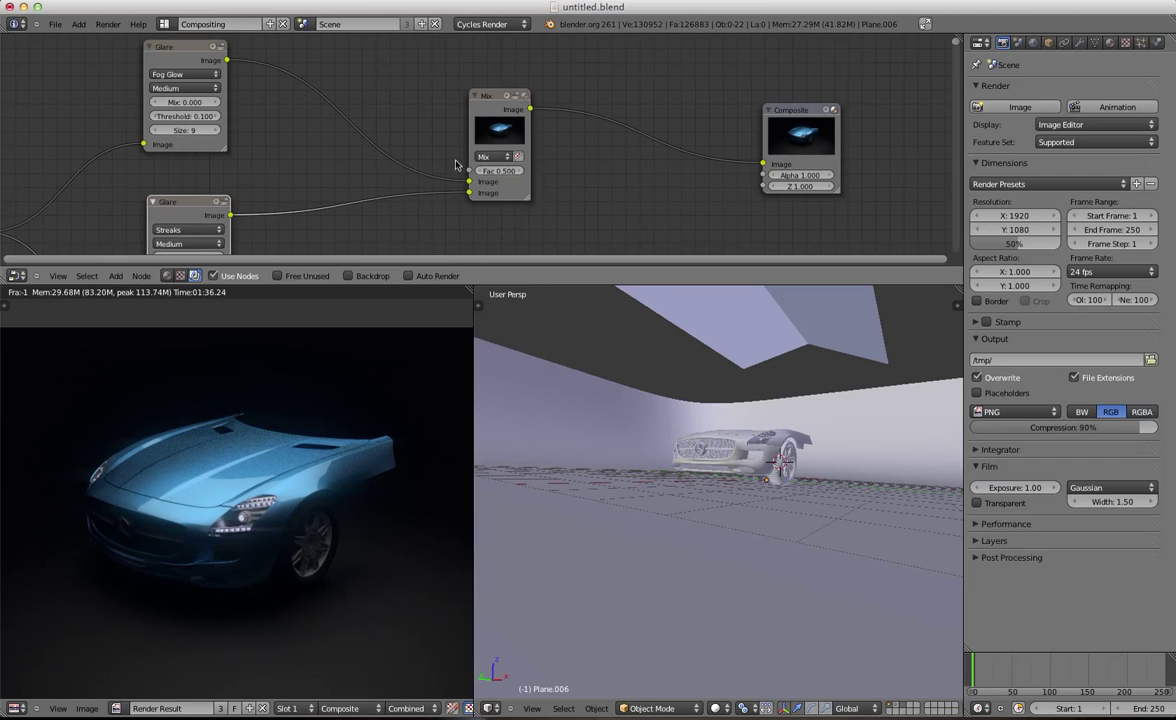
{"action": "left_click", "coordinate": [491, 158]}
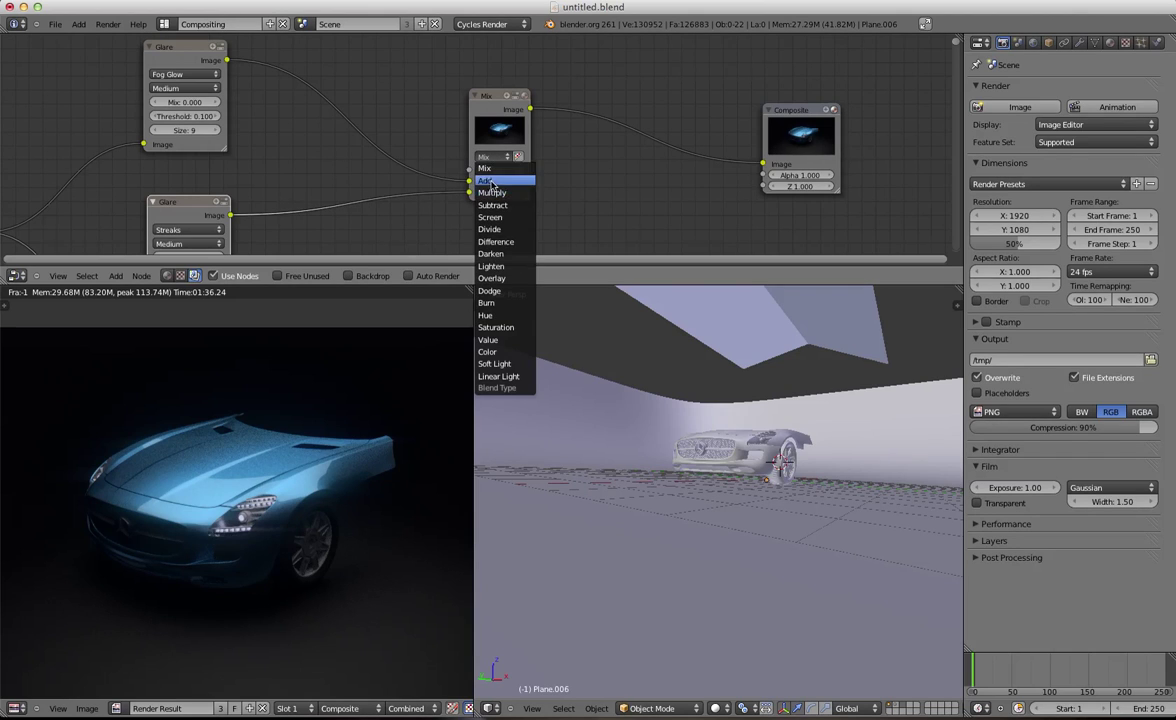
{"action": "left_click_drag", "start_coordinate": [508, 97], "coordinate": [506, 80]}
{"action": "left_click_drag", "start_coordinate": [149, 207], "coordinate": [146, 210]}
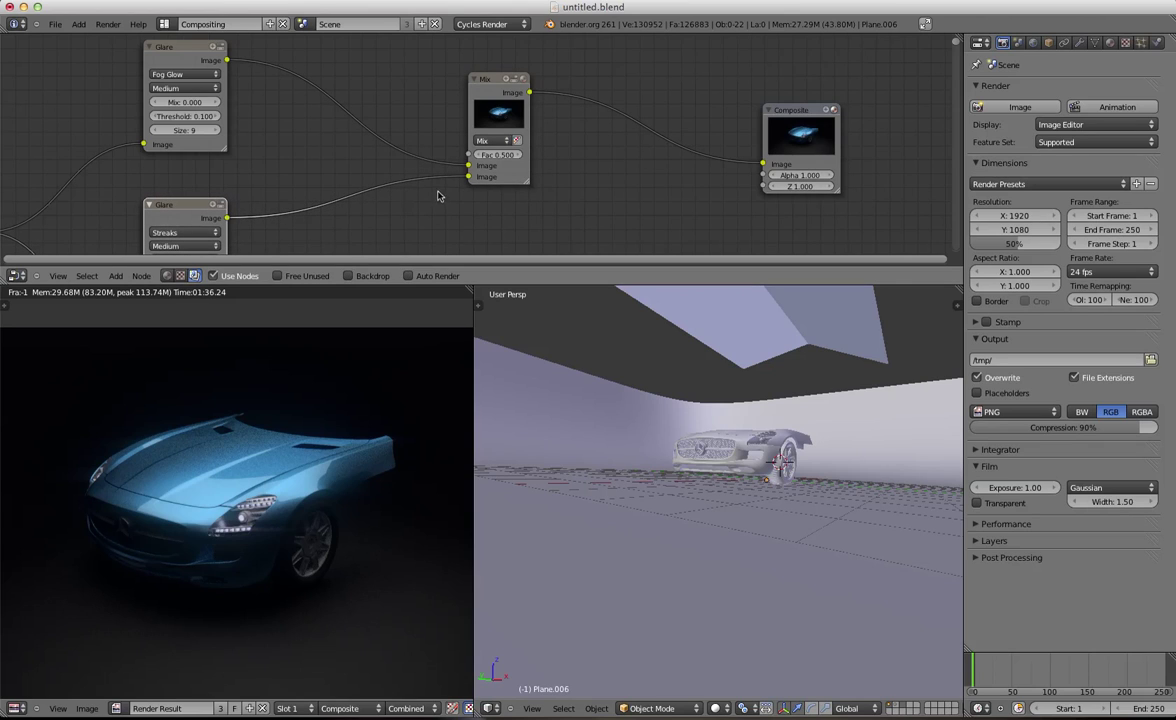
{"action": "left_click", "coordinate": [488, 140]}
{"action": "left_click", "coordinate": [472, 147]}
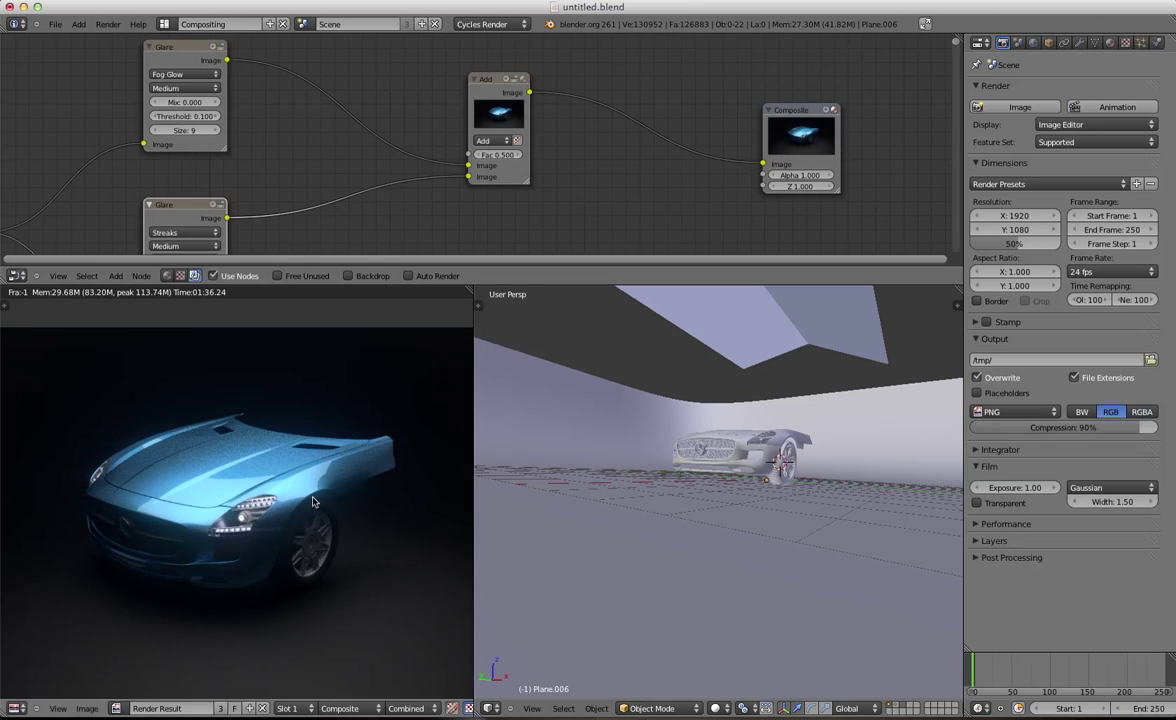
Try a factor of 1 on the Add node that combines the two glares and check the glow
{"action": "scroll", "coordinate": [365, 395], "scroll_direction": "up", "scroll_amount": 2}
{"action": "left_click_drag", "start_coordinate": [489, 155], "coordinate": [521, 157]}
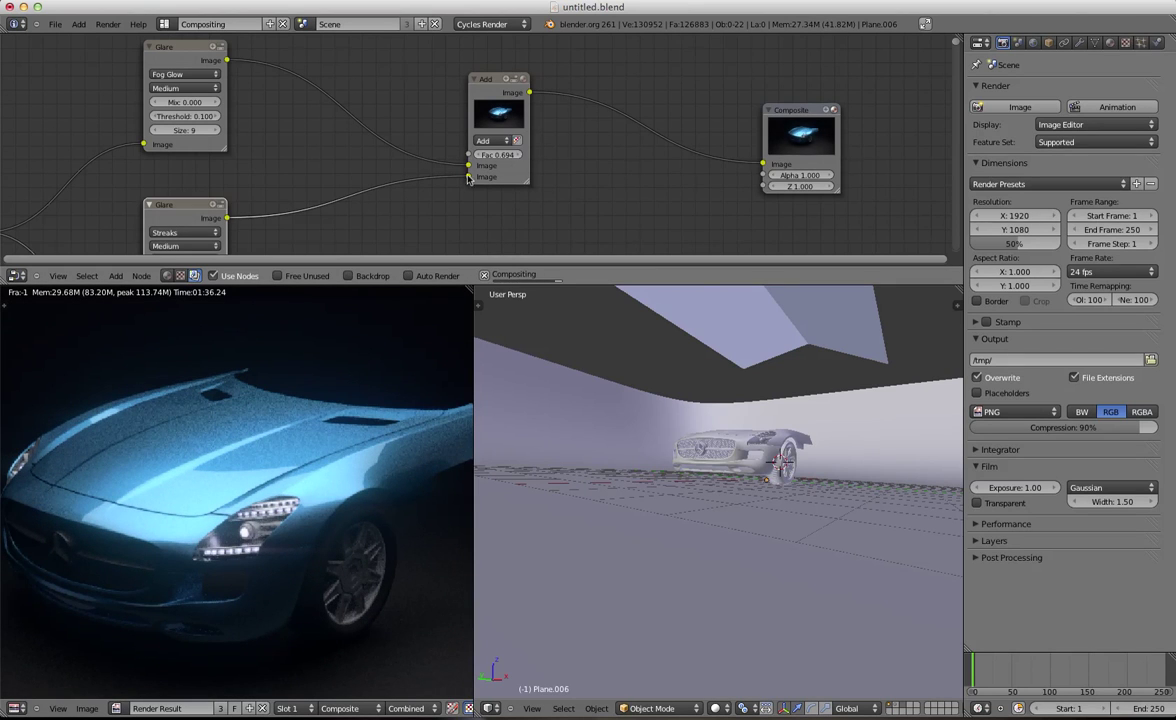
{"action": "scroll", "coordinate": [344, 362], "scroll_direction": "down", "scroll_amount": 6}
{"action": "scroll", "coordinate": [490, 158], "scroll_direction": "up", "scroll_amount": 1}
{"action": "left_click", "coordinate": [503, 156]}
{"action": "type", "text": "1"}
{"action": "key", "text": "Return"}
{"action": "scroll", "coordinate": [328, 452], "scroll_direction": "up", "scroll_amount": 5}
{"action": "scroll", "coordinate": [328, 452], "scroll_direction": "up", "scroll_amount": 3}
{"action": "scroll", "coordinate": [349, 499], "scroll_direction": "down", "scroll_amount": 6}
Set the factor of the Add node combining the glares to 0.7
{"action": "left_click", "coordinate": [499, 158]}
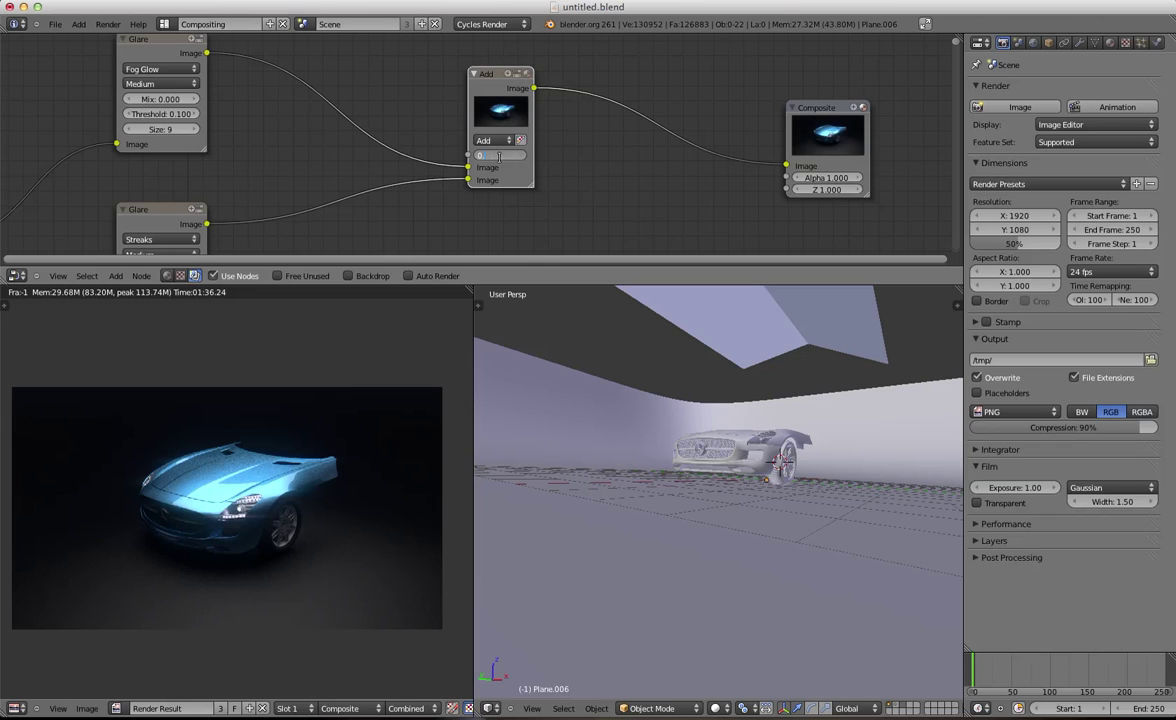
{"action": "type", "text": "0.7"}
{"action": "key", "text": "Return"}
Examine the combined glow around the headlight, bonnet and whole car in the render result
{"action": "scroll", "coordinate": [238, 505], "scroll_direction": "down", "scroll_amount": 2}
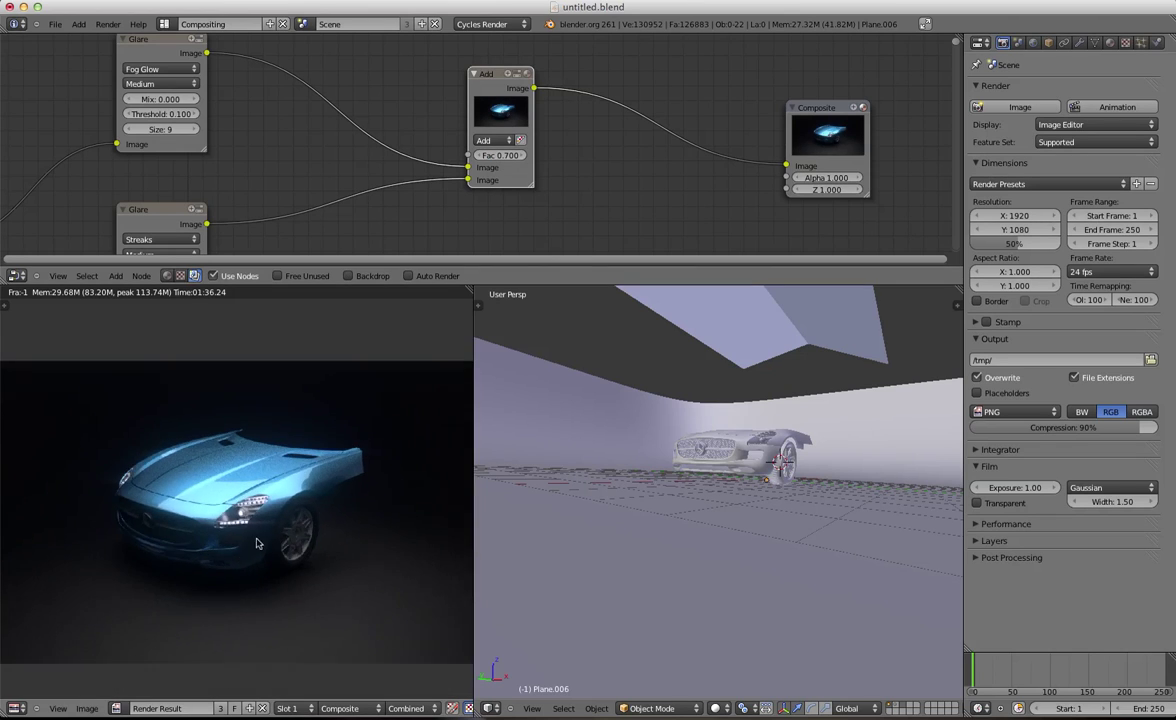
{"action": "scroll", "coordinate": [235, 543], "scroll_direction": "up", "scroll_amount": 6}
{"action": "middle_click_drag", "start_coordinate": [195, 503], "coordinate": [266, 460]}
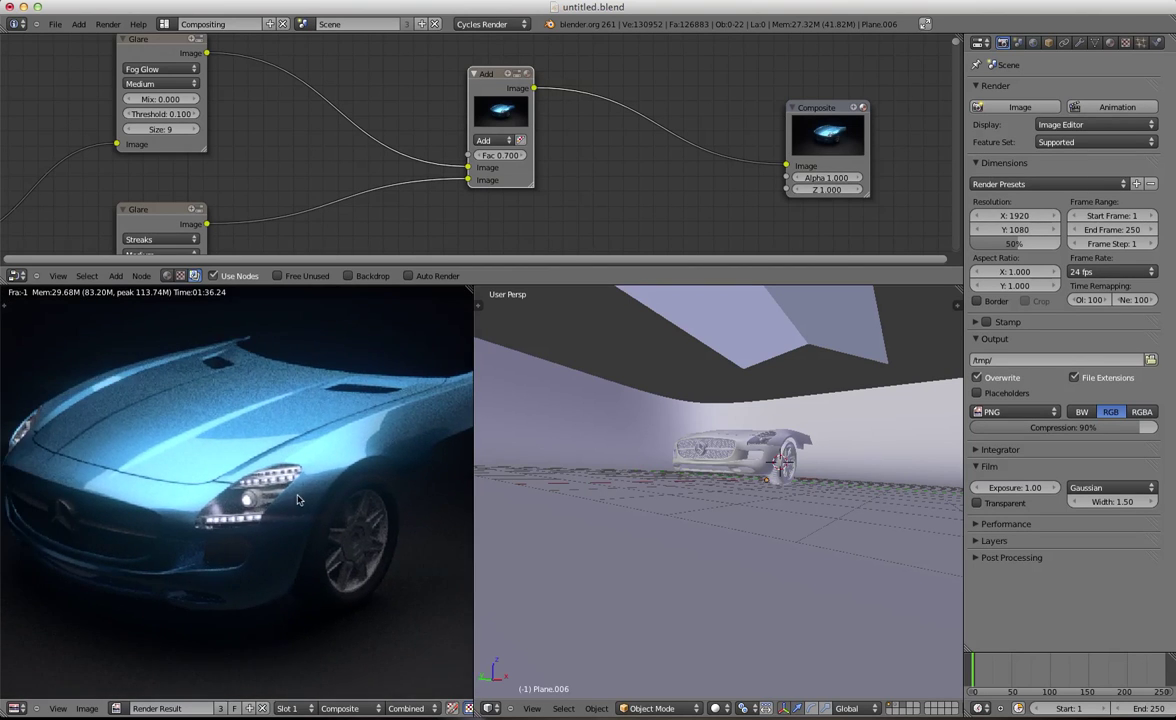
{"action": "scroll", "coordinate": [264, 466], "scroll_direction": "down", "scroll_amount": 4}
{"action": "scroll", "coordinate": [285, 519], "scroll_direction": "up", "scroll_amount": 2}
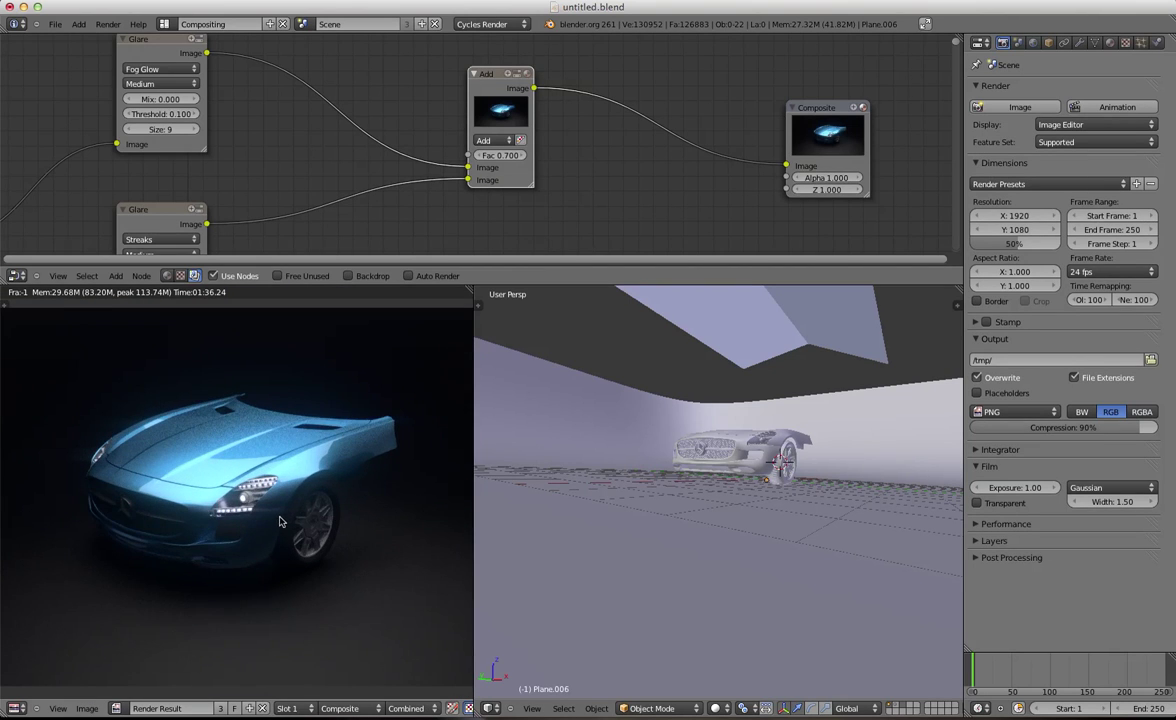
{"action": "scroll", "coordinate": [278, 520], "scroll_direction": "up", "scroll_amount": 4}
{"action": "scroll", "coordinate": [265, 515], "scroll_direction": "down", "scroll_amount": 5}
{"action": "scroll", "coordinate": [252, 510], "scroll_direction": "up", "scroll_amount": 3}
{"action": "scroll", "coordinate": [253, 509], "scroll_direction": "up", "scroll_amount": 3}
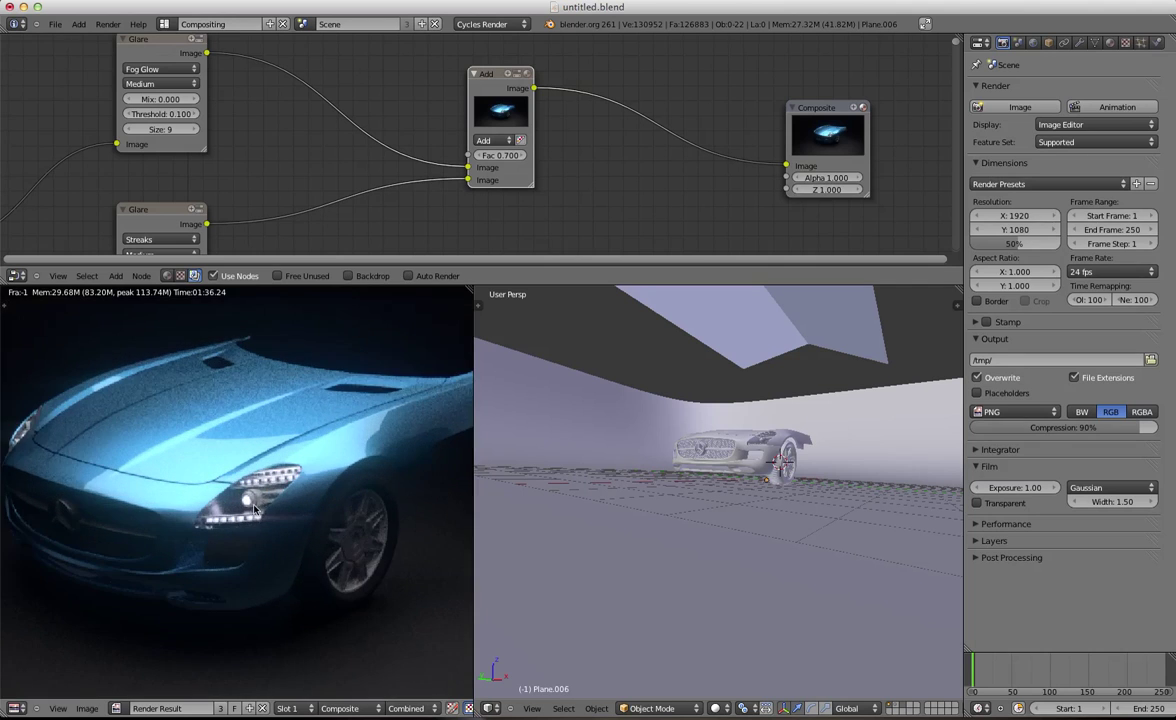
{"action": "scroll", "coordinate": [258, 507], "scroll_direction": "down", "scroll_amount": 5}
{"action": "scroll", "coordinate": [266, 504], "scroll_direction": "up", "scroll_amount": 2}
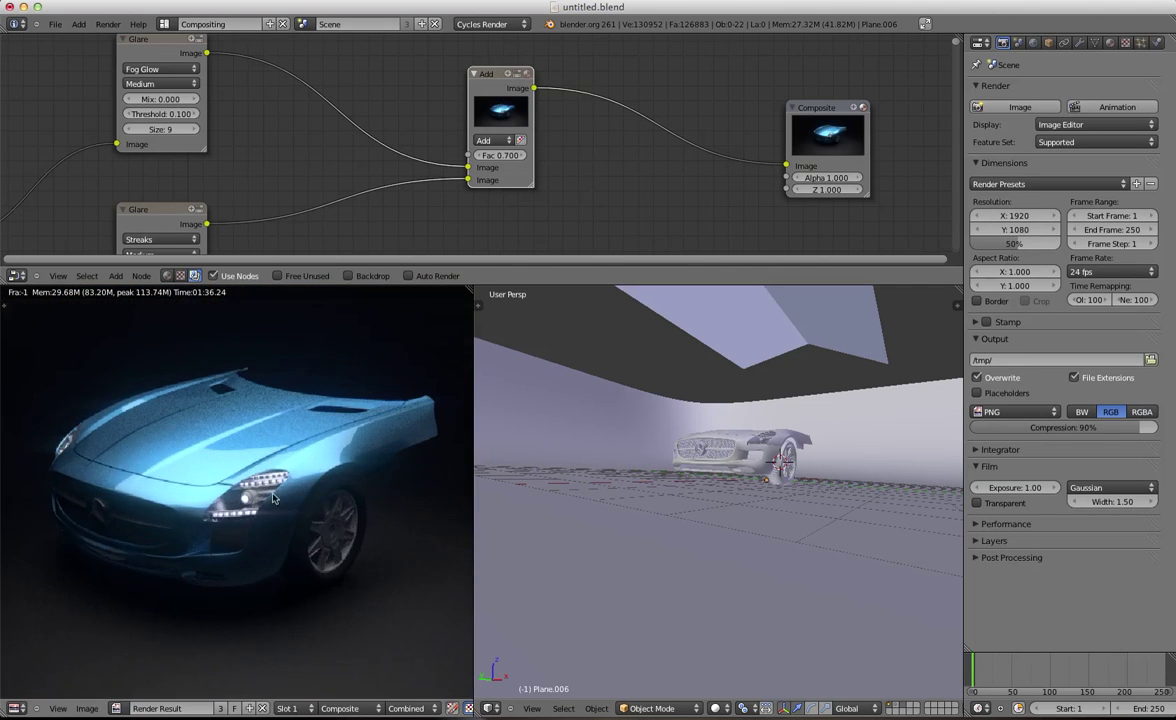
{"action": "scroll", "coordinate": [255, 502], "scroll_direction": "up", "scroll_amount": 2}
{"action": "scroll", "coordinate": [261, 530], "scroll_direction": "down", "scroll_amount": 5}
{"action": "scroll", "coordinate": [266, 525], "scroll_direction": "up", "scroll_amount": 7}
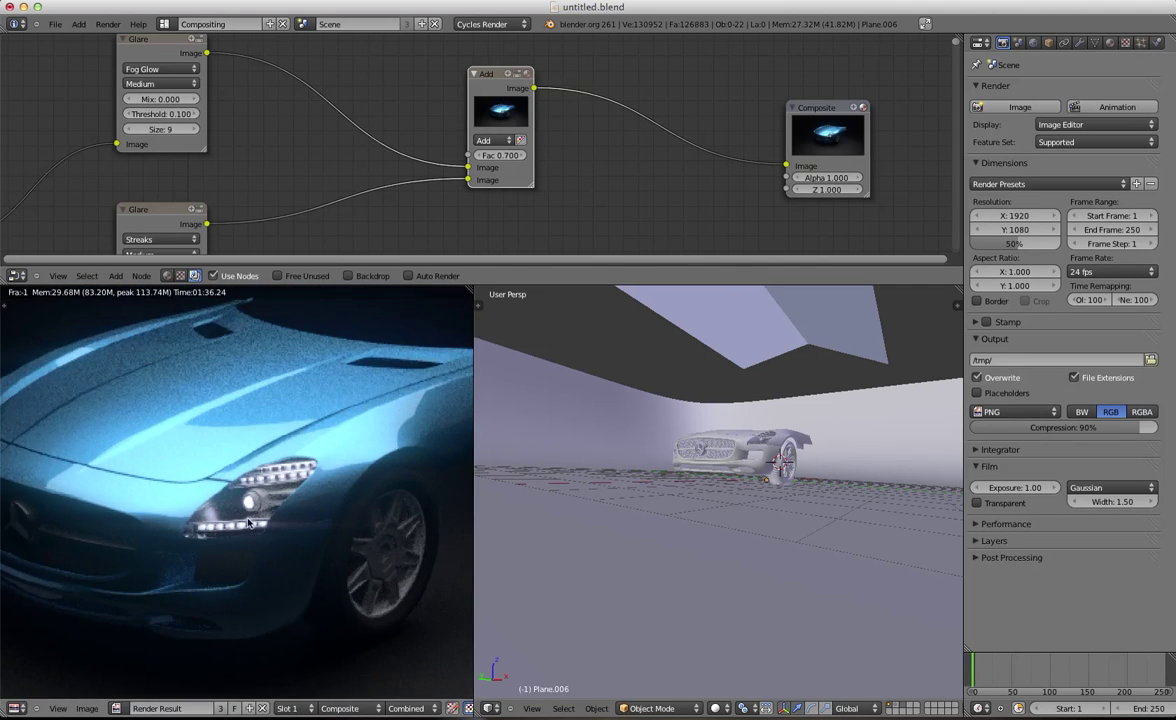
{"action": "scroll", "coordinate": [274, 520], "scroll_direction": "down", "scroll_amount": 1}
{"action": "scroll", "coordinate": [247, 477], "scroll_direction": "down", "scroll_amount": 3}
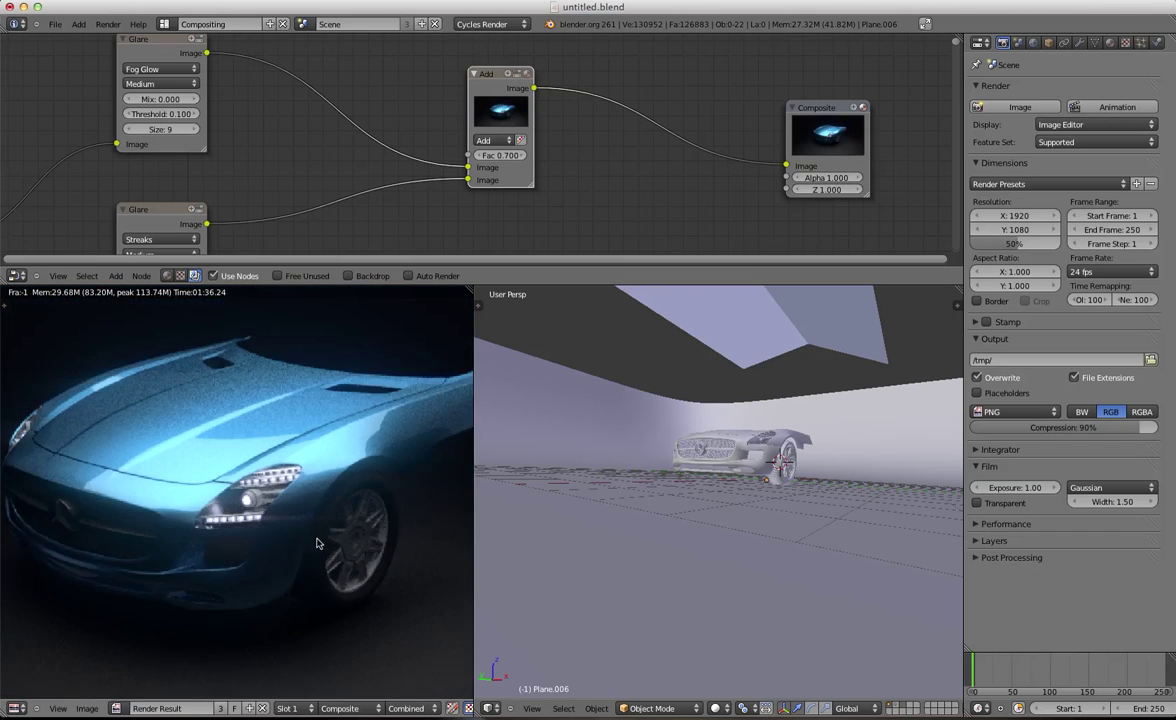
{"action": "scroll", "coordinate": [230, 460], "scroll_direction": "up", "scroll_amount": 4}
{"action": "scroll", "coordinate": [144, 441], "scroll_direction": "down", "scroll_amount": 1}
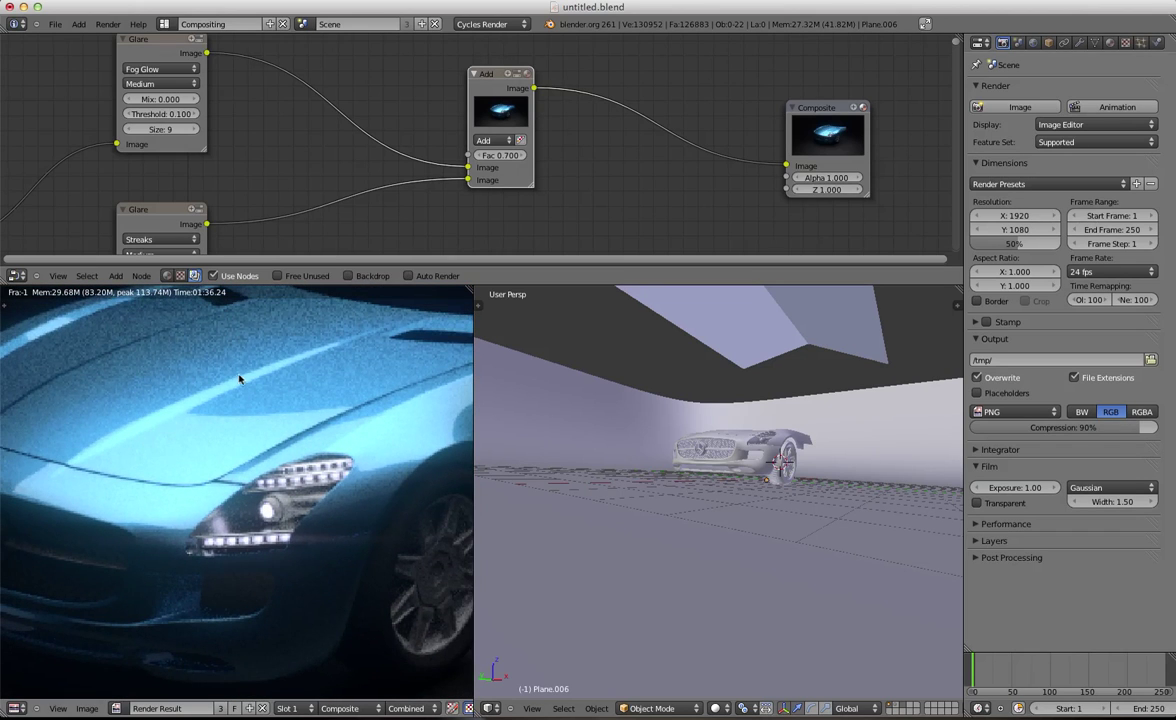
{"action": "scroll", "coordinate": [200, 466], "scroll_direction": "up", "scroll_amount": 2}
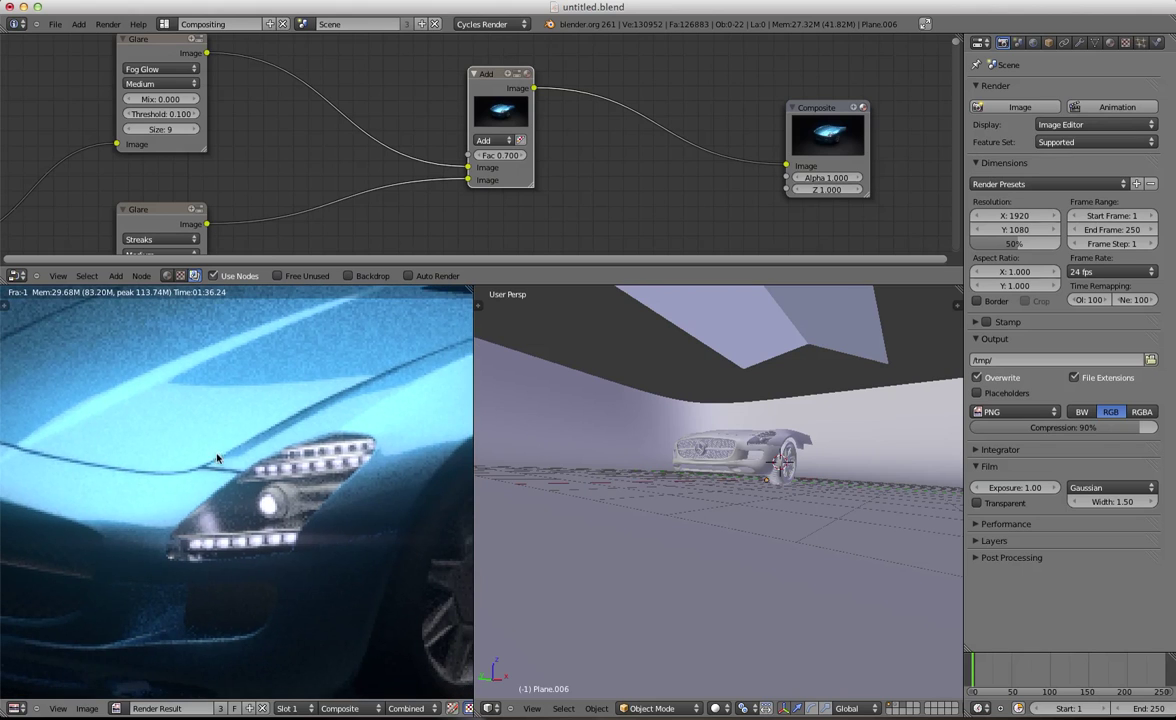
{"action": "scroll", "coordinate": [284, 503], "scroll_direction": "up", "scroll_amount": 2}
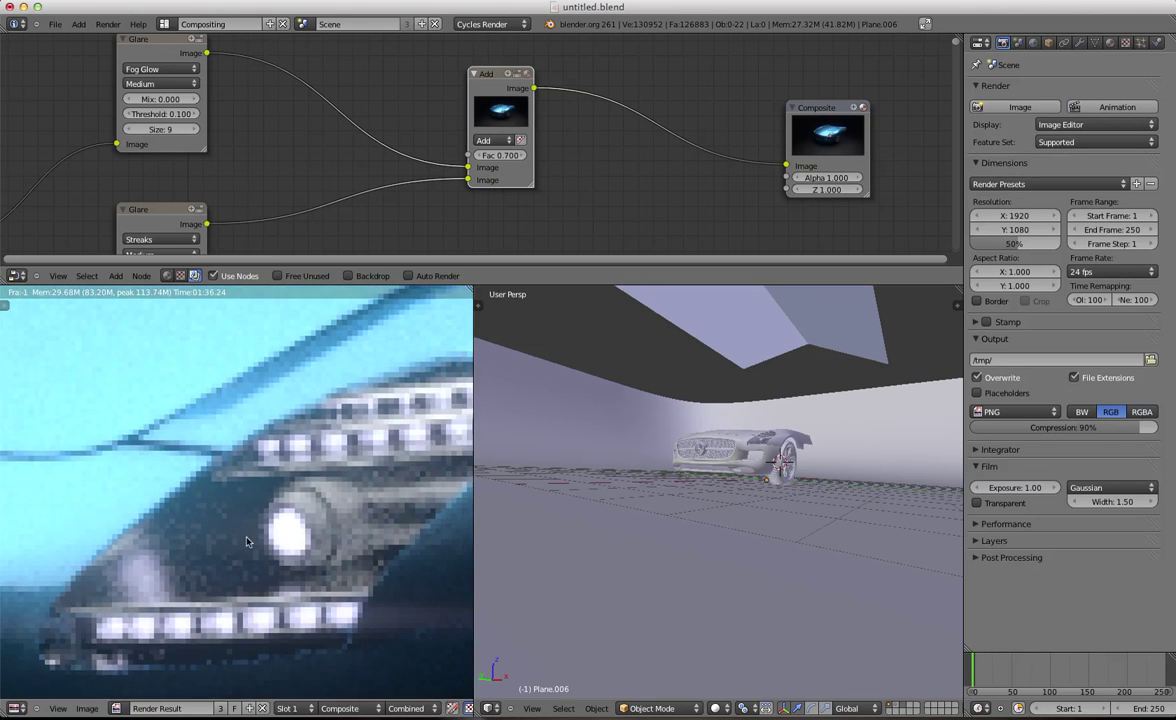
{"action": "scroll", "coordinate": [250, 530], "scroll_direction": "down", "scroll_amount": 3}
{"action": "scroll", "coordinate": [240, 547], "scroll_direction": "down", "scroll_amount": 3}
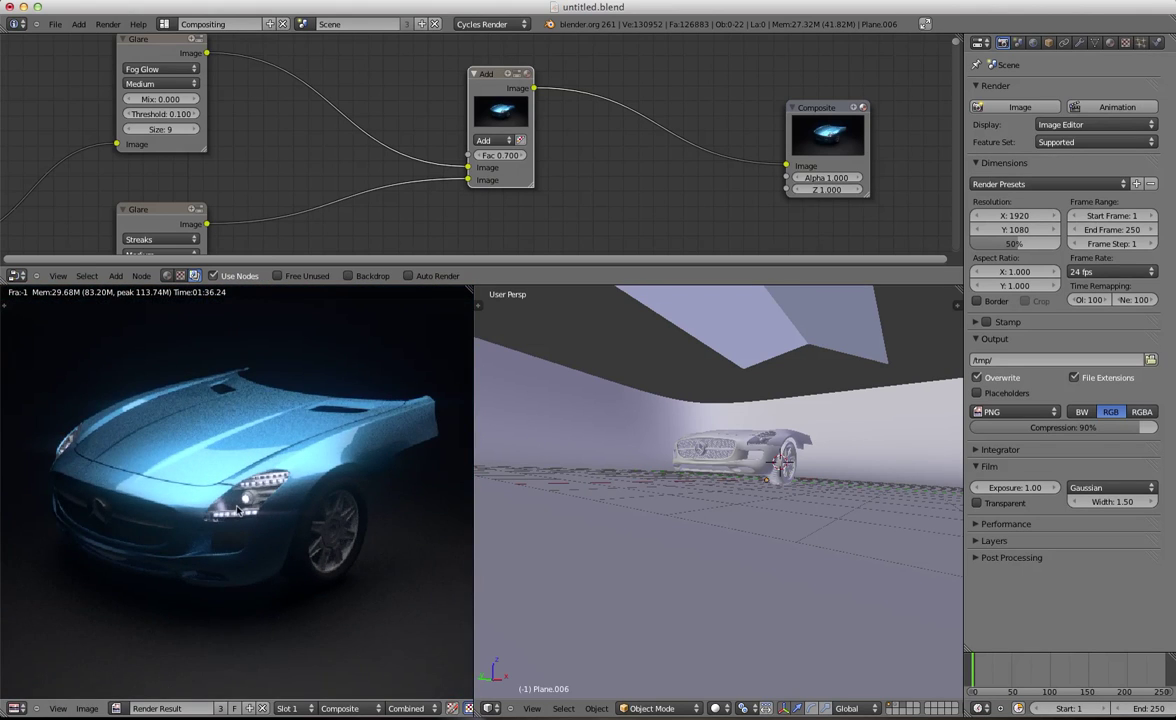
{"action": "scroll", "coordinate": [240, 510], "scroll_direction": "up", "scroll_amount": 4}
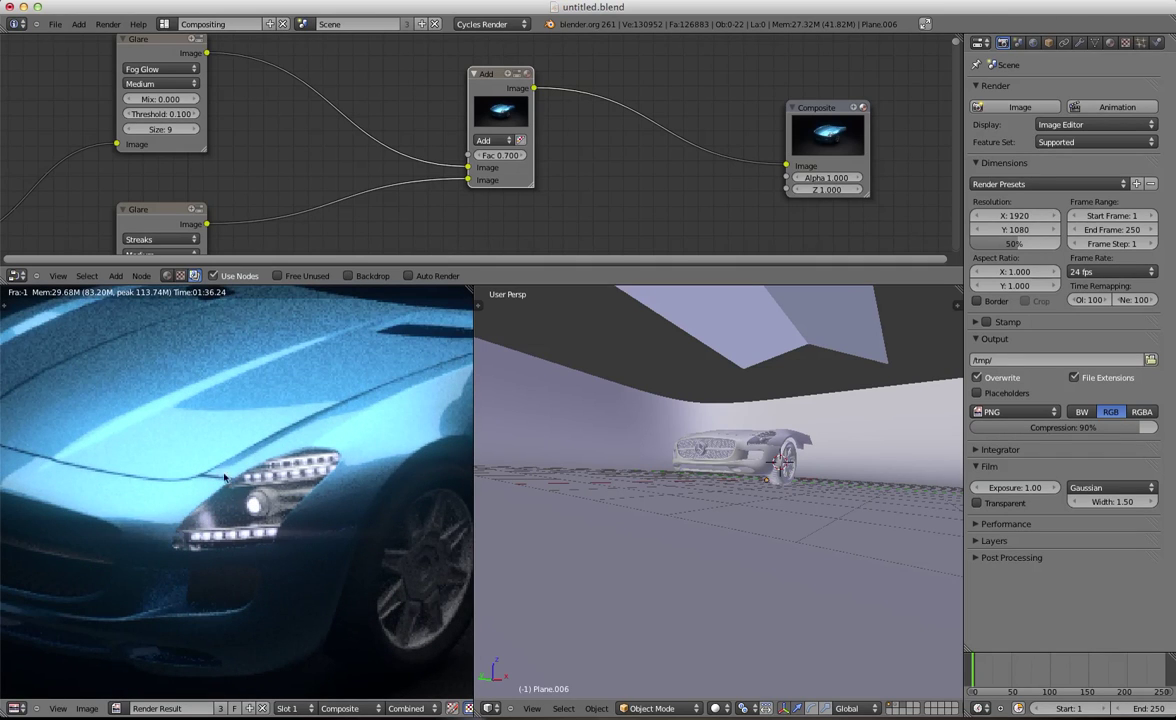
{"action": "scroll", "coordinate": [232, 473], "scroll_direction": "down", "scroll_amount": 2}
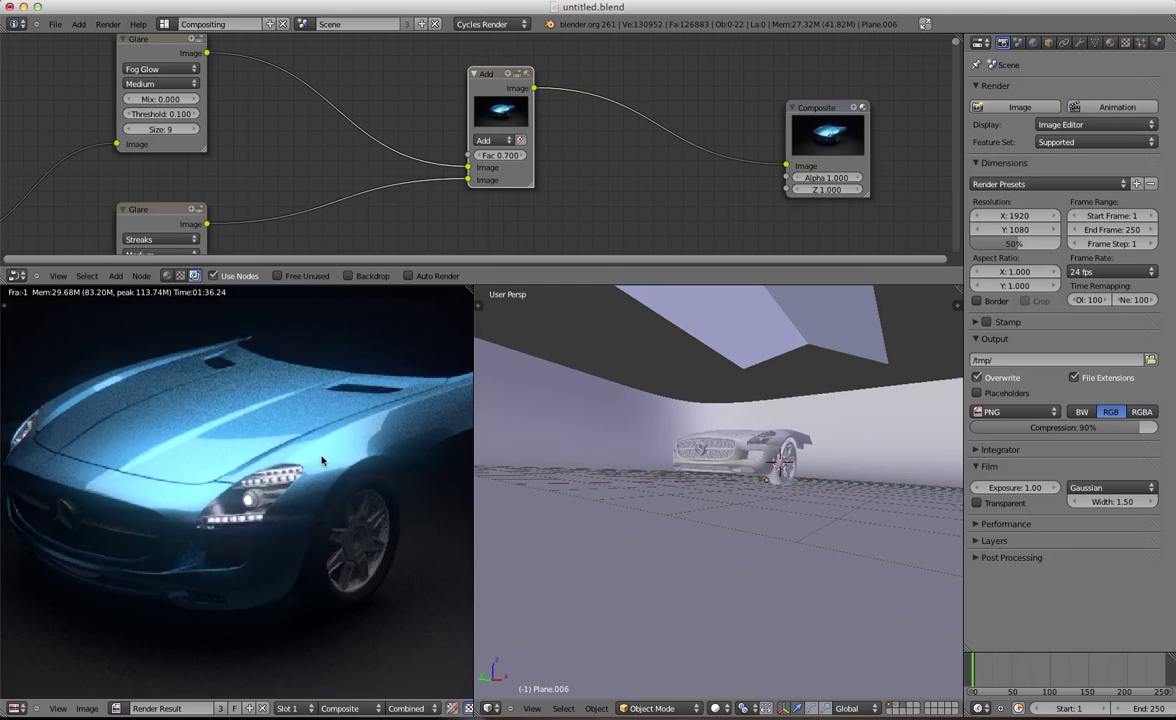
{"action": "scroll", "coordinate": [322, 460], "scroll_direction": "up", "scroll_amount": 1}
{"action": "scroll", "coordinate": [328, 465], "scroll_direction": "down", "scroll_amount": 2}
{"action": "scroll", "coordinate": [195, 495], "scroll_direction": "down", "scroll_amount": 1}
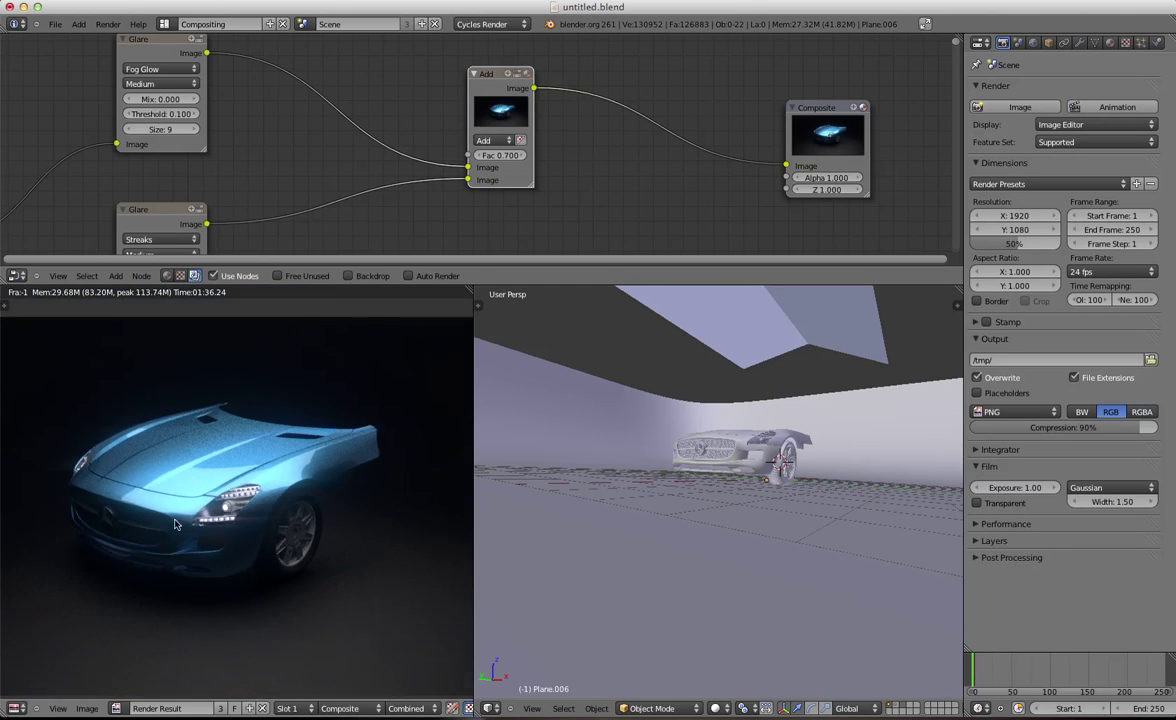
{"action": "scroll", "coordinate": [209, 478], "scroll_direction": "up", "scroll_amount": 1}
{"action": "scroll", "coordinate": [240, 490], "scroll_direction": "down", "scroll_amount": 2}
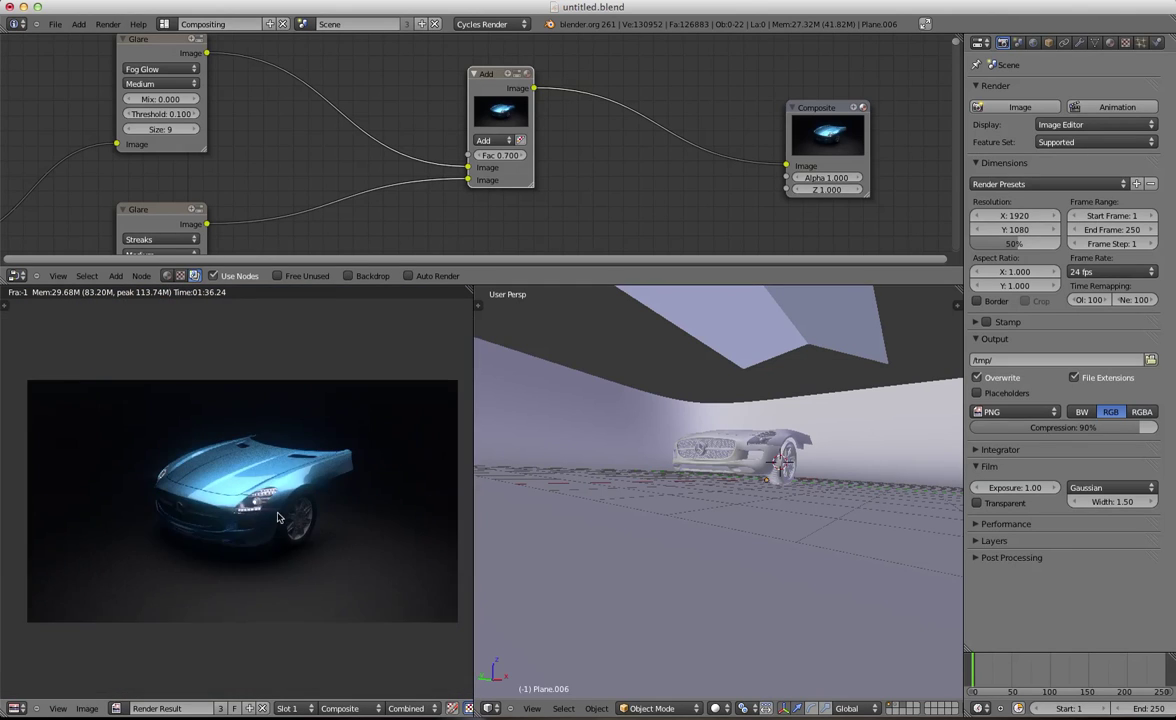
{"action": "scroll", "coordinate": [279, 517], "scroll_direction": "up", "scroll_amount": 2}
Move the Add node closer to the two Glare nodes to free space before Composite
{"action": "left_click_drag", "start_coordinate": [476, 87], "coordinate": [357, 85]}
{"action": "scroll", "coordinate": [204, 540], "scroll_direction": "up", "scroll_amount": 3}
{"action": "scroll", "coordinate": [200, 500], "scroll_direction": "down", "scroll_amount": 3}
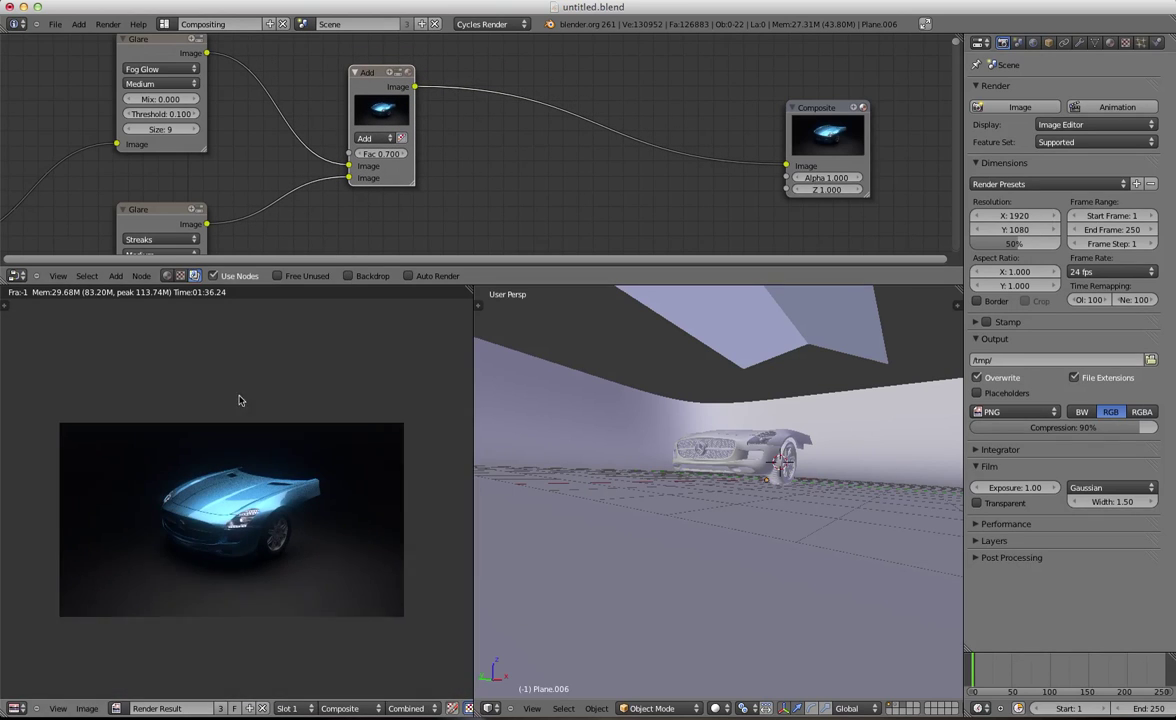
{"action": "scroll", "coordinate": [192, 433], "scroll_direction": "up", "scroll_amount": 1}
{"action": "scroll", "coordinate": [451, 142], "scroll_direction": "down", "scroll_amount": 2}
Insert a Blur node between the Add node and Composite, and set its filter type to Fast Gaussian
{"action": "key", "text": "shift+a"}
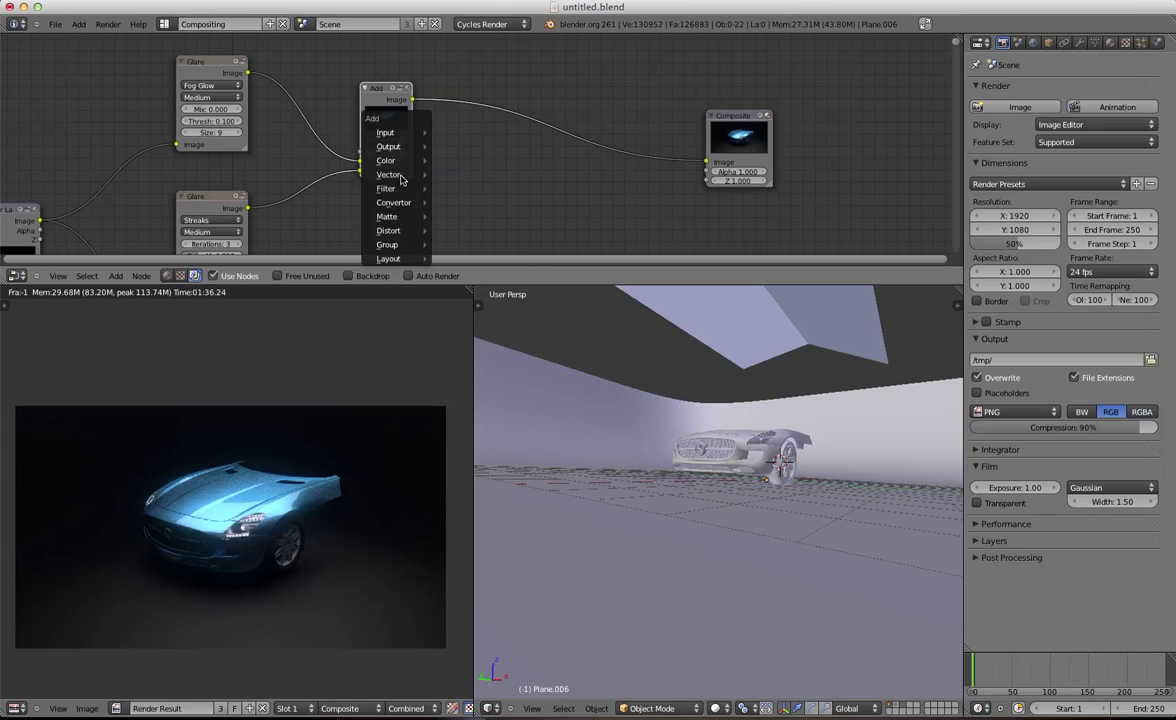
{"action": "key", "text": "shift+a"}
{"action": "mouse_move", "coordinate": [489, 110]}
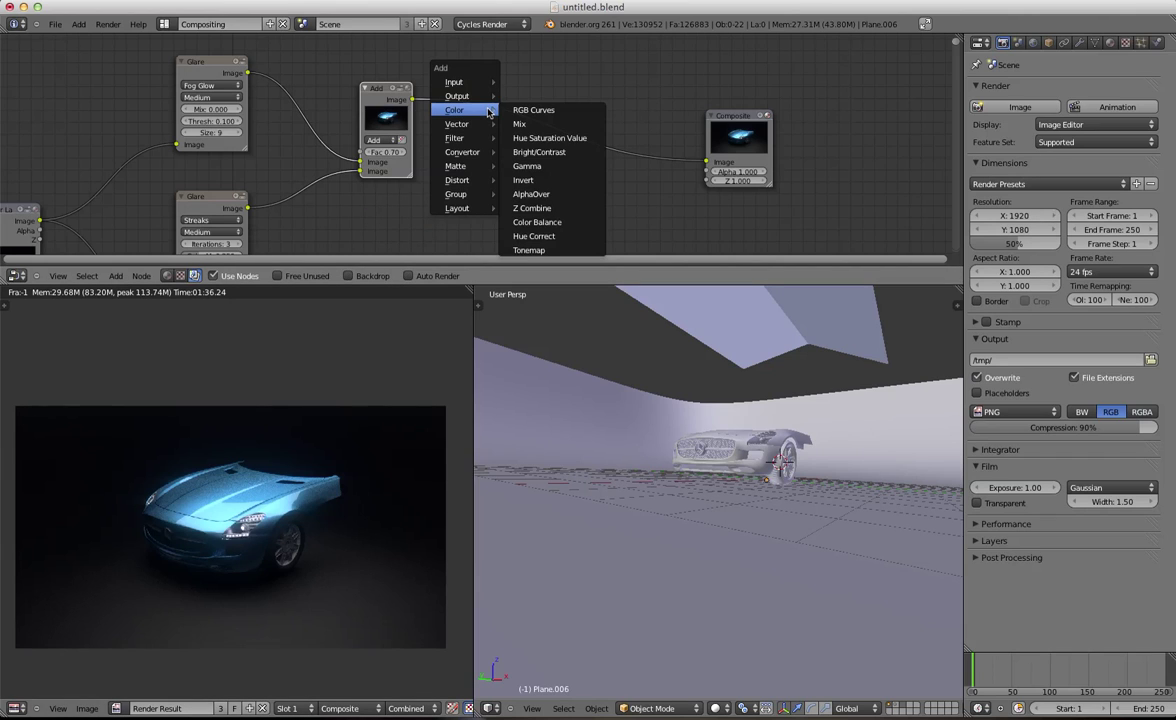
{"action": "key", "text": "shift+a"}
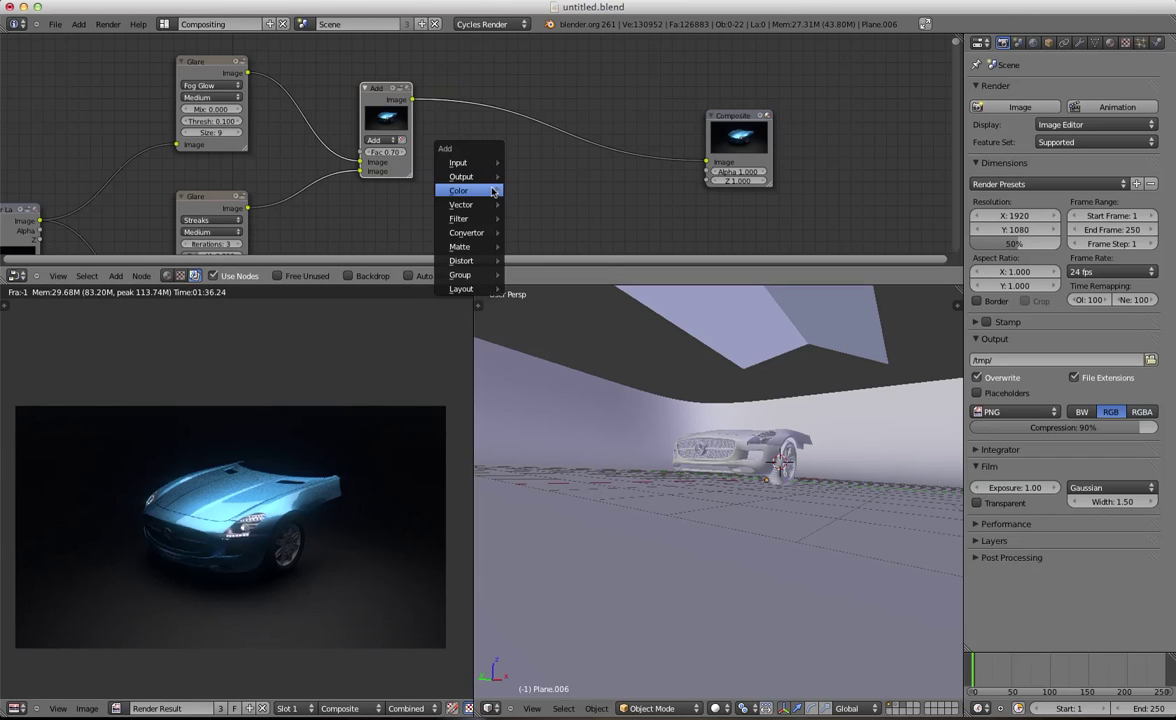
{"action": "mouse_move", "coordinate": [486, 191]}
{"action": "mouse_move", "coordinate": [494, 220]}
{"action": "left_click", "coordinate": [530, 220]}
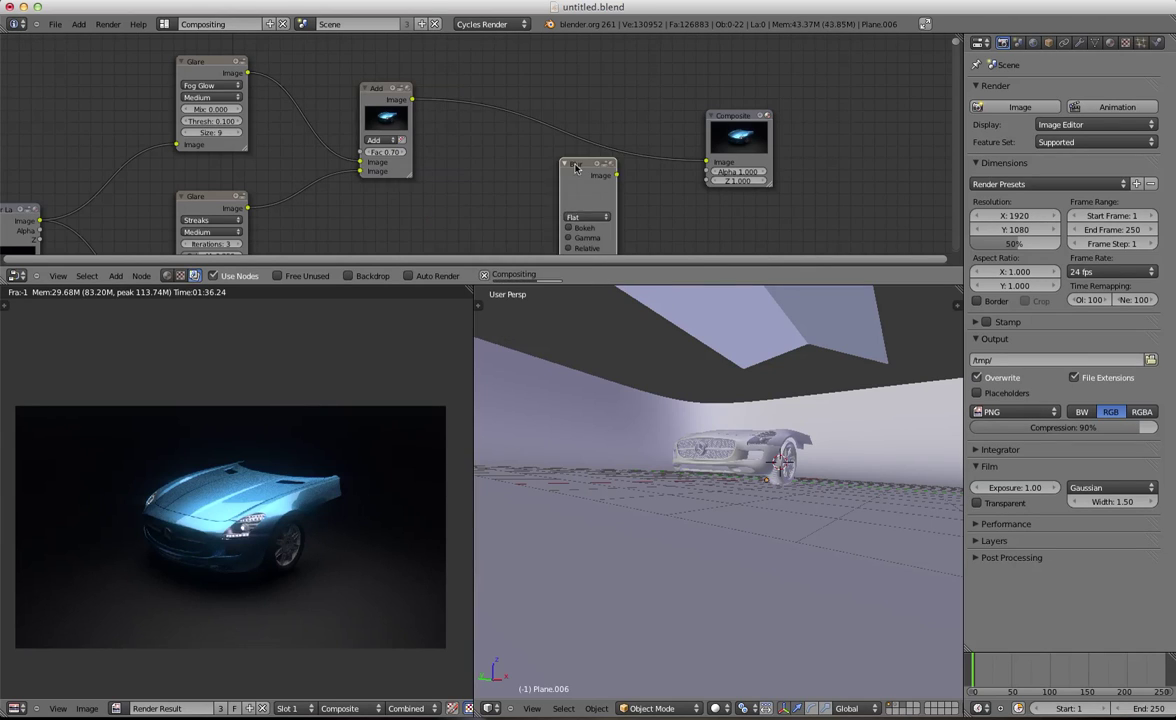
{"action": "left_click", "coordinate": [542, 102]}
{"action": "left_click", "coordinate": [553, 150]}
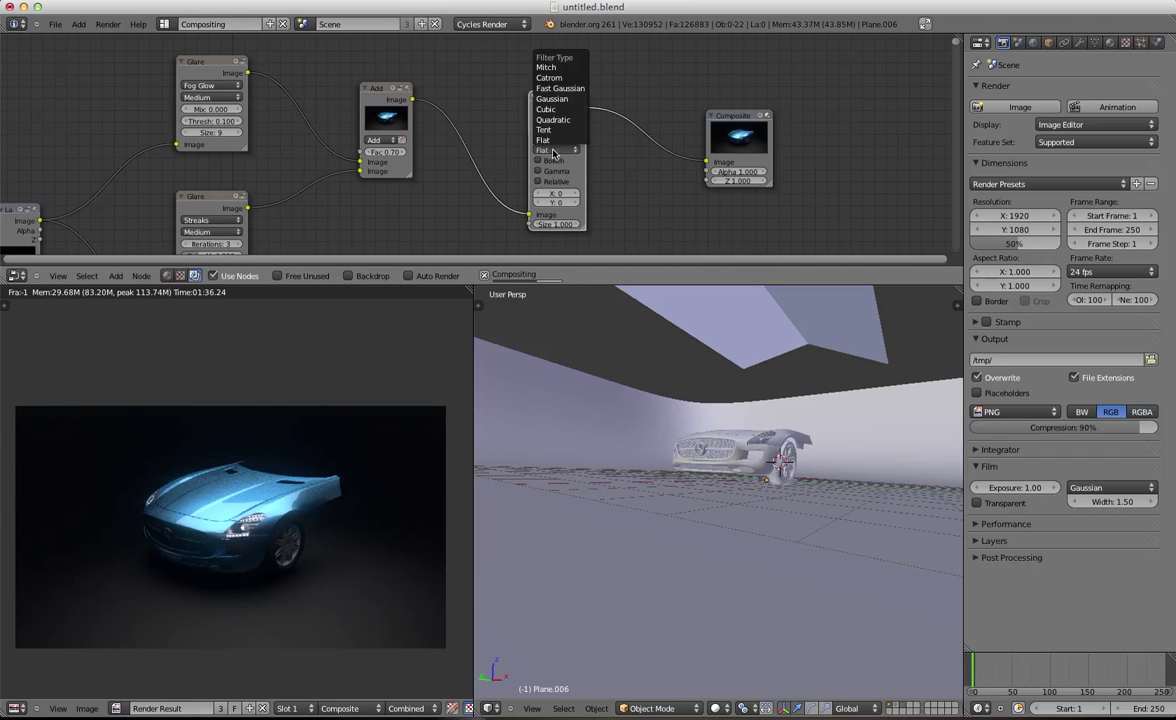
{"action": "left_click", "coordinate": [558, 88]}
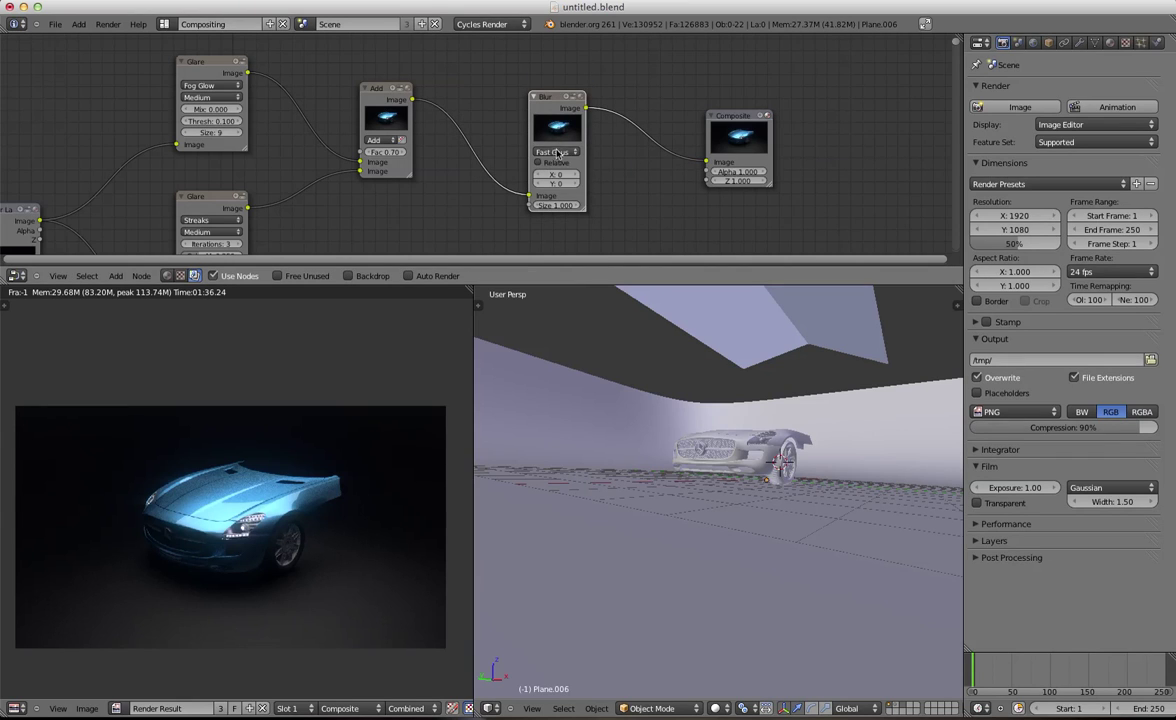
Try a blur size of 200 in both X and Y on the Blur node
{"action": "left_click", "coordinate": [553, 178]}
{"action": "type", "text": "200"}
{"action": "key", "text": "Tab"}
{"action": "type", "text": "200"}
{"action": "key", "text": "Return"}
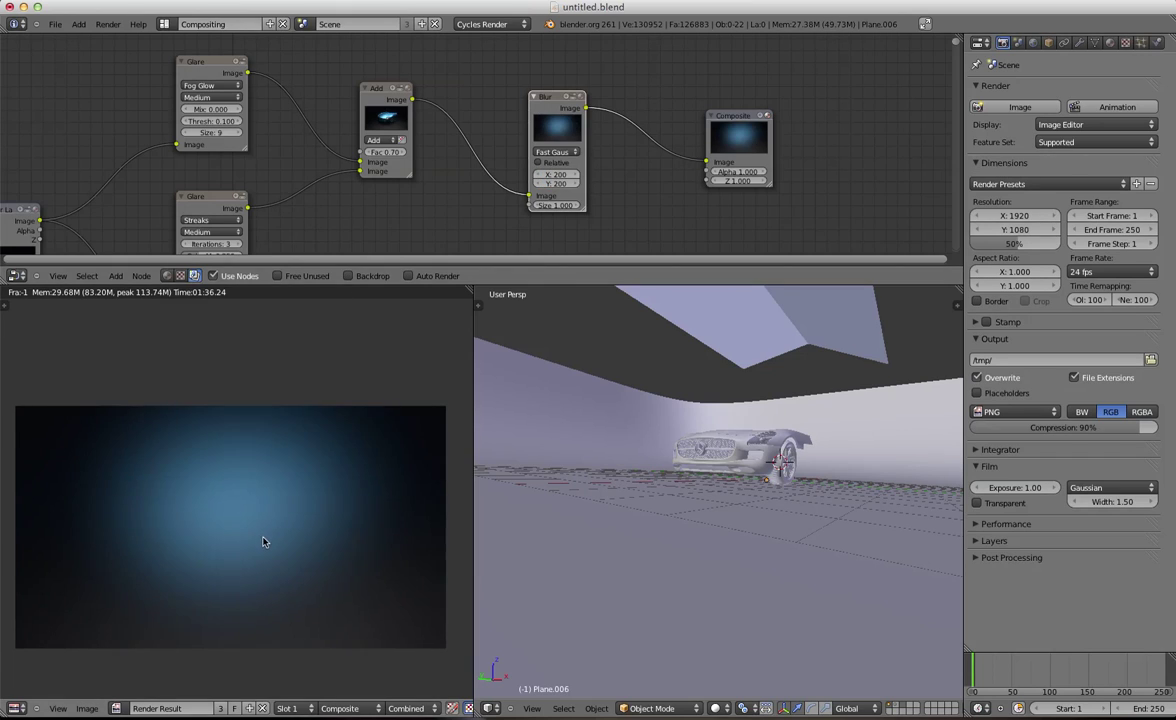
{"action": "scroll", "coordinate": [446, 383], "scroll_direction": "down", "scroll_amount": 2}
{"action": "scroll", "coordinate": [446, 383], "scroll_direction": "up", "scroll_amount": 4}
Set the Blur node's X and Y sizes to 100
{"action": "left_click", "coordinate": [558, 177]}
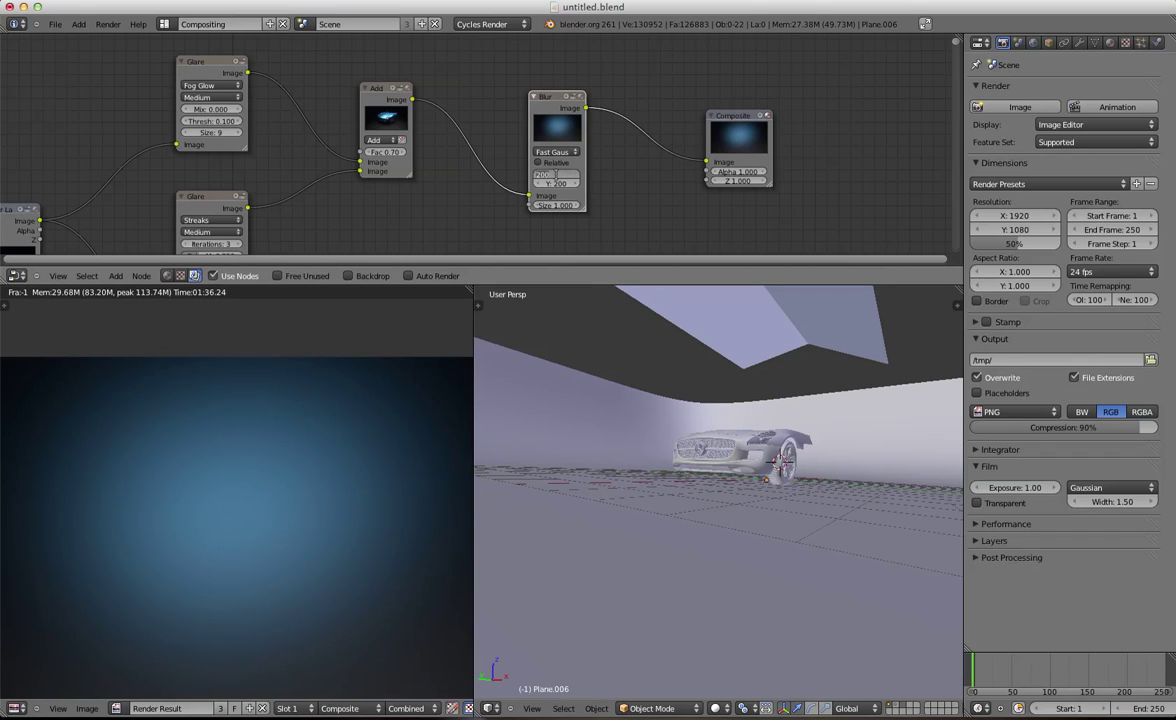
{"action": "type", "text": "100"}
{"action": "key", "text": "Tab"}
{"action": "type", "text": "100"}
{"action": "key", "text": "Return"}
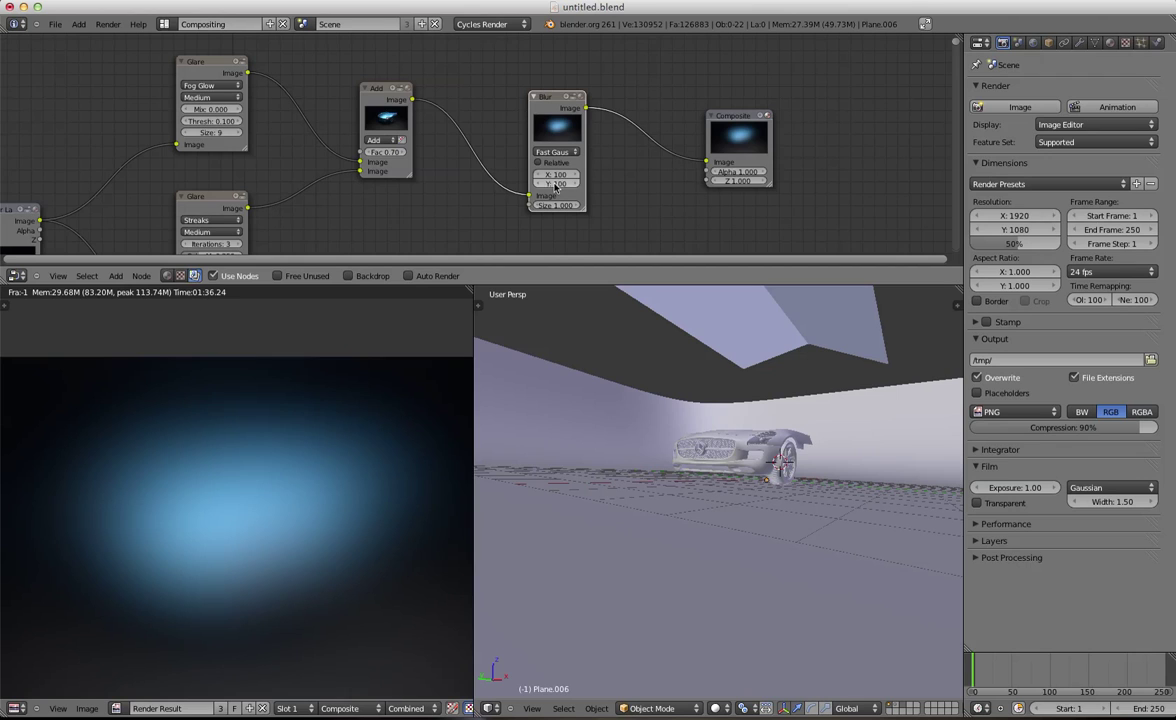
Move the Blur node below the line of the Add and Composite nodes to make room for another node
{"action": "left_click_drag", "start_coordinate": [542, 109], "coordinate": [455, 196]}
{"action": "middle_click_drag", "start_coordinate": [455, 196], "coordinate": [446, 154]}
{"action": "scroll", "coordinate": [448, 165], "scroll_direction": "down", "scroll_amount": 3}
{"action": "left_click_drag", "start_coordinate": [430, 154], "coordinate": [460, 196]}
{"action": "scroll", "coordinate": [475, 142], "scroll_direction": "up", "scroll_amount": 1}
{"action": "middle_click_drag", "start_coordinate": [457, 147], "coordinate": [420, 165]}
Insert a Mix node into the link between the Blur node and Composite
{"action": "key", "text": "shift+a"}
{"action": "mouse_move", "coordinate": [470, 86]}
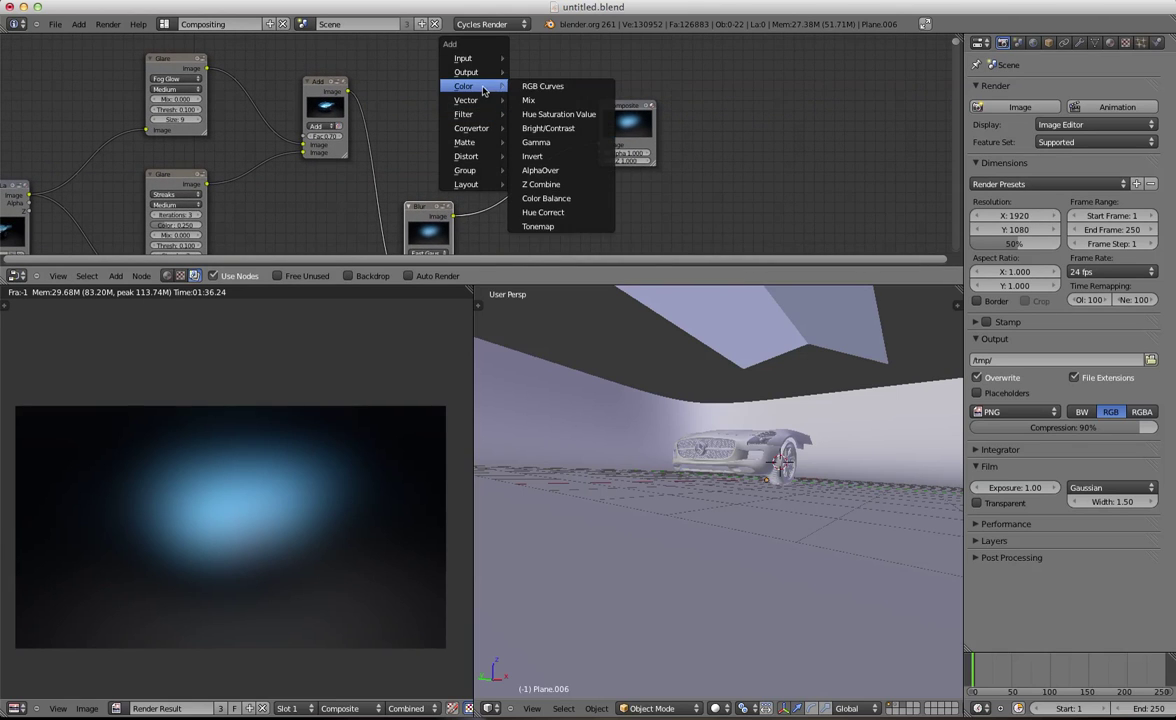
{"action": "left_click", "coordinate": [574, 101]}
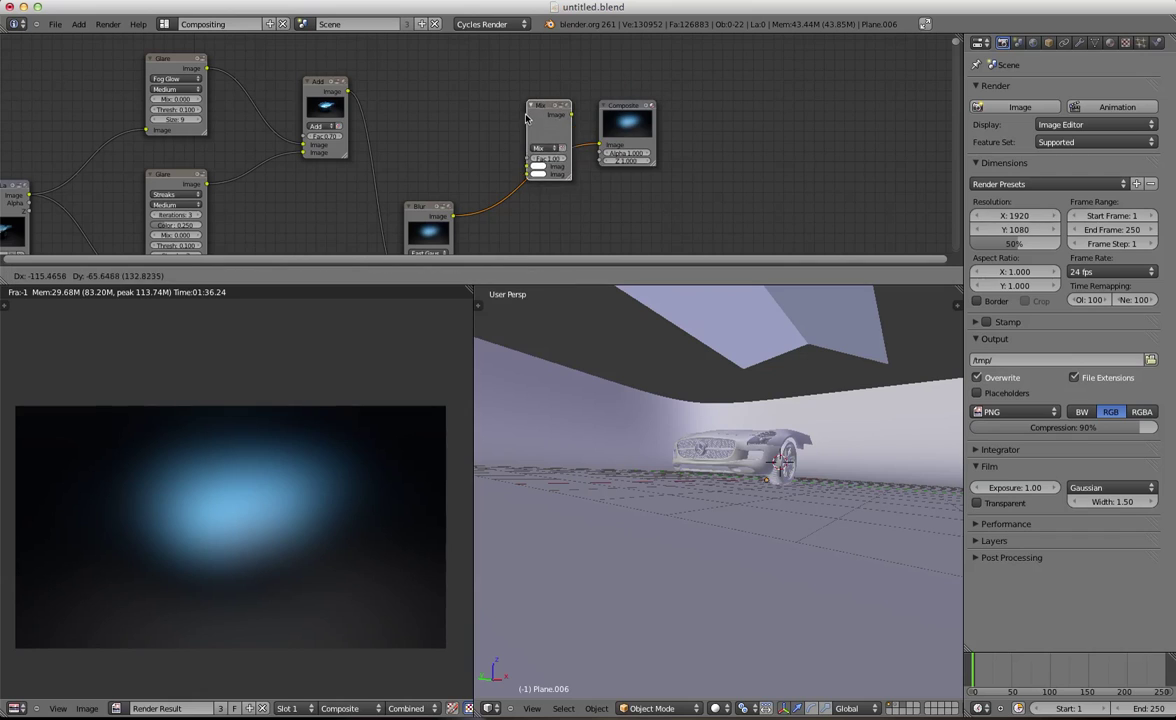
{"action": "left_click", "coordinate": [521, 121]}
Connect the Add node's output to the Mix node's first image input and the Blur output to its second
{"action": "left_click_drag", "start_coordinate": [411, 207], "coordinate": [408, 151]}
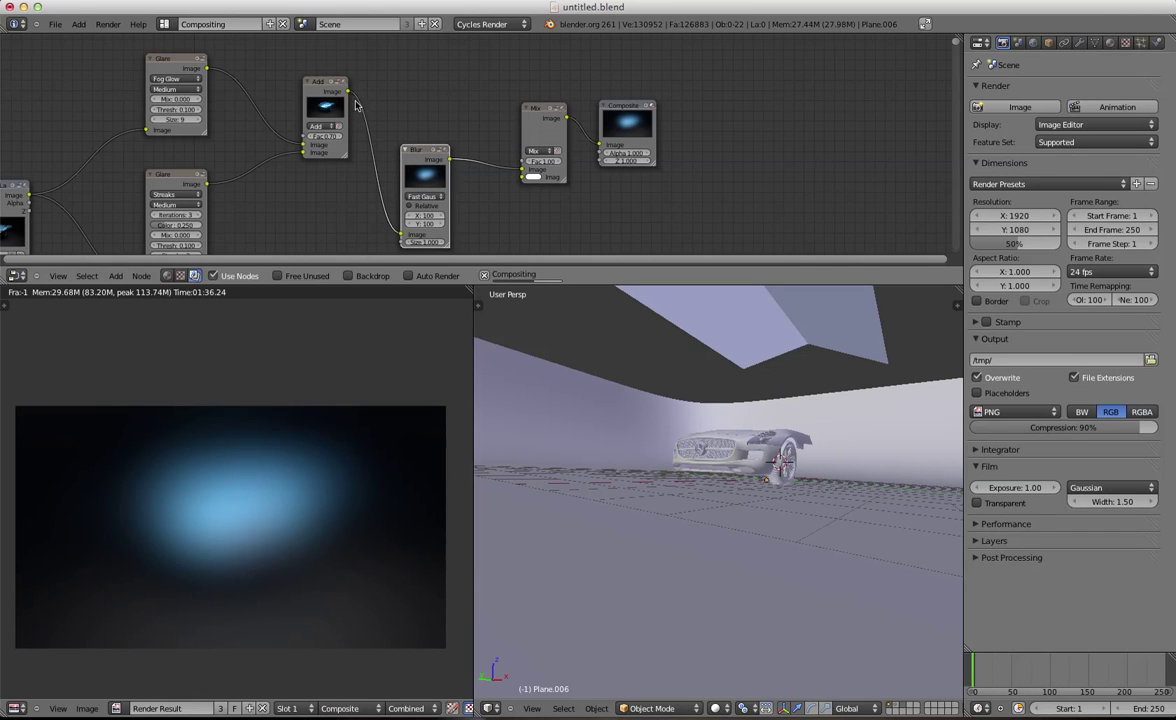
{"action": "left_click_drag", "start_coordinate": [346, 91], "coordinate": [520, 171]}
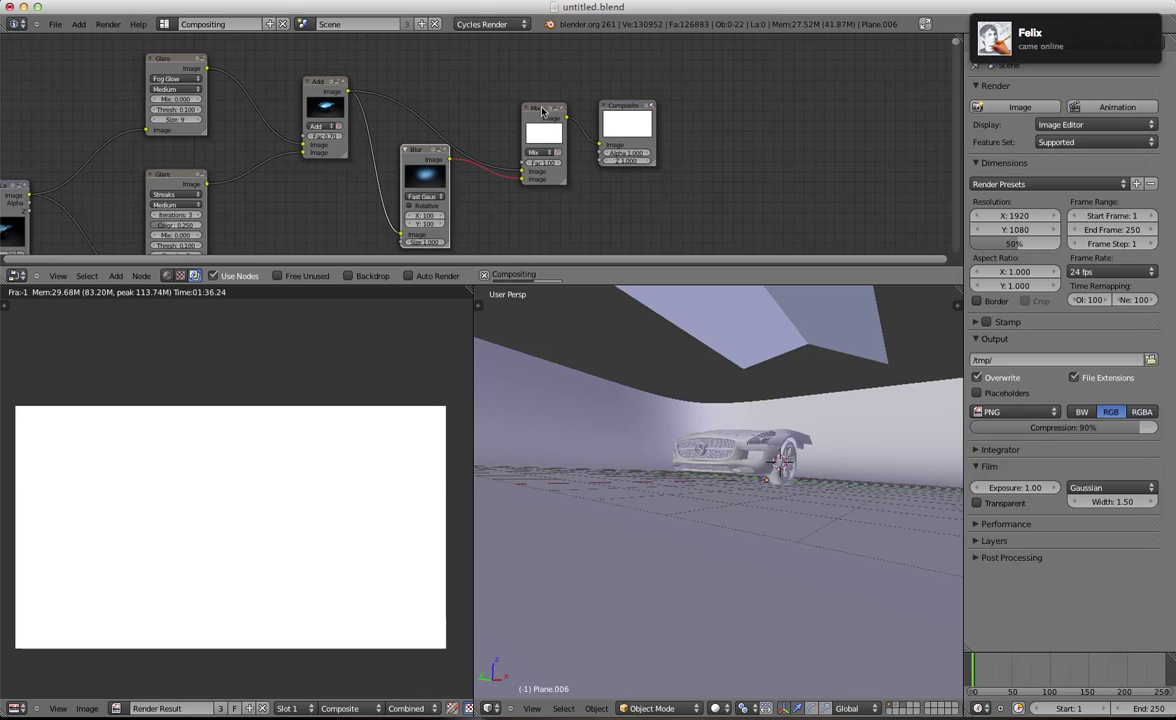
{"action": "left_click_drag", "start_coordinate": [542, 110], "coordinate": [542, 82]}
{"action": "left_click_drag", "start_coordinate": [521, 152], "coordinate": [486, 171]}
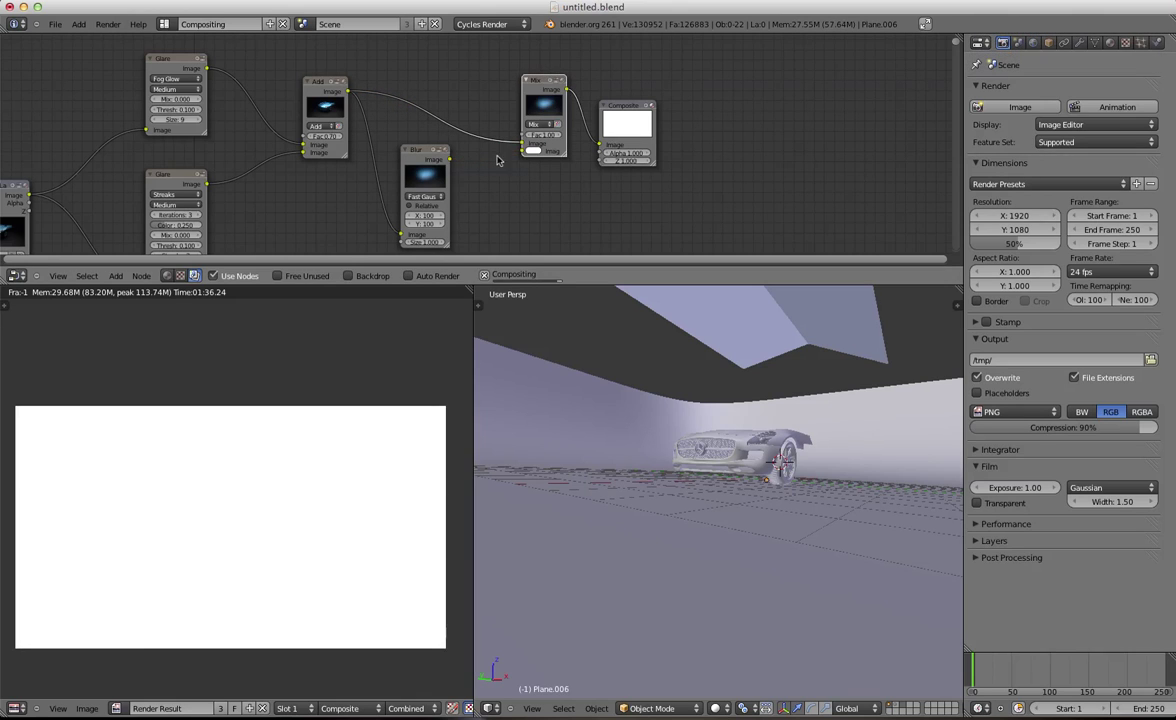
{"action": "left_click_drag", "start_coordinate": [449, 159], "coordinate": [522, 148]}
Align the Composite and new Mix nodes, and change the Mix node's blend type to Add
{"action": "left_click_drag", "start_coordinate": [630, 105], "coordinate": [636, 75]}
{"action": "scroll", "coordinate": [558, 126], "scroll_direction": "up", "scroll_amount": 1}
{"action": "scroll", "coordinate": [558, 126], "scroll_direction": "up", "scroll_amount": 3}
{"action": "left_click_drag", "start_coordinate": [503, 67], "coordinate": [483, 61]}
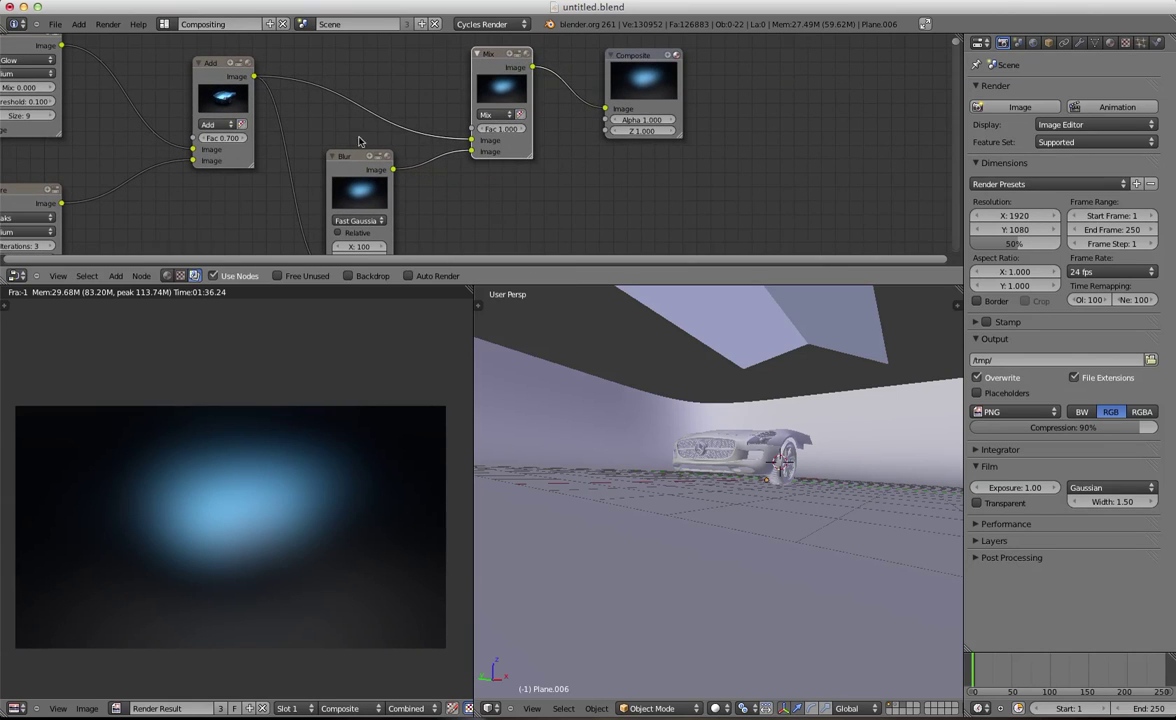
{"action": "left_click", "coordinate": [489, 115]}
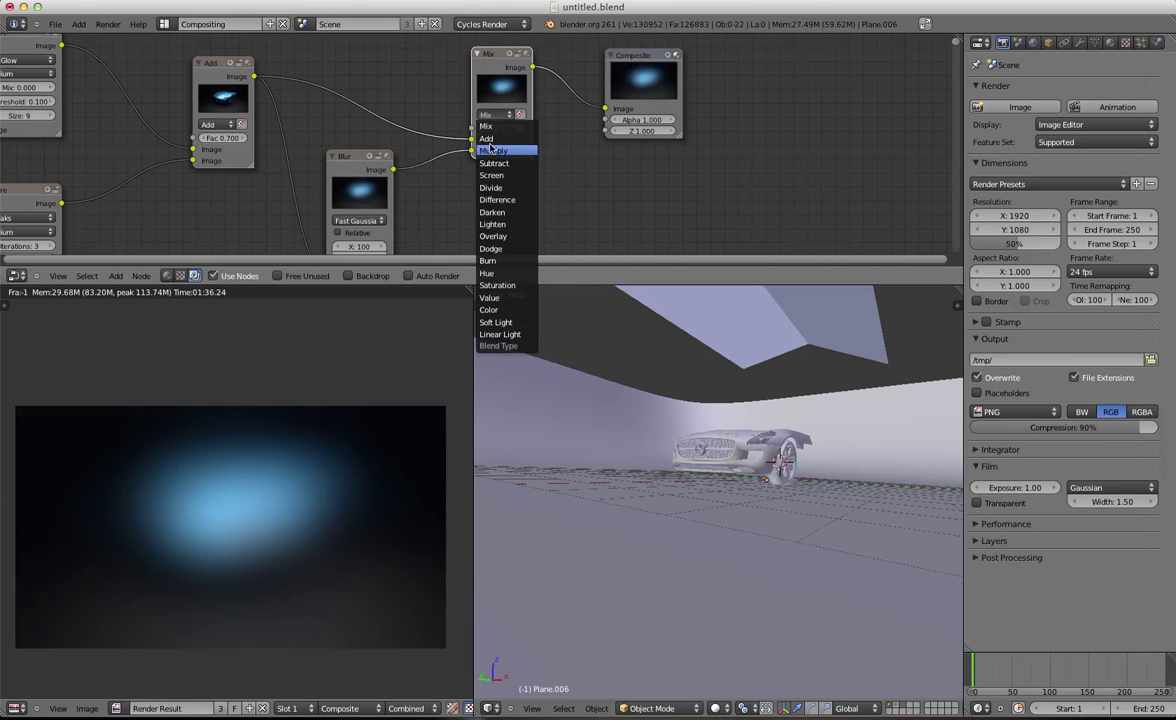
{"action": "left_click", "coordinate": [497, 139]}
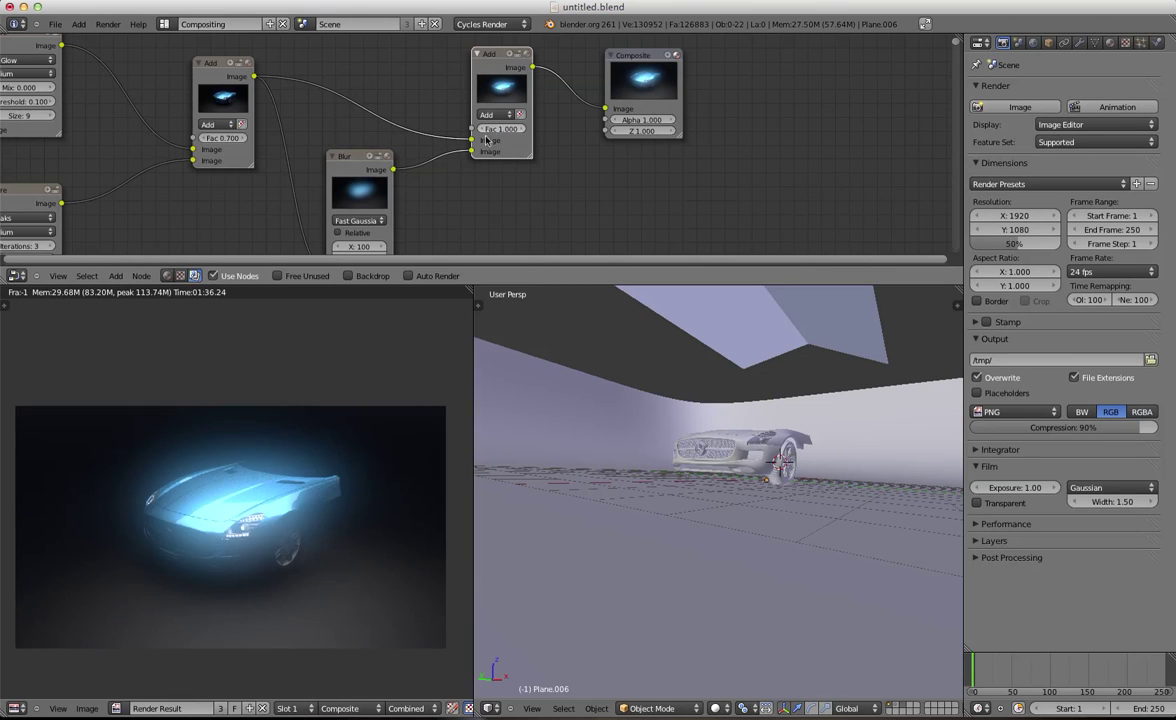
Check the glow in the render result and move the second Add node slightly up, before the Composite node
{"action": "scroll", "coordinate": [315, 560], "scroll_direction": "up", "scroll_amount": 3}
{"action": "scroll", "coordinate": [315, 560], "scroll_direction": "down", "scroll_amount": 2}
{"action": "scroll", "coordinate": [304, 514], "scroll_direction": "up", "scroll_amount": 1}
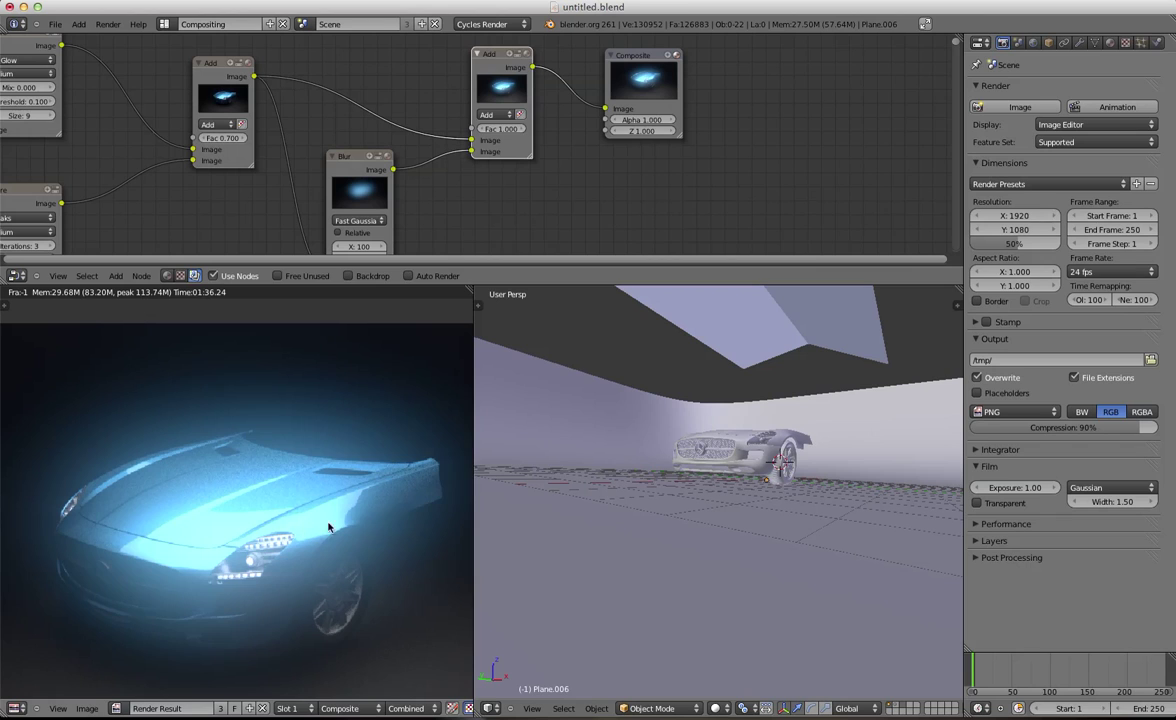
{"action": "scroll", "coordinate": [280, 487], "scroll_direction": "up", "scroll_amount": 1}
{"action": "scroll", "coordinate": [347, 145], "scroll_direction": "down", "scroll_amount": 1}
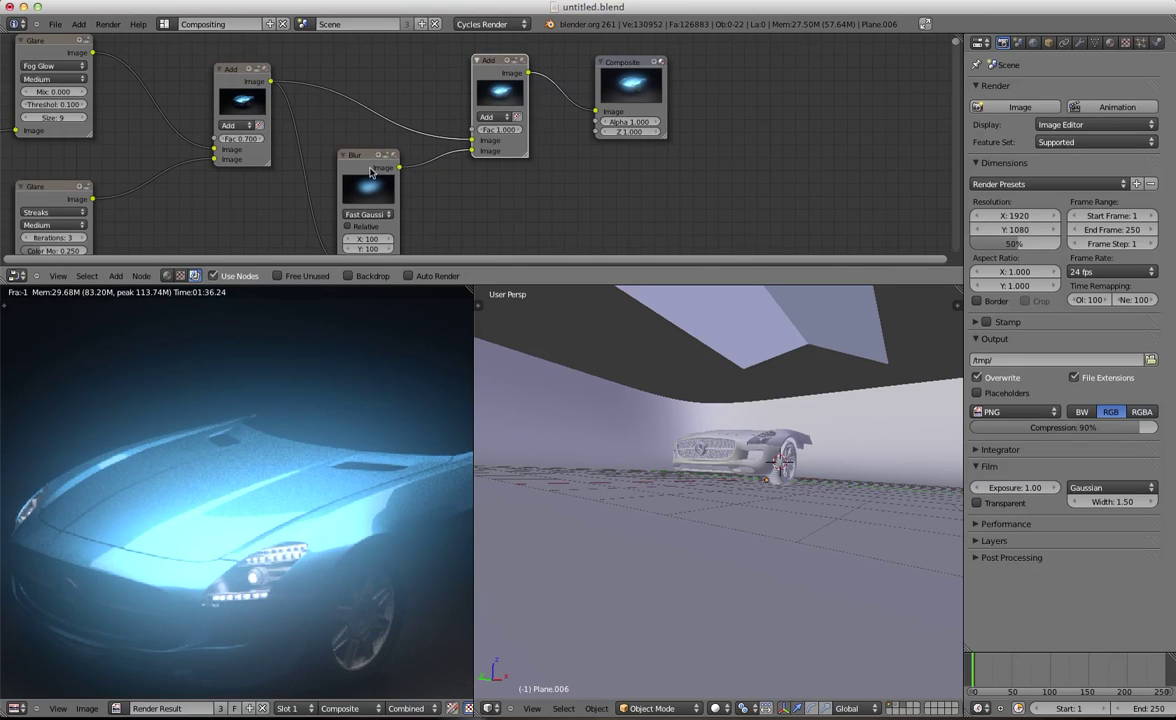
{"action": "left_click_drag", "start_coordinate": [499, 64], "coordinate": [497, 54]}
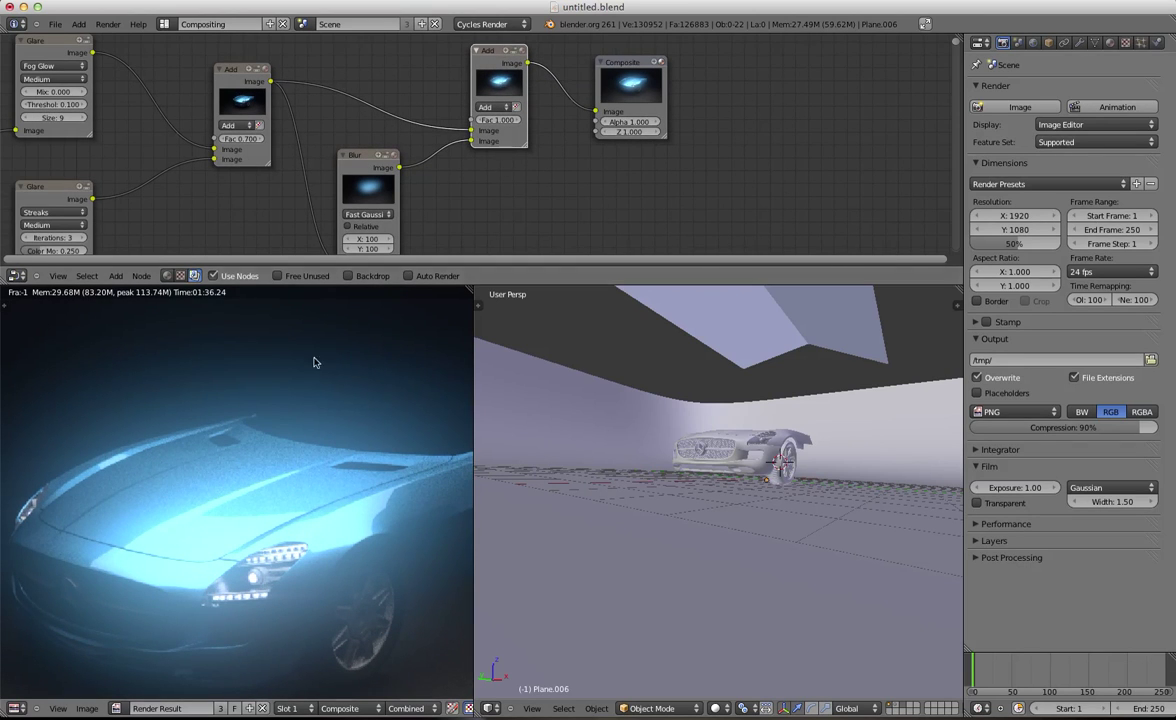
Set the factor of the second Add node, which mixes in the blur, to 0.1
{"action": "scroll", "coordinate": [305, 415], "scroll_direction": "down", "scroll_amount": 2}
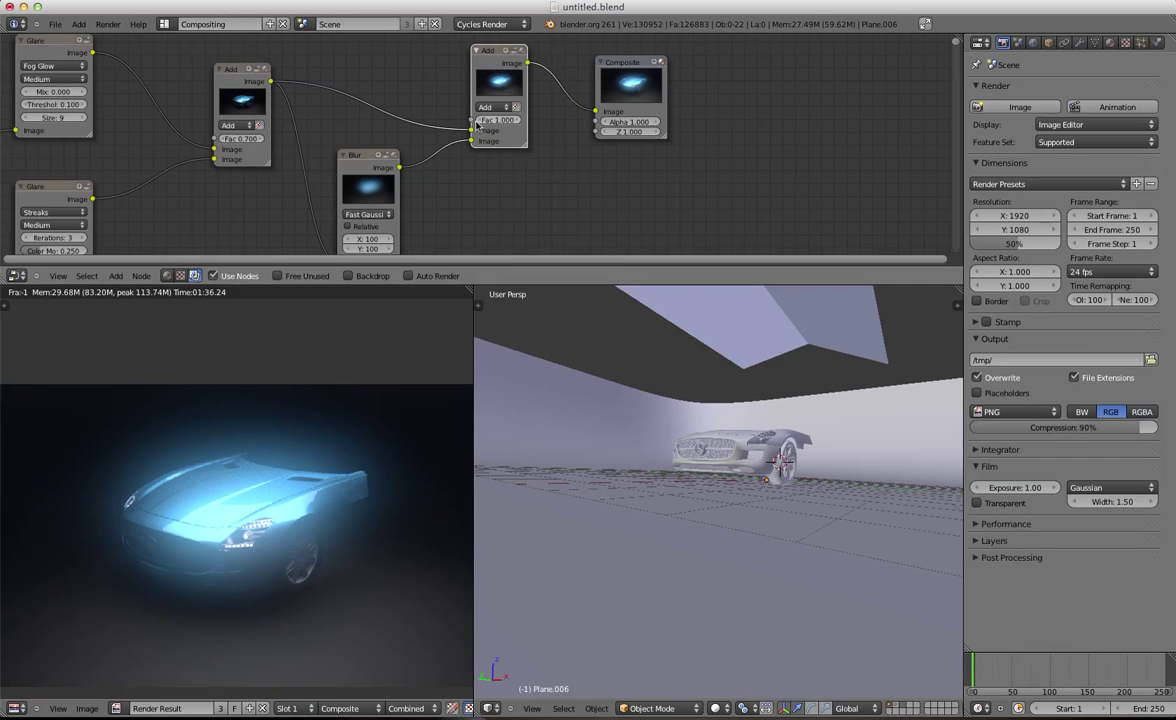
{"action": "scroll", "coordinate": [228, 533], "scroll_direction": "down", "scroll_amount": 1}
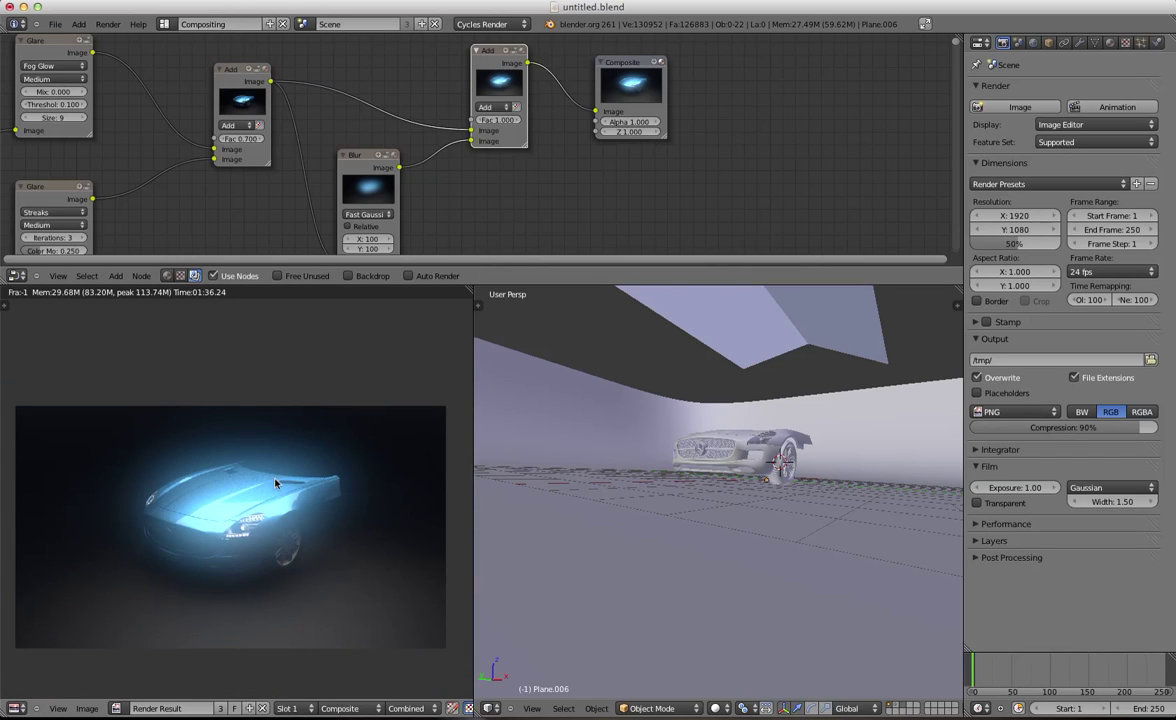
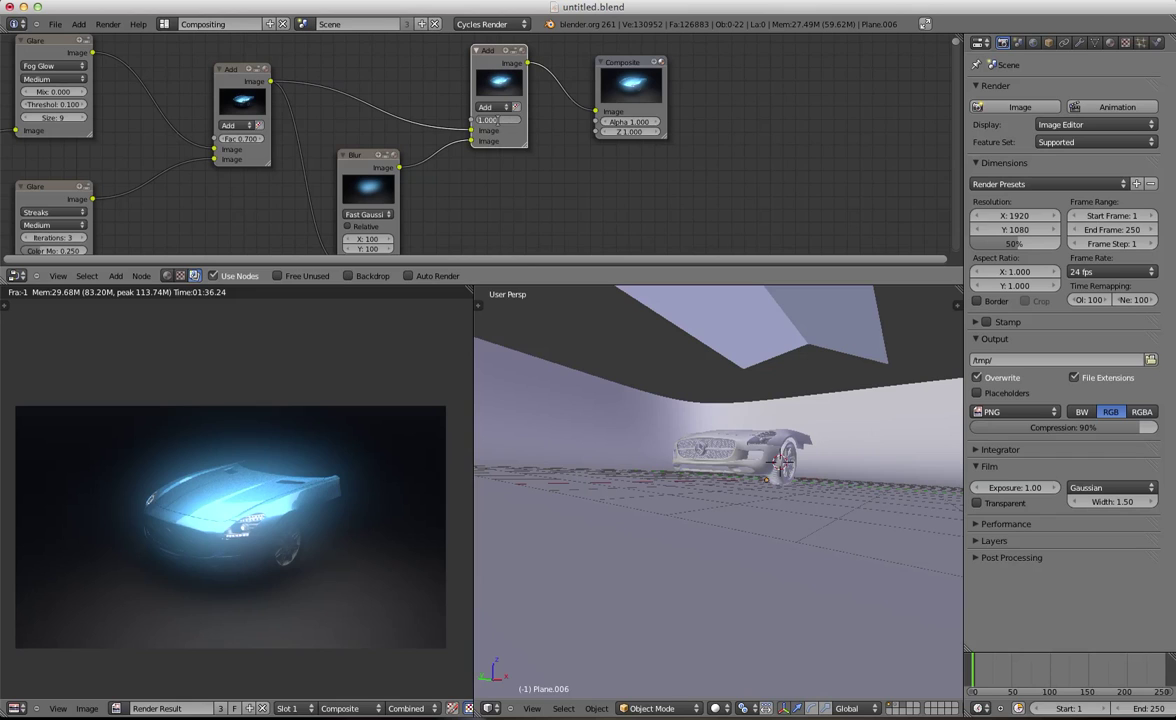
{"action": "scroll", "coordinate": [210, 388], "scroll_direction": "up", "scroll_amount": 3}
{"action": "left_click", "coordinate": [500, 119]}
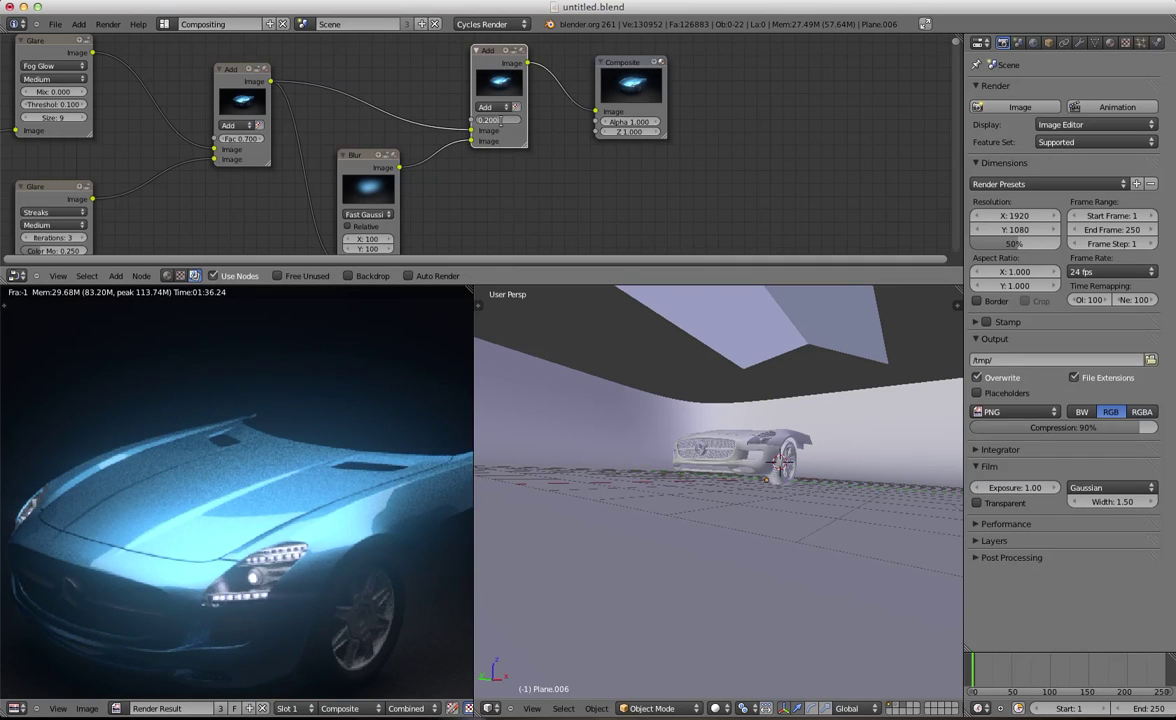
{"action": "type", "text": "0.1"}
{"action": "key", "text": "Return"}
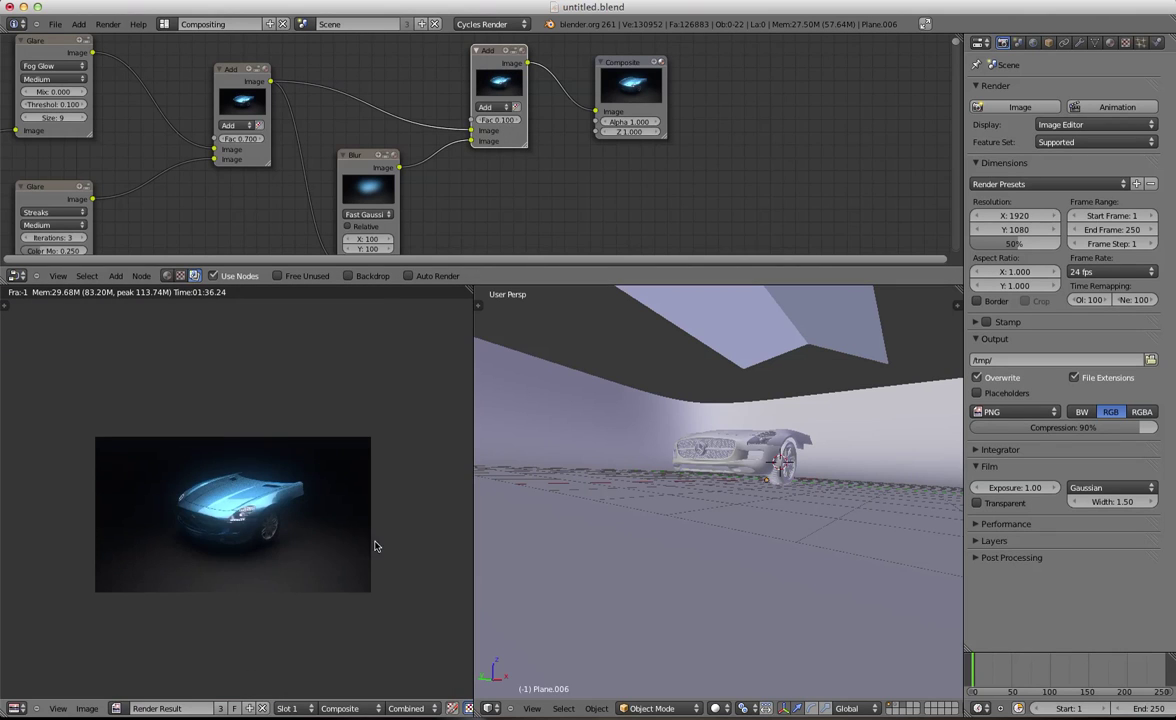
Examine the composited car's glow, body and headlights in a full-screen render result, and return to the compositing layout
{"action": "scroll", "coordinate": [373, 543], "scroll_direction": "up", "scroll_amount": 2}
{"action": "scroll", "coordinate": [325, 530], "scroll_direction": "down", "scroll_amount": 1}
{"action": "scroll", "coordinate": [318, 520], "scroll_direction": "up", "scroll_amount": 2}
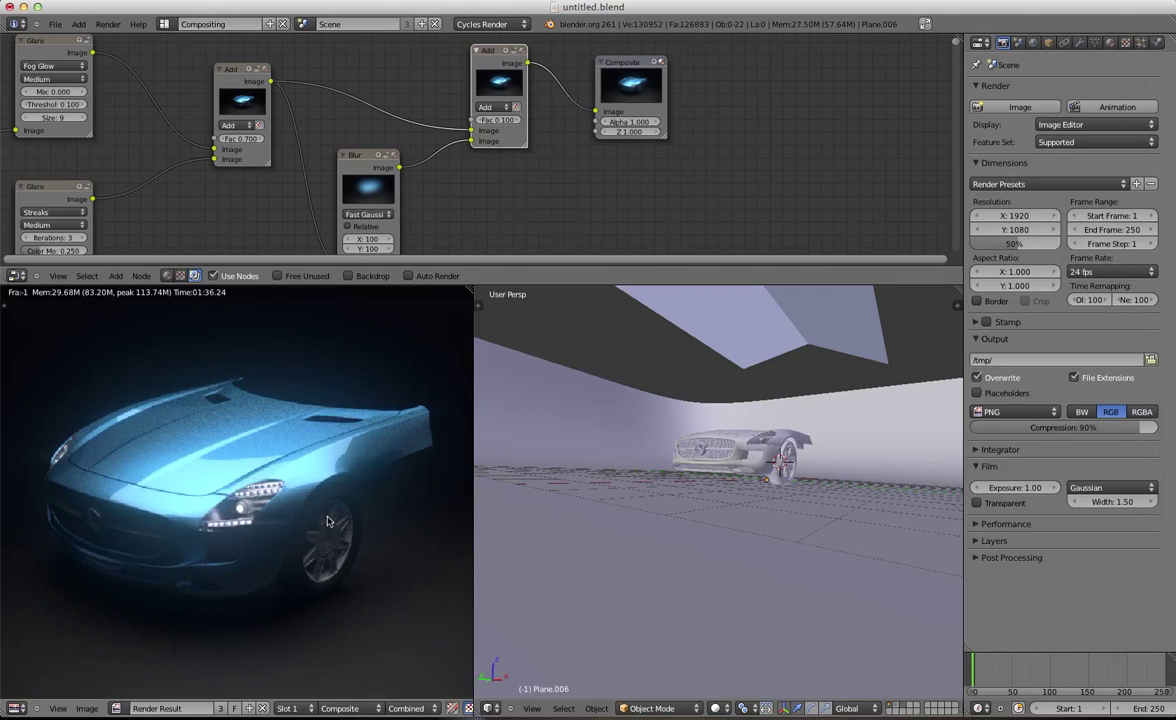
{"action": "scroll", "coordinate": [315, 525], "scroll_direction": "down", "scroll_amount": 3}
{"action": "scroll", "coordinate": [302, 534], "scroll_direction": "up", "scroll_amount": 1}
{"action": "scroll", "coordinate": [296, 533], "scroll_direction": "up", "scroll_amount": 2}
{"action": "key", "text": "shift+space"}
{"action": "scroll", "coordinate": [530, 449], "scroll_direction": "up", "scroll_amount": 2}
{"action": "middle_click_drag", "start_coordinate": [530, 449], "coordinate": [501, 460]}
{"action": "scroll", "coordinate": [501, 460], "scroll_direction": "up", "scroll_amount": 1}
{"action": "middle_click_drag", "start_coordinate": [585, 456], "coordinate": [556, 487]}
{"action": "scroll", "coordinate": [617, 460], "scroll_direction": "down", "scroll_amount": 2}
{"action": "scroll", "coordinate": [620, 460], "scroll_direction": "down", "scroll_amount": 1}
{"action": "scroll", "coordinate": [616, 480], "scroll_direction": "up", "scroll_amount": 1}
{"action": "scroll", "coordinate": [609, 475], "scroll_direction": "up", "scroll_amount": 2}
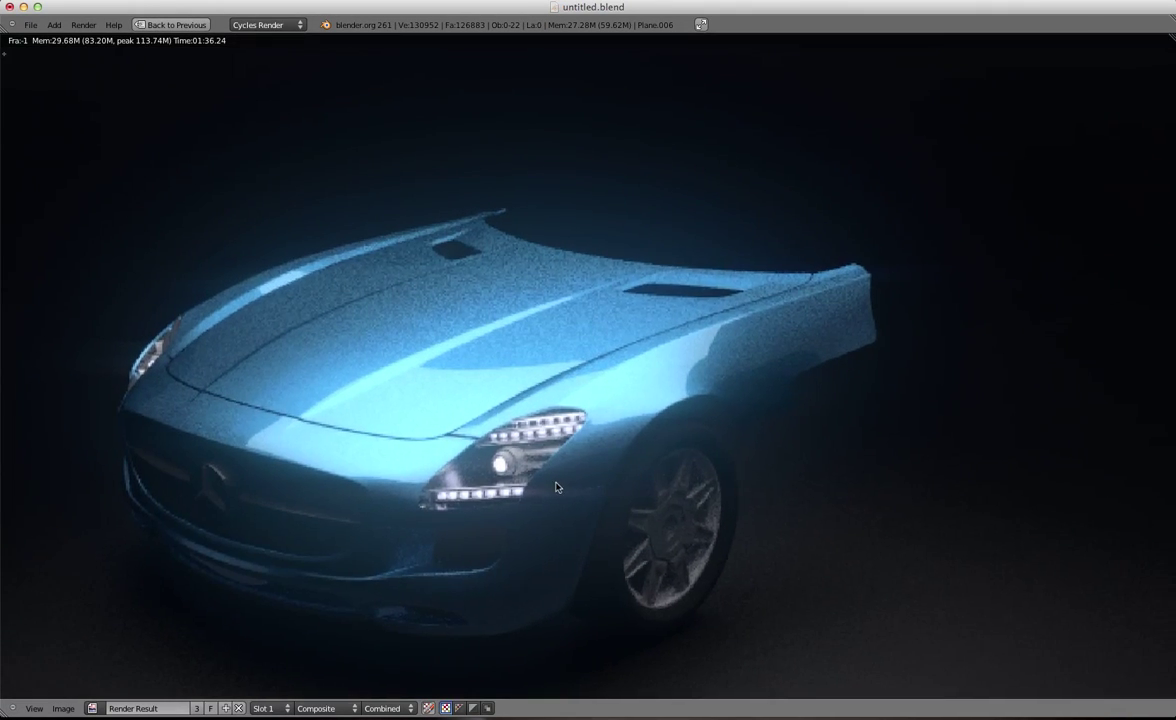
{"action": "scroll", "coordinate": [557, 487], "scroll_direction": "down", "scroll_amount": 2}
{"action": "scroll", "coordinate": [464, 181], "scroll_direction": "down", "scroll_amount": 1}
{"action": "scroll", "coordinate": [724, 398], "scroll_direction": "up", "scroll_amount": 1}
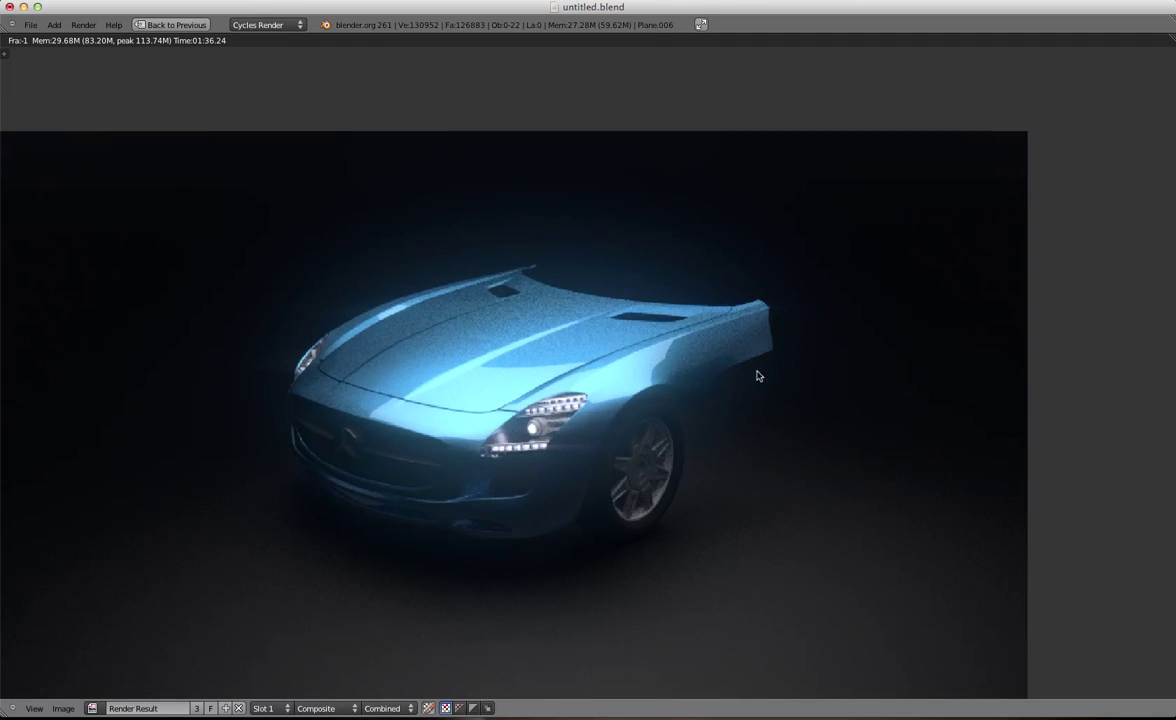
{"action": "scroll", "coordinate": [610, 377], "scroll_direction": "up", "scroll_amount": 1}
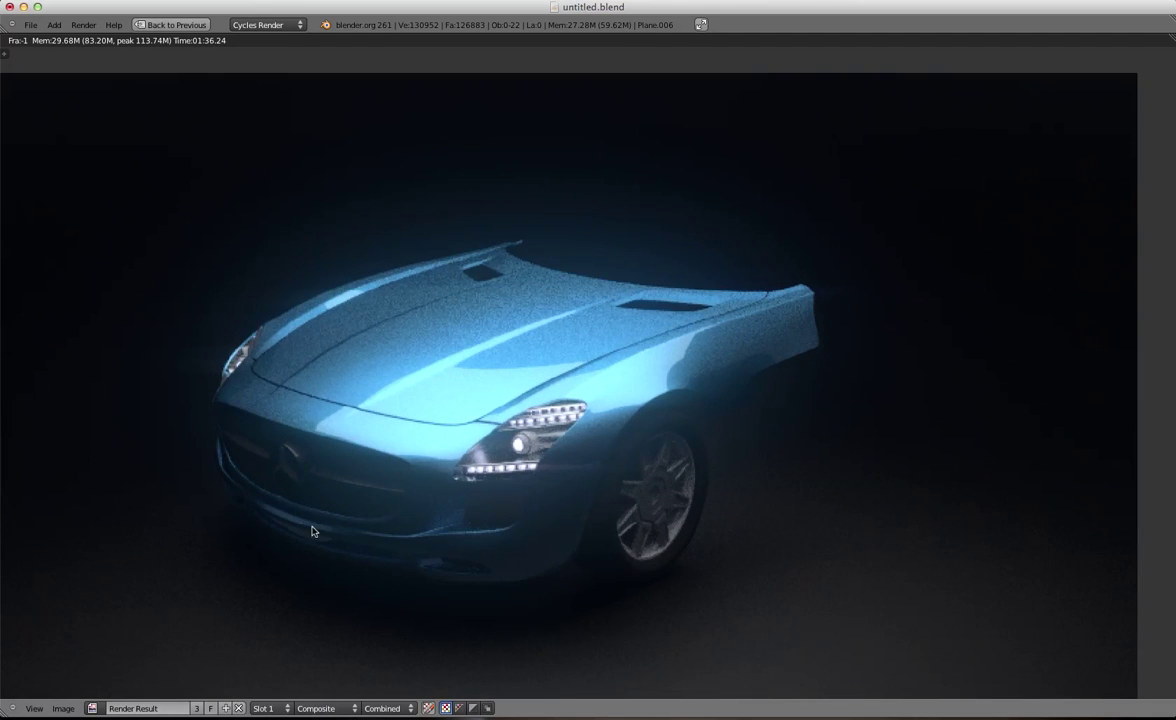
{"action": "scroll", "coordinate": [395, 285], "scroll_direction": "down", "scroll_amount": 1}
{"action": "scroll", "coordinate": [389, 300], "scroll_direction": "up", "scroll_amount": 1}
{"action": "scroll", "coordinate": [512, 432], "scroll_direction": "down", "scroll_amount": 4}
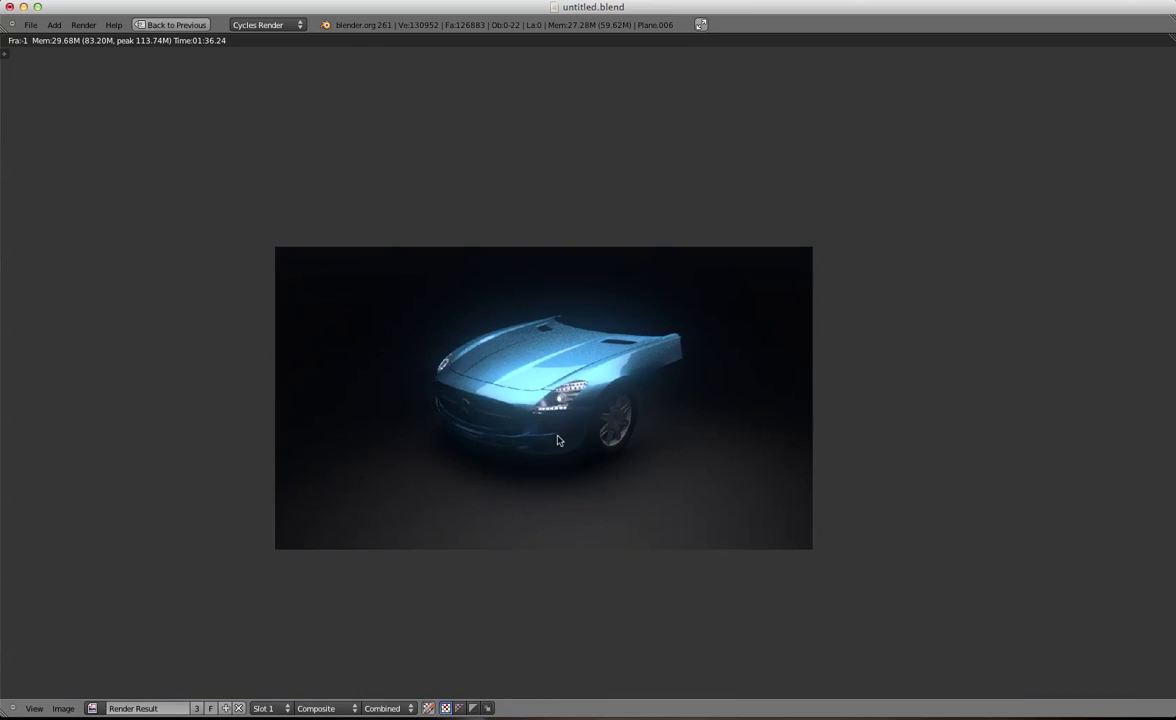
{"action": "scroll", "coordinate": [510, 400], "scroll_direction": "up", "scroll_amount": 2}
{"action": "scroll", "coordinate": [551, 428], "scroll_direction": "down", "scroll_amount": 3}
{"action": "scroll", "coordinate": [493, 347], "scroll_direction": "up", "scroll_amount": 5}
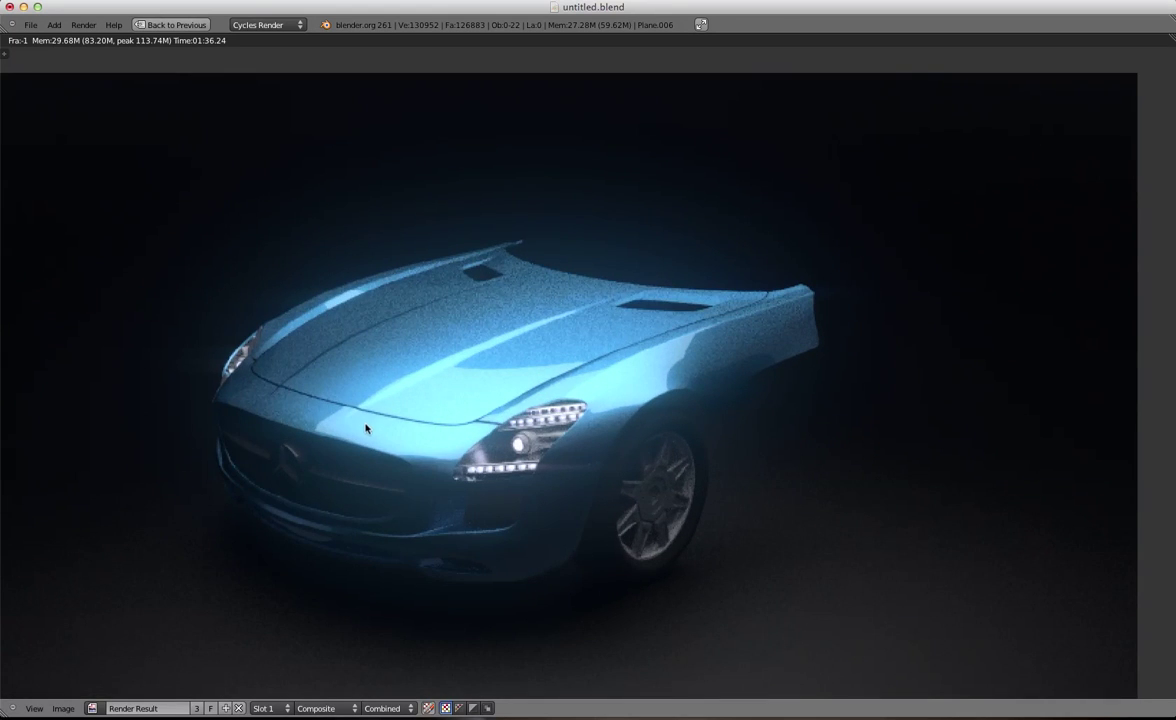
{"action": "scroll", "coordinate": [542, 297], "scroll_direction": "down", "scroll_amount": 5}
{"action": "scroll", "coordinate": [494, 331], "scroll_direction": "up", "scroll_amount": 3}
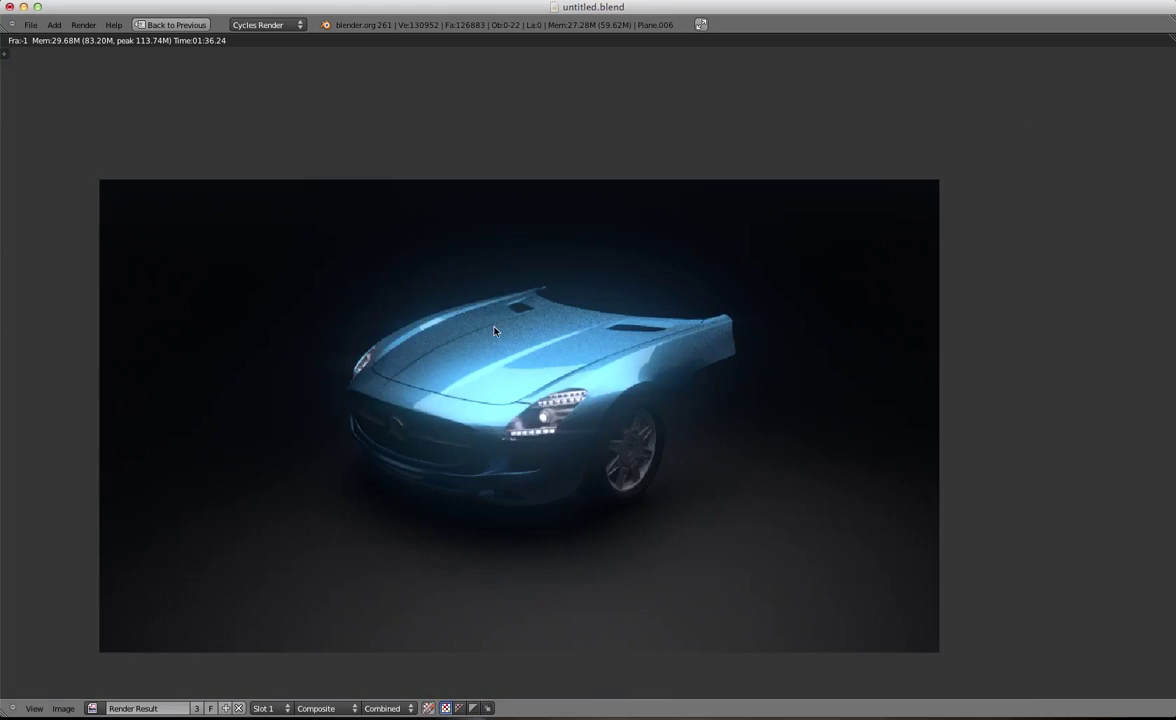
{"action": "scroll", "coordinate": [477, 347], "scroll_direction": "up", "scroll_amount": 2}
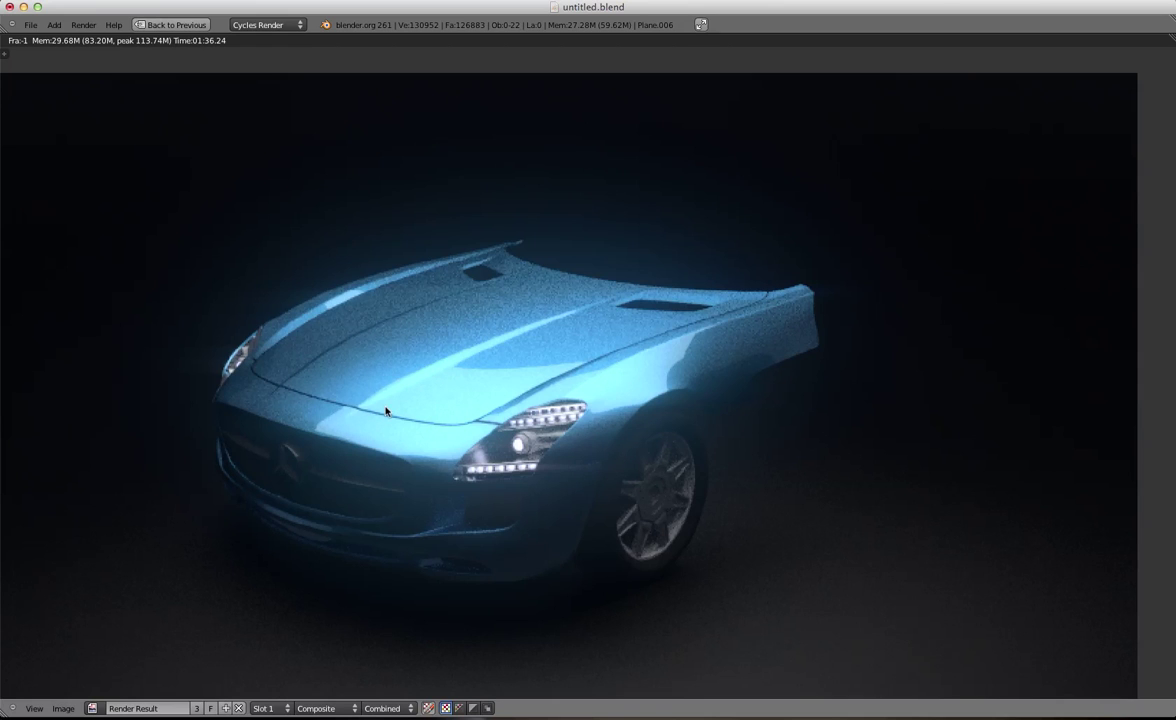
{"action": "scroll", "coordinate": [385, 410], "scroll_direction": "up", "scroll_amount": 1}
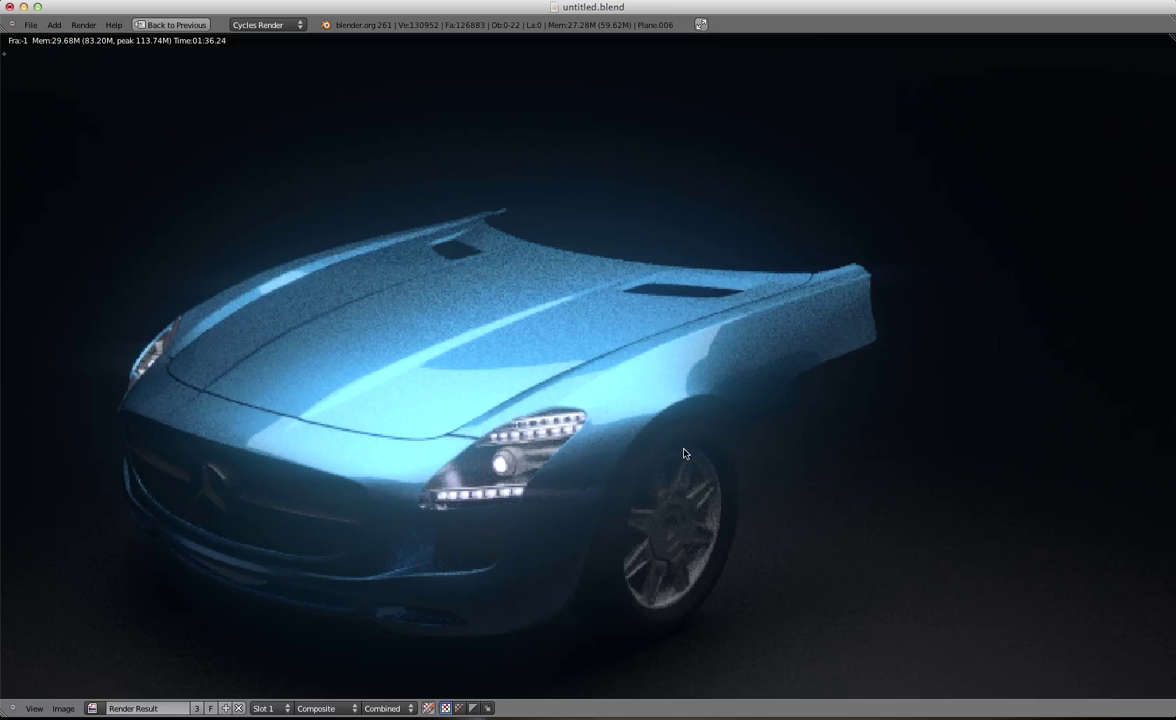
{"action": "scroll", "coordinate": [642, 424], "scroll_direction": "down", "scroll_amount": 4}
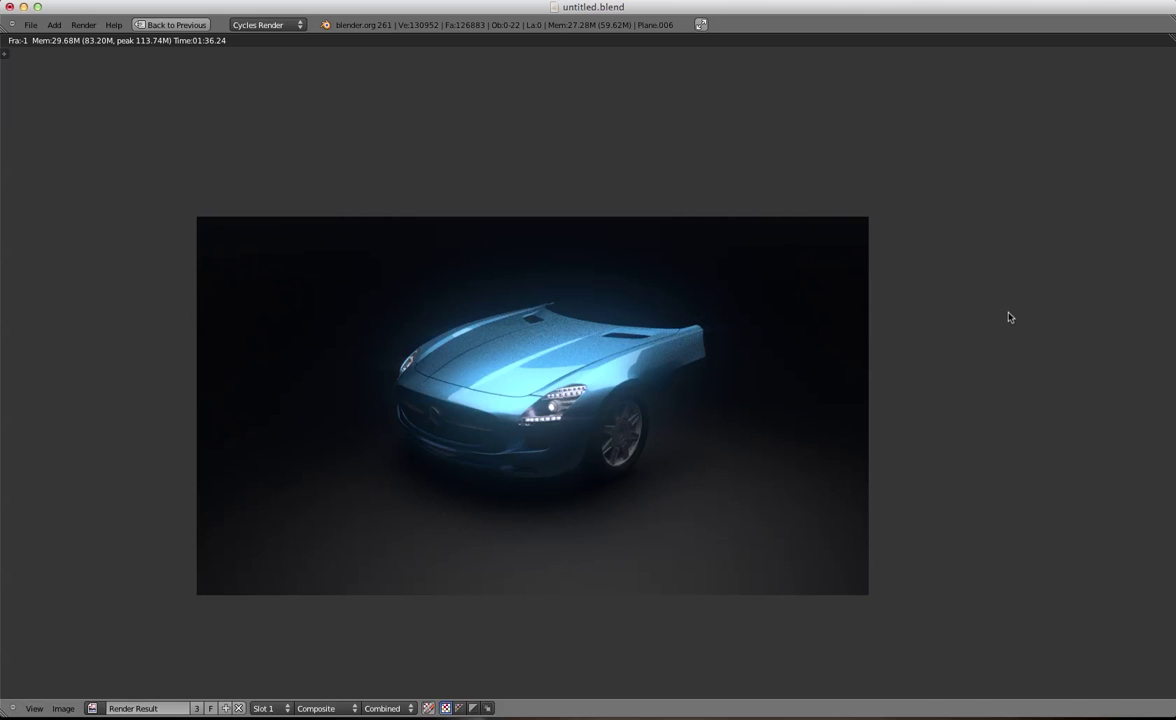
{"action": "scroll", "coordinate": [695, 490], "scroll_direction": "up", "scroll_amount": 5}
{"action": "scroll", "coordinate": [790, 378], "scroll_direction": "down", "scroll_amount": 5}
{"action": "scroll", "coordinate": [567, 470], "scroll_direction": "up", "scroll_amount": 5}
{"action": "scroll", "coordinate": [566, 470], "scroll_direction": "down", "scroll_amount": 4}
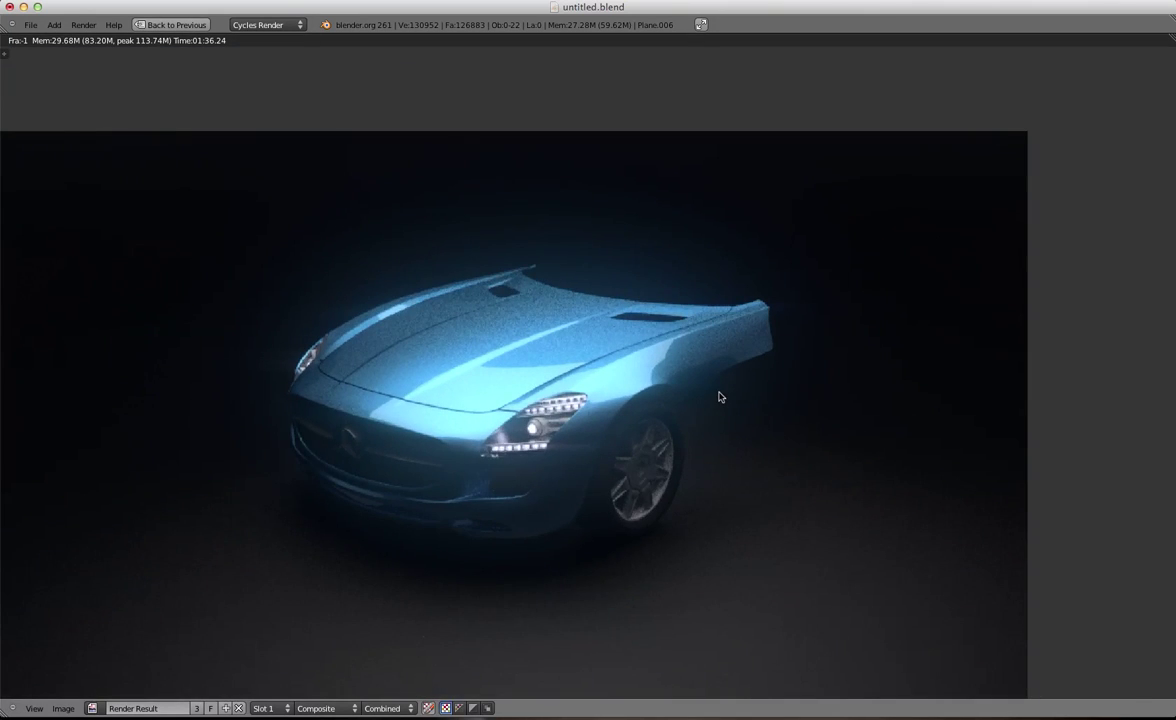
{"action": "scroll", "coordinate": [719, 397], "scroll_direction": "up", "scroll_amount": 2}
{"action": "scroll", "coordinate": [436, 473], "scroll_direction": "up", "scroll_amount": 3}
{"action": "scroll", "coordinate": [498, 479], "scroll_direction": "down", "scroll_amount": 4}
{"action": "scroll", "coordinate": [560, 440], "scroll_direction": "up", "scroll_amount": 1}
{"action": "scroll", "coordinate": [624, 409], "scroll_direction": "down", "scroll_amount": 3}
{"action": "scroll", "coordinate": [640, 411], "scroll_direction": "up", "scroll_amount": 1}
{"action": "scroll", "coordinate": [660, 428], "scroll_direction": "down", "scroll_amount": 1}
{"action": "scroll", "coordinate": [662, 430], "scroll_direction": "up", "scroll_amount": 3}
{"action": "scroll", "coordinate": [660, 474], "scroll_direction": "down", "scroll_amount": 1}
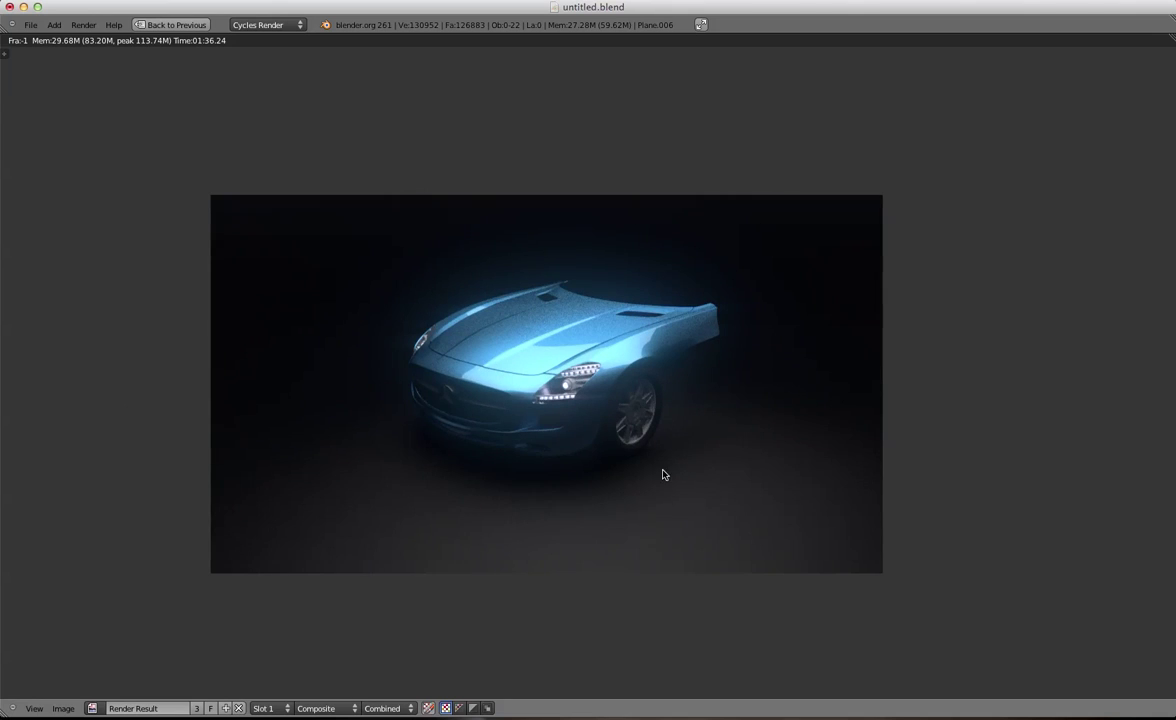
{"action": "middle_click_drag", "start_coordinate": [664, 449], "coordinate": [608, 448]}
{"action": "scroll", "coordinate": [450, 252], "scroll_direction": "up", "scroll_amount": 2}
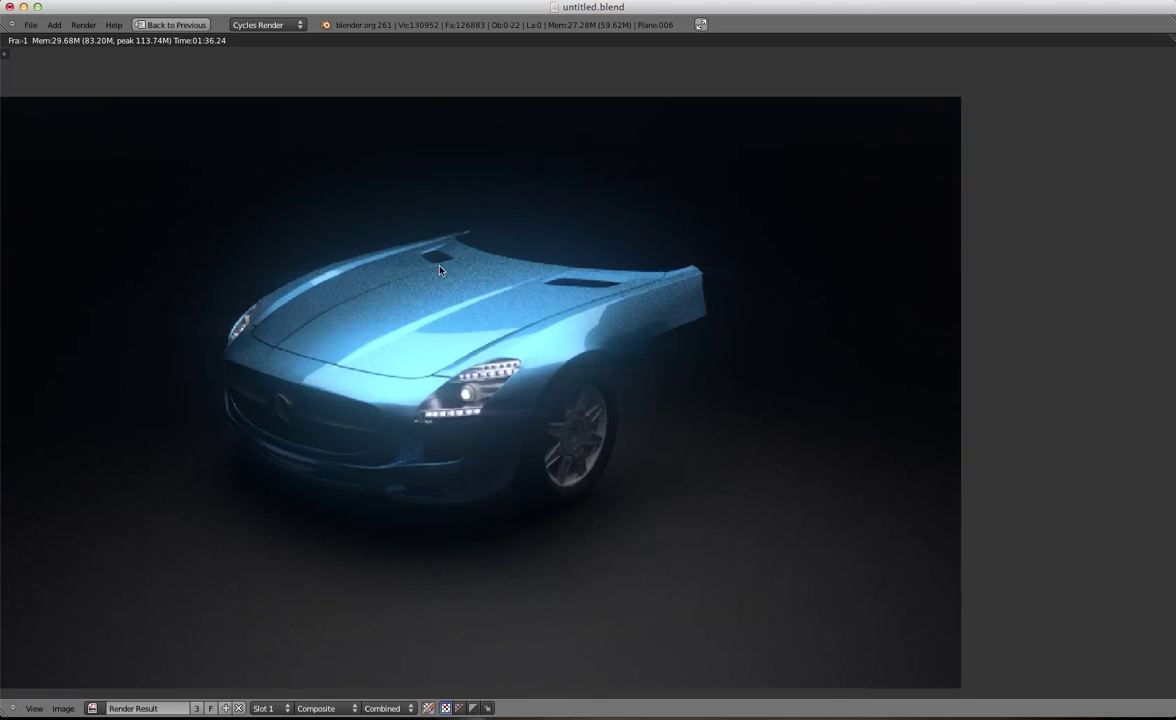
{"action": "scroll", "coordinate": [451, 255], "scroll_direction": "down", "scroll_amount": 3}
{"action": "scroll", "coordinate": [658, 380], "scroll_direction": "up", "scroll_amount": 2}
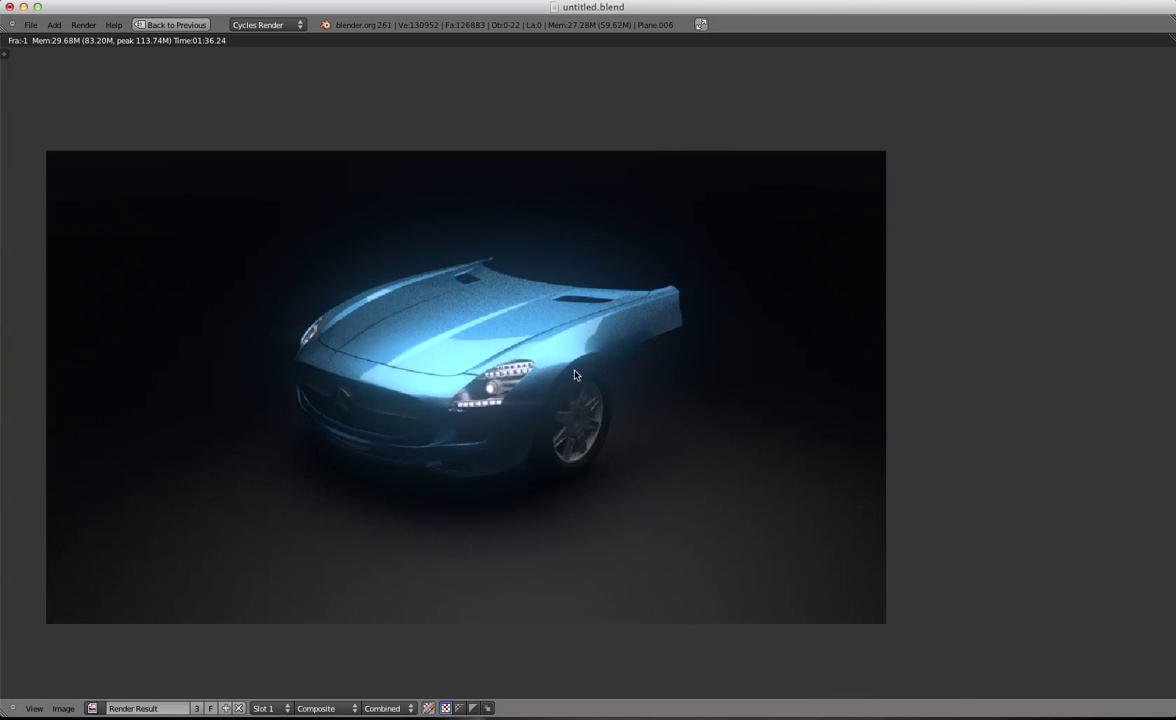
{"action": "scroll", "coordinate": [587, 368], "scroll_direction": "down", "scroll_amount": 2}
{"action": "scroll", "coordinate": [573, 397], "scroll_direction": "up", "scroll_amount": 1}
{"action": "key", "text": "Escape"}
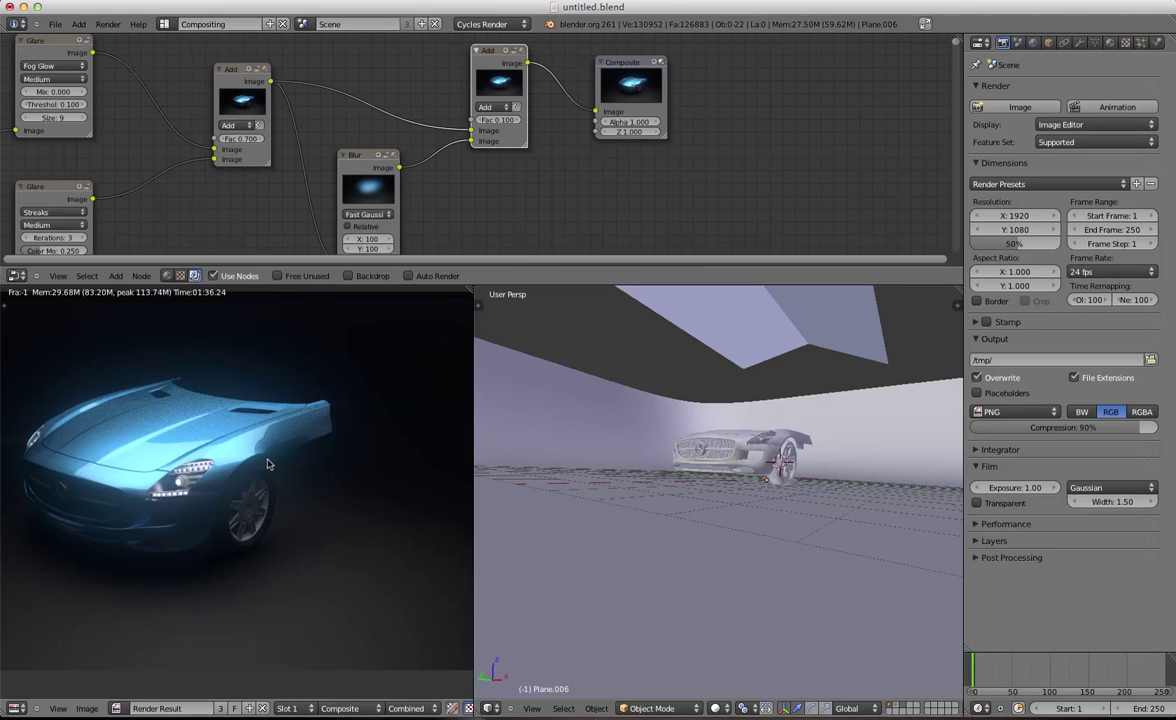
Frame the car in the render result and widen that view at the expense of the 3D viewport
{"action": "scroll", "coordinate": [305, 450], "scroll_direction": "up", "scroll_amount": 1}
{"action": "scroll", "coordinate": [265, 495], "scroll_direction": "down", "scroll_amount": 2}
{"action": "scroll", "coordinate": [265, 500], "scroll_direction": "up", "scroll_amount": 2}
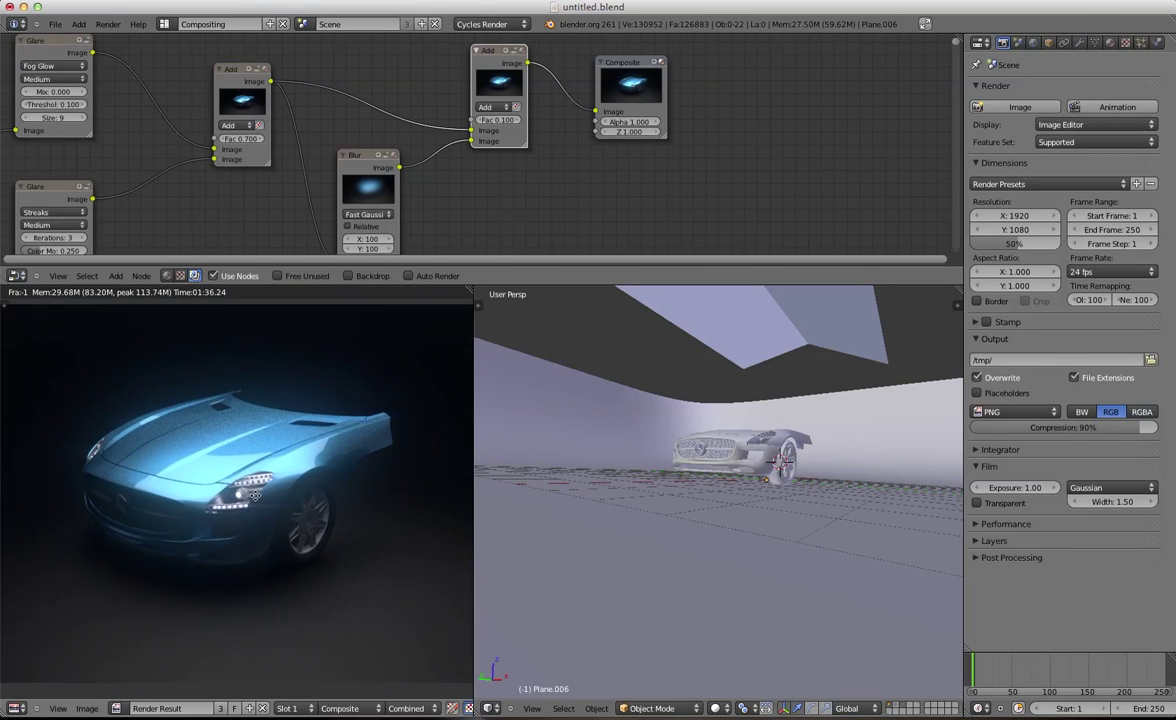
{"action": "scroll", "coordinate": [265, 517], "scroll_direction": "down", "scroll_amount": 1}
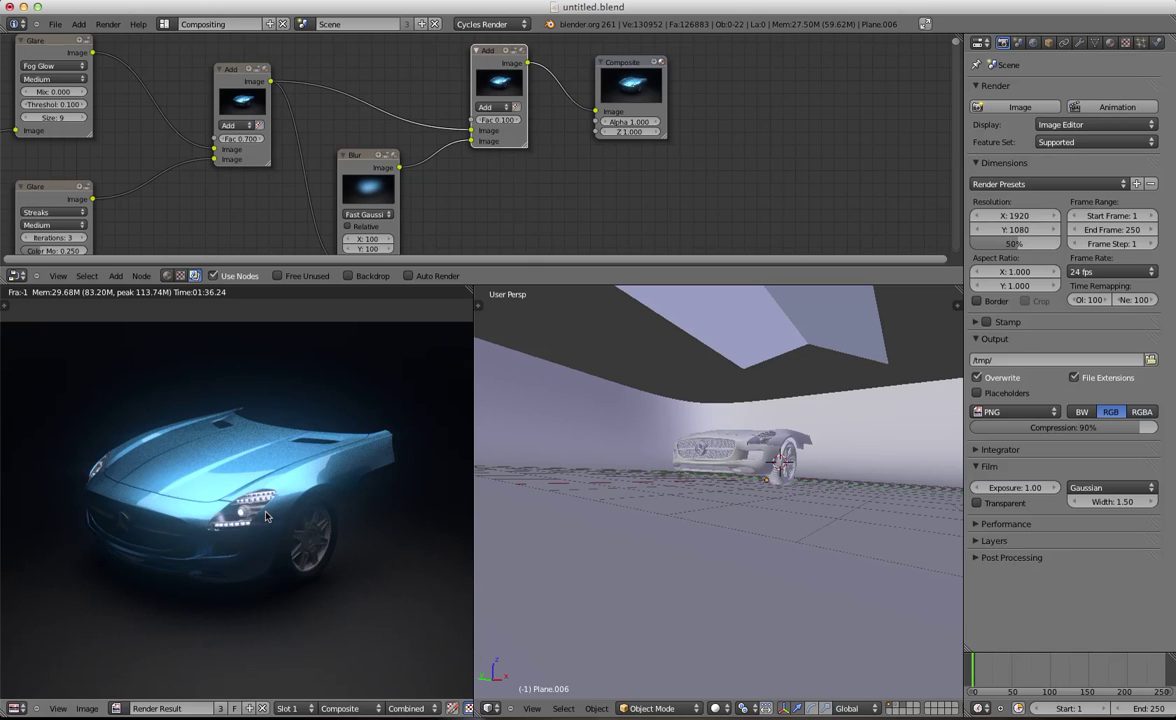
{"action": "scroll", "coordinate": [268, 511], "scroll_direction": "up", "scroll_amount": 1}
{"action": "scroll", "coordinate": [330, 500], "scroll_direction": "up", "scroll_amount": 2}
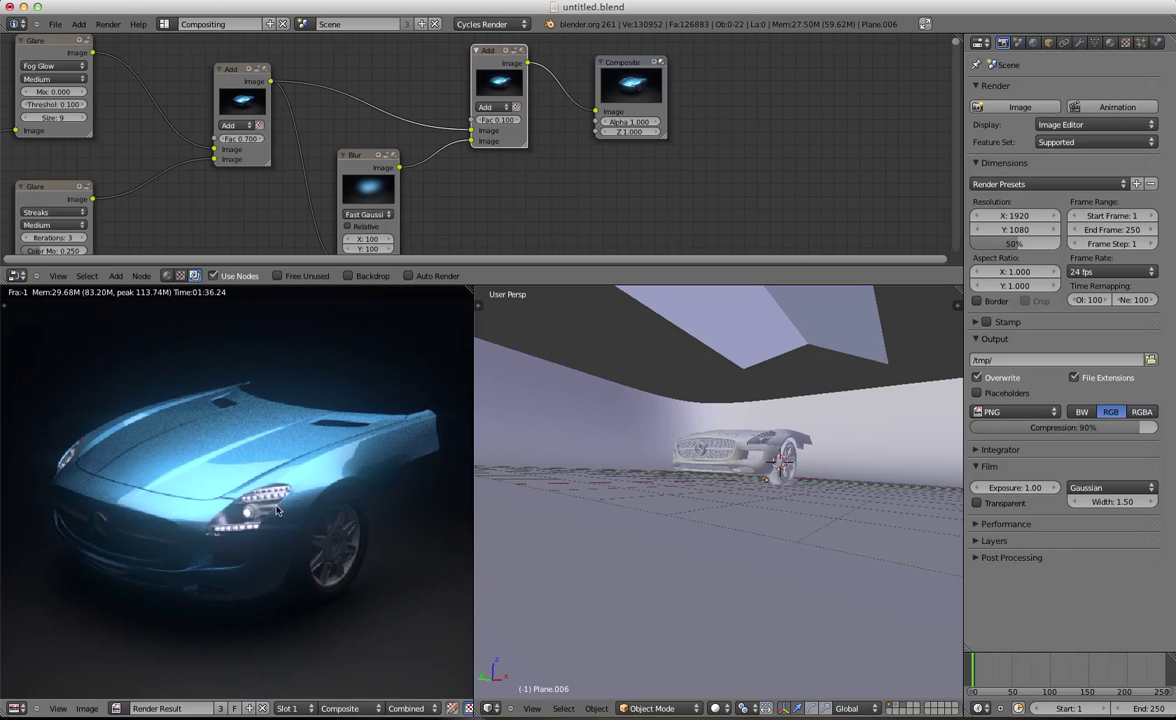
{"action": "left_click_drag", "start_coordinate": [476, 470], "coordinate": [605, 482]}
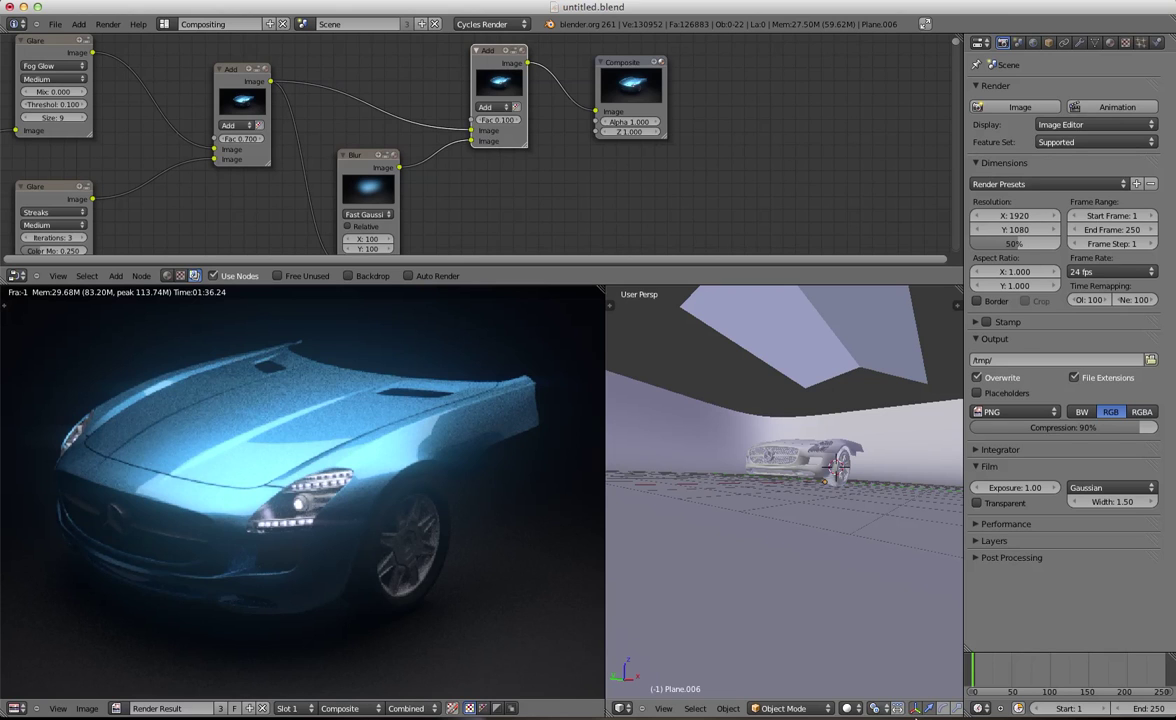
{"action": "right_click", "coordinate": [831, 668]}
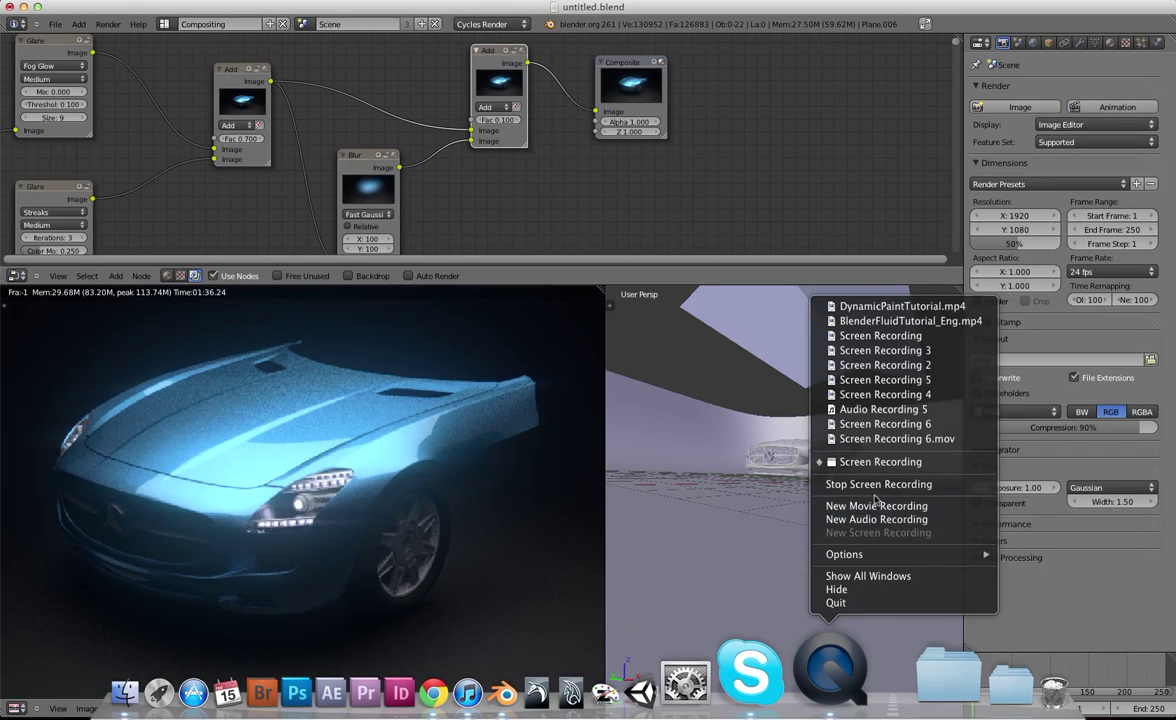